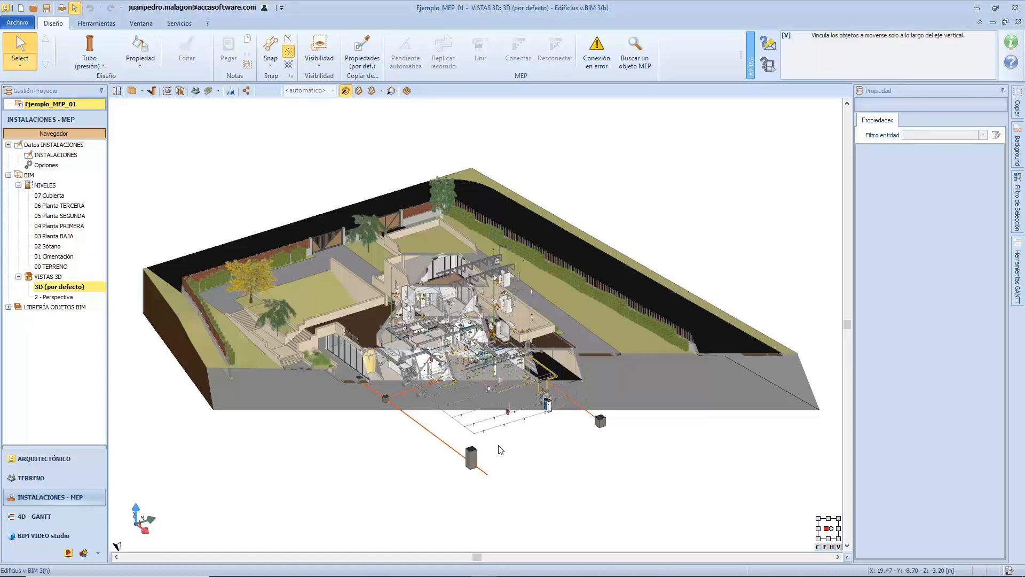
- Start the pressure pipe tool from the mechanical installations objects, with the sectioned building's MEP model in a frontal 3D view
{"action": "middle_click_drag", "start_coordinate": [499, 445], "coordinate": [527, 419]}
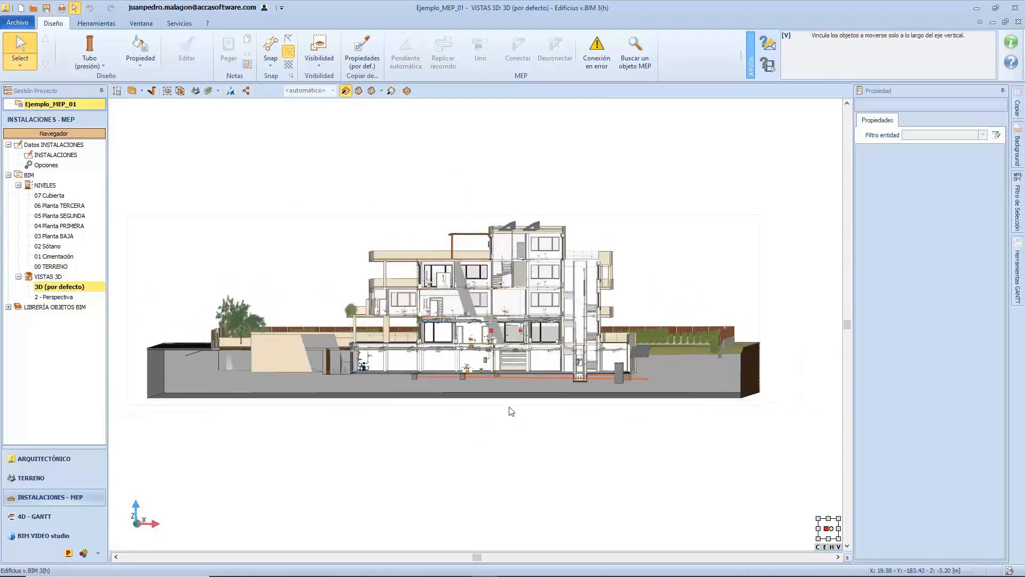
{"action": "scroll", "coordinate": [492, 348], "scroll_direction": "up", "scroll_amount": 5}
{"action": "middle_click_drag", "start_coordinate": [492, 348], "coordinate": [544, 422]}
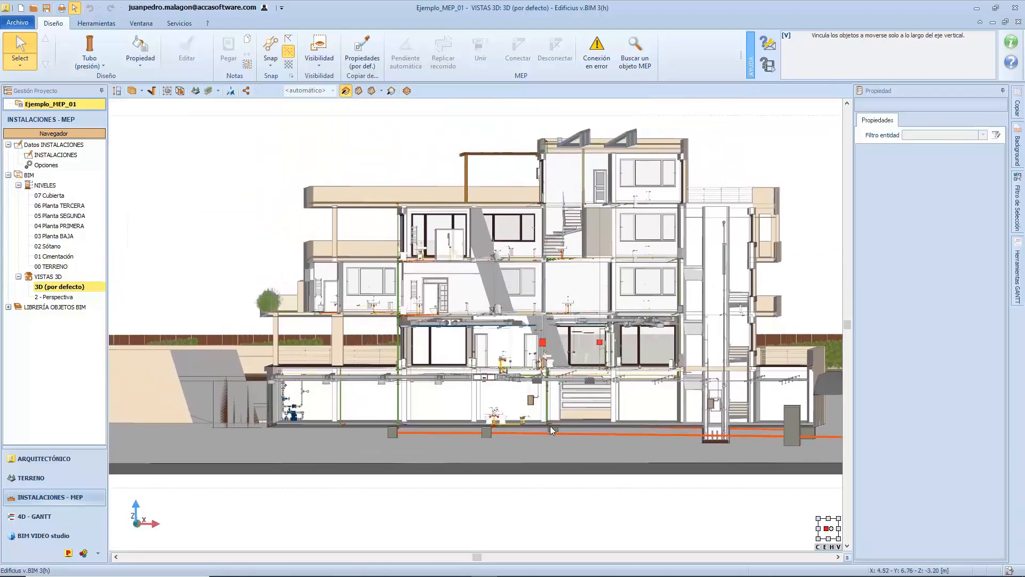
{"action": "left_click", "coordinate": [99, 68]}
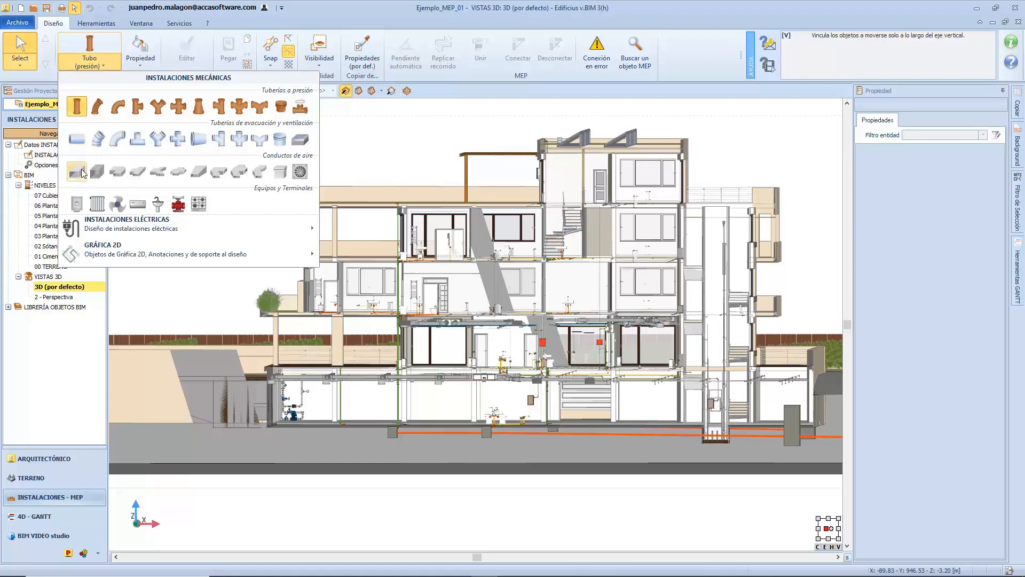
{"action": "mouse_move", "coordinate": [262, 220]}
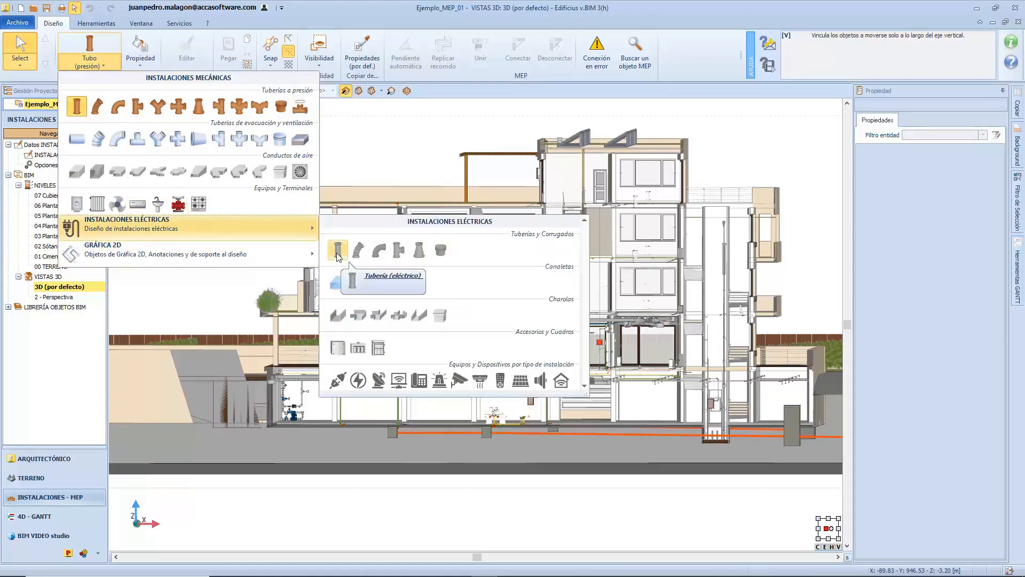
{"action": "left_click", "coordinate": [77, 107]}
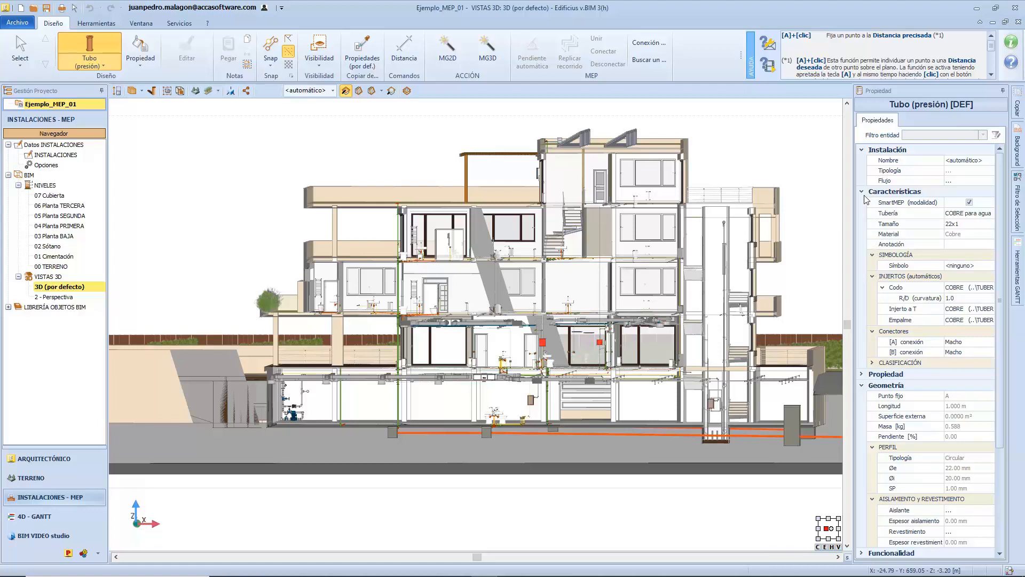
- Set the default pressure pipe type to PVC PN16 S8 (SDR 17) from the general BIM object library
{"action": "mouse_move", "coordinate": [888, 204]}
{"action": "left_click", "coordinate": [956, 215]}
{"action": "left_click", "coordinate": [988, 213]}
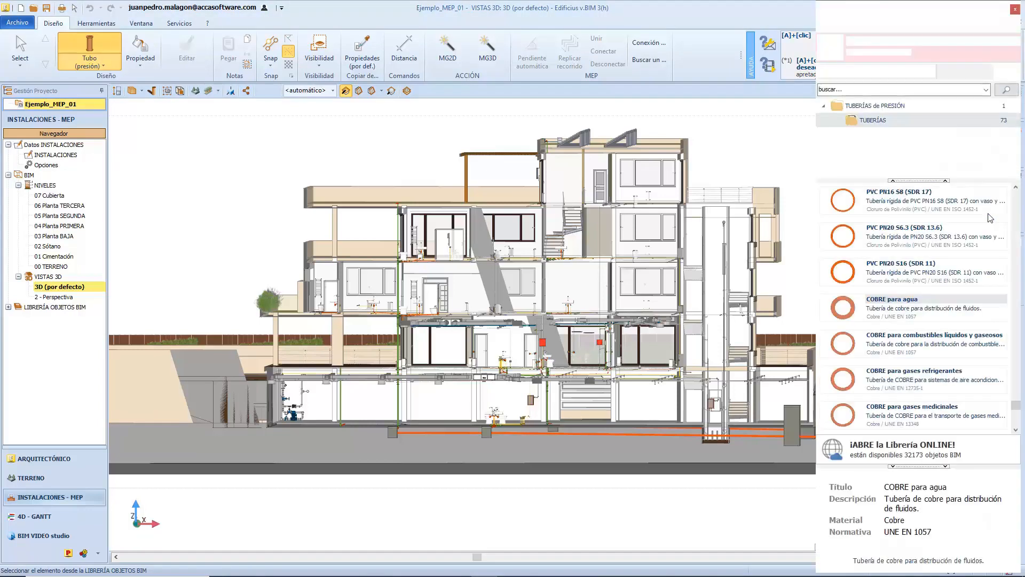
{"action": "double_click", "coordinate": [961, 203]}
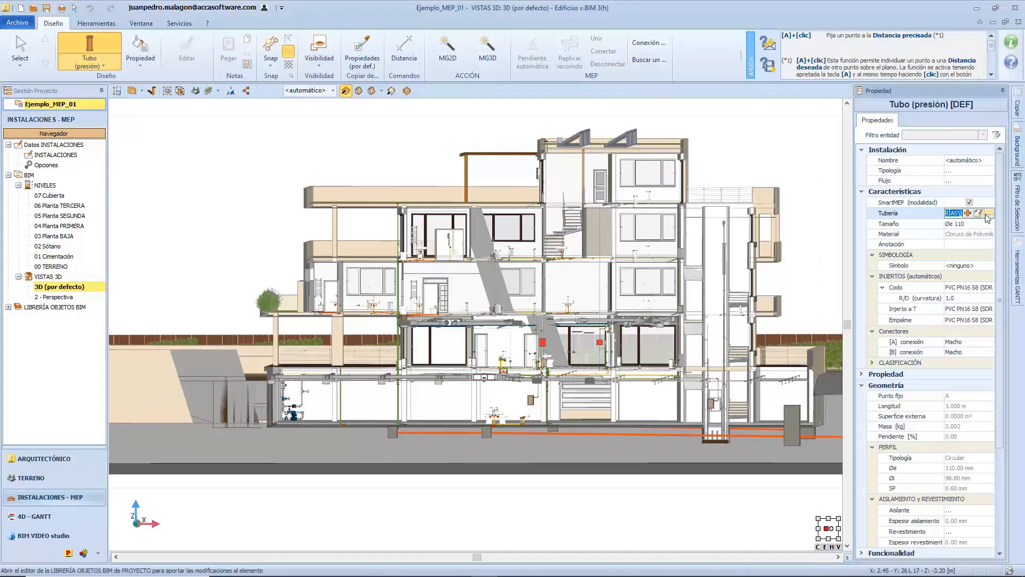
- Check the new-element form for the PVC pipe without saving, and examine the pipe's properties and dimension table in the element editor
{"action": "left_click", "coordinate": [968, 213]}
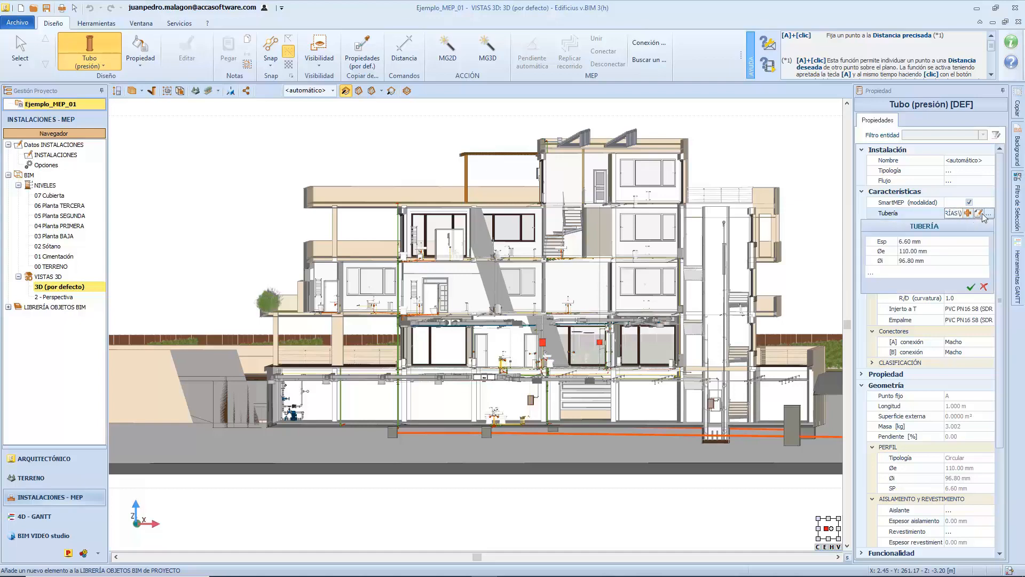
{"action": "left_click", "coordinate": [984, 287]}
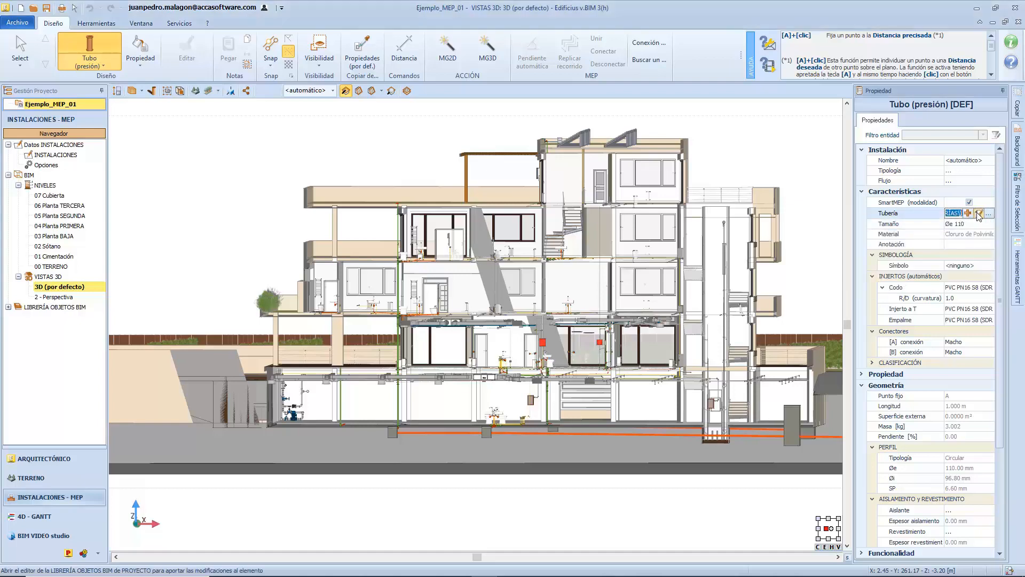
{"action": "left_click", "coordinate": [978, 213]}
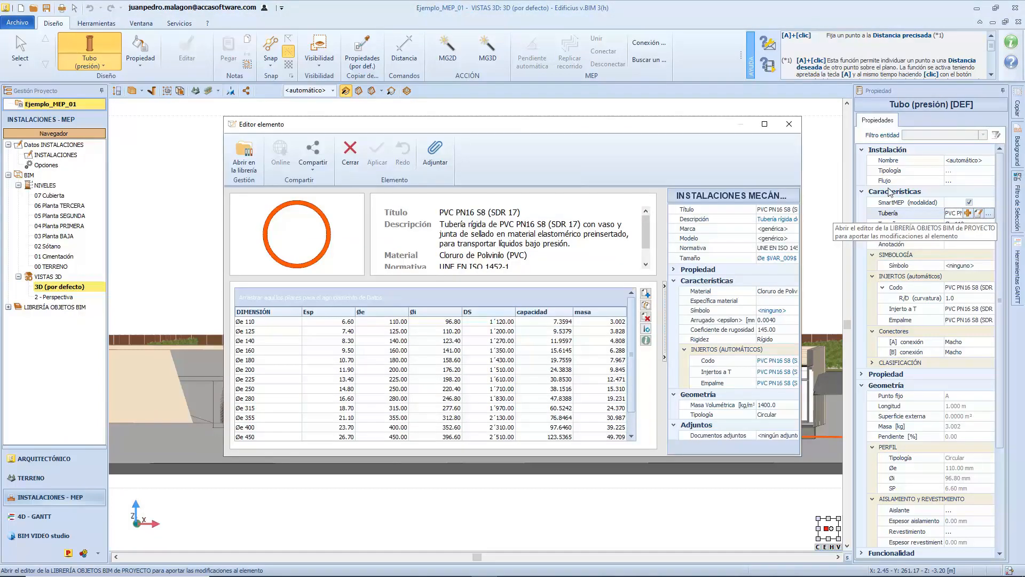
{"action": "left_click", "coordinate": [764, 125]}
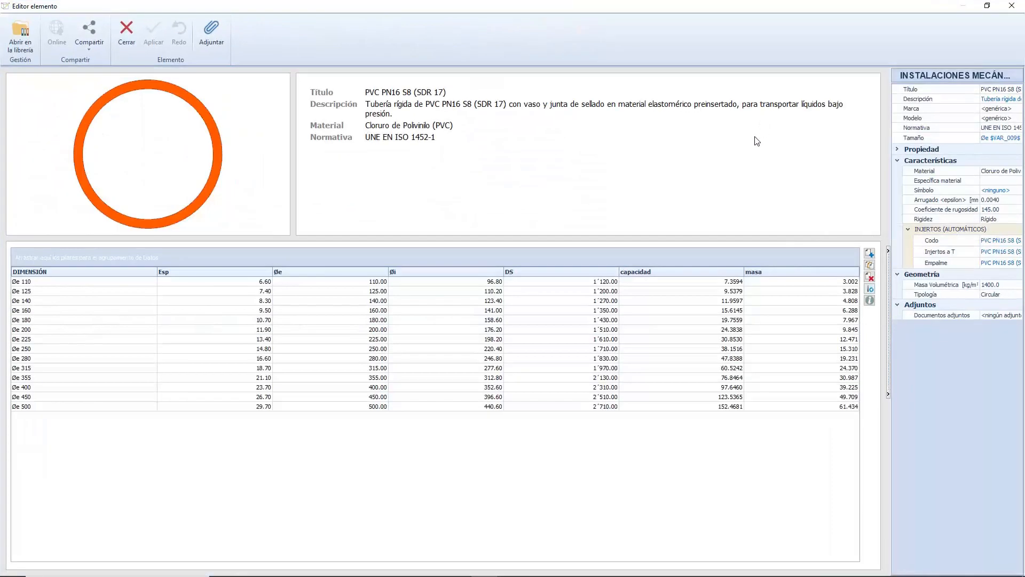
{"action": "key", "text": "Escape"}
- Browse the pressure pipes among the mechanical installations in the project's BIM object library
{"action": "left_click", "coordinate": [45, 319]}
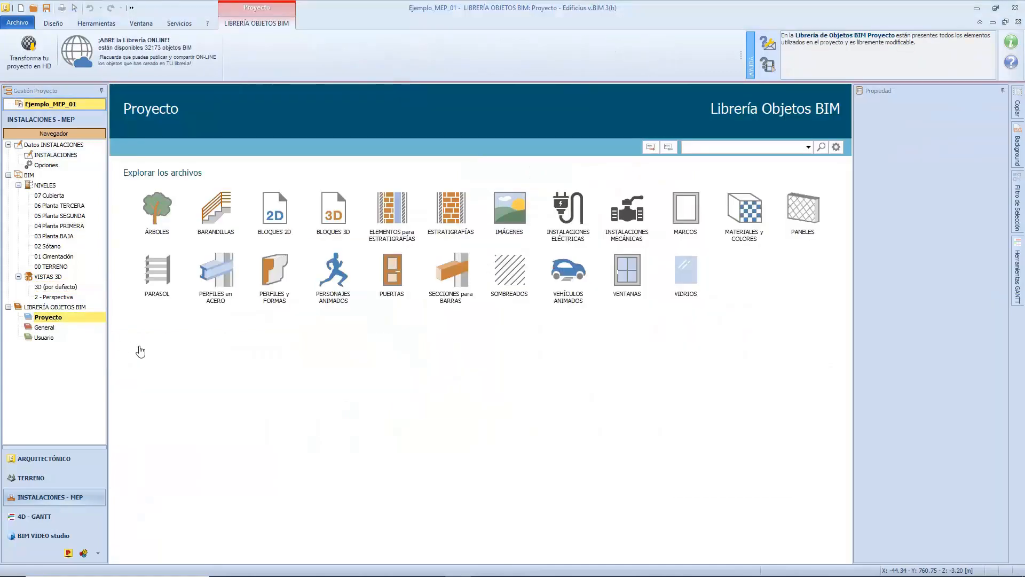
{"action": "left_click", "coordinate": [617, 208]}
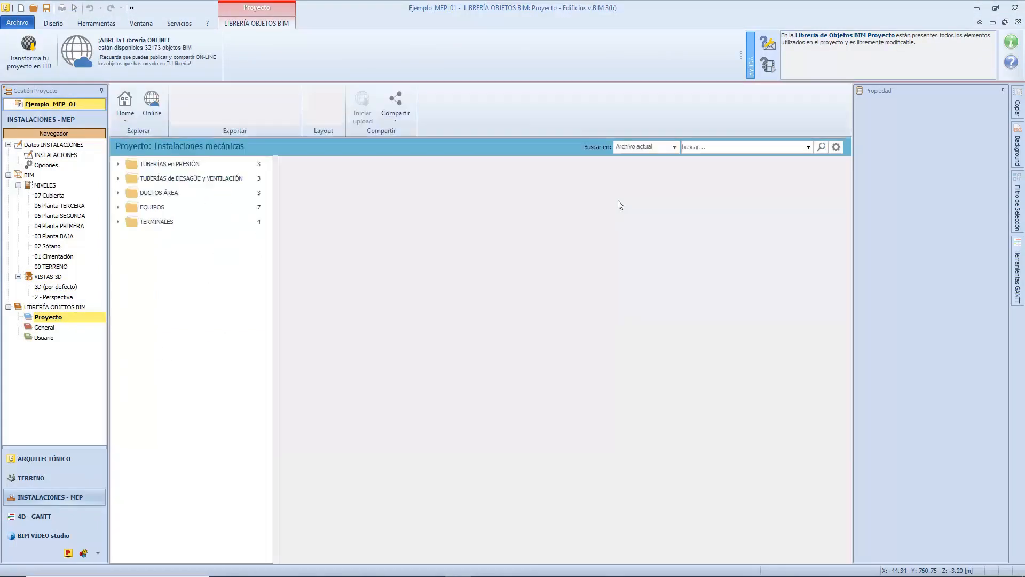
{"action": "left_click", "coordinate": [222, 166]}
{"action": "double_click", "coordinate": [312, 176]}
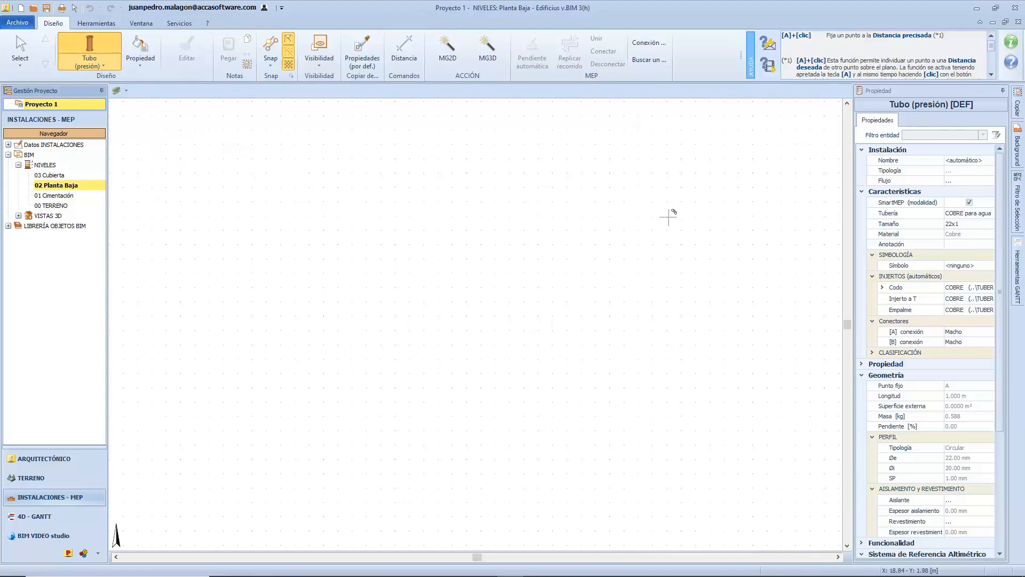
- In Proyecto 1, check the new-element form for the COBRE para agua pipe without saving, and examine its dimension table in the element editor
{"action": "left_click", "coordinate": [953, 213]}
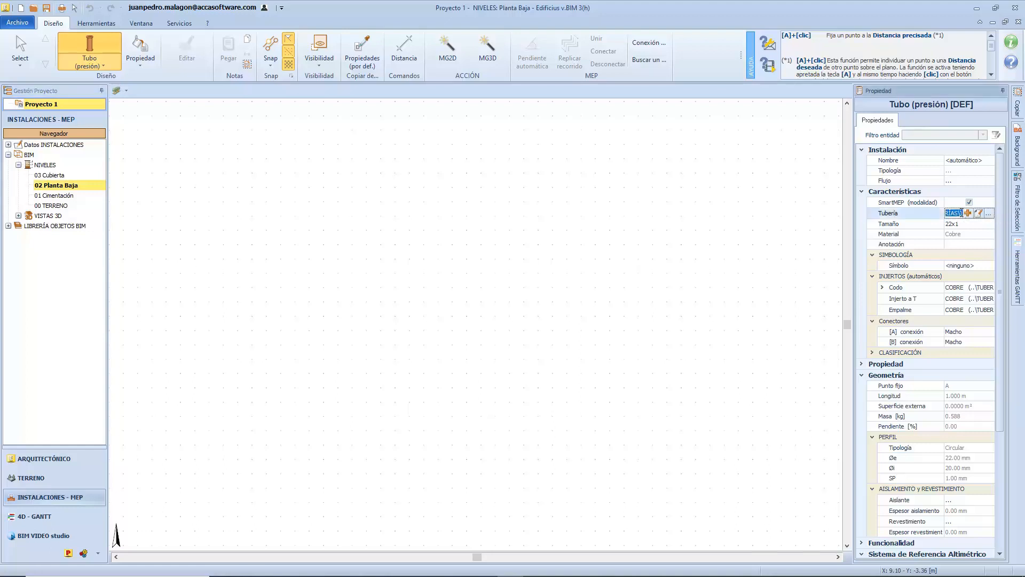
{"action": "left_click", "coordinate": [969, 213]}
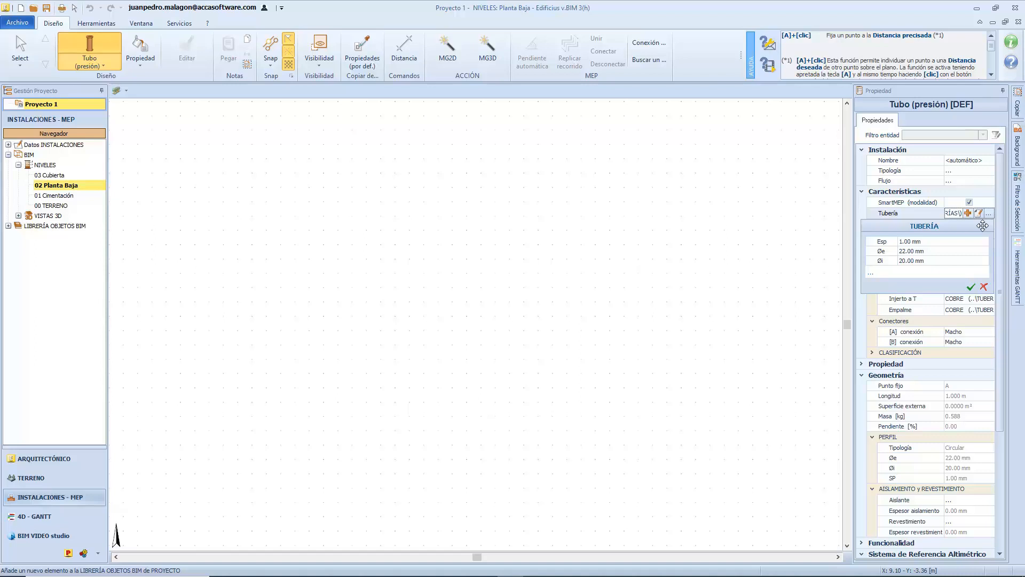
{"action": "left_click", "coordinate": [985, 288]}
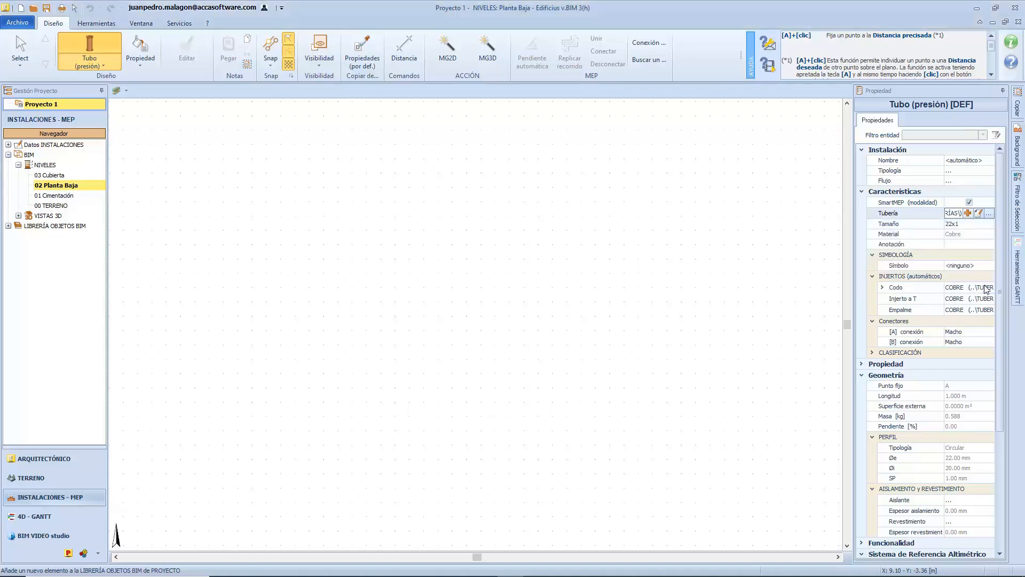
{"action": "left_click", "coordinate": [980, 215]}
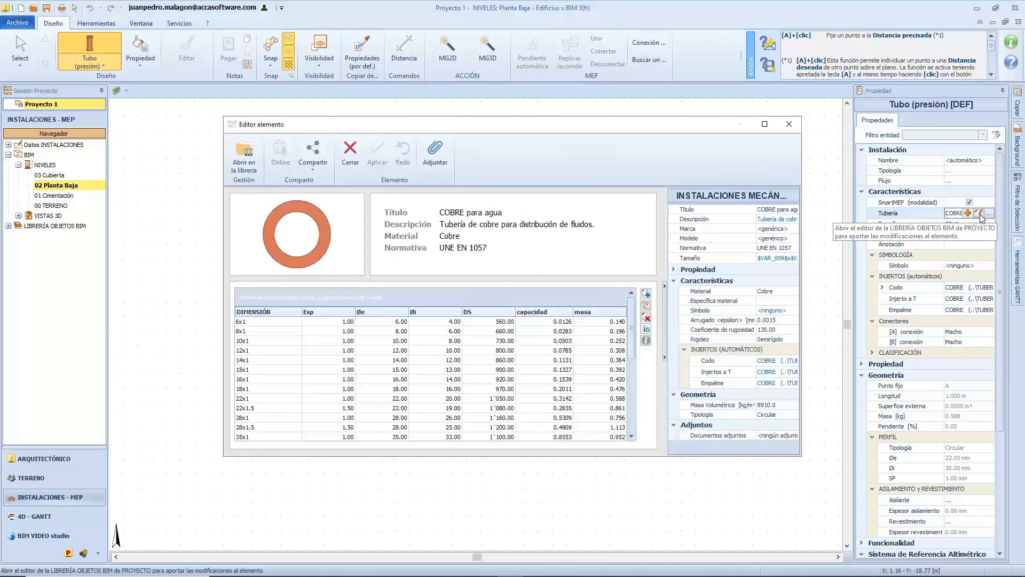
{"action": "left_click", "coordinate": [789, 126]}
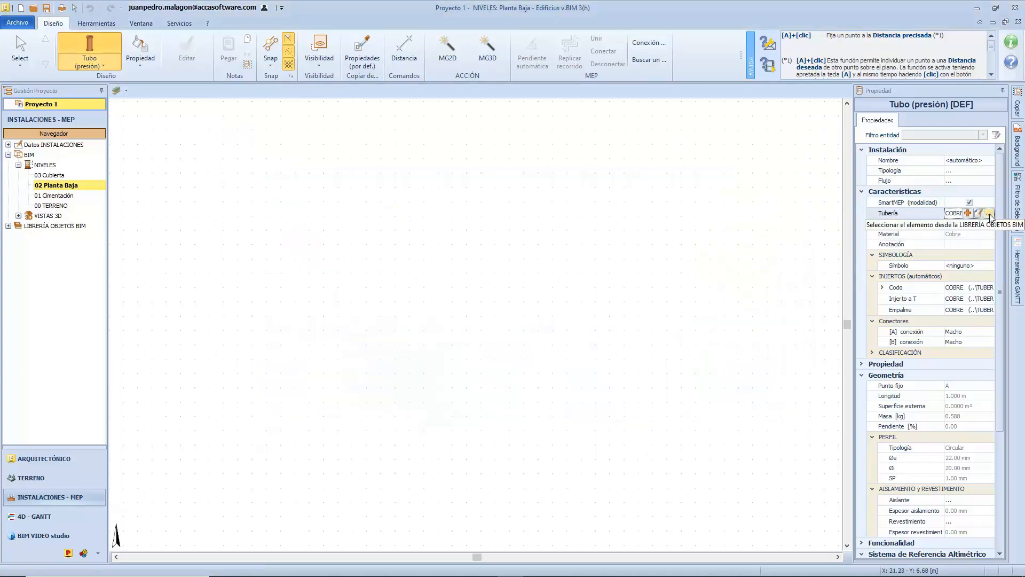
- Browse the PVC and GRP pressure pipes in the general BIM object library
{"action": "left_click", "coordinate": [990, 214]}
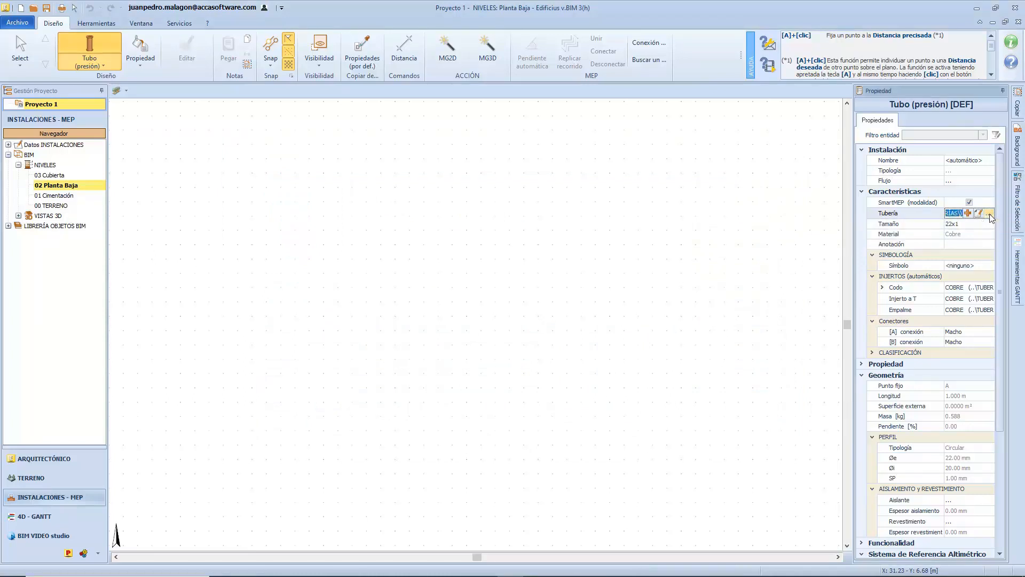
{"action": "left_click", "coordinate": [989, 213]}
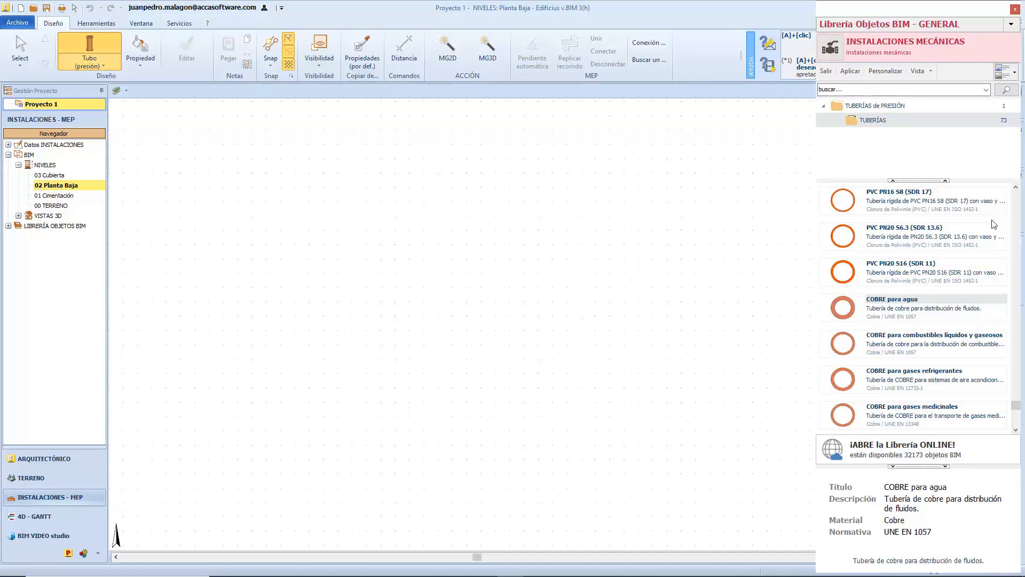
{"action": "scroll", "coordinate": [998, 226], "scroll_direction": "up", "scroll_amount": 2}
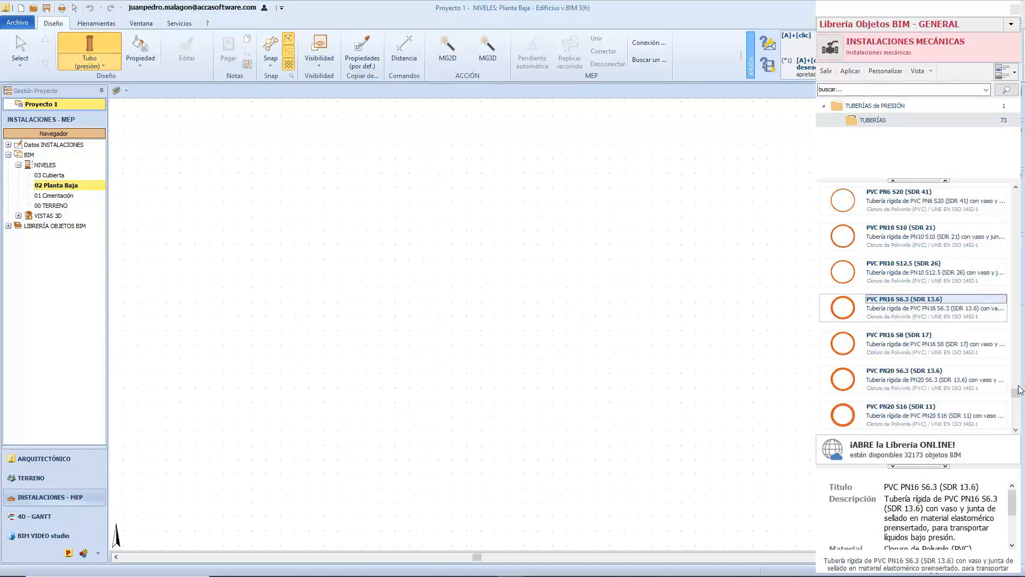
{"action": "scroll", "coordinate": [1019, 381], "scroll_direction": "up", "scroll_amount": 1}
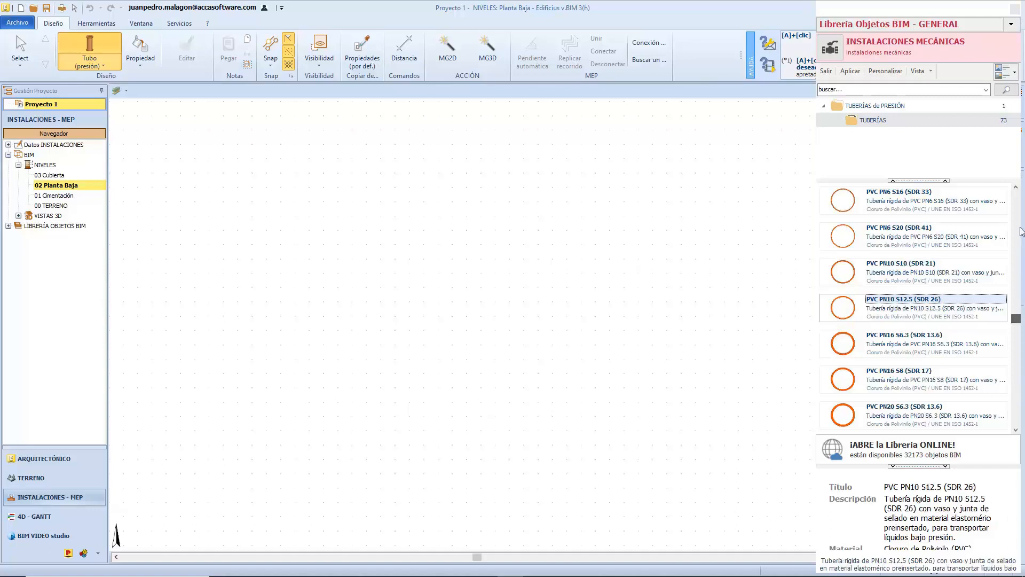
{"action": "scroll", "coordinate": [1020, 213], "scroll_direction": "up", "scroll_amount": 2}
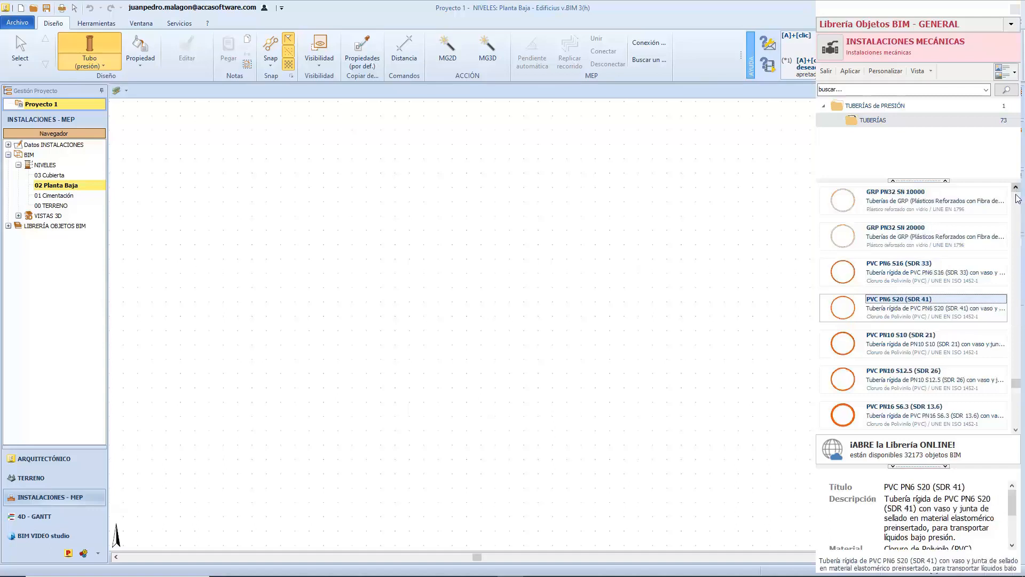
{"action": "scroll", "coordinate": [1020, 353], "scroll_direction": "up", "scroll_amount": 2}
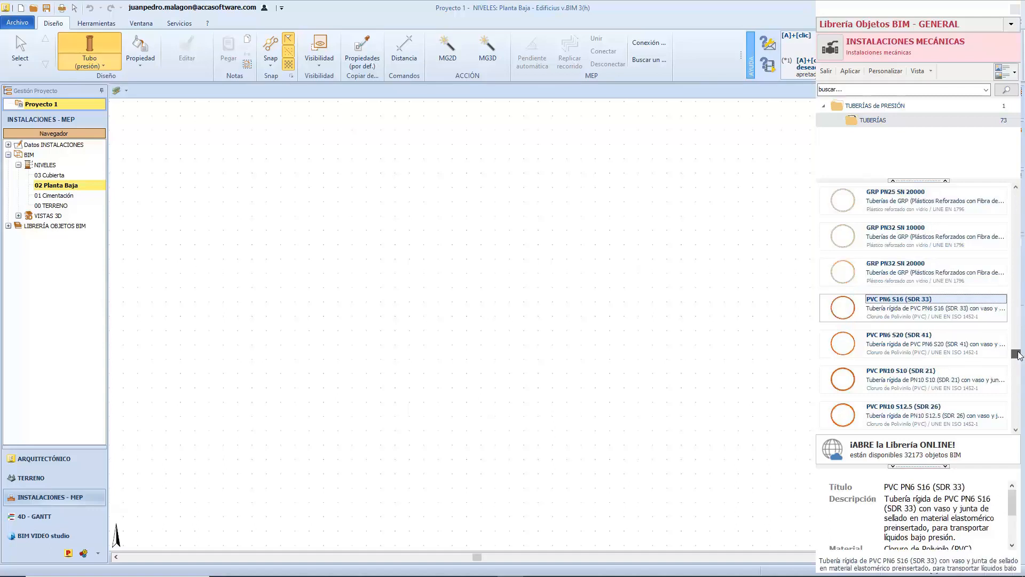
{"action": "scroll", "coordinate": [1017, 320], "scroll_direction": "up", "scroll_amount": 1}
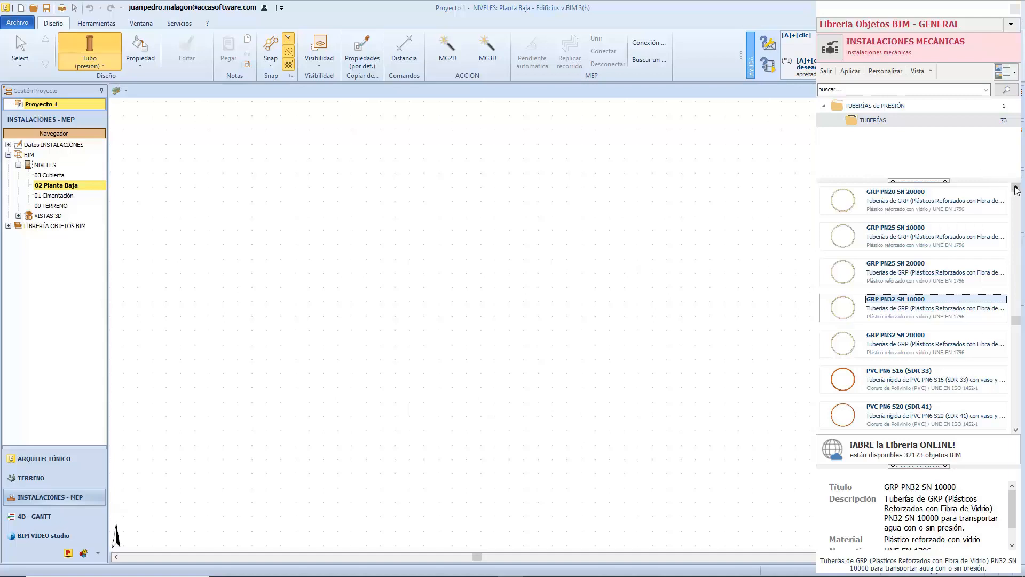
- Review the pressure pipes in the project and user BIM object libraries, and close the library without choosing another pipe
{"action": "left_click", "coordinate": [1012, 26]}
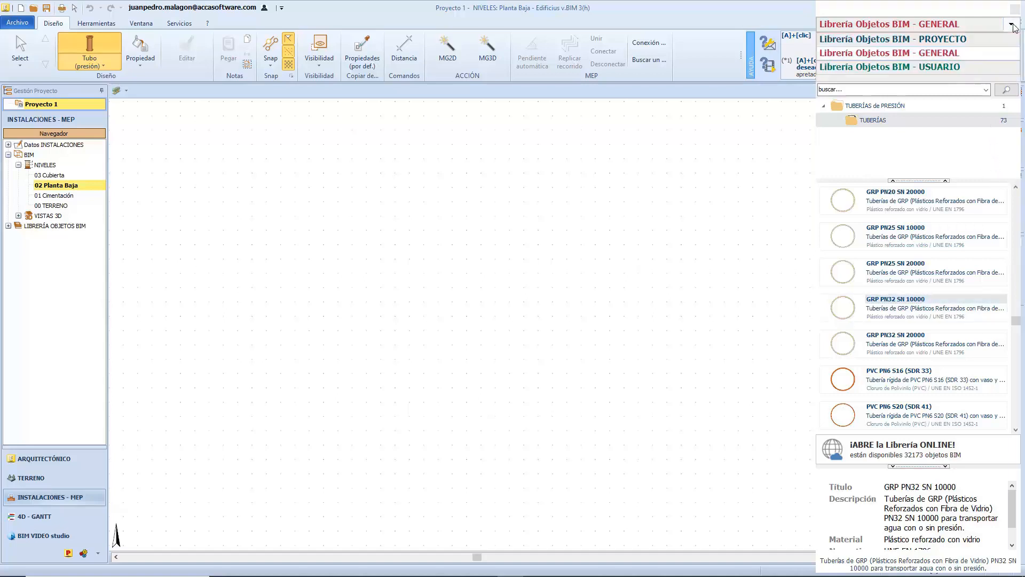
{"action": "left_click", "coordinate": [985, 40]}
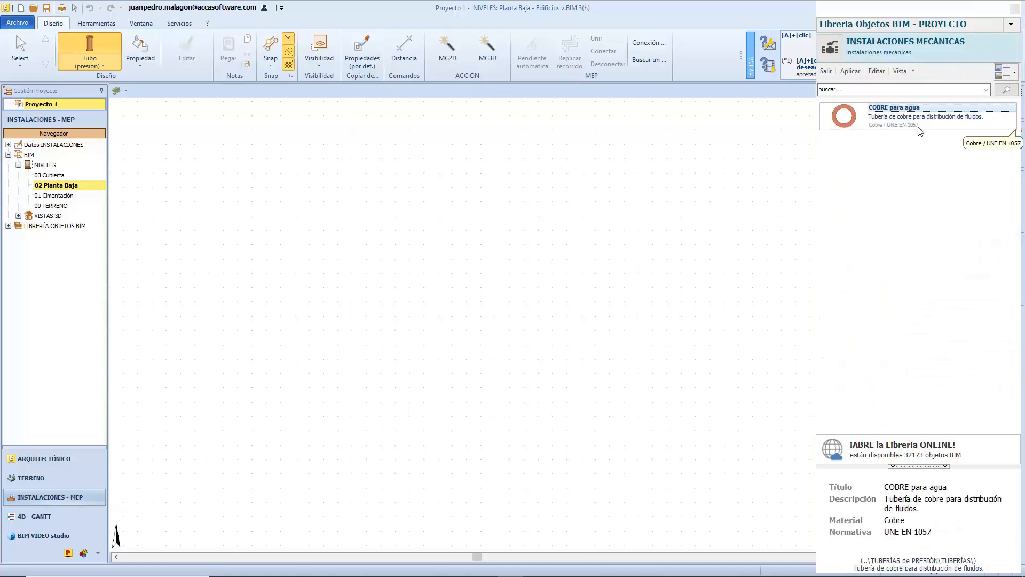
{"action": "left_click", "coordinate": [1011, 26]}
{"action": "left_click", "coordinate": [939, 68]}
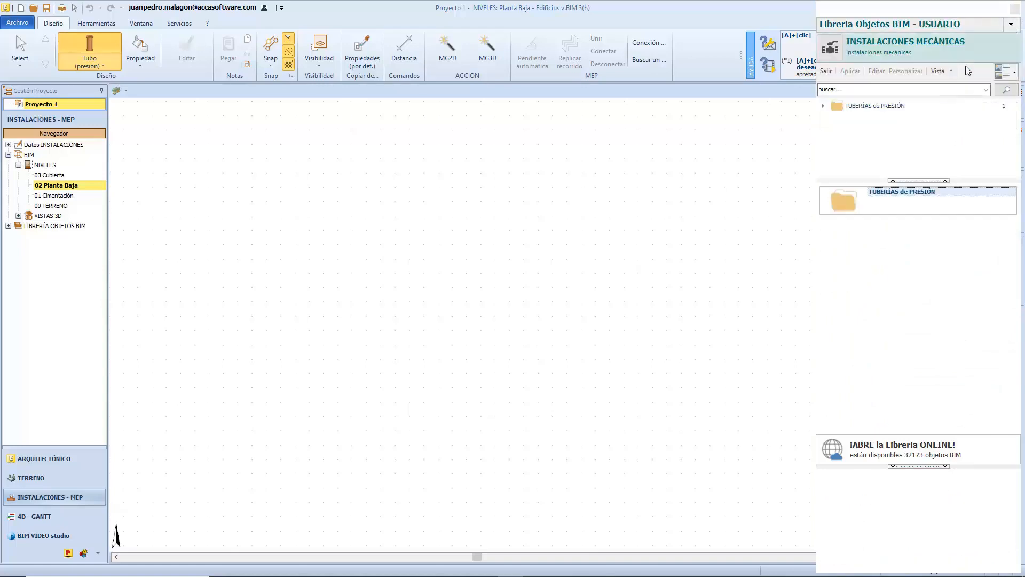
{"action": "left_click", "coordinate": [823, 106]}
{"action": "left_click", "coordinate": [865, 121]}
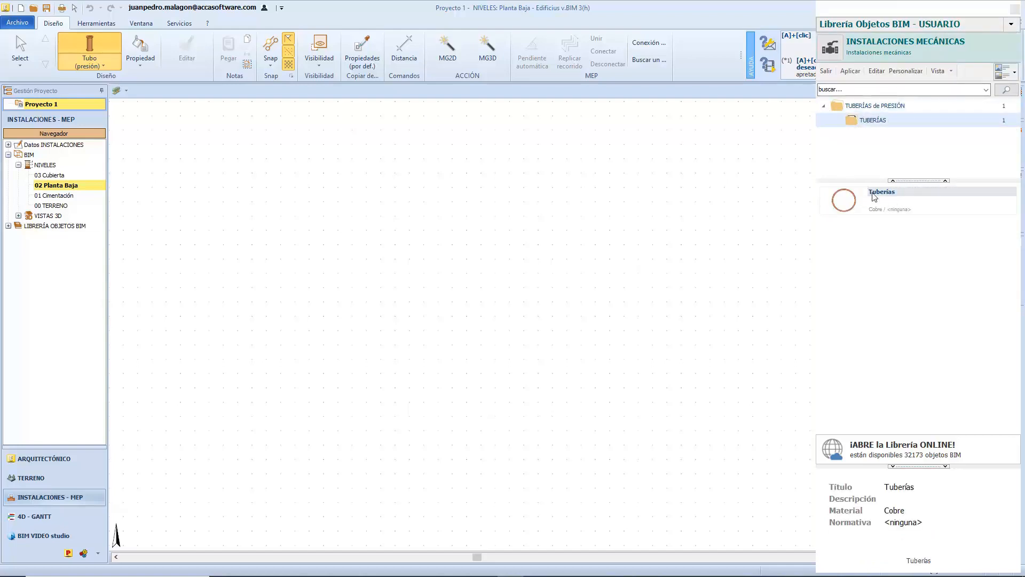
{"action": "left_click", "coordinate": [1015, 9]}
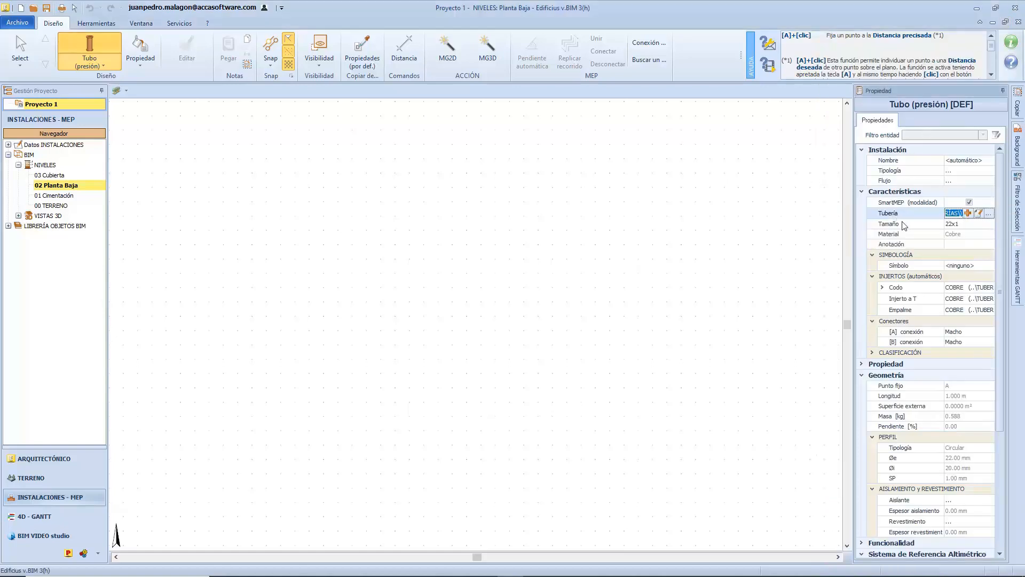
- Set the default copper pressure pipe's size to 28x1 from its dimension table
{"action": "left_click", "coordinate": [914, 227]}
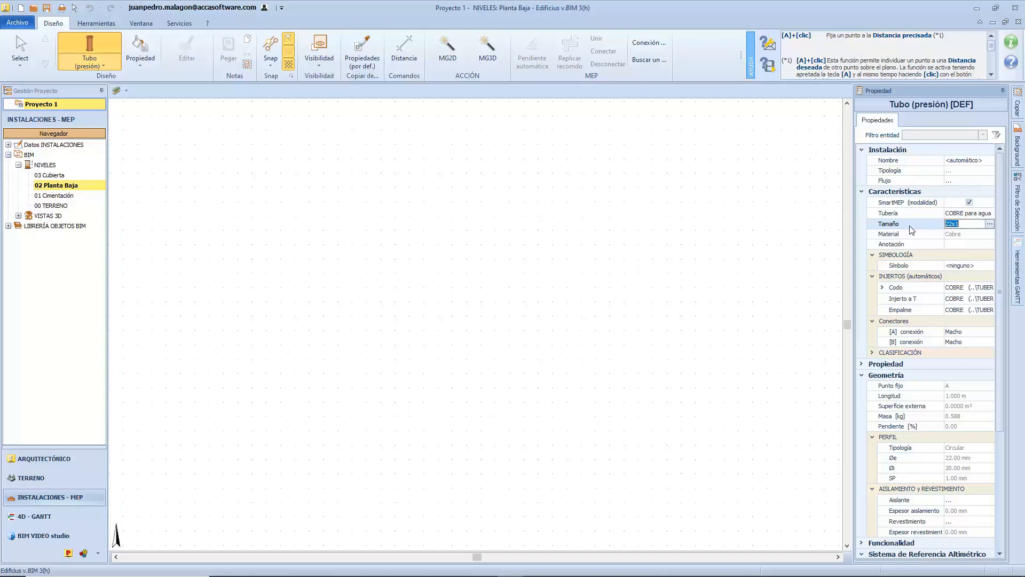
{"action": "left_click", "coordinate": [912, 228]}
{"action": "left_click_drag", "start_coordinate": [965, 224], "coordinate": [947, 222]}
{"action": "left_click", "coordinate": [990, 224]}
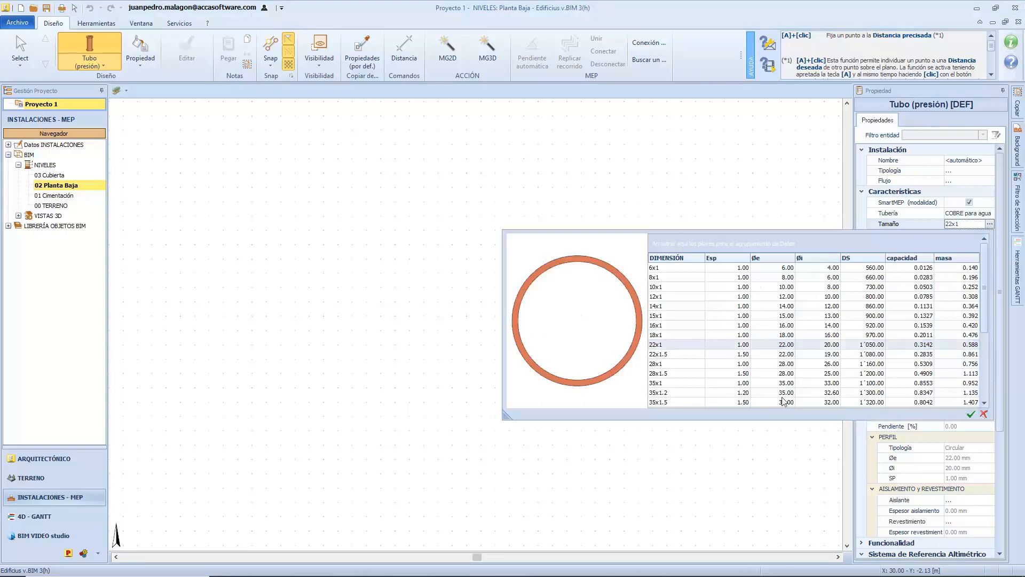
{"action": "left_click", "coordinate": [680, 365]}
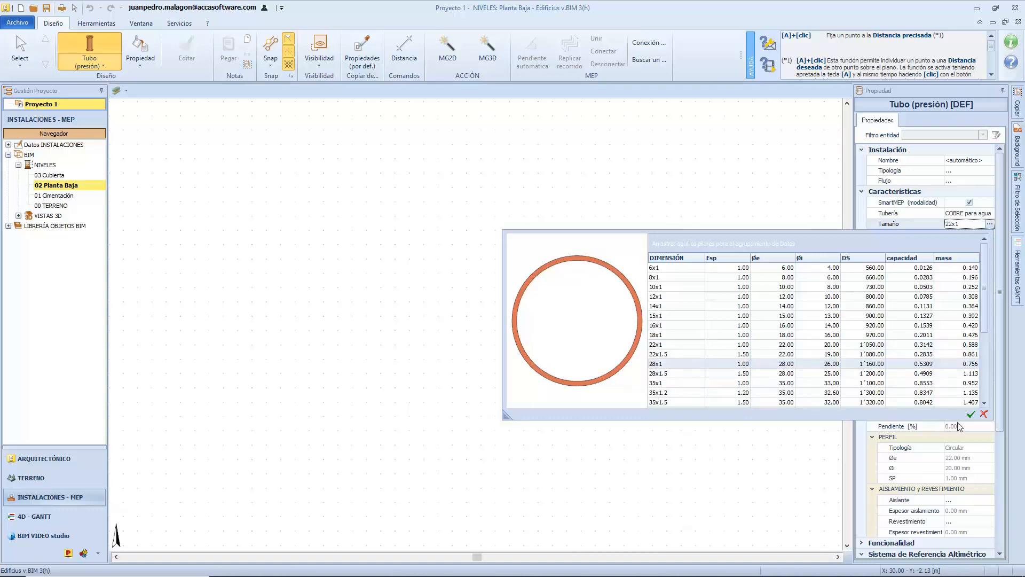
{"action": "left_click", "coordinate": [970, 415]}
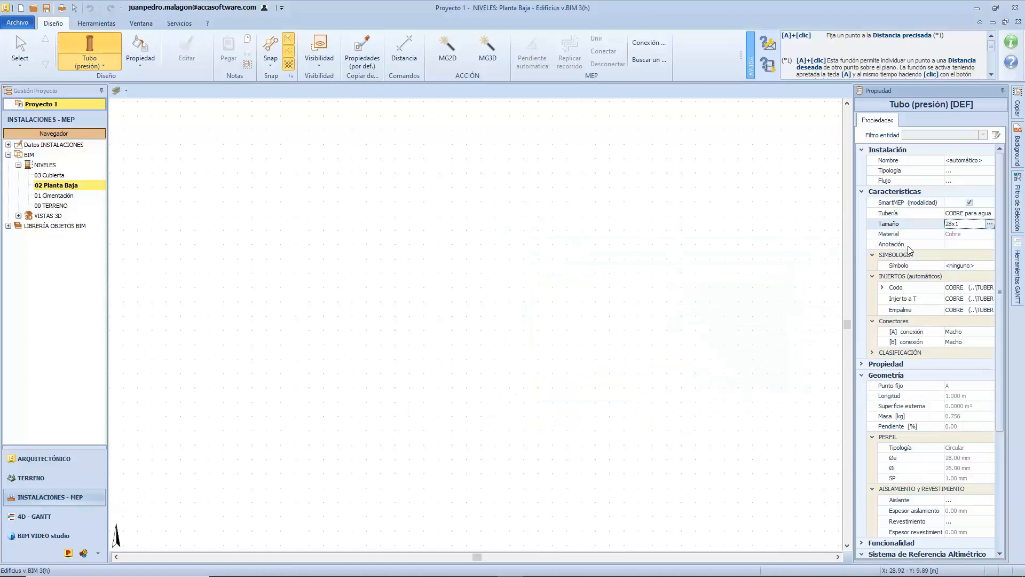
- Set the default pressure pipe's annotation to "Ramal de entrada de aguas potable", with "Urbanización Los Olivos" on a second line
{"action": "left_click", "coordinate": [955, 244]}
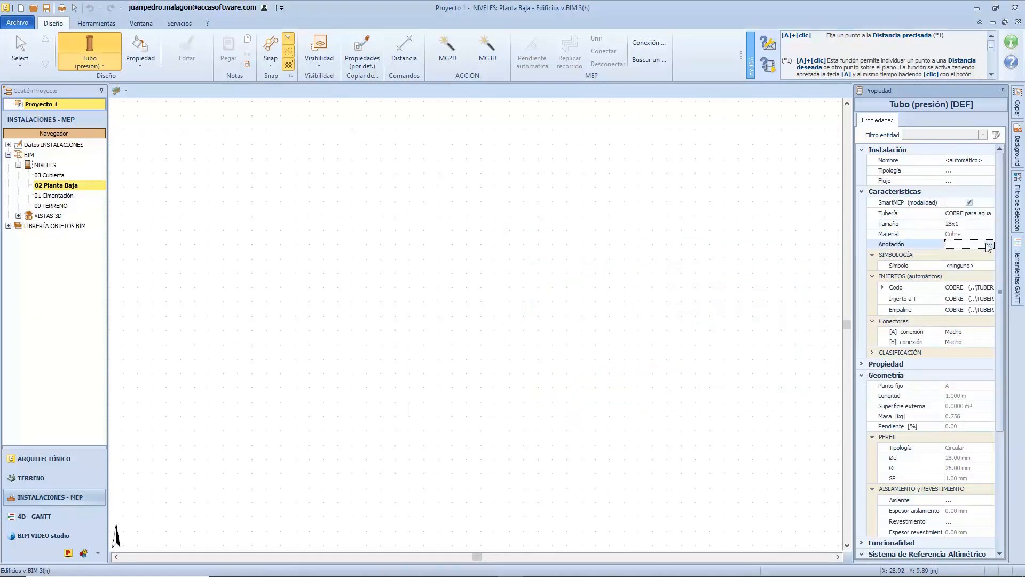
{"action": "left_click", "coordinate": [989, 244]}
{"action": "type", "text": "Rama"}
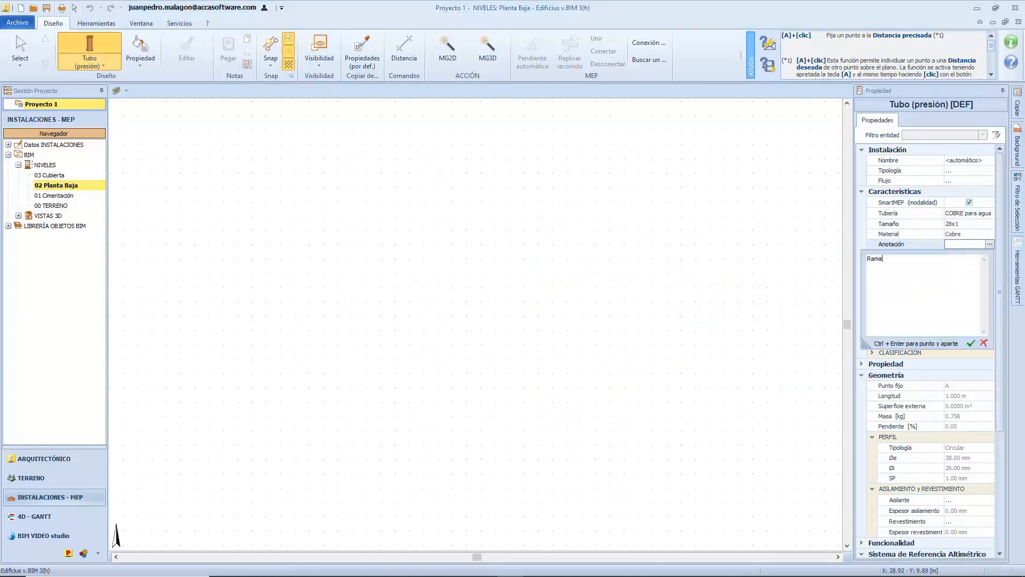
{"action": "type", "text": "l de entrada de aguas potable"}
{"action": "key", "text": "ctrl+Return"}
{"action": "type", "text": "Urbanización Los Ol"}
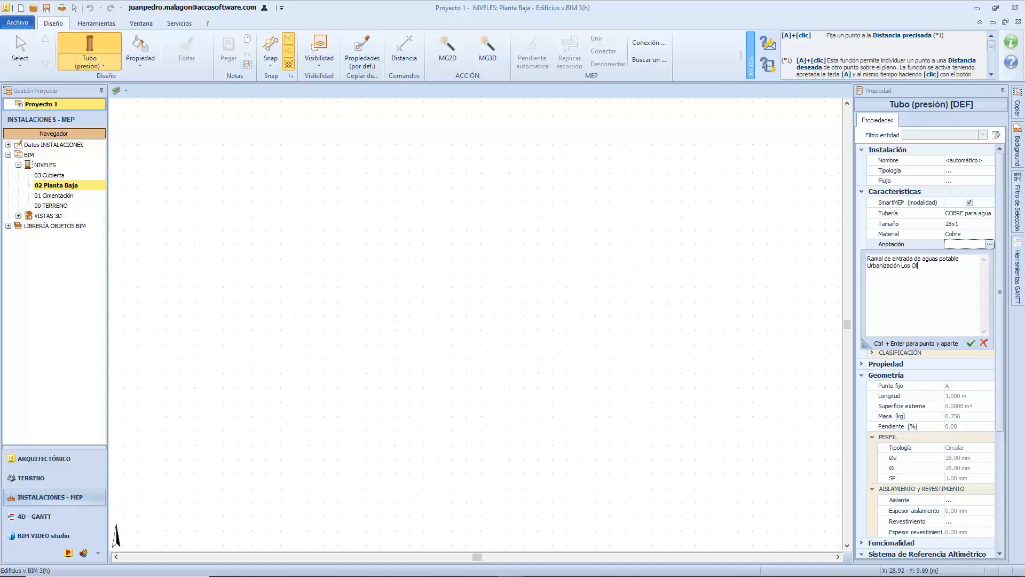
{"action": "type", "text": "ivos"}
{"action": "left_click", "coordinate": [972, 344]}
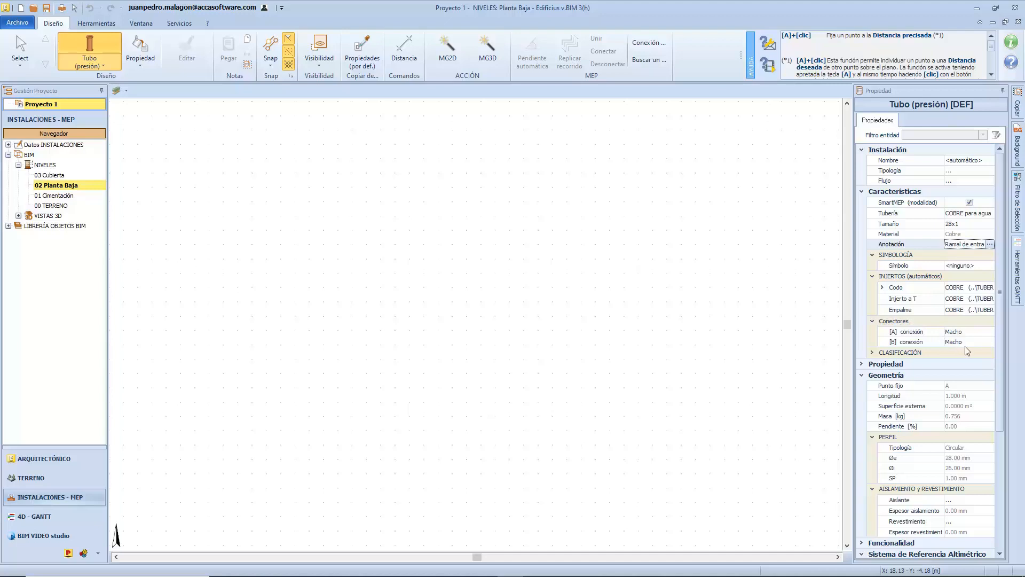
- Set the default pressure pipe's connector A to Hembra and connector B to Liso
{"action": "left_click", "coordinate": [972, 332]}
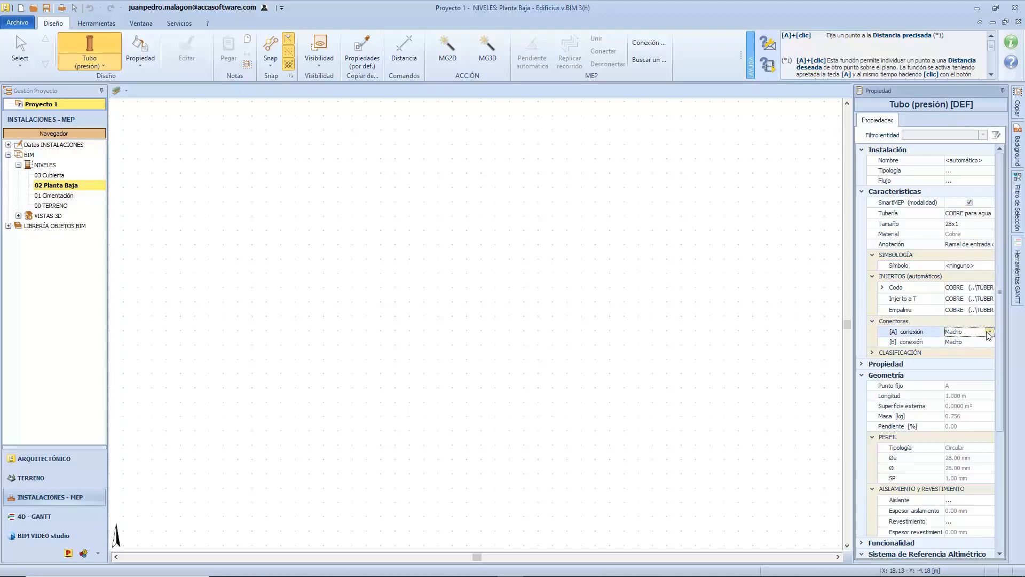
{"action": "left_click", "coordinate": [990, 332]}
{"action": "left_click", "coordinate": [972, 341]}
{"action": "left_click", "coordinate": [982, 342]}
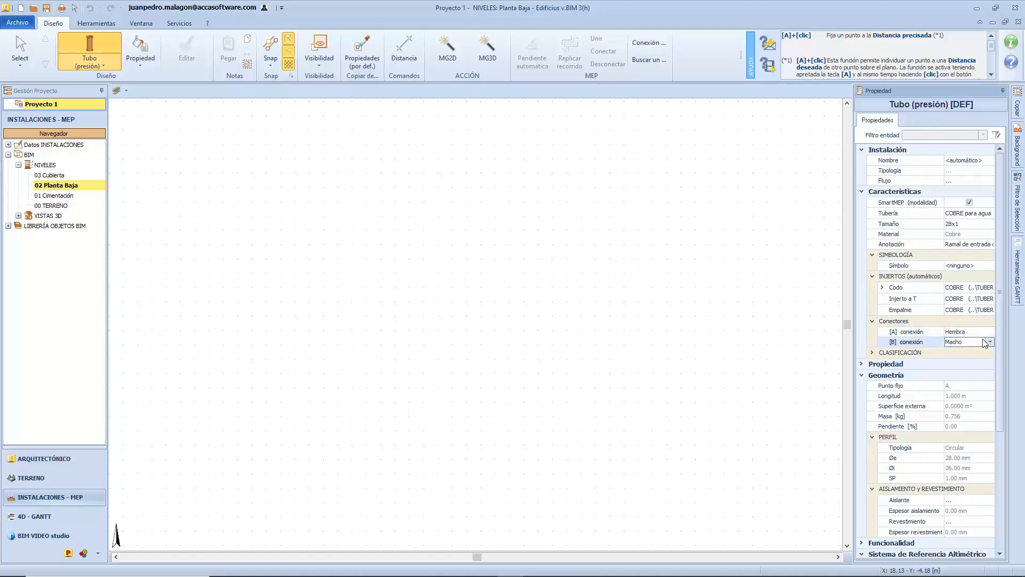
{"action": "left_click", "coordinate": [989, 342]}
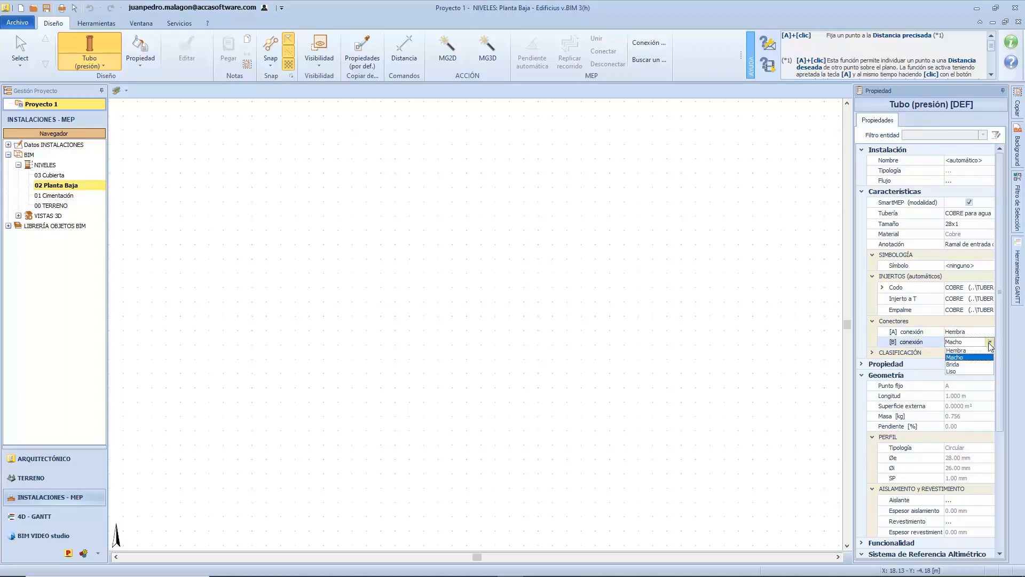
{"action": "left_click", "coordinate": [986, 371]}
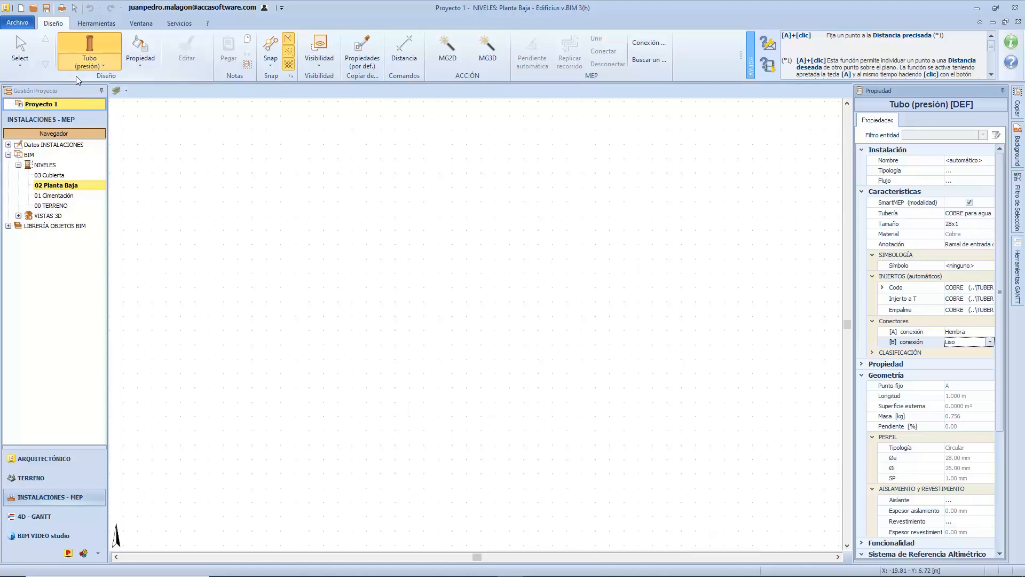
- Examine the default properties of the air duct and of the electrical conduit (Tubería eléctrico)
{"action": "left_click", "coordinate": [113, 63]}
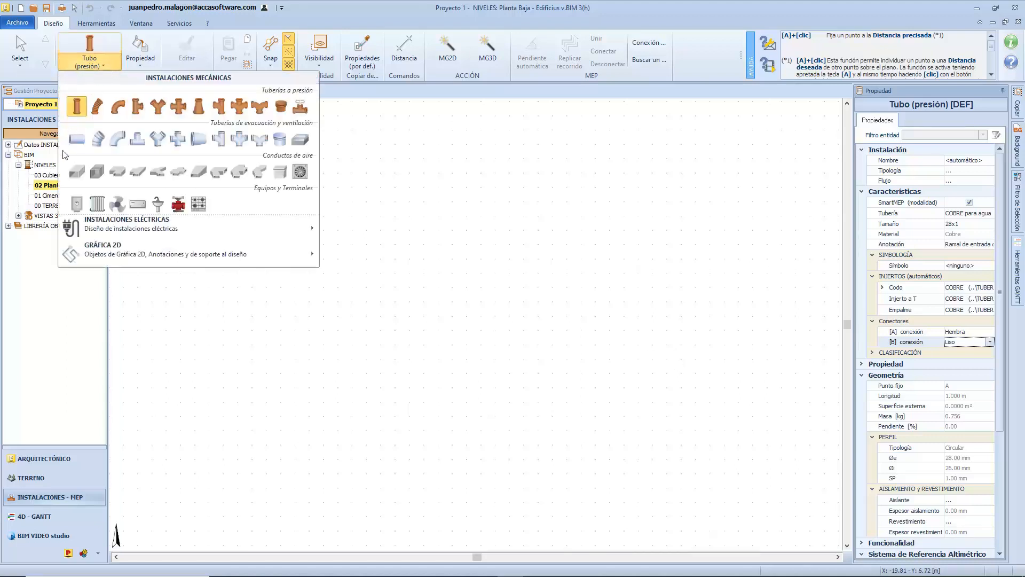
{"action": "left_click", "coordinate": [78, 171]}
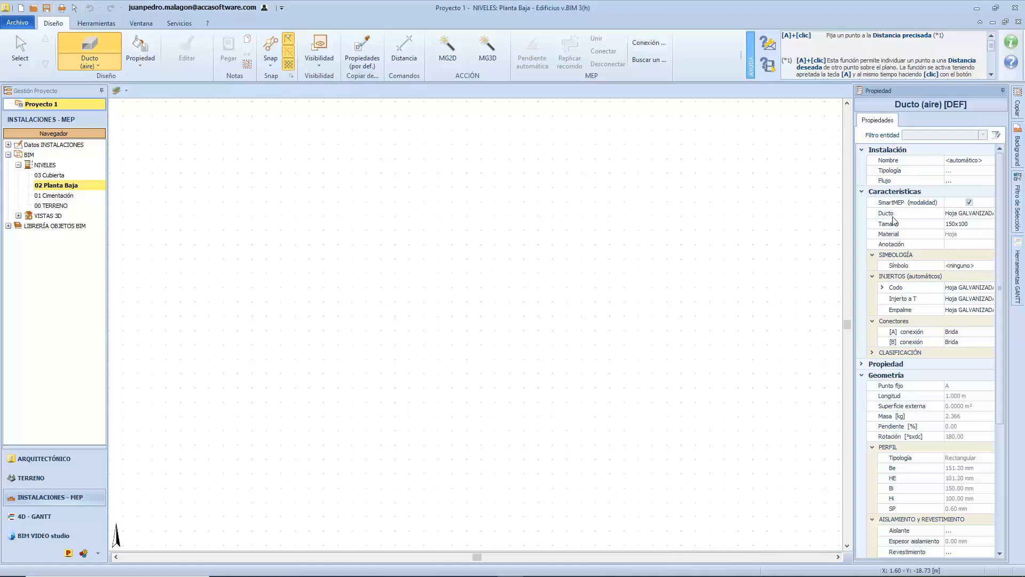
{"action": "left_click", "coordinate": [98, 64]}
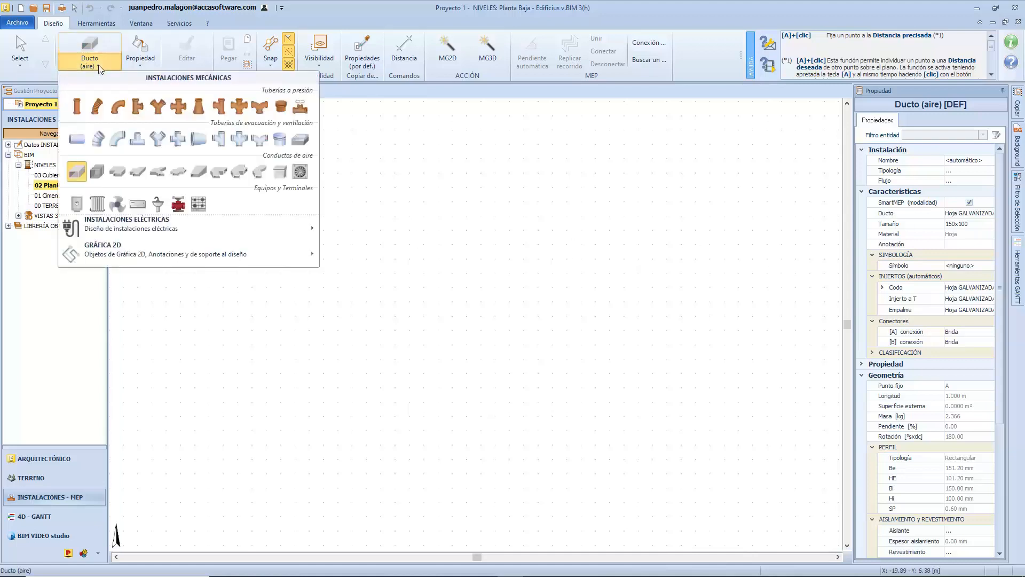
{"action": "mouse_move", "coordinate": [215, 235]}
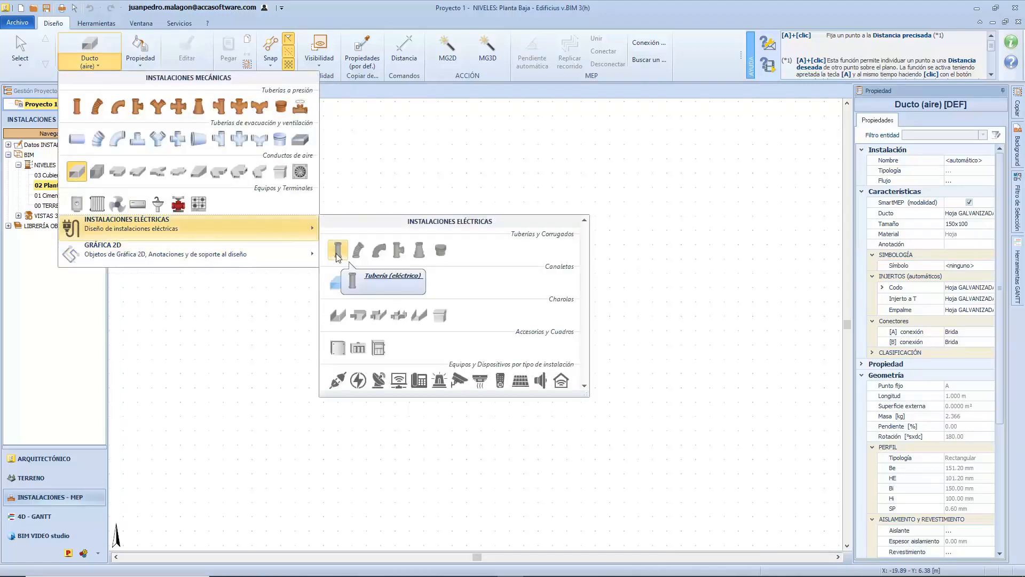
{"action": "left_click", "coordinate": [338, 251]}
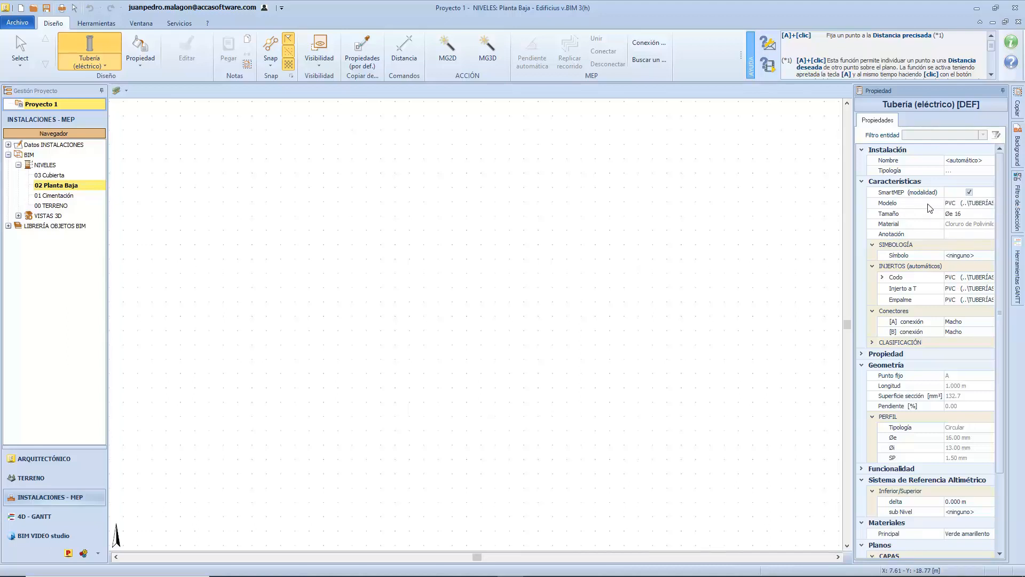
- Draw a sloping 150x100 cable tray (Charolas) about 10.11 m long on the Planta Baja level
{"action": "left_click", "coordinate": [88, 61]}
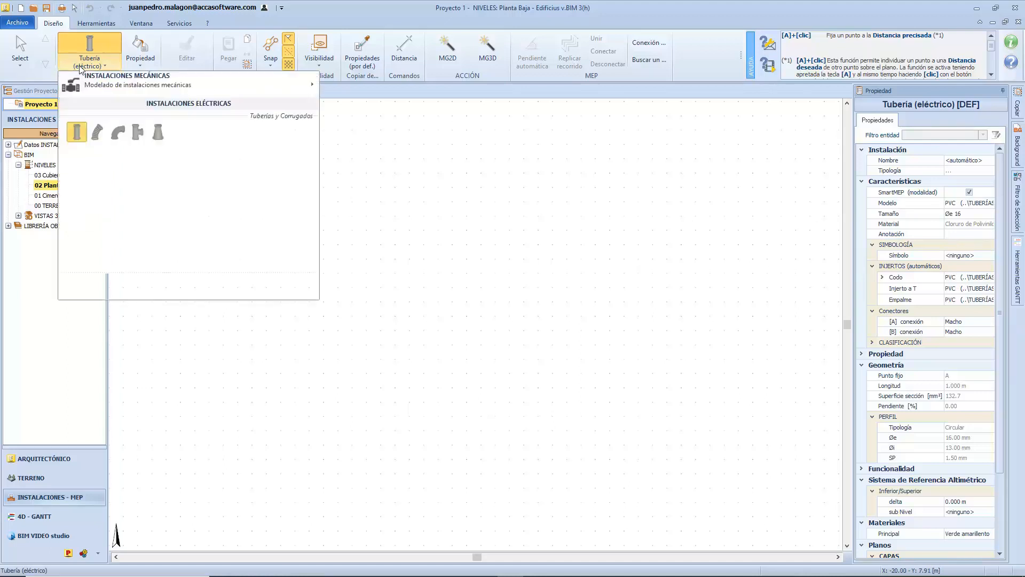
{"action": "left_click", "coordinate": [77, 197]}
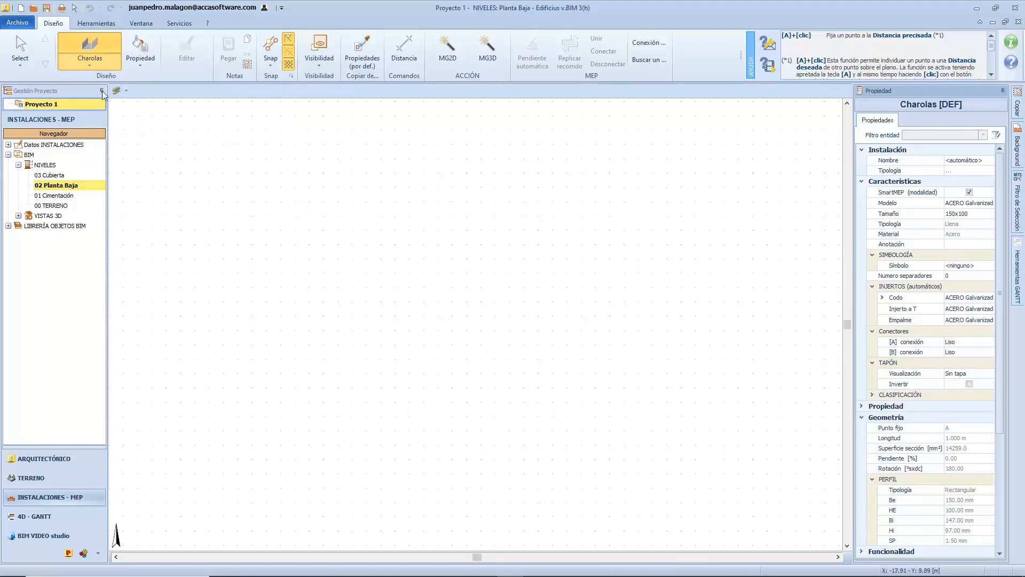
{"action": "left_click", "coordinate": [199, 204]}
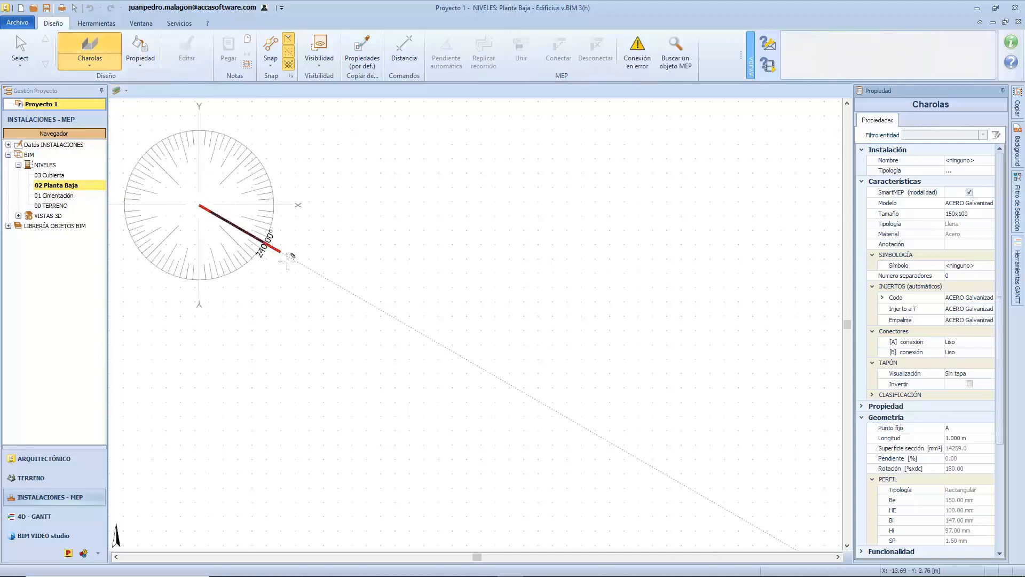
{"action": "left_click", "coordinate": [364, 276]}
{"action": "scroll", "coordinate": [331, 266], "scroll_direction": "up", "scroll_amount": 2}
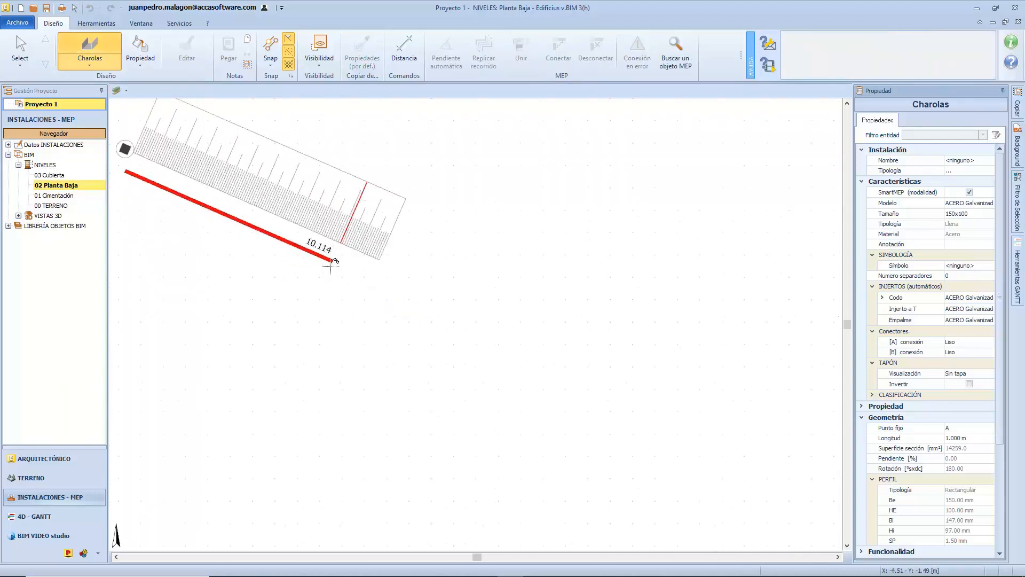
{"action": "left_click", "coordinate": [332, 263]}
{"action": "middle_click_drag", "start_coordinate": [322, 251], "coordinate": [474, 279]}
{"action": "scroll", "coordinate": [474, 278], "scroll_direction": "up", "scroll_amount": 5}
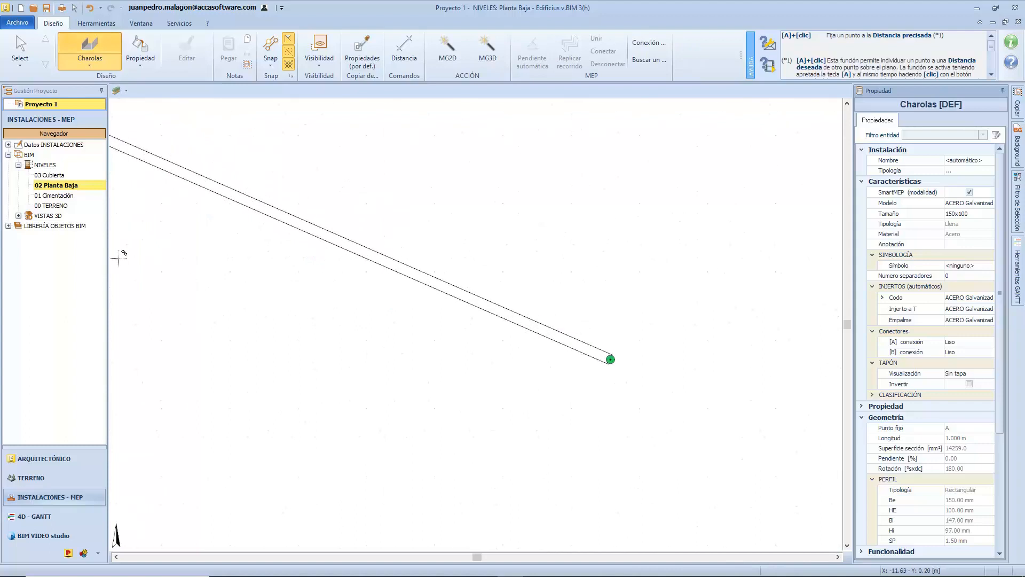
- Open the default 3D view and select the cable tray to inspect it
{"action": "double_click", "coordinate": [31, 216]}
{"action": "double_click", "coordinate": [59, 226]}
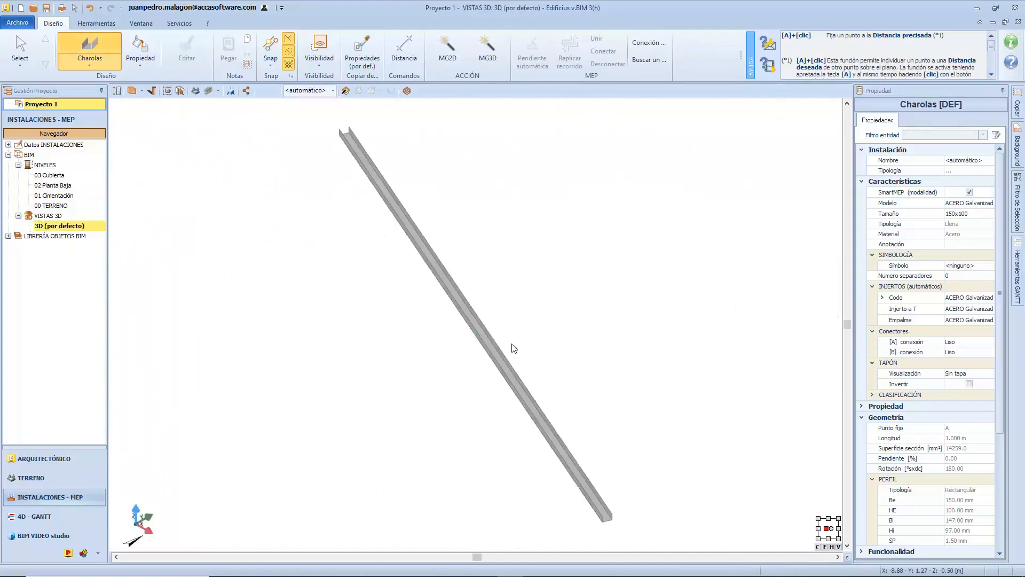
{"action": "middle_click_drag", "start_coordinate": [465, 340], "coordinate": [499, 364]}
{"action": "scroll", "coordinate": [463, 331], "scroll_direction": "up", "scroll_amount": 4}
{"action": "scroll", "coordinate": [502, 354], "scroll_direction": "down", "scroll_amount": 3}
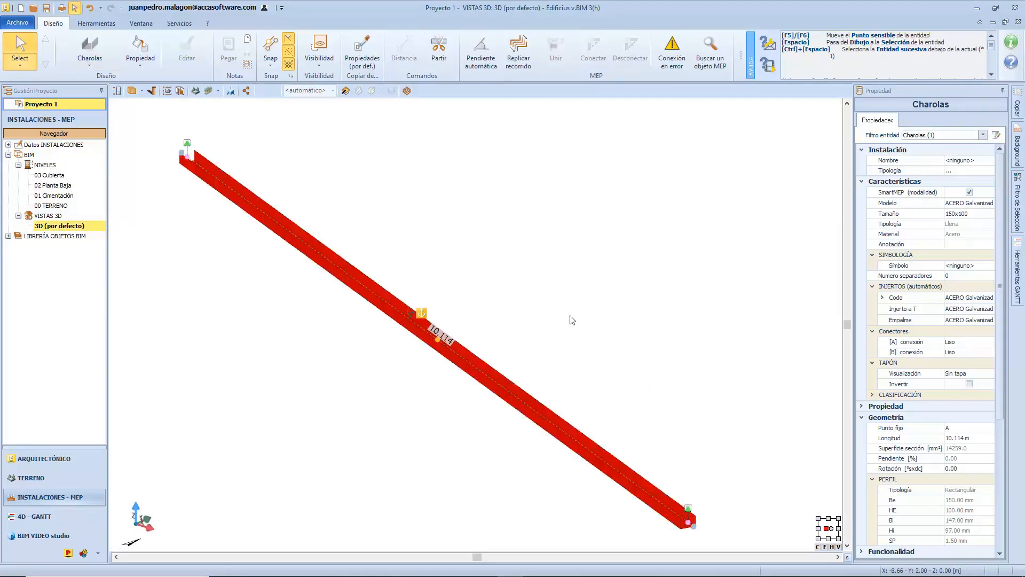
- Try the Con tapa cover display on the selected cable tray and return it to Sin tapa
{"action": "left_click", "coordinate": [983, 375]}
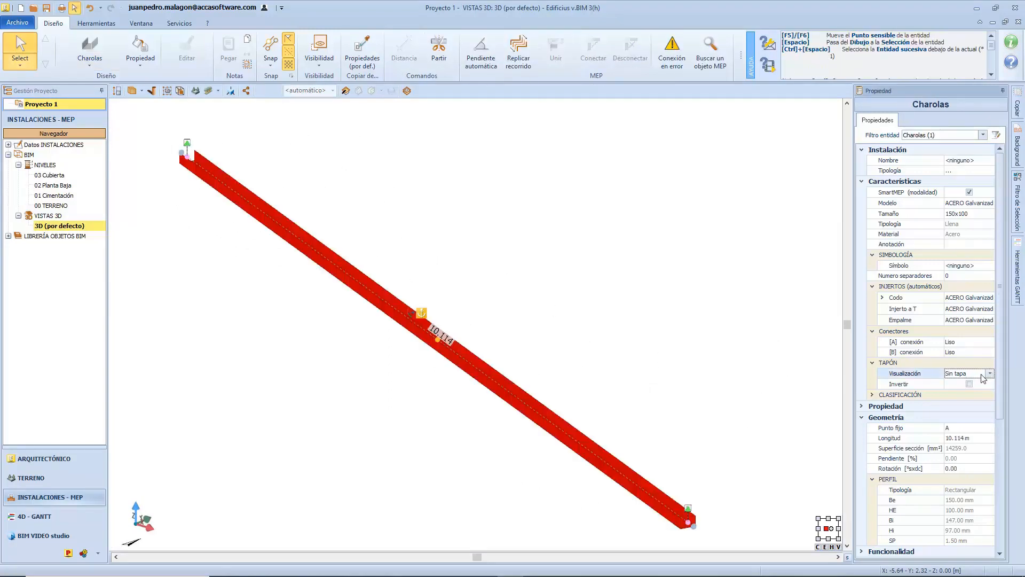
{"action": "left_click", "coordinate": [989, 374]}
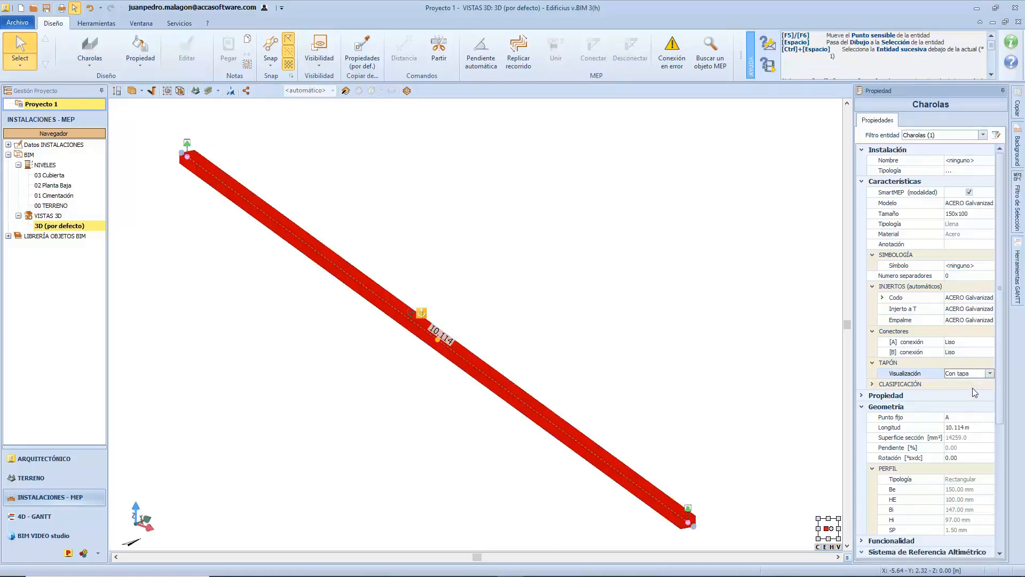
{"action": "left_click", "coordinate": [989, 373]}
{"action": "left_click", "coordinate": [967, 382]}
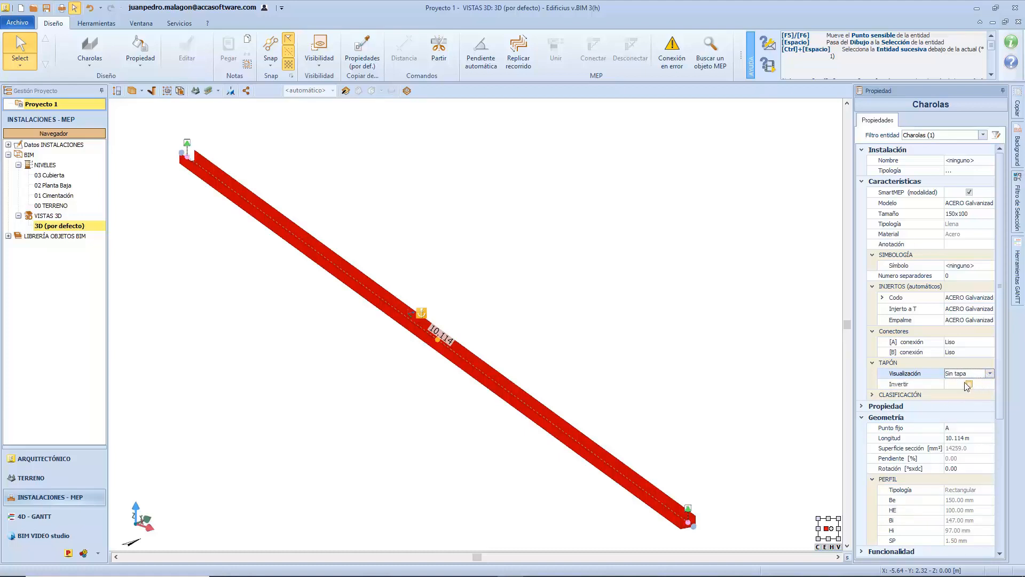
{"action": "left_click", "coordinate": [968, 384]}
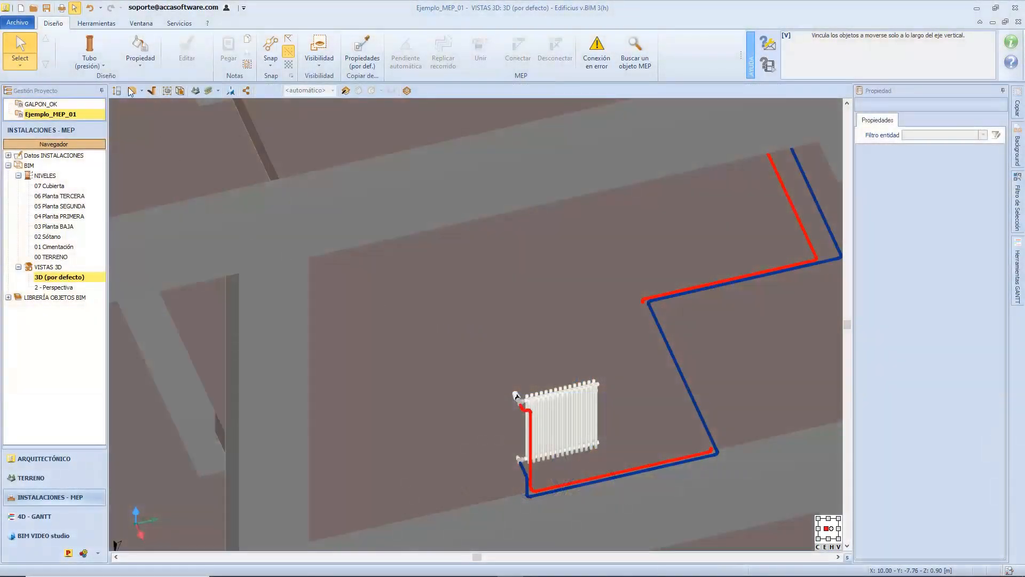
- In Ejemplo_MEP_01, draw a 20x2.25 pressure pipe about 0.59 m long near the radiator, with the insertion level set to automático
{"action": "left_click", "coordinate": [91, 52]}
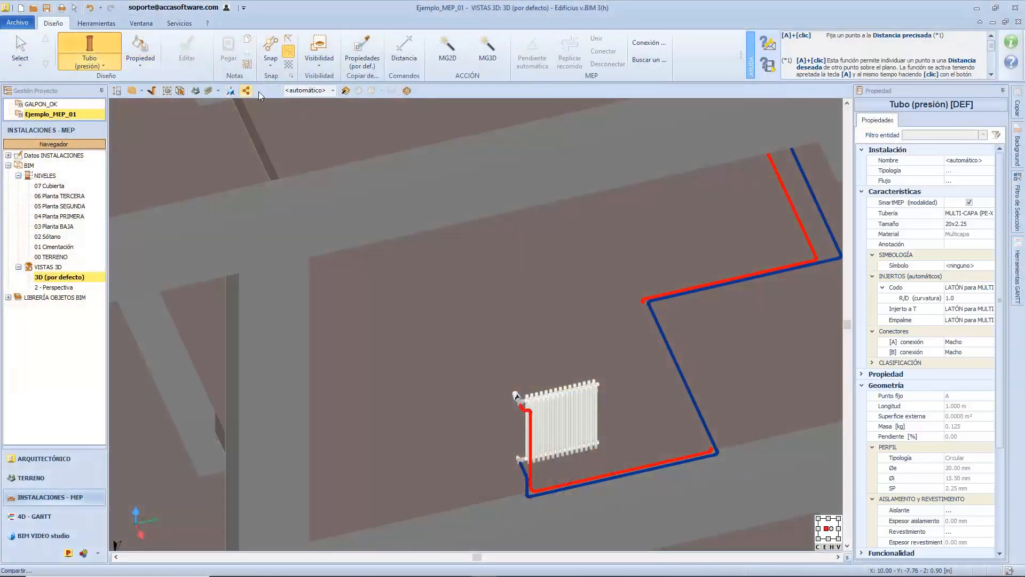
{"action": "left_click", "coordinate": [334, 91]}
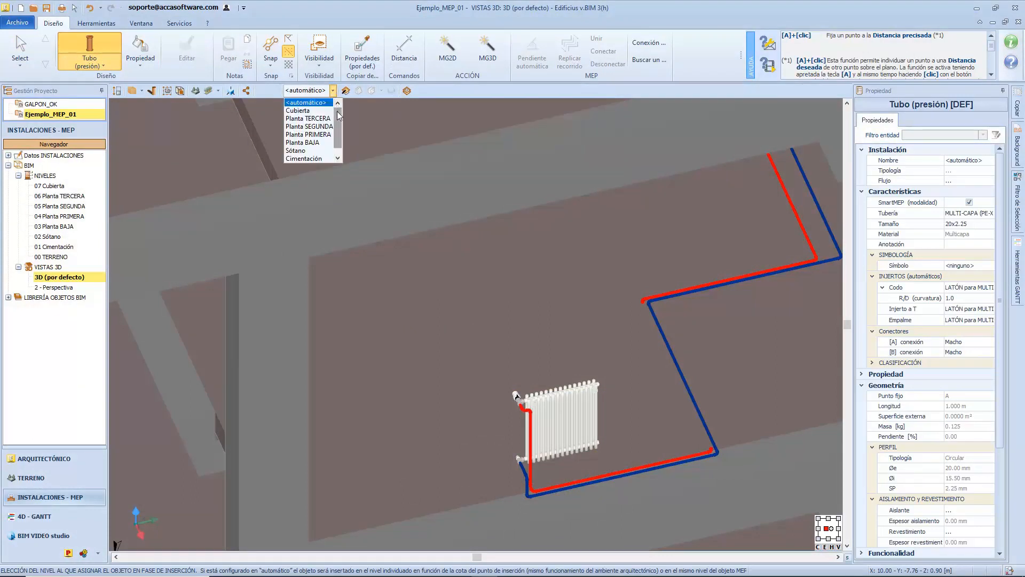
{"action": "left_click_drag", "start_coordinate": [338, 115], "coordinate": [341, 135]}
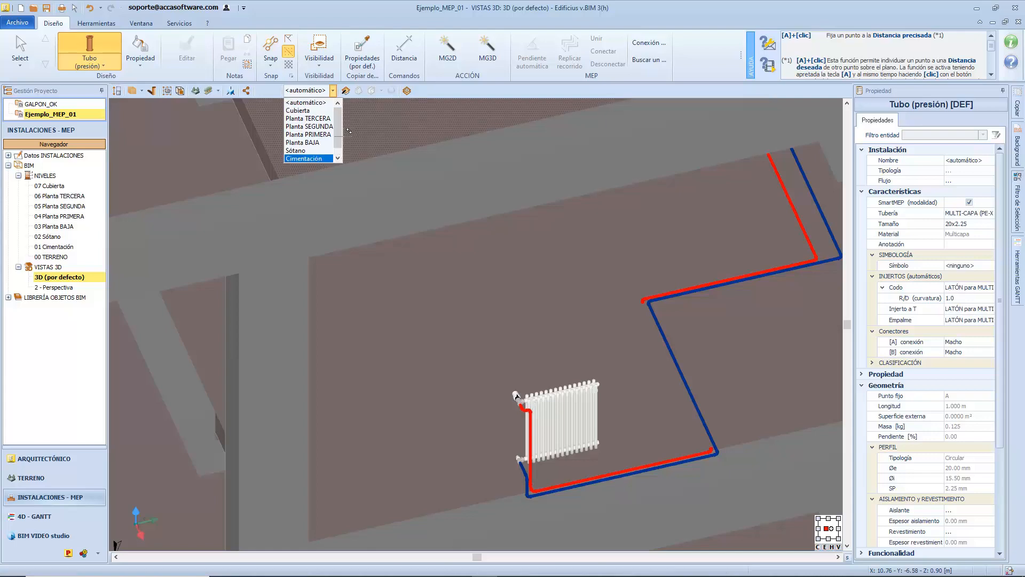
{"action": "left_click", "coordinate": [322, 105]}
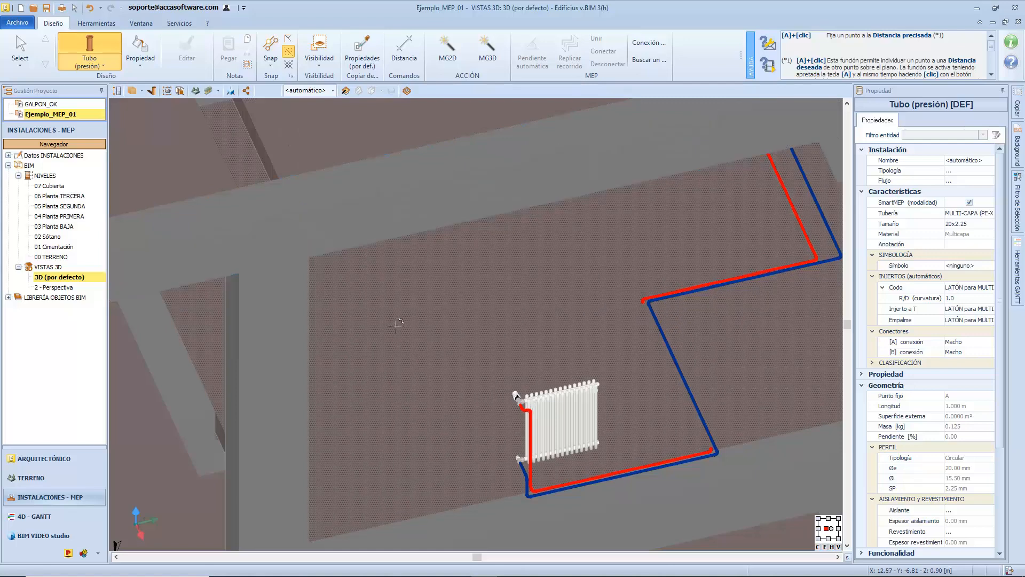
{"action": "left_click", "coordinate": [428, 366]}
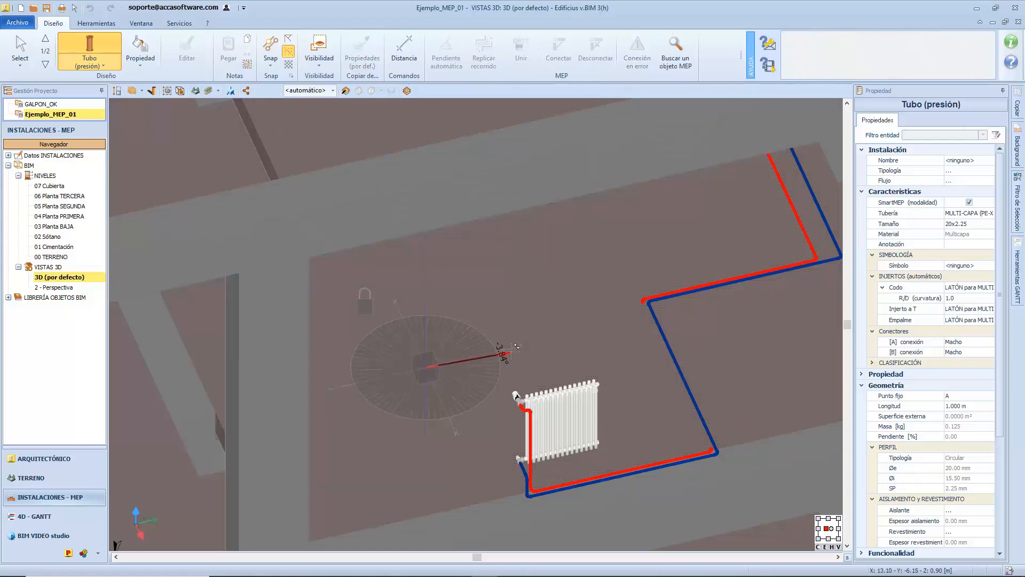
{"action": "left_click", "coordinate": [509, 348]}
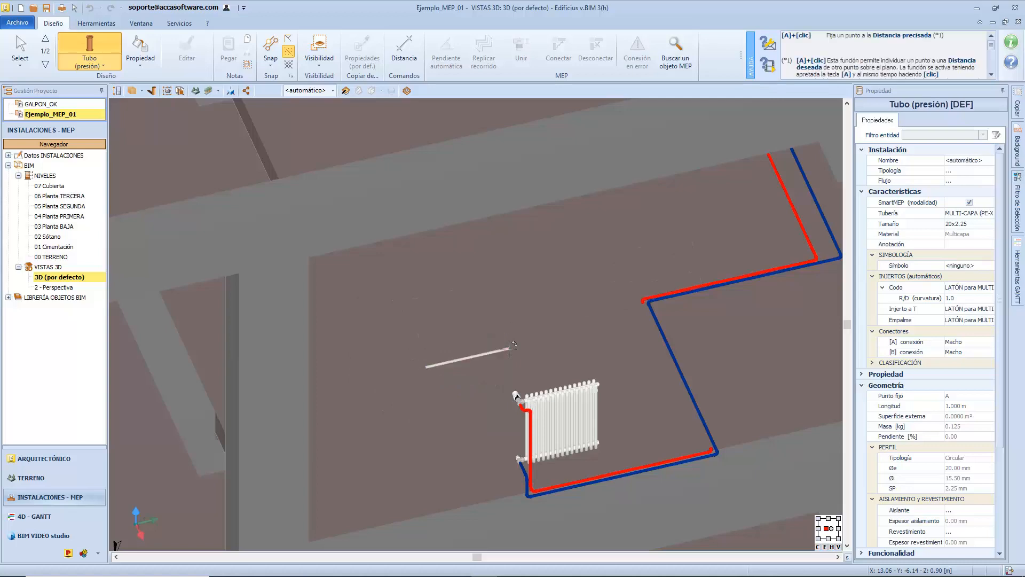
{"action": "key", "text": "Escape"}
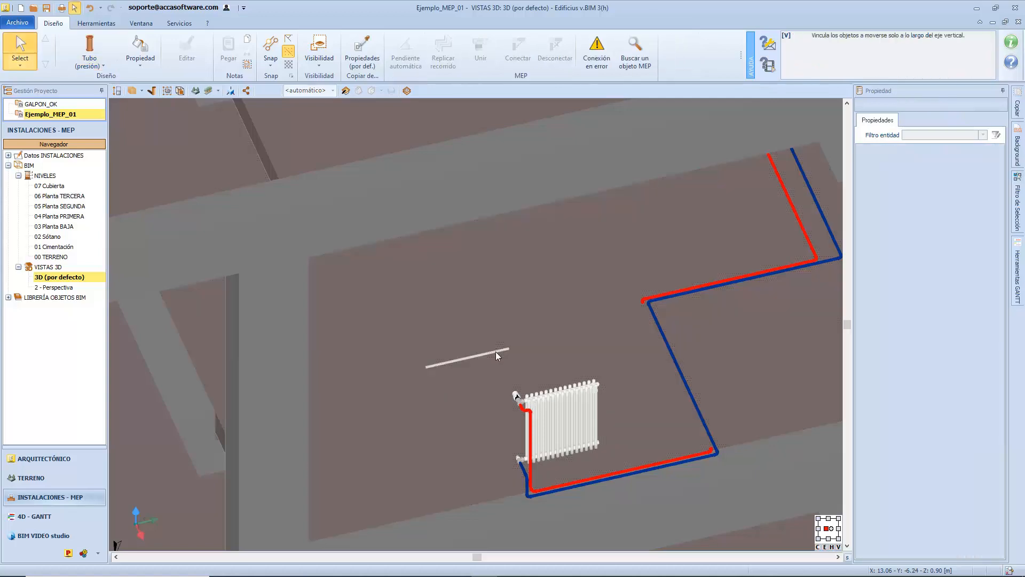
- Examine the level and delta in the new pipe's altimetric reference properties, and deselect the pipe
{"action": "left_click", "coordinate": [492, 352]}
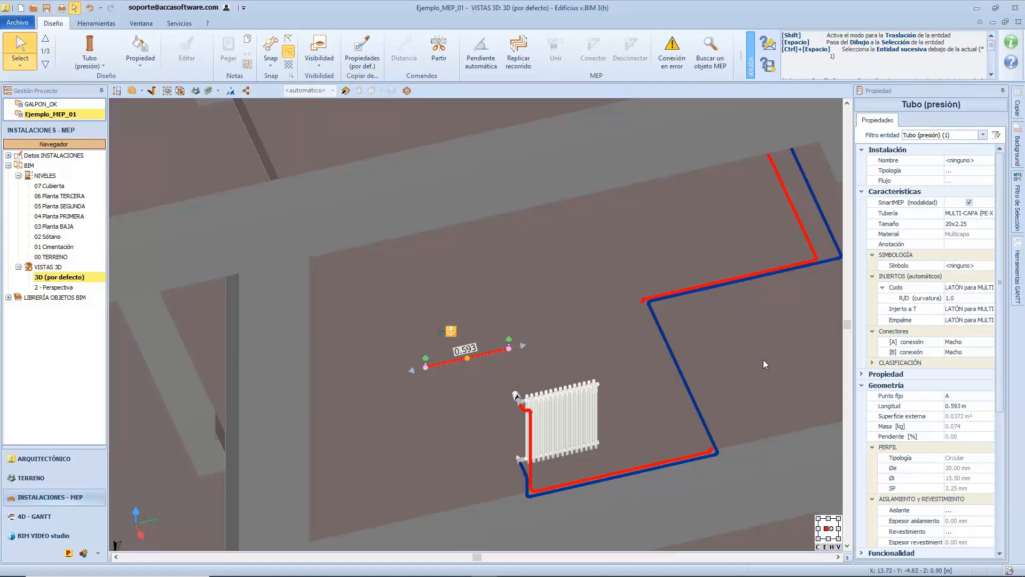
{"action": "scroll", "coordinate": [1002, 250], "scroll_direction": "down", "scroll_amount": 2}
{"action": "scroll", "coordinate": [1002, 250], "scroll_direction": "down", "scroll_amount": 6}
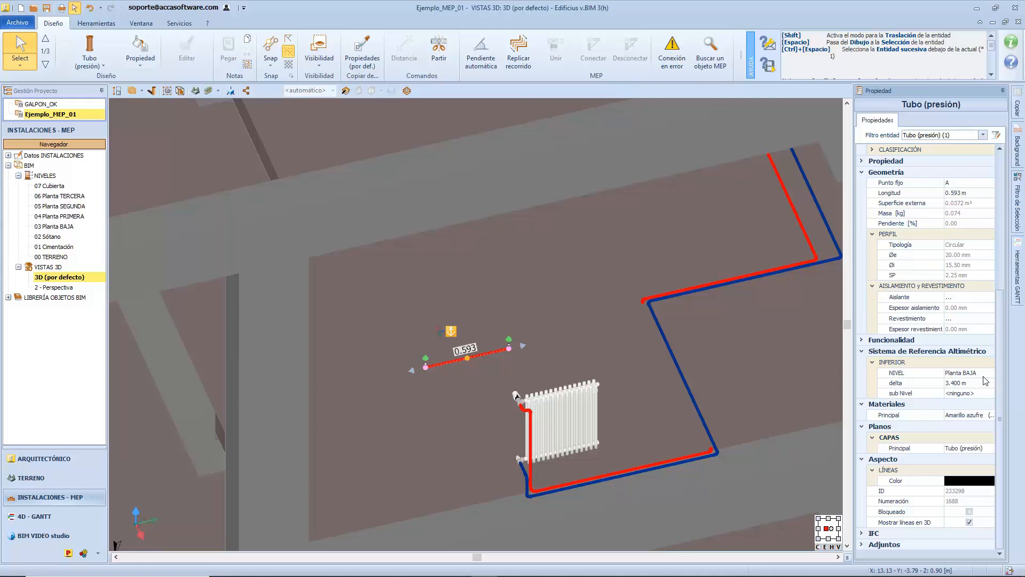
{"action": "key", "text": "Escape"}
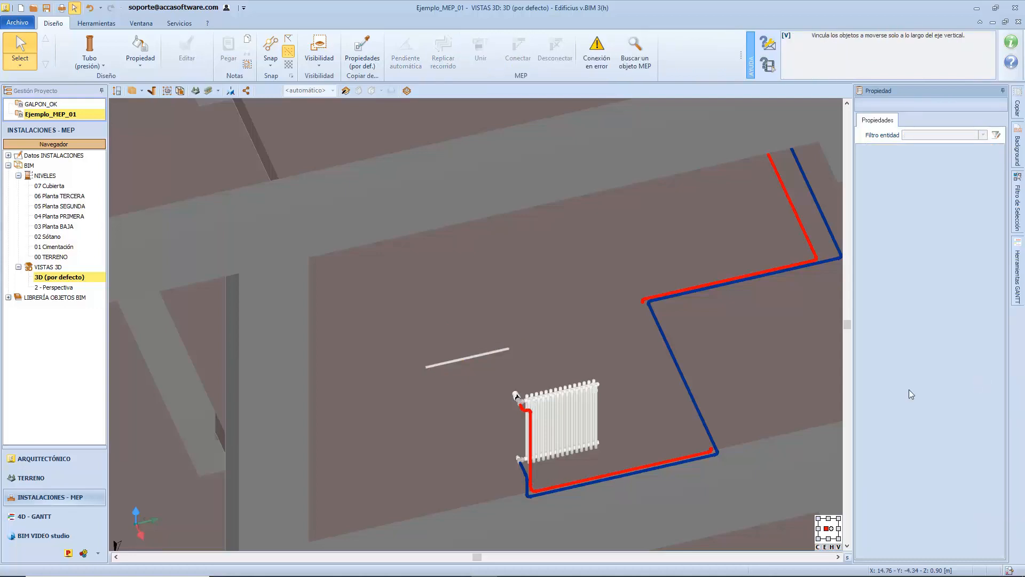
- Draw a 20x2.25 pressure pipe joining the open ends of the two red pipe runs, and finish the command
{"action": "left_click", "coordinate": [96, 59]}
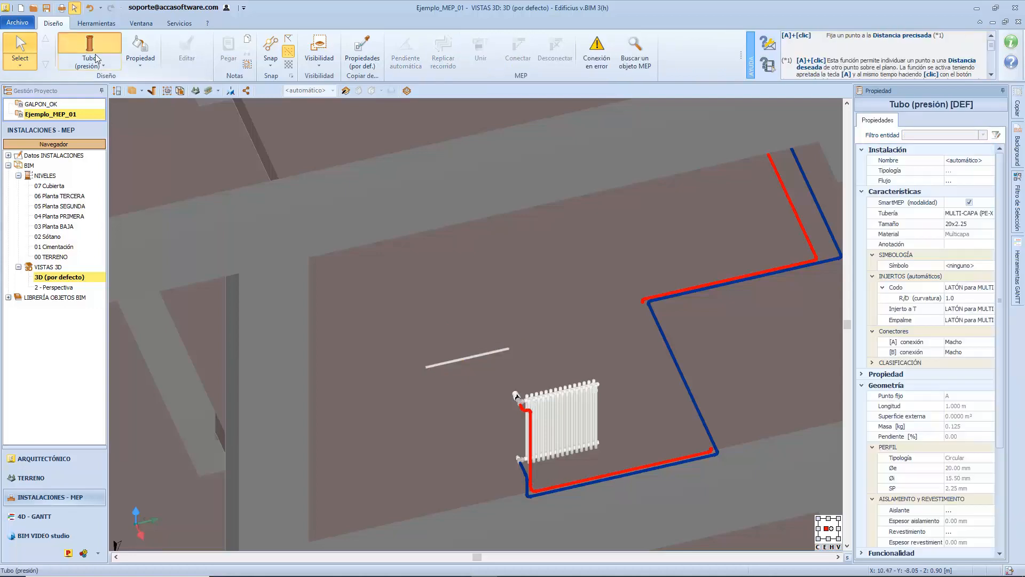
{"action": "left_click", "coordinate": [643, 302]}
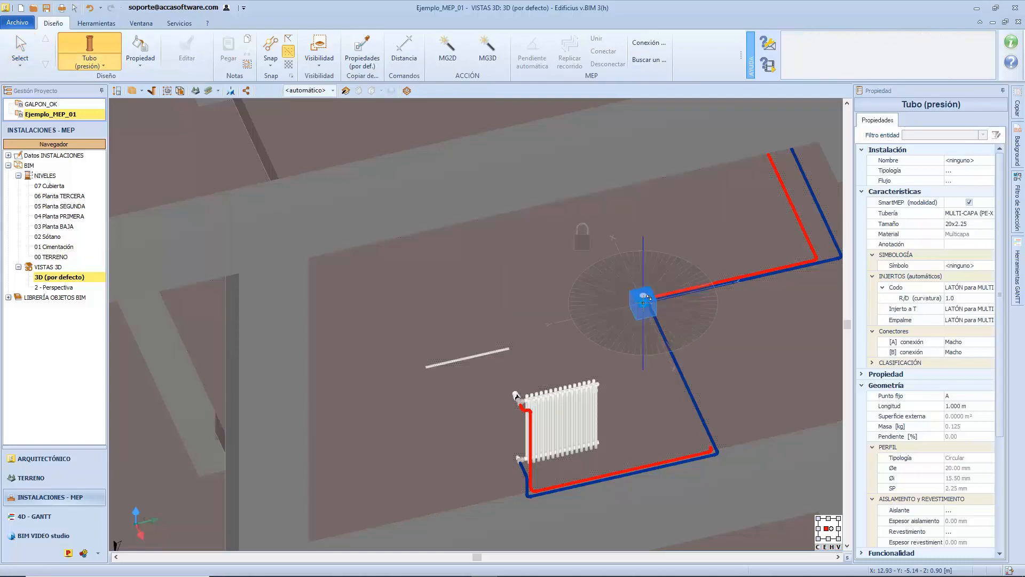
{"action": "left_click", "coordinate": [713, 449]}
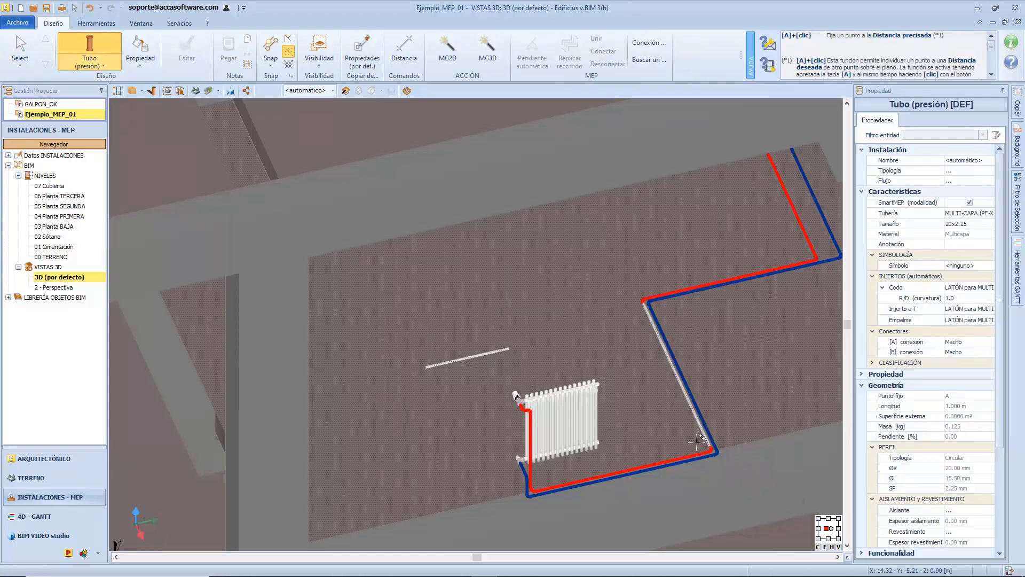
{"action": "key", "text": "Escape"}
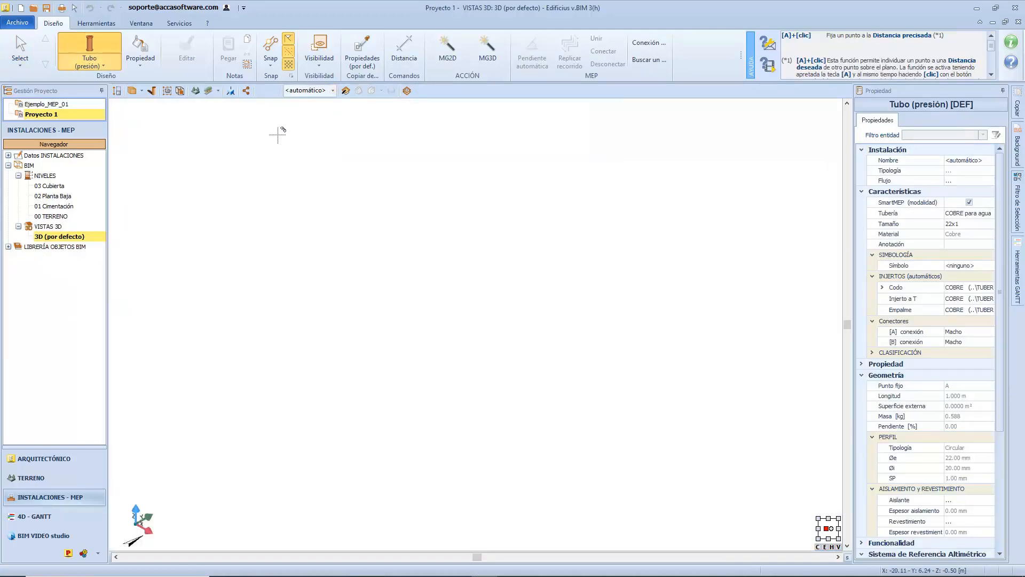
- In Proyecto 1, place the start point of a 22x1 COBRE pressure pipe and examine the goniometer cube from several angles
{"action": "left_click", "coordinate": [71, 47]}
{"action": "left_click", "coordinate": [200, 243]}
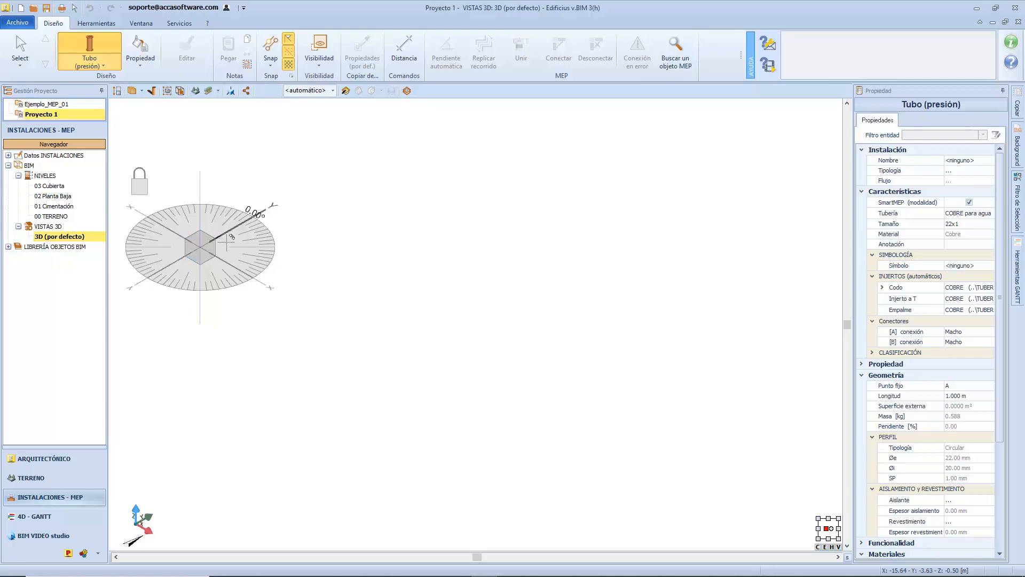
{"action": "mouse_move", "coordinate": [208, 254]}
{"action": "middle_mouse_down"}
{"action": "mouse_move", "coordinate": [166, 260]}
{"action": "mouse_move", "coordinate": [176, 235]}
{"action": "mouse_move", "coordinate": [207, 248]}
{"action": "middle_mouse_up"}
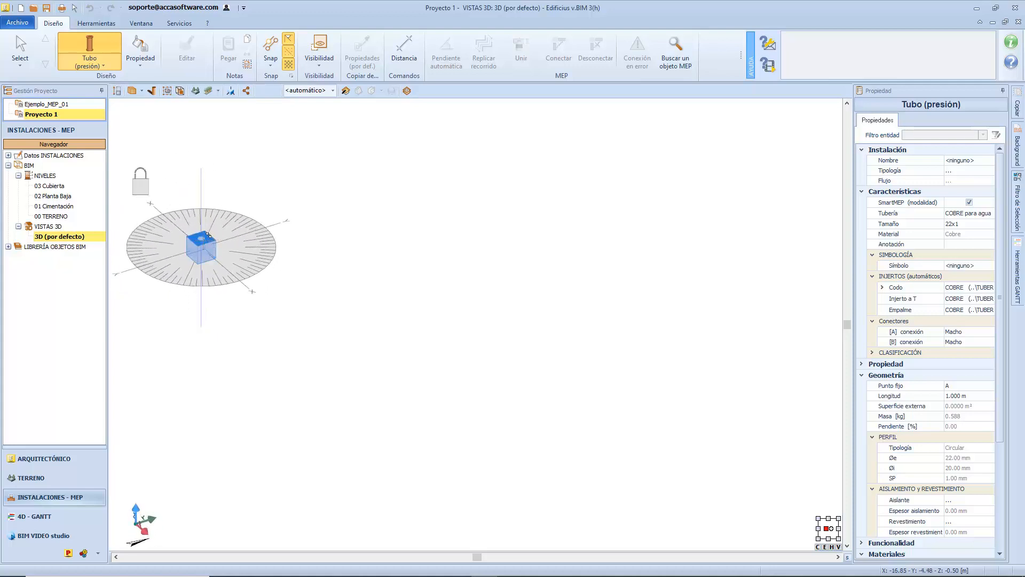
{"action": "left_click_drag", "start_coordinate": [203, 250], "coordinate": [203, 215]}
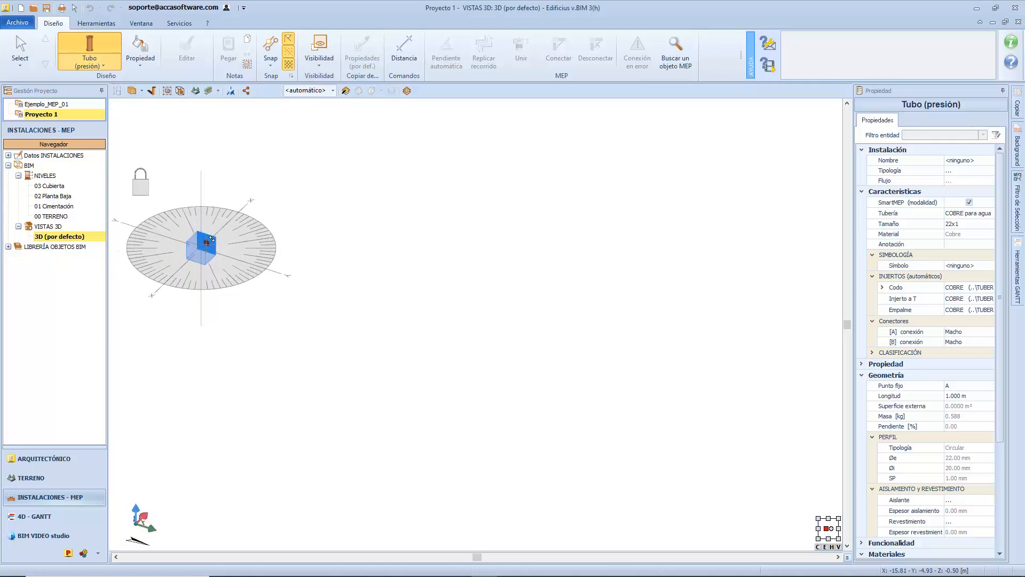
{"action": "left_click_drag", "start_coordinate": [212, 239], "coordinate": [228, 280]}
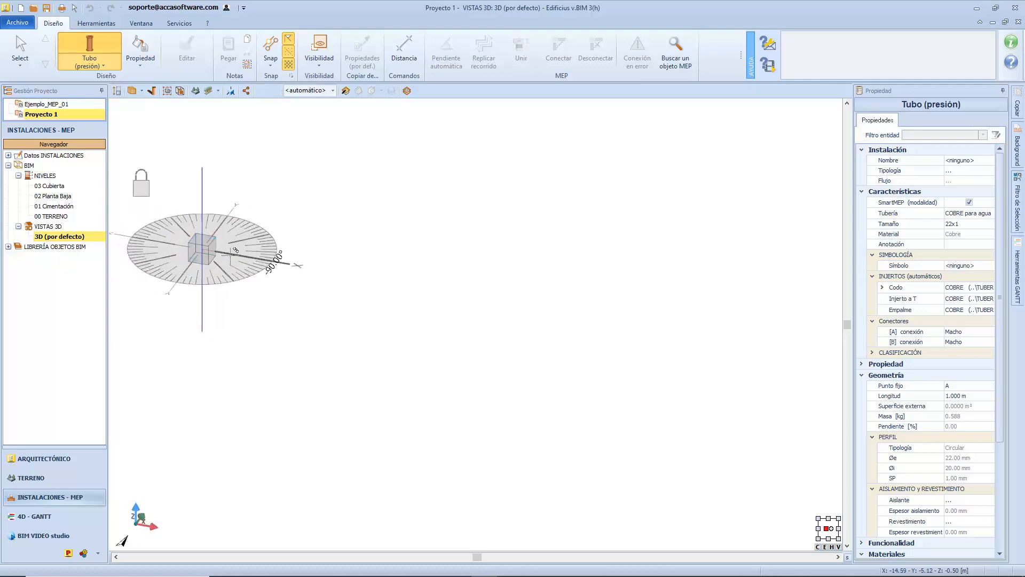
{"action": "middle_click_drag", "start_coordinate": [231, 253], "coordinate": [234, 235]}
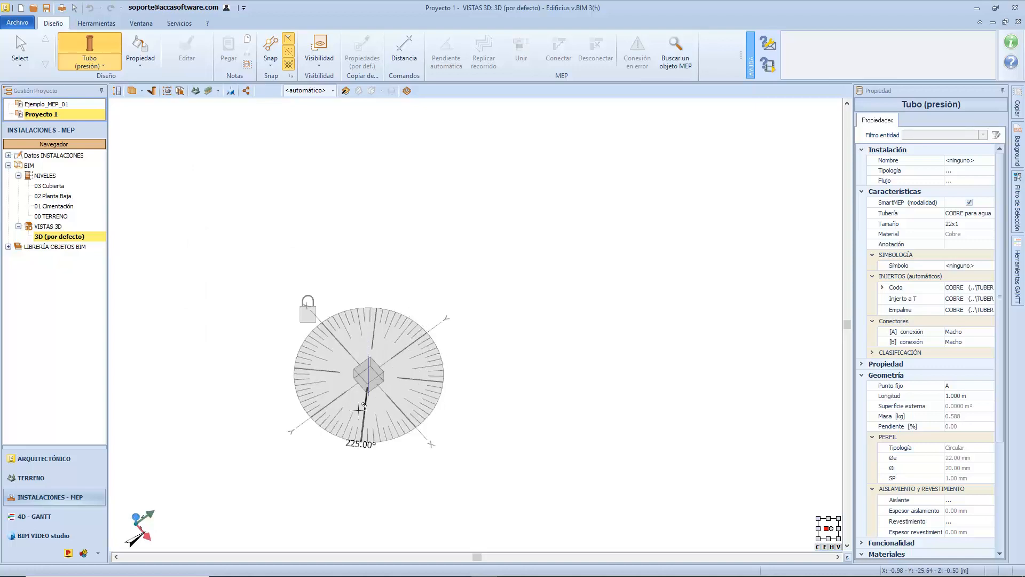
- Draw a horizontal pressure pipe 2 m long on the vertical YZ plane using the goniometer and length ruler
{"action": "left_click", "coordinate": [376, 381]}
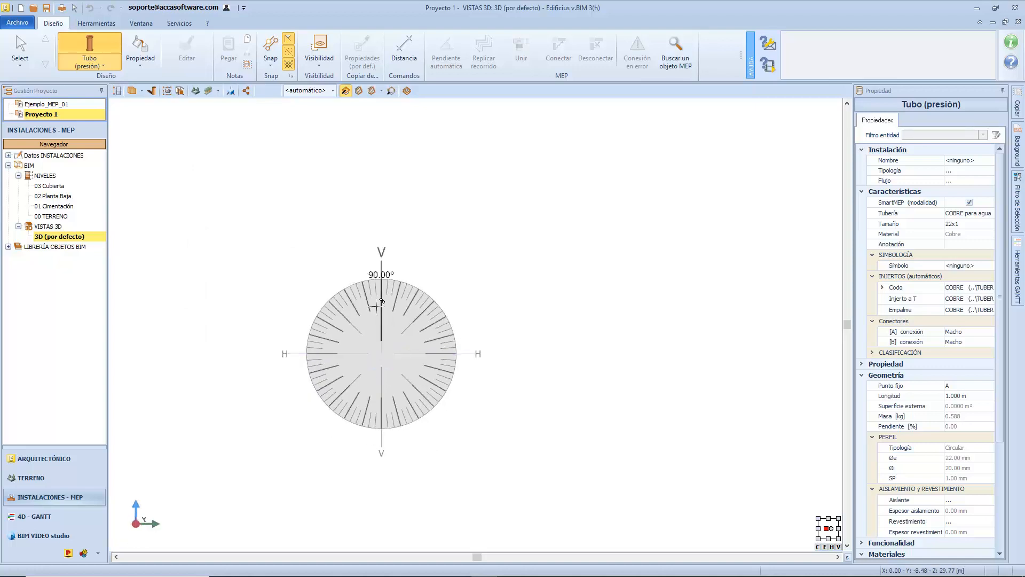
{"action": "left_click", "coordinate": [383, 352]}
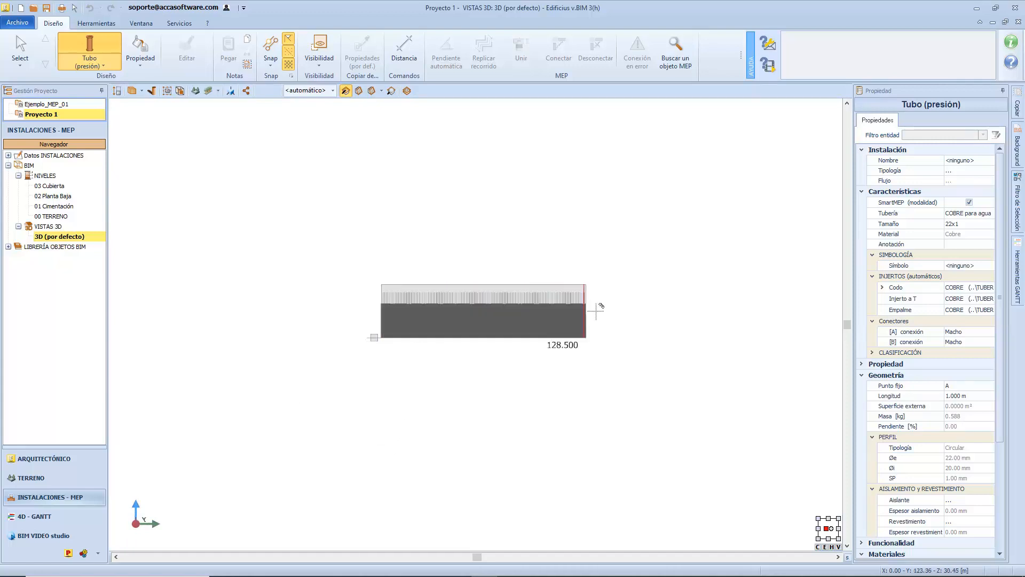
{"action": "middle_click_drag", "start_coordinate": [646, 353], "coordinate": [496, 367]}
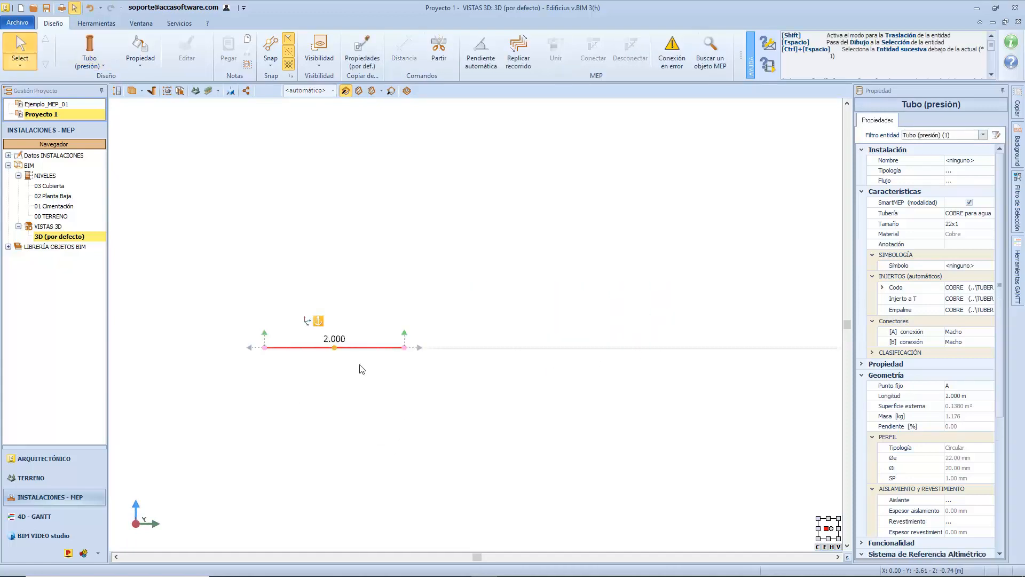
- Examine the cube faces around a new pipe's start point and set the goniometer to the vertical YZ plane
{"action": "right_click_drag", "start_coordinate": [361, 369], "coordinate": [352, 382]}
{"action": "scroll", "coordinate": [352, 366], "scroll_direction": "up", "scroll_amount": 4}
{"action": "middle_click_drag", "start_coordinate": [336, 357], "coordinate": [464, 322]}
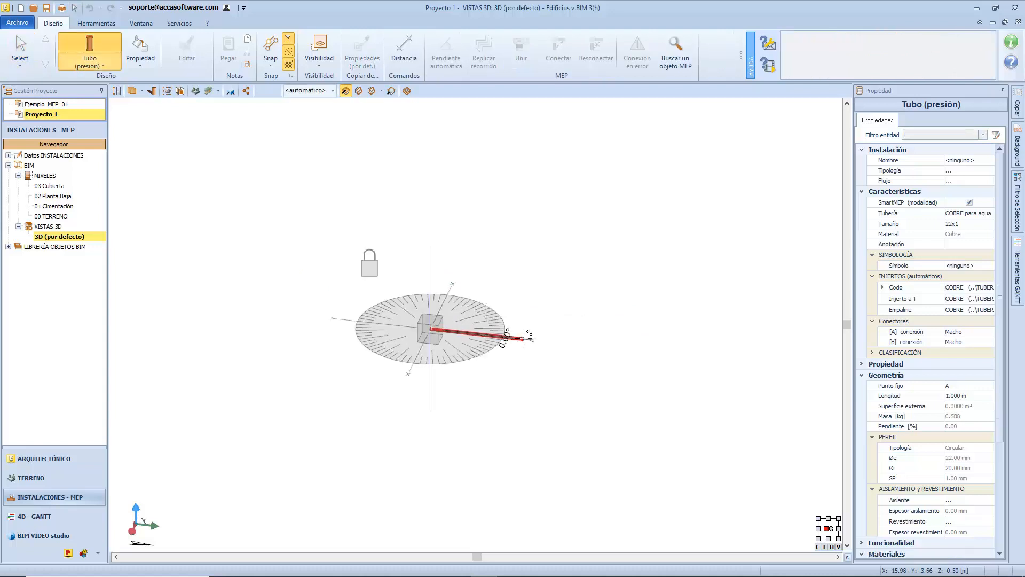
{"action": "right_click_drag", "start_coordinate": [480, 335], "coordinate": [443, 320]}
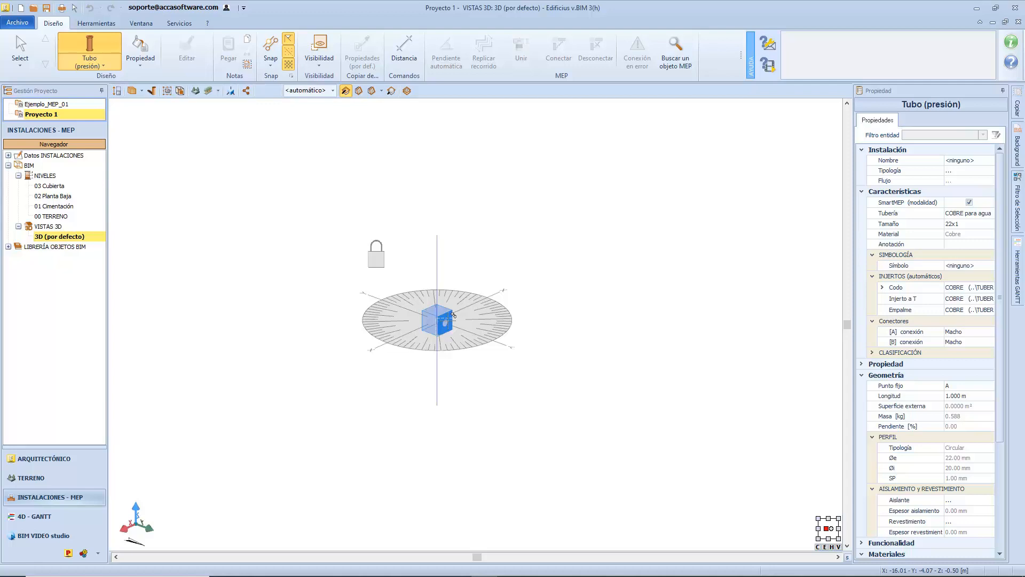
{"action": "mouse_move", "coordinate": [452, 315]}
{"action": "right_mouse_down"}
{"action": "mouse_move", "coordinate": [451, 297]}
{"action": "mouse_move", "coordinate": [419, 308]}
{"action": "mouse_move", "coordinate": [445, 326]}
{"action": "mouse_move", "coordinate": [457, 317]}
{"action": "right_mouse_up"}
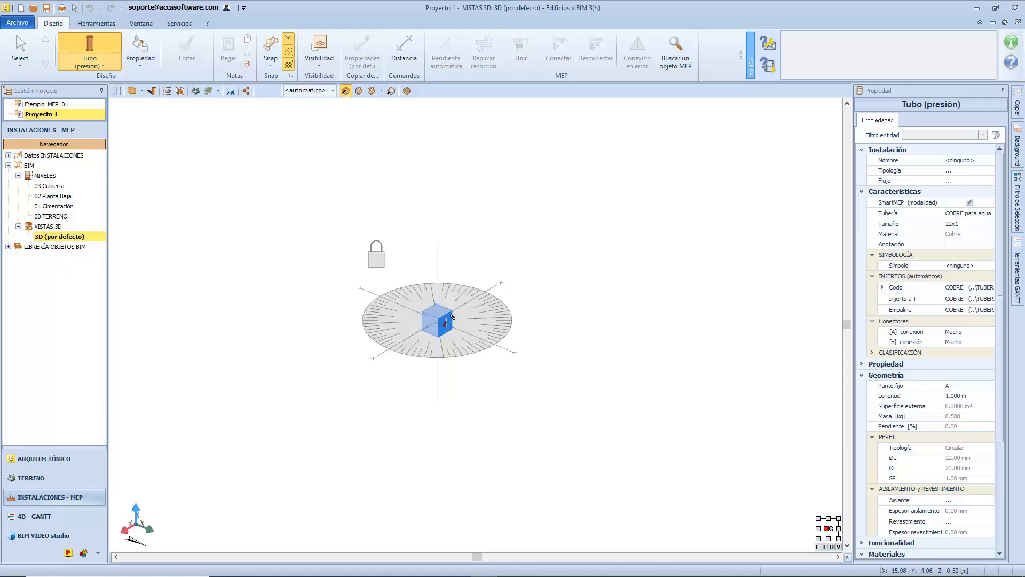
{"action": "middle_click_drag", "start_coordinate": [424, 318], "coordinate": [433, 317]}
{"action": "left_click", "coordinate": [432, 317]}
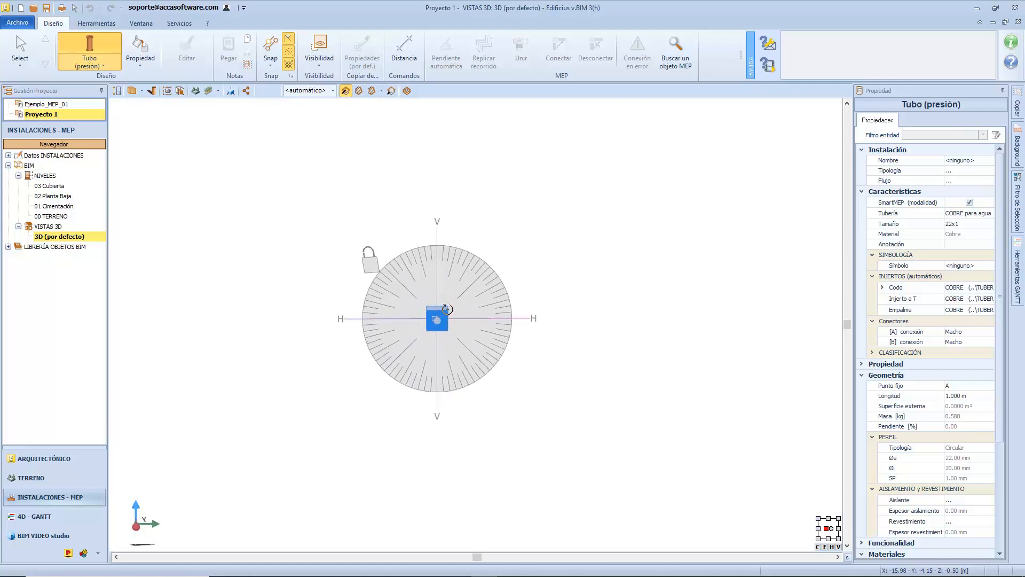
{"action": "middle_click_drag", "start_coordinate": [437, 313], "coordinate": [432, 314]}
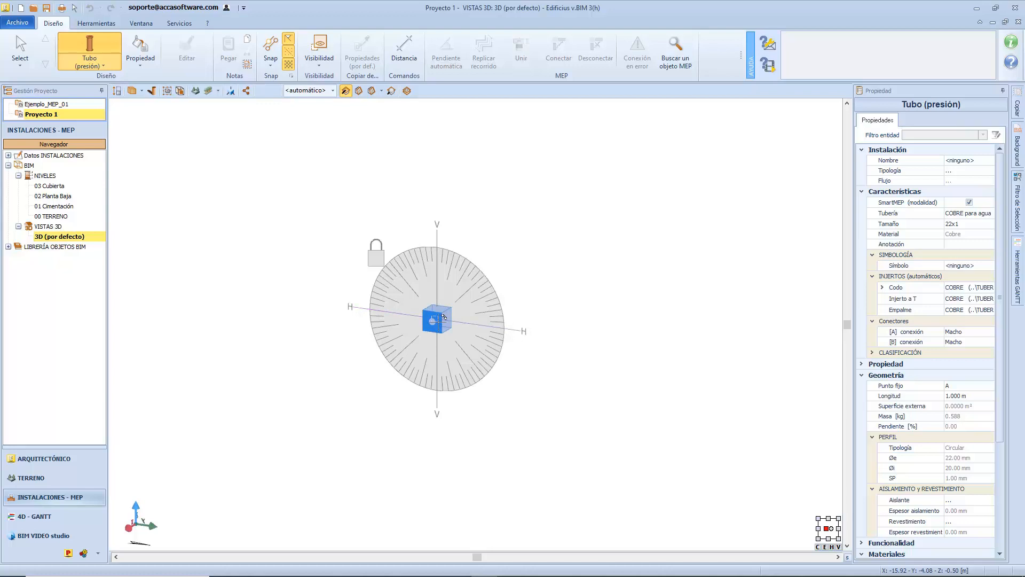
- Unlock the goniometer to try free pipe directions, and lock it again
{"action": "left_click", "coordinate": [382, 255]}
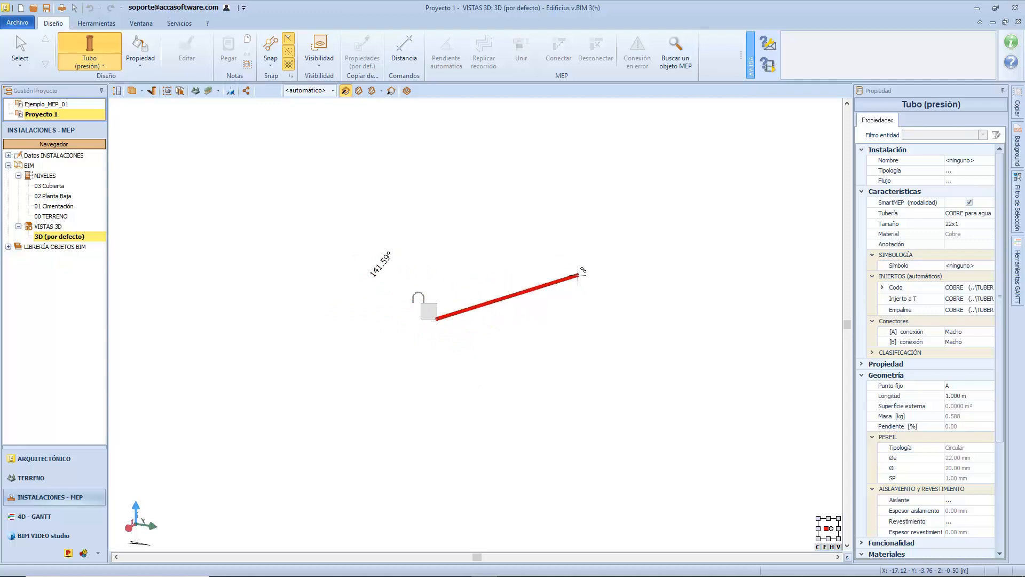
{"action": "scroll", "coordinate": [578, 275], "scroll_direction": "down", "scroll_amount": 3}
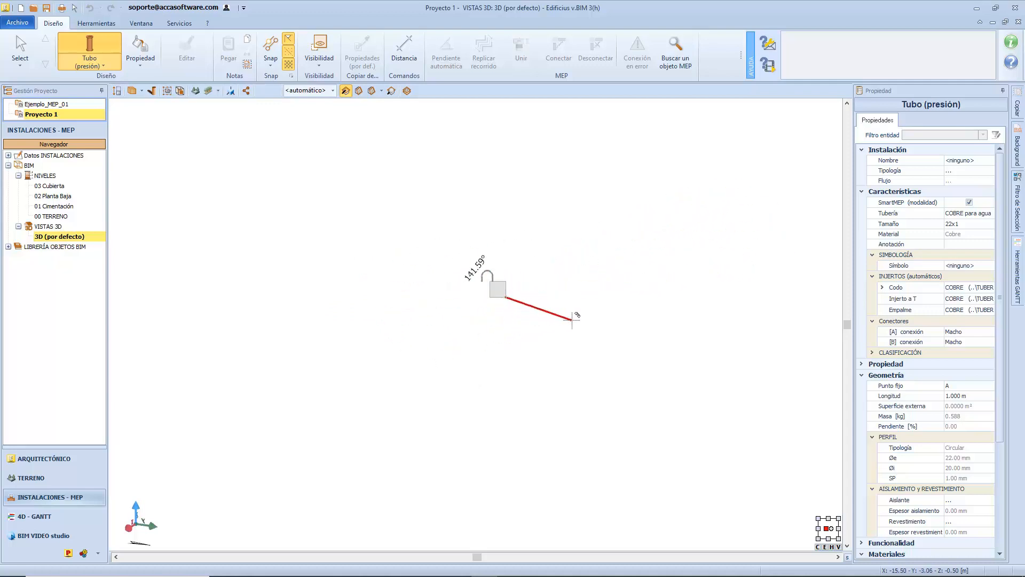
{"action": "scroll", "coordinate": [557, 314], "scroll_direction": "up", "scroll_amount": 3}
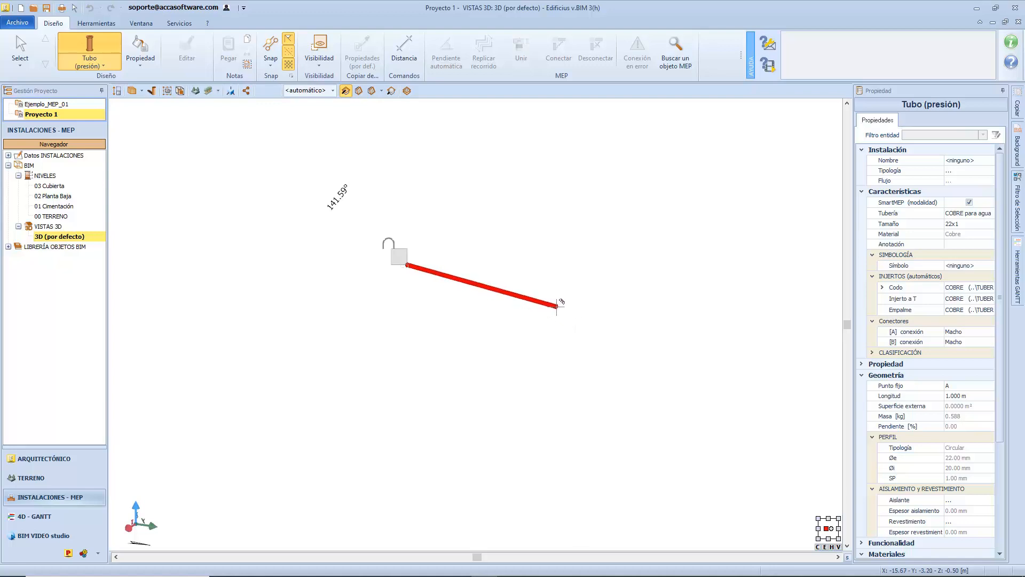
{"action": "left_click", "coordinate": [557, 305]}
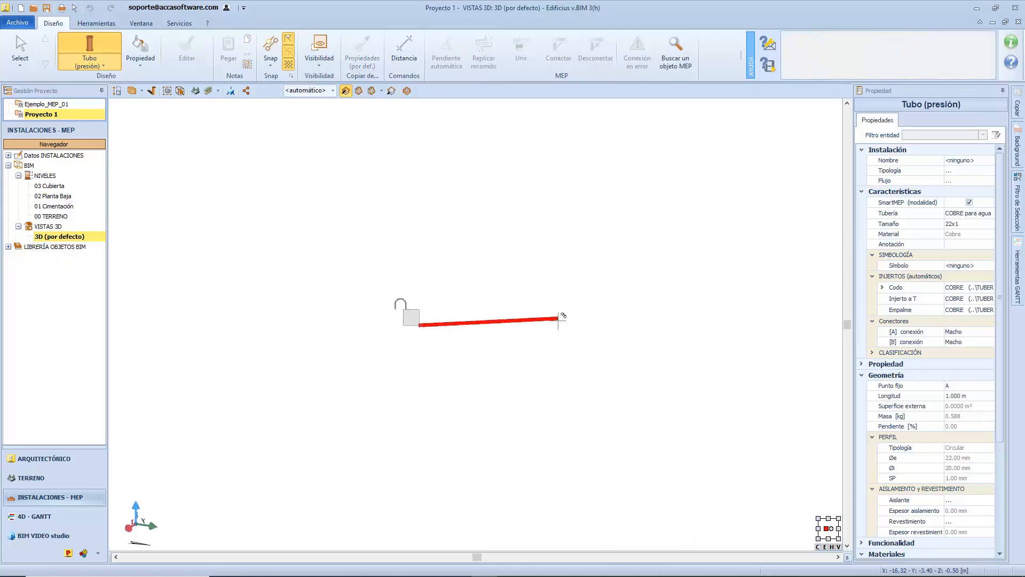
{"action": "left_click", "coordinate": [415, 316]}
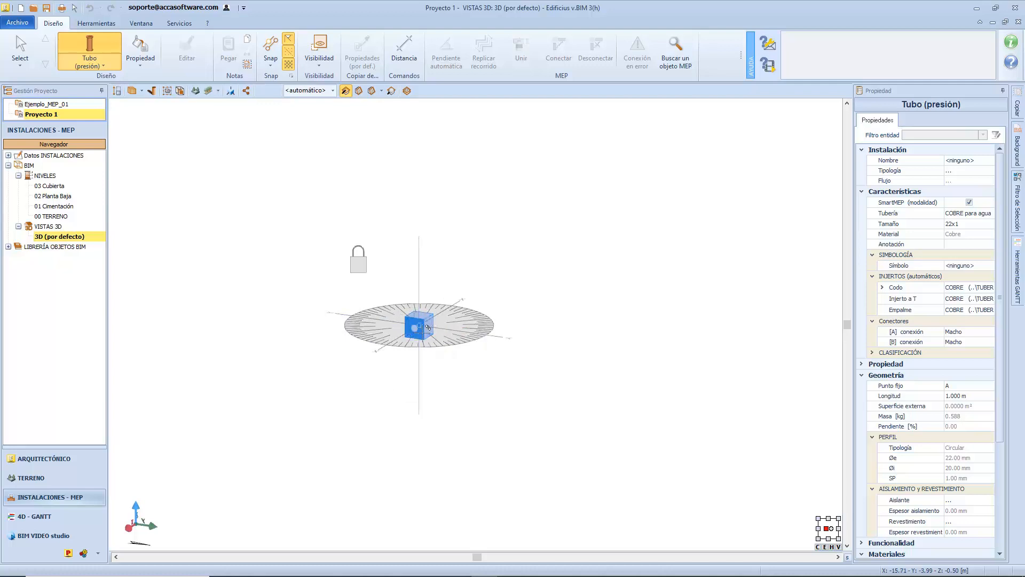
- Fix the pipe direction at 0° on the vertical YZ plane, and return from the length ruler to direction selection
{"action": "middle_click_drag", "start_coordinate": [423, 335], "coordinate": [421, 341]}
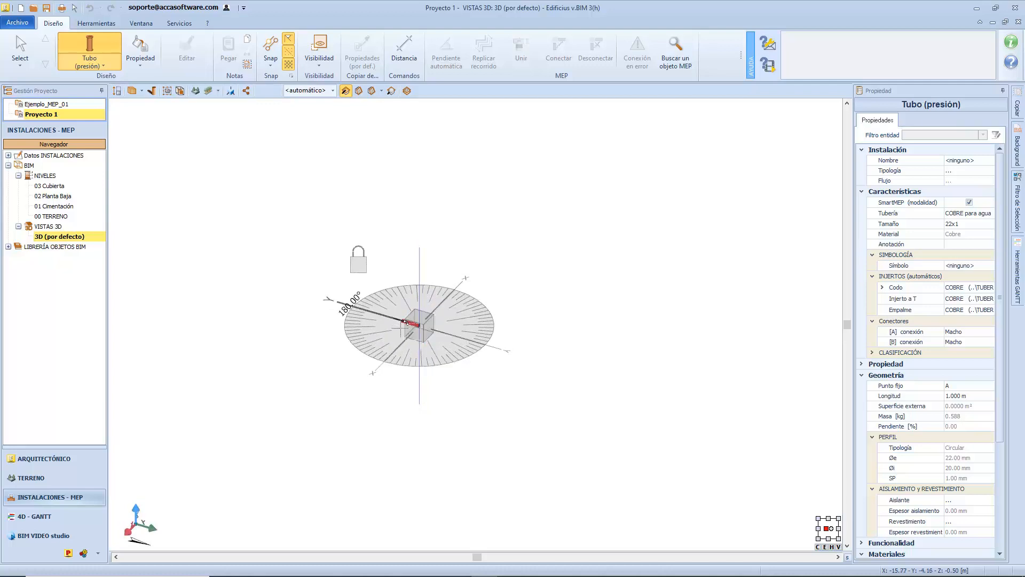
{"action": "left_click", "coordinate": [419, 338]}
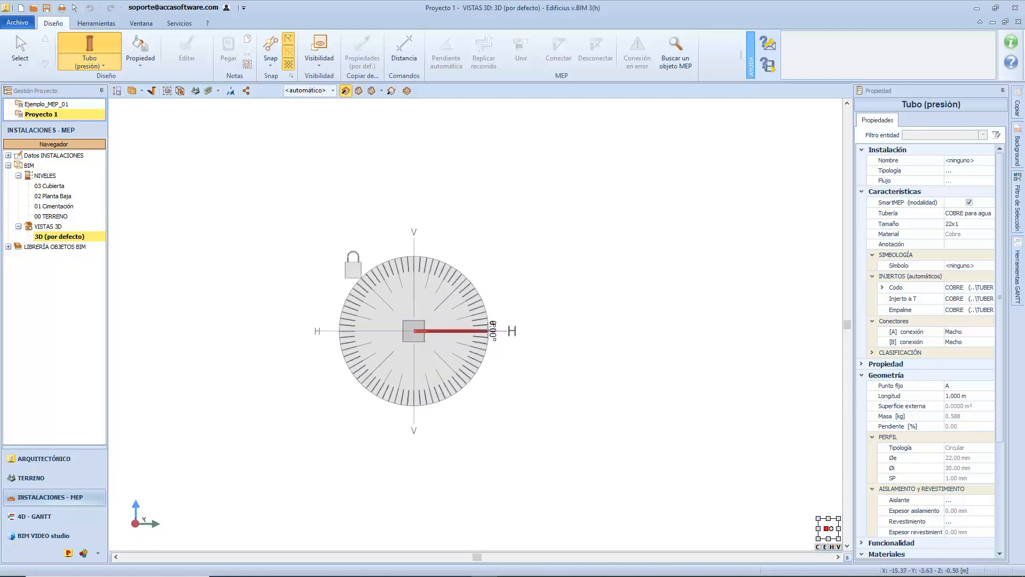
{"action": "left_click", "coordinate": [414, 329]}
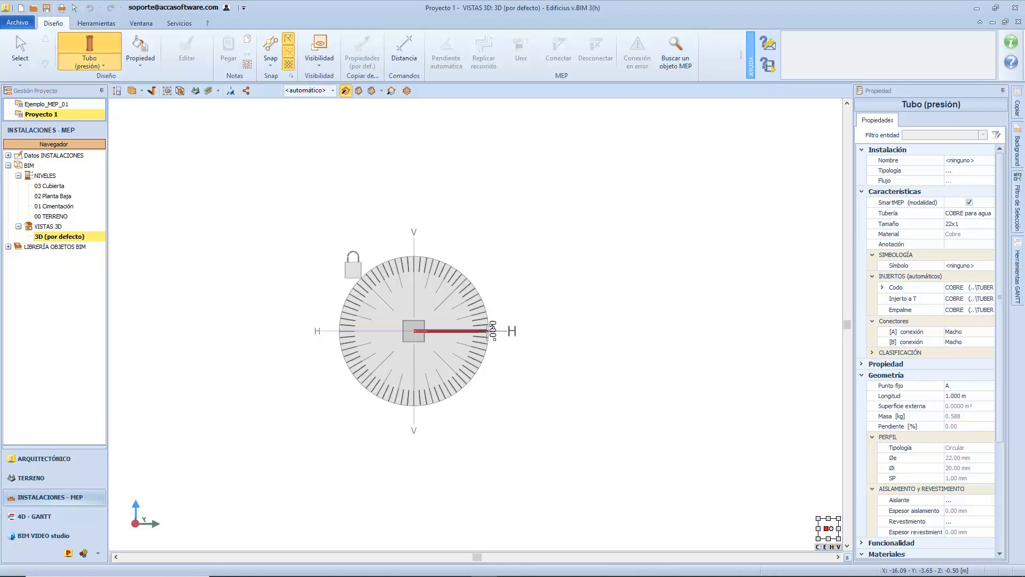
{"action": "left_click", "coordinate": [491, 330]}
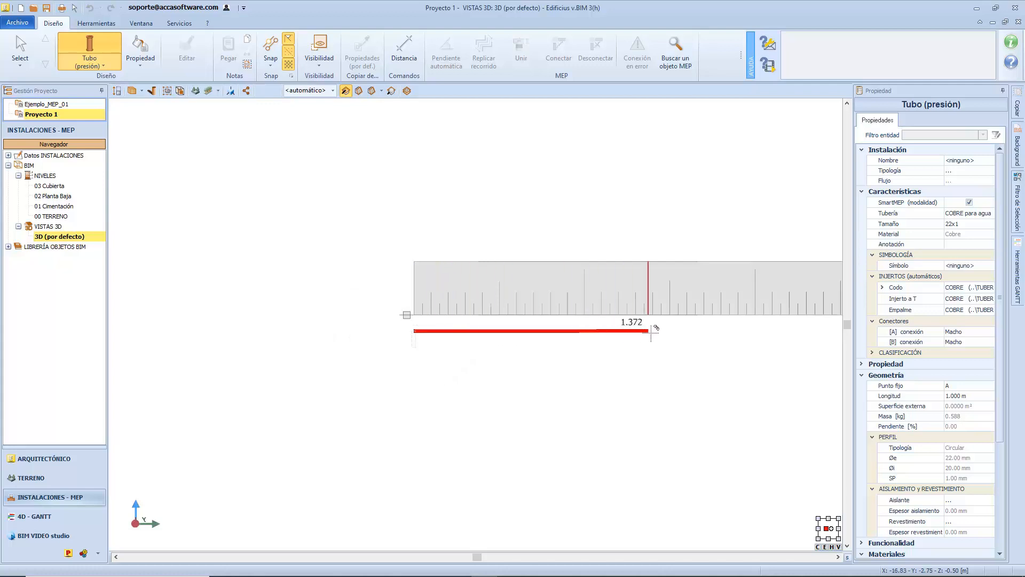
{"action": "scroll", "coordinate": [504, 332], "scroll_direction": "down", "scroll_amount": 3}
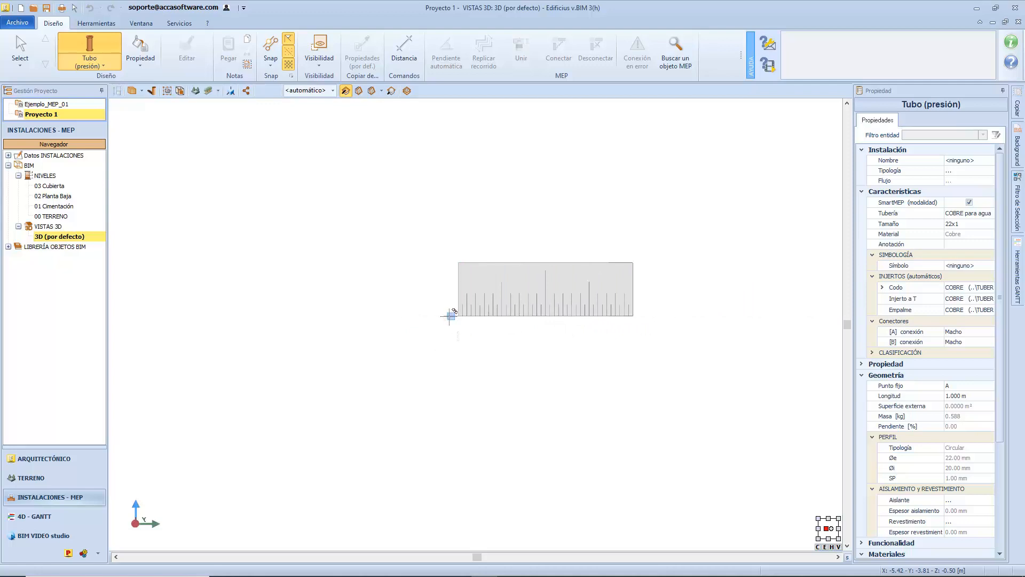
{"action": "left_click", "coordinate": [450, 315]}
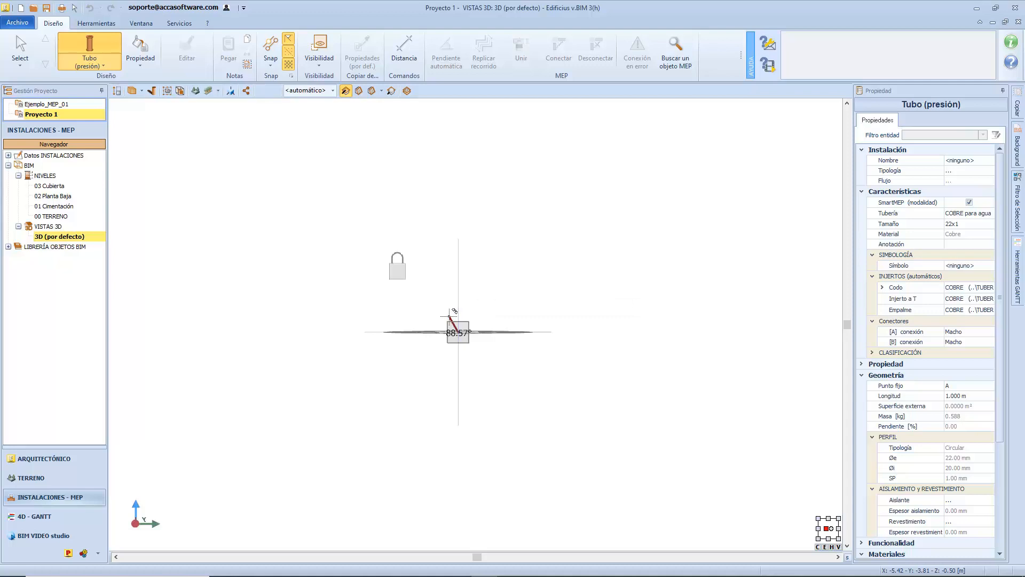
- Orient the goniometer to the vertical XZ plane and set the pipe's direction angle to -80.5°
{"action": "middle_click_drag", "start_coordinate": [458, 332], "coordinate": [478, 357]}
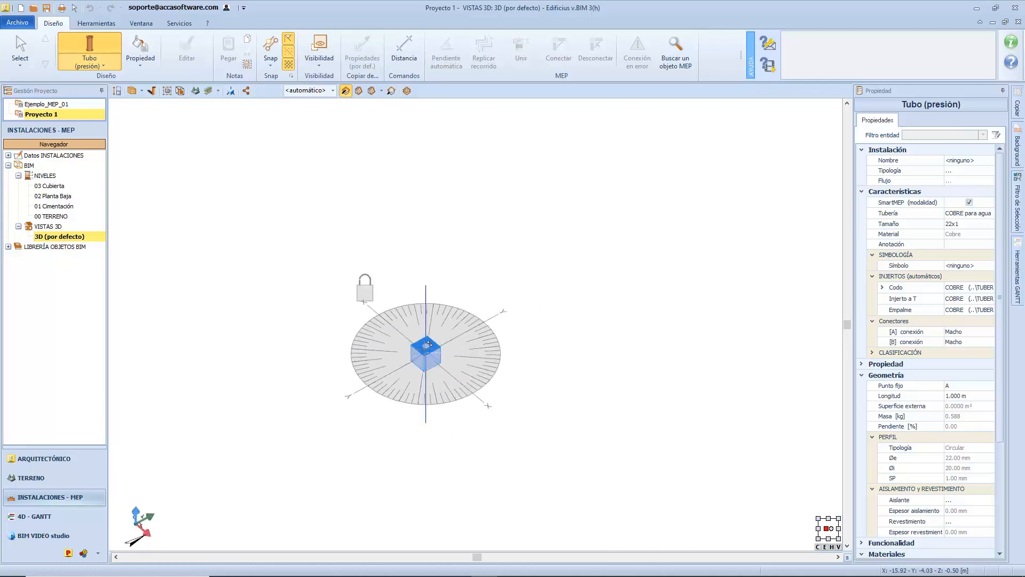
{"action": "left_click", "coordinate": [417, 351]}
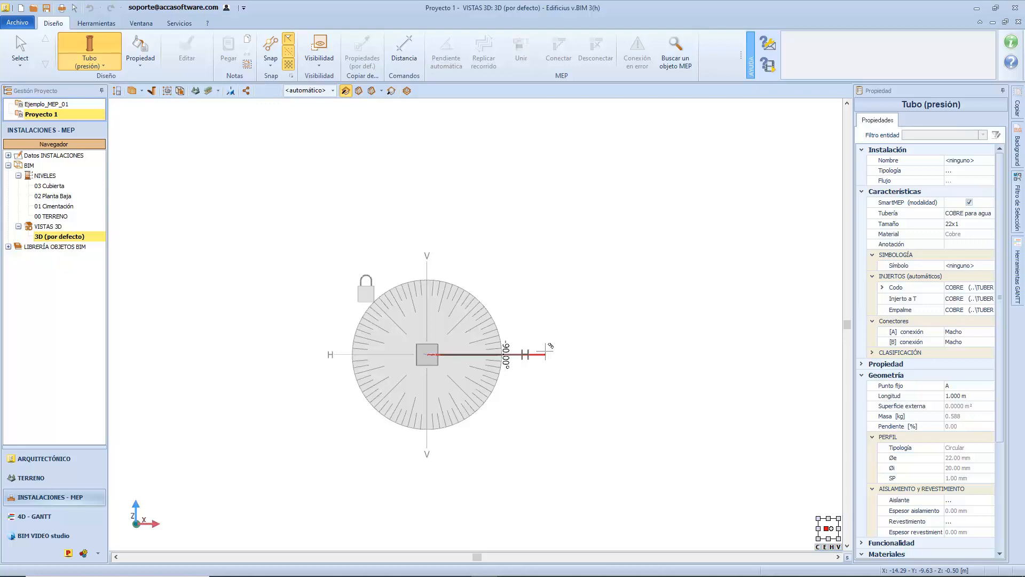
{"action": "middle_click_drag", "start_coordinate": [545, 351], "coordinate": [534, 363]}
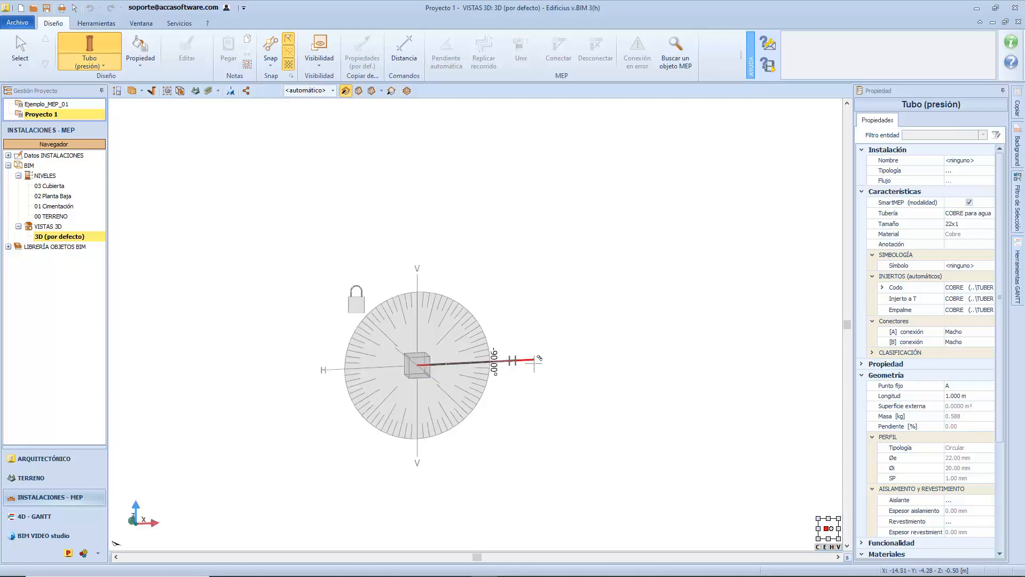
{"action": "key", "text": "Tab"}
{"action": "type", "text": "-80.5"}
{"action": "key", "text": "Return"}
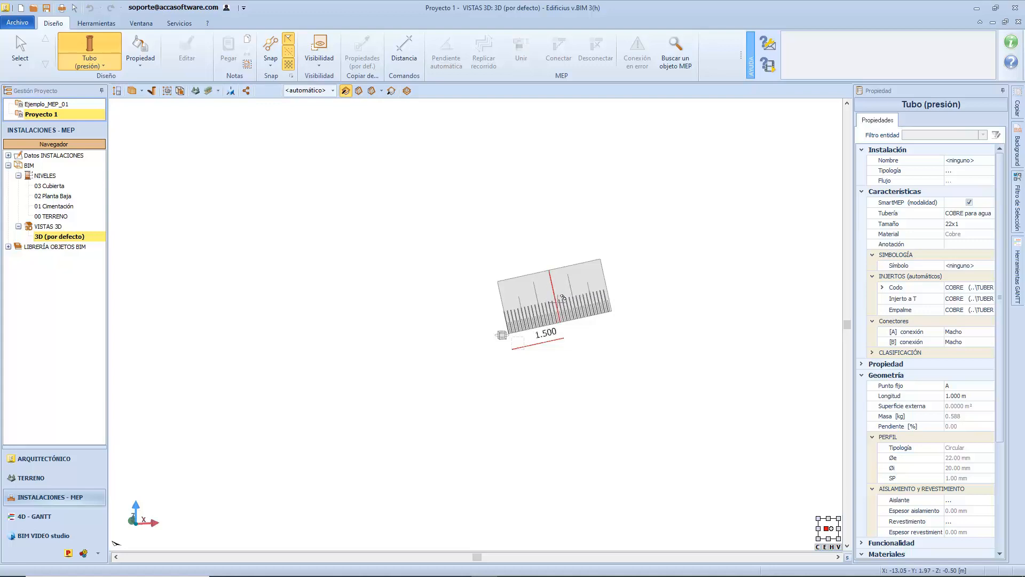
- Set the sloped pipe's length to 2.35 m and finish drawing it
{"action": "scroll", "coordinate": [564, 298], "scroll_direction": "up", "scroll_amount": 3}
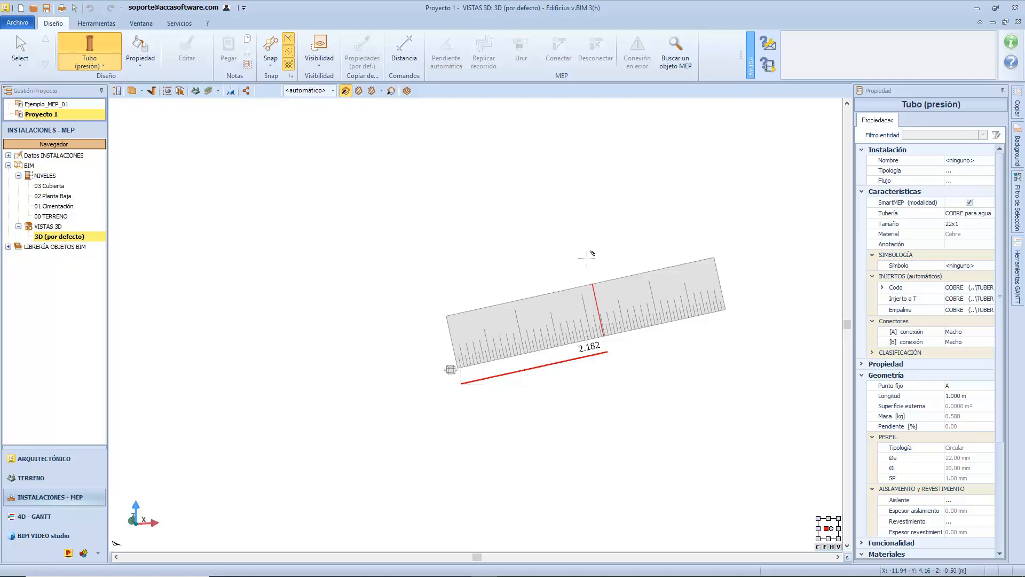
{"action": "type", "text": "2.35"}
{"action": "key", "text": "Return"}
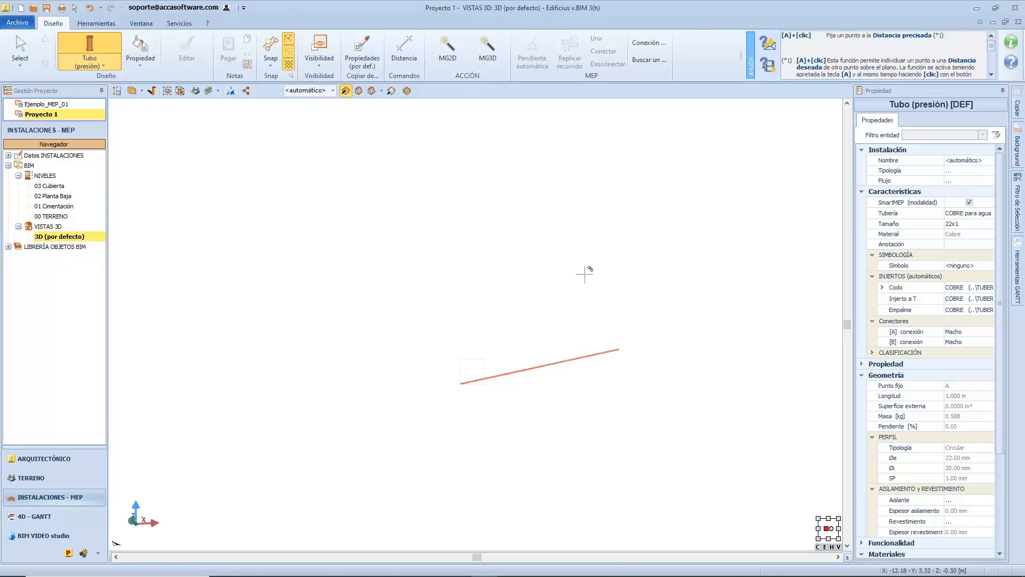
{"action": "scroll", "coordinate": [614, 350], "scroll_direction": "up", "scroll_amount": 3}
{"action": "key", "text": "Escape"}
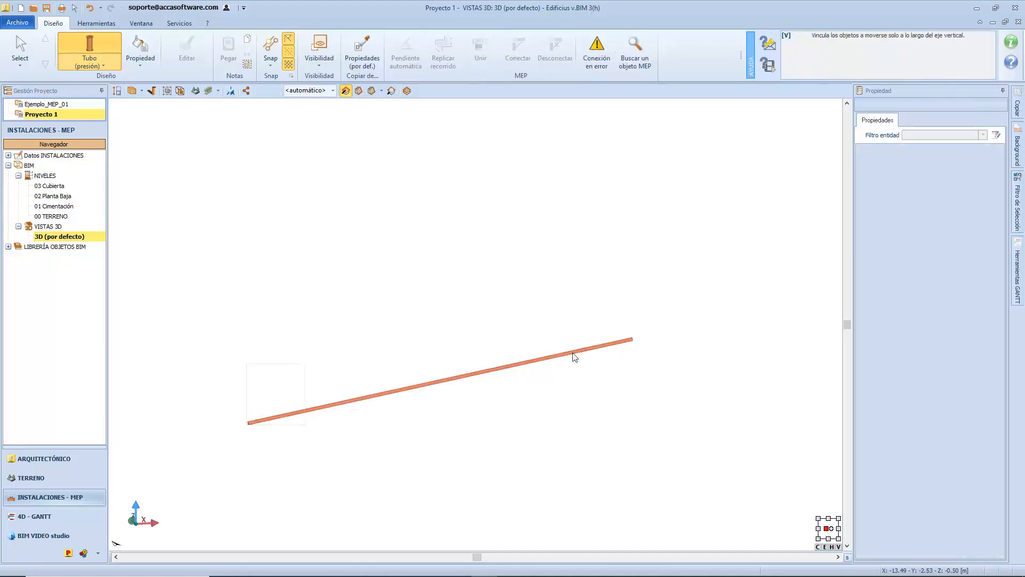
- Select the sloped pipe and examine its A and B ends and their connector settings
{"action": "left_click", "coordinate": [574, 352]}
{"action": "scroll", "coordinate": [580, 357], "scroll_direction": "up", "scroll_amount": 2}
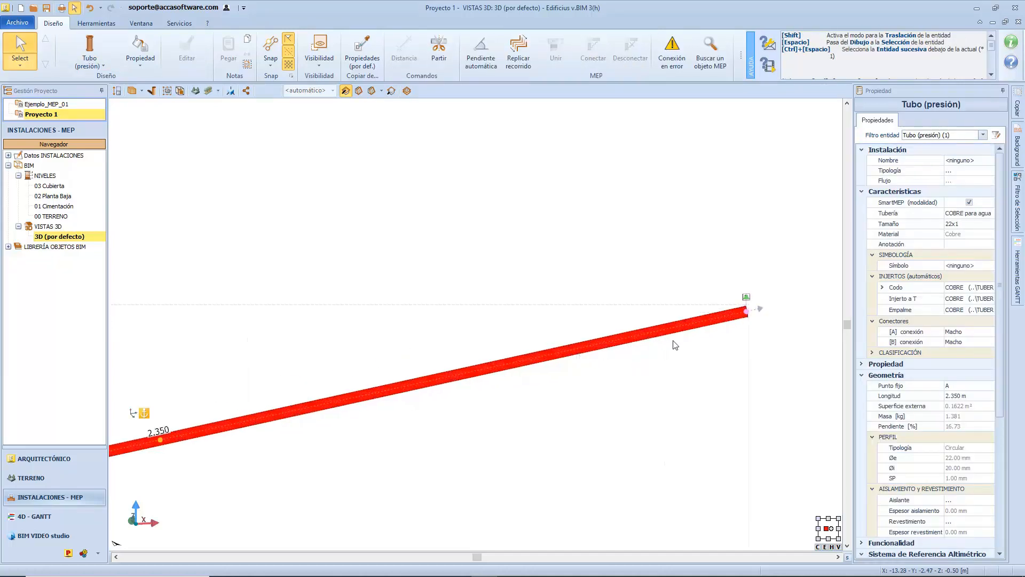
{"action": "scroll", "coordinate": [689, 330], "scroll_direction": "down", "scroll_amount": 3}
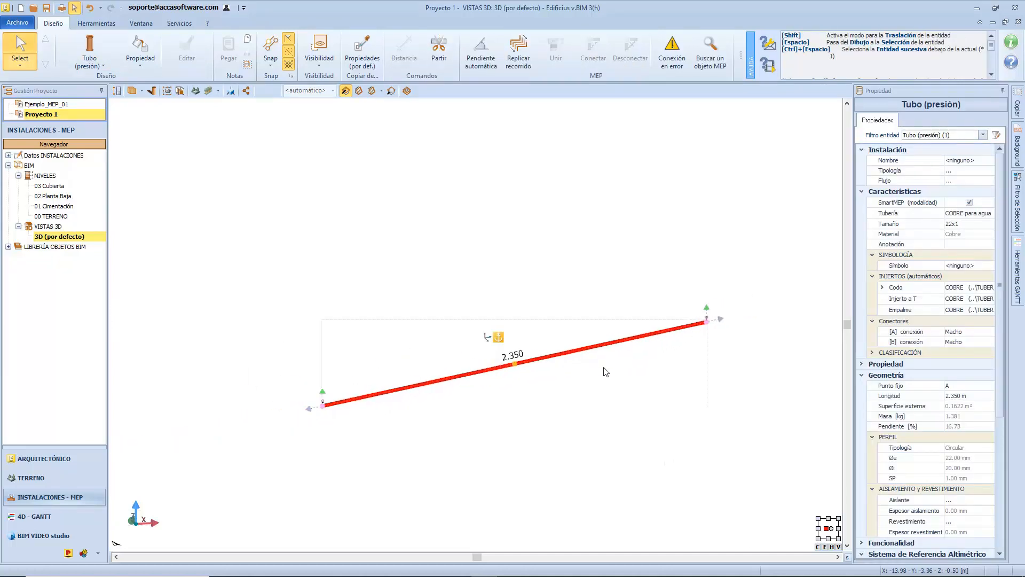
{"action": "scroll", "coordinate": [716, 329], "scroll_direction": "up", "scroll_amount": 3}
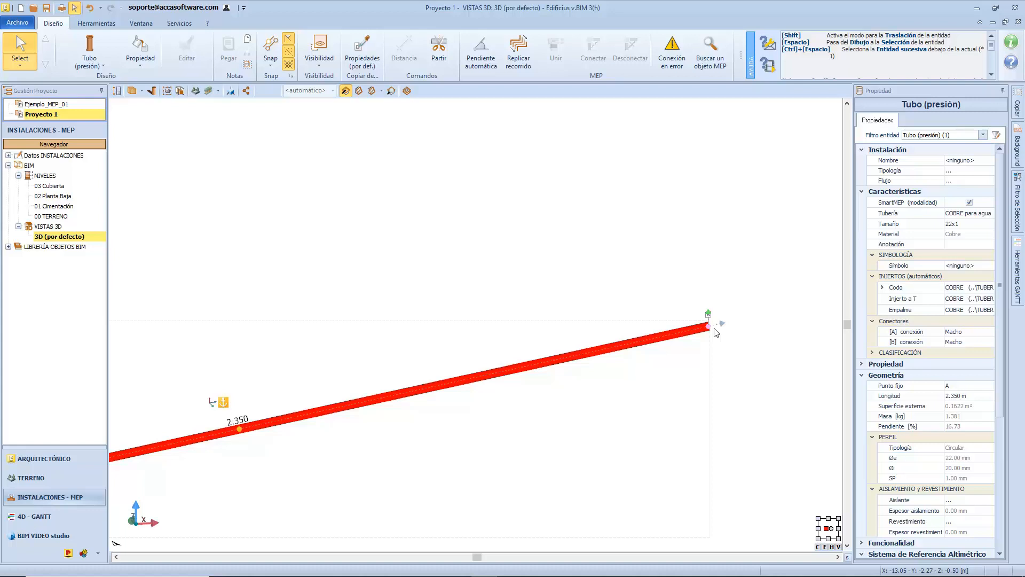
{"action": "scroll", "coordinate": [716, 332], "scroll_direction": "up", "scroll_amount": 5}
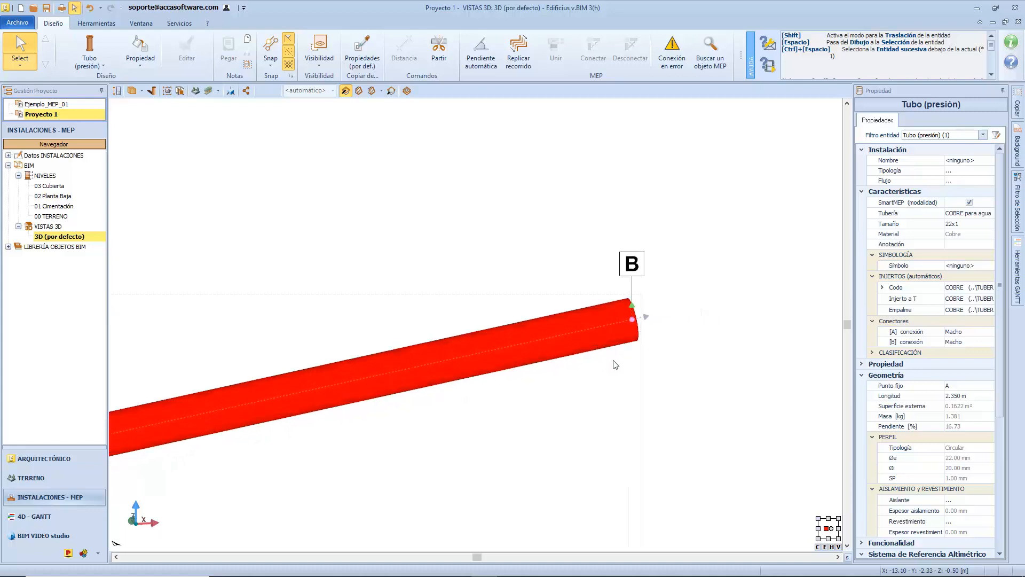
{"action": "middle_click", "coordinate": [639, 273]}
{"action": "middle_click", "coordinate": [640, 272]}
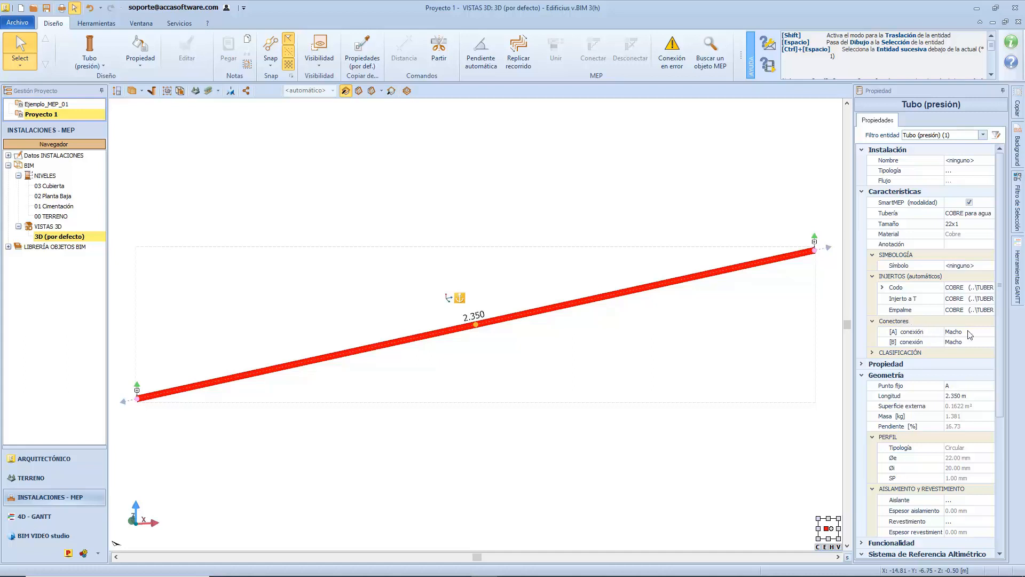
- Draw a horizontal pipe in the 3D view with the goniometer on the vertical XZ plane at -90°
{"action": "key", "text": "space"}
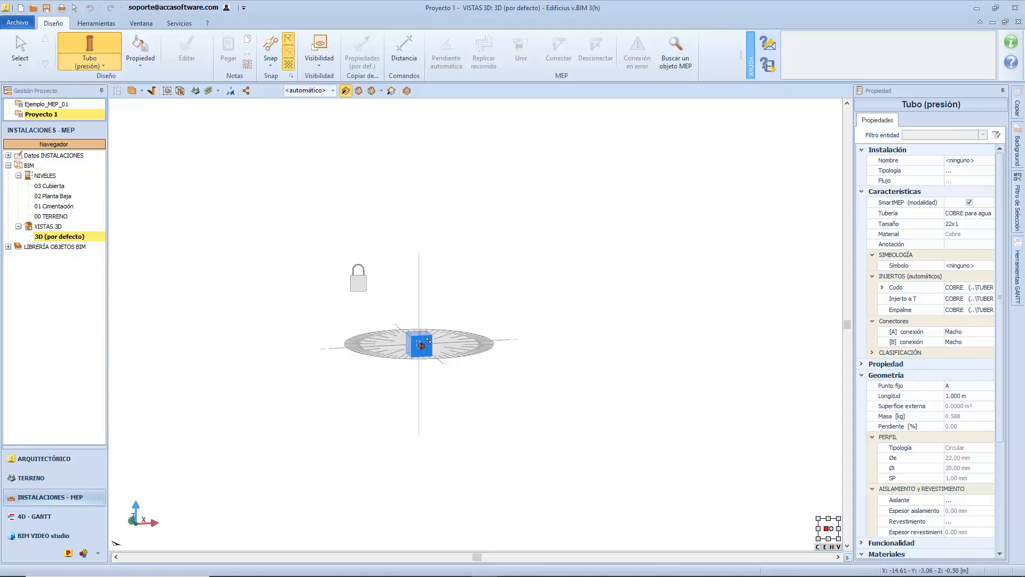
{"action": "left_click", "coordinate": [423, 346]}
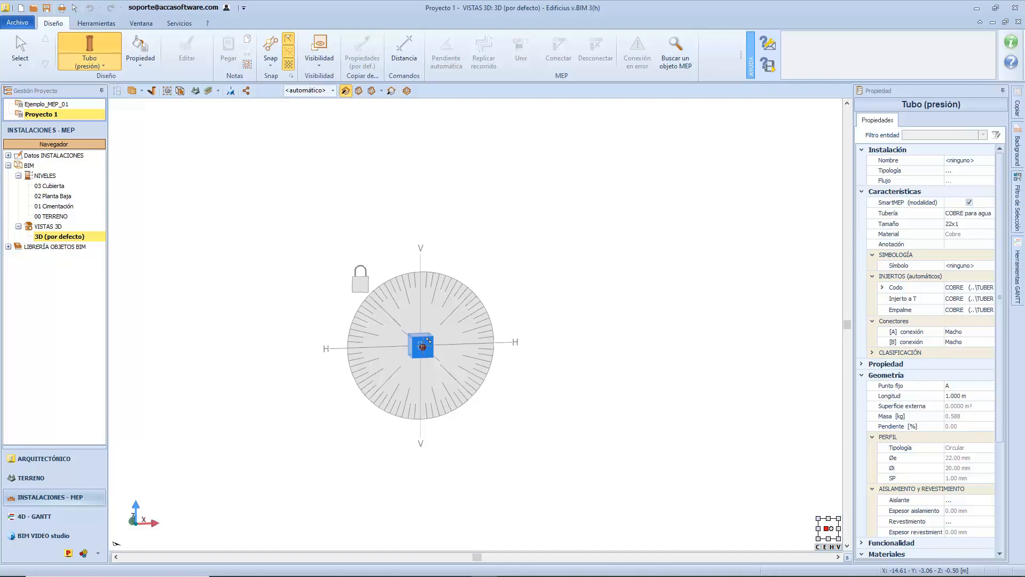
{"action": "left_click", "coordinate": [427, 340]}
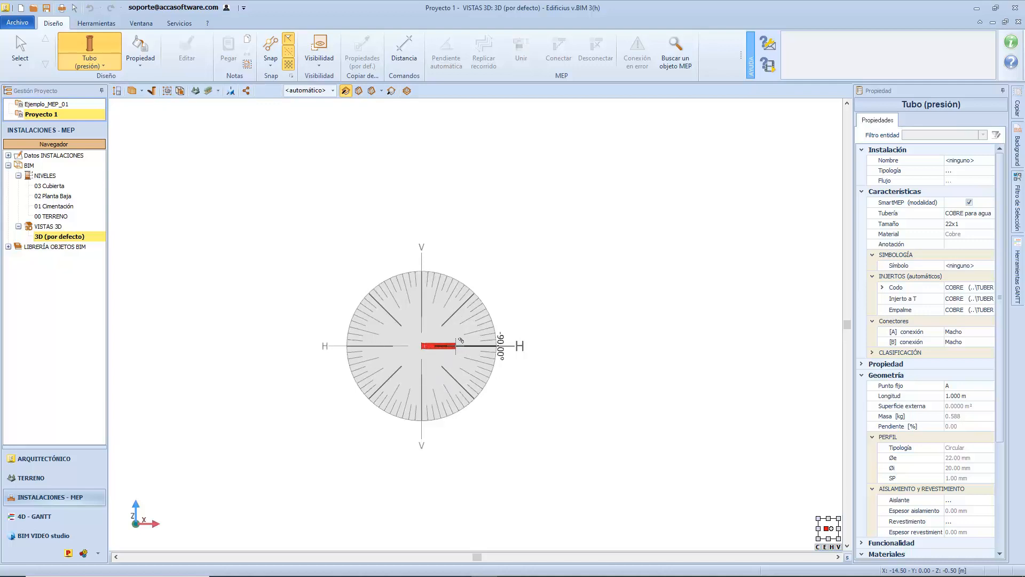
{"action": "left_click", "coordinate": [570, 337]}
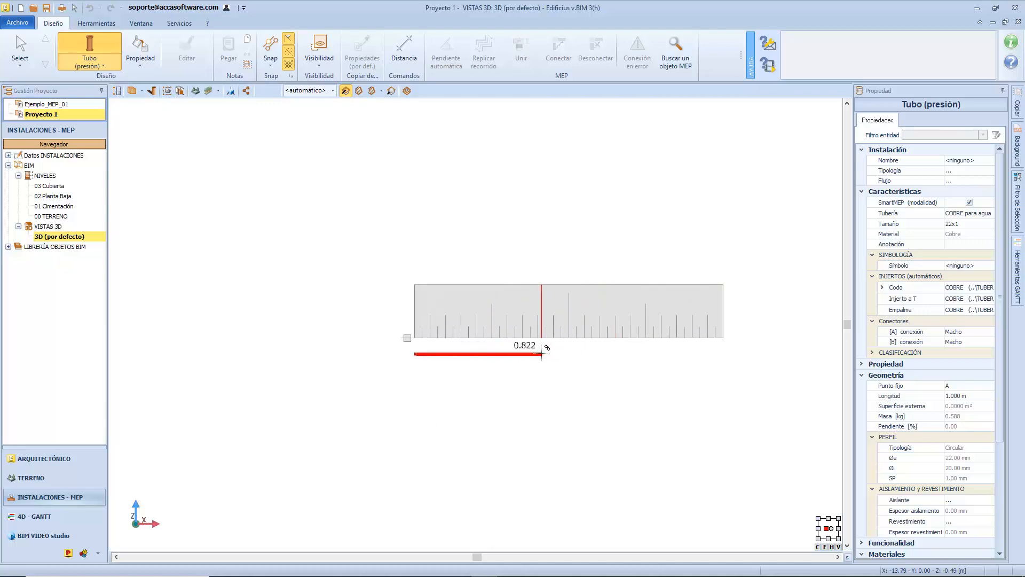
{"action": "left_click", "coordinate": [579, 354]}
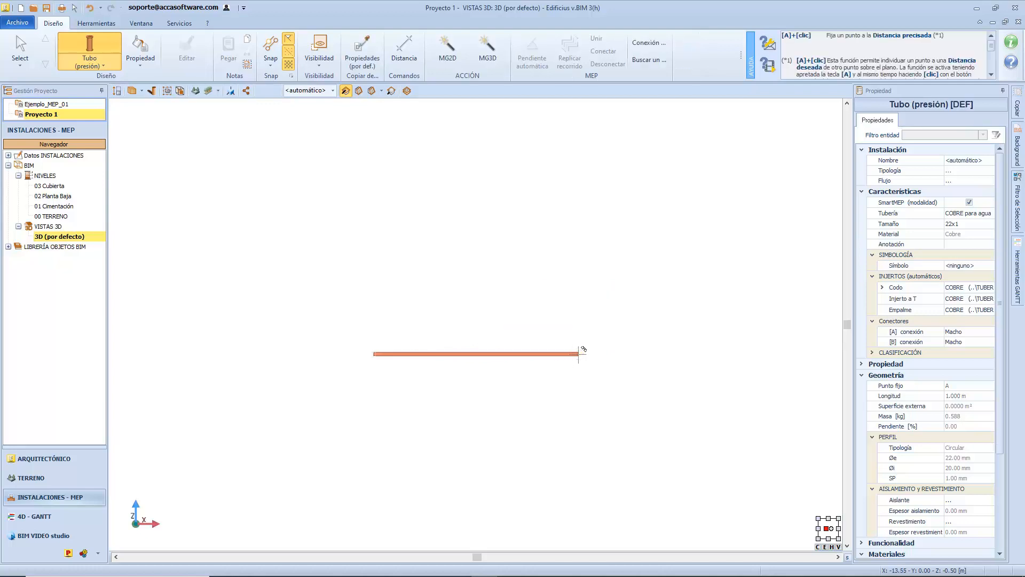
- In the Ejemplo_MEP_01 3D view, draw a pipe about 2.1 m long from the corner by the column toward the radiator
{"action": "scroll", "coordinate": [582, 349], "scroll_direction": "up", "scroll_amount": 2}
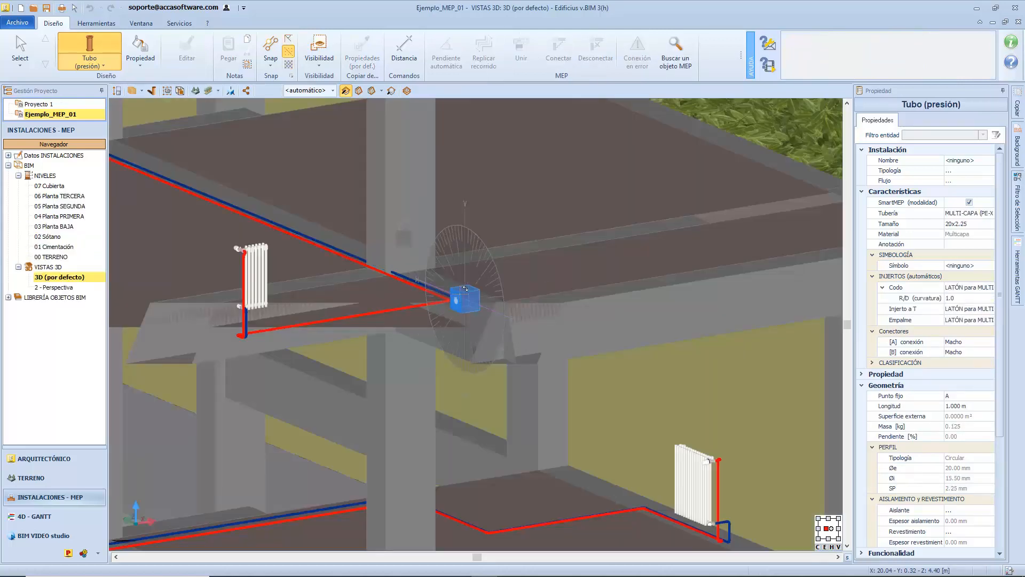
{"action": "left_click", "coordinate": [459, 297]}
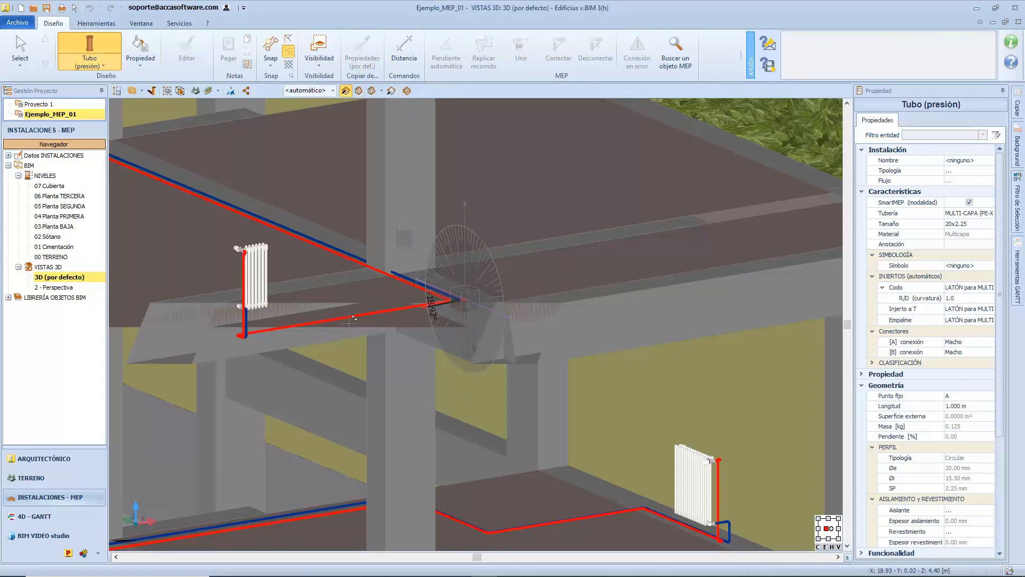
{"action": "middle_click_drag", "start_coordinate": [256, 334], "coordinate": [499, 334]}
{"action": "left_click", "coordinate": [500, 326]}
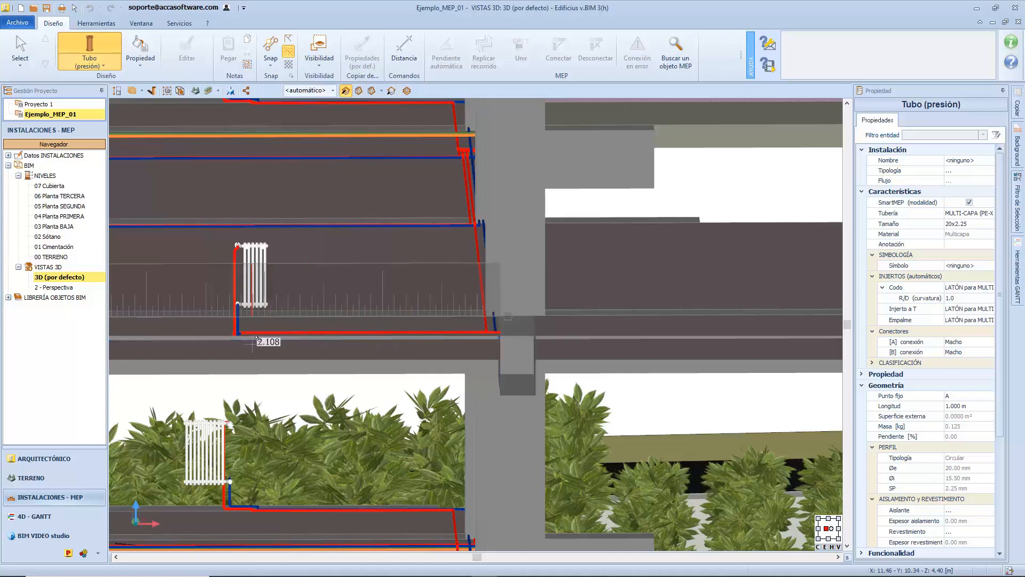
{"action": "left_click", "coordinate": [257, 327]}
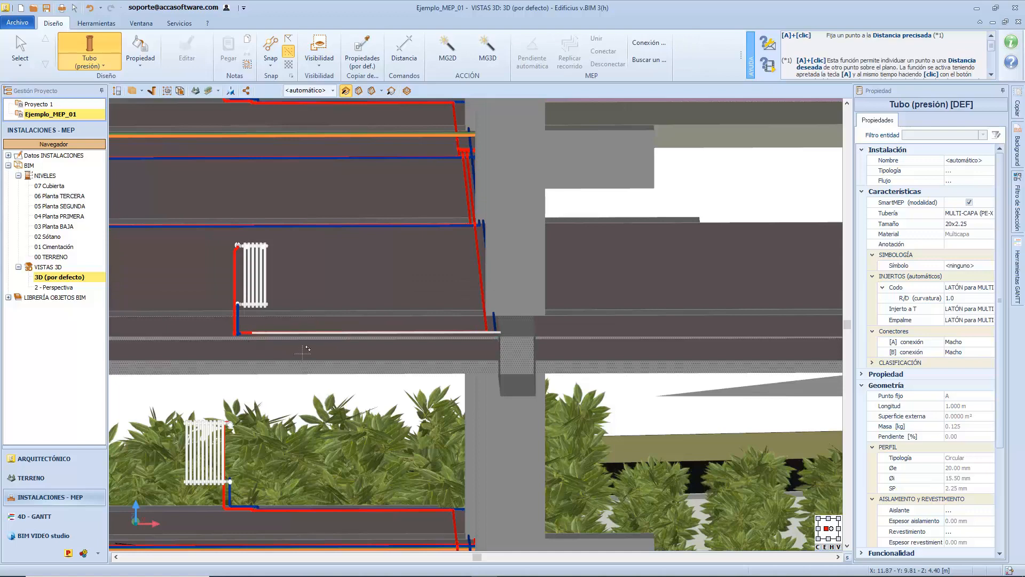
{"action": "scroll", "coordinate": [307, 348], "scroll_direction": "down", "scroll_amount": 5}
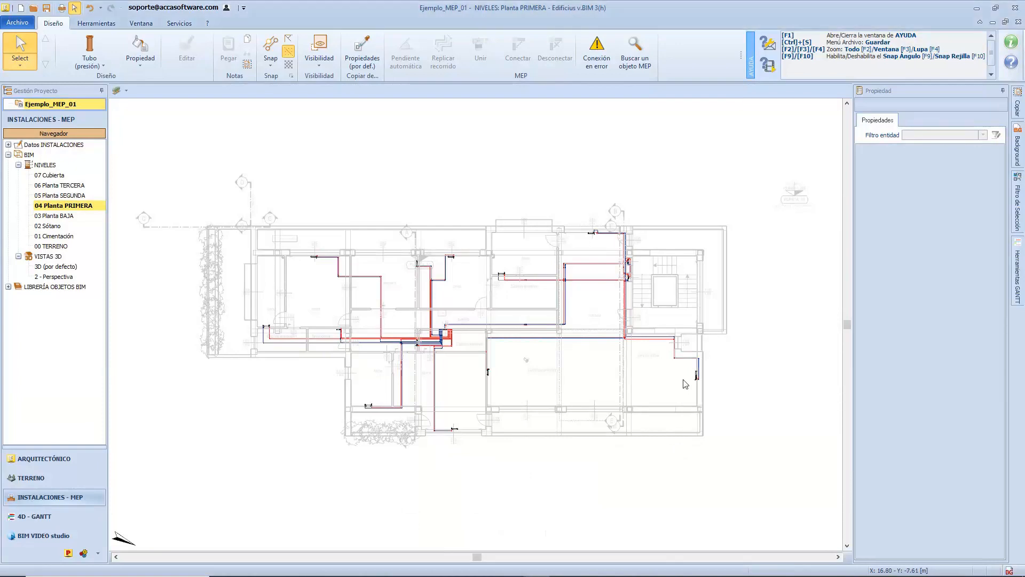
- On the Planta PRIMERA plan, draw a horizontal pressure pipe about 1.52 m long from the heating pipe's elbow in the sala de estar
{"action": "scroll", "coordinate": [690, 380], "scroll_direction": "up", "scroll_amount": 2}
{"action": "scroll", "coordinate": [690, 379], "scroll_direction": "up", "scroll_amount": 4}
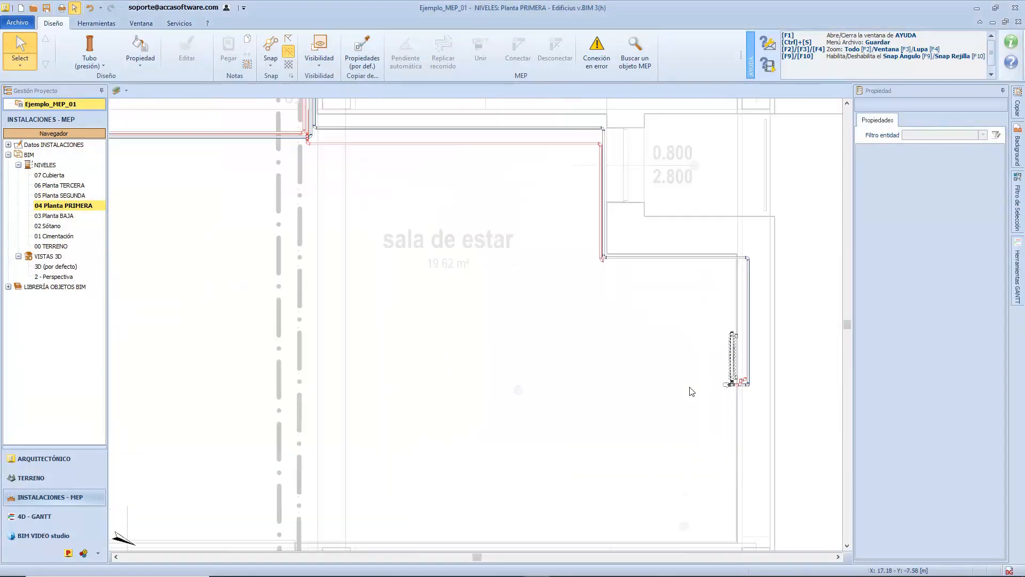
{"action": "middle_click_drag", "start_coordinate": [691, 389], "coordinate": [519, 407]}
{"action": "scroll", "coordinate": [518, 407], "scroll_direction": "up", "scroll_amount": 1}
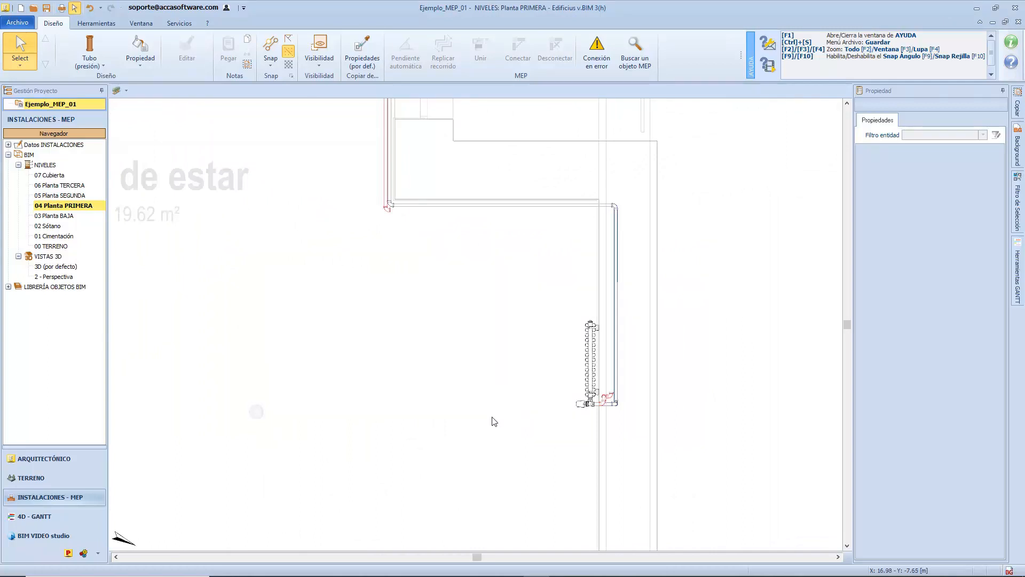
{"action": "left_click", "coordinate": [91, 47]}
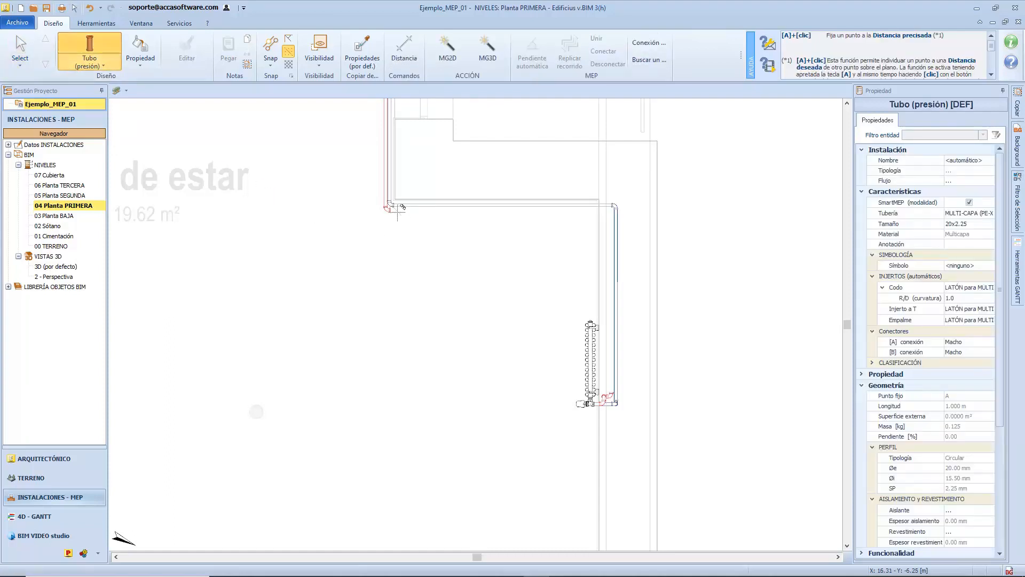
{"action": "left_click", "coordinate": [390, 206]}
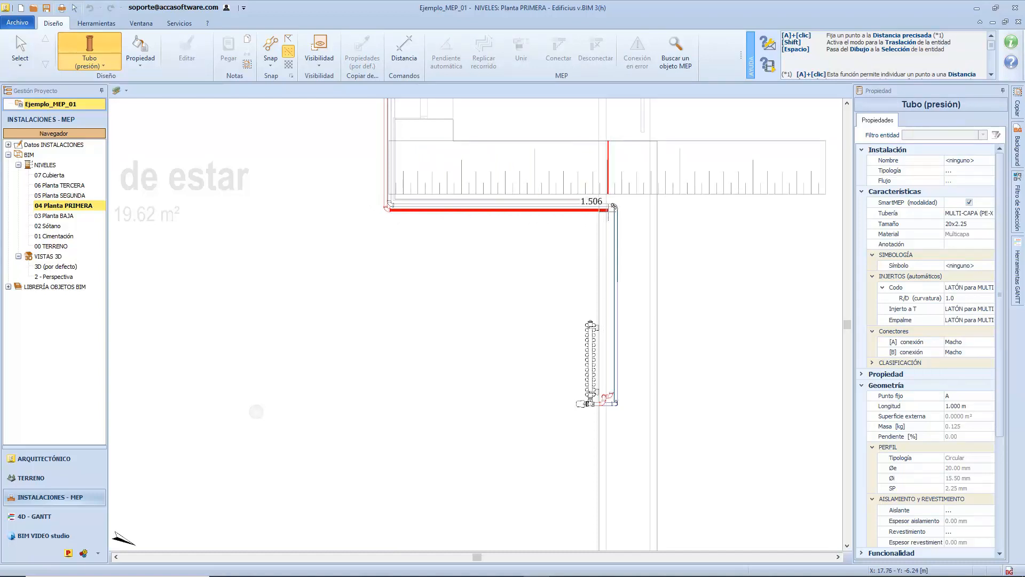
{"action": "scroll", "coordinate": [613, 205], "scroll_direction": "up", "scroll_amount": 2}
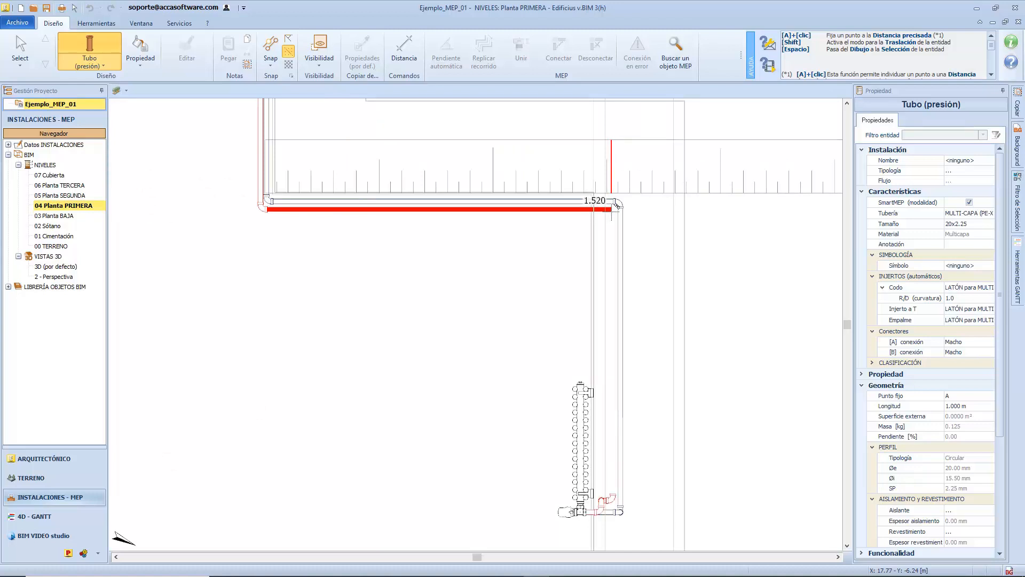
{"action": "left_click", "coordinate": [615, 204]}
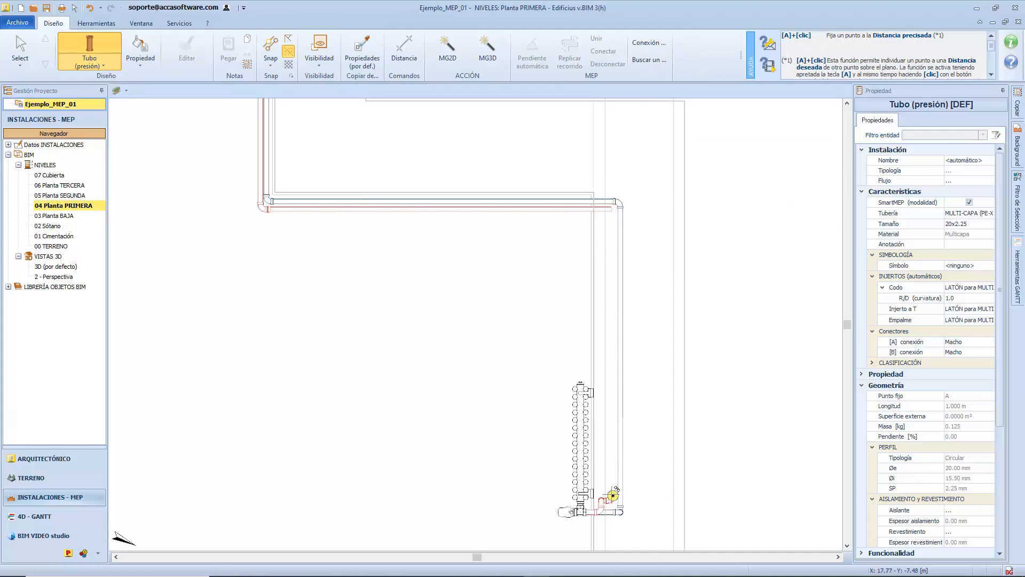
- Draw a pipe from the radiator's open connection up to the end of the horizontal pipe, and leave the pipe command
{"action": "left_click", "coordinate": [612, 495]}
{"action": "left_click", "coordinate": [613, 218]}
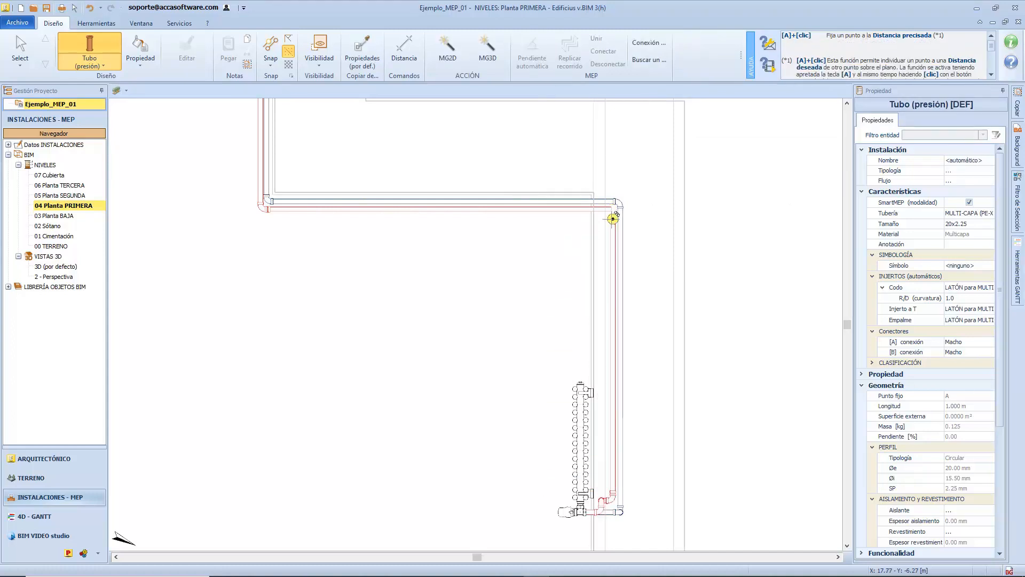
{"action": "key", "text": "Escape"}
- Change the reference level of the pipe running up from the radiator to Planta BAJA
{"action": "left_click", "coordinate": [612, 324]}
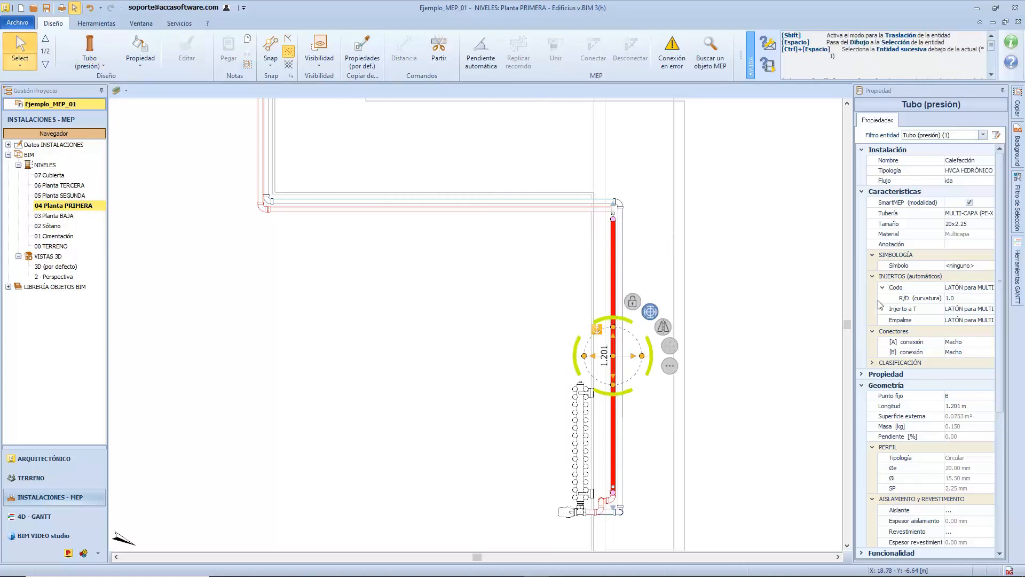
{"action": "scroll", "coordinate": [866, 337], "scroll_direction": "down", "scroll_amount": 5}
{"action": "scroll", "coordinate": [864, 338], "scroll_direction": "down", "scroll_amount": 2}
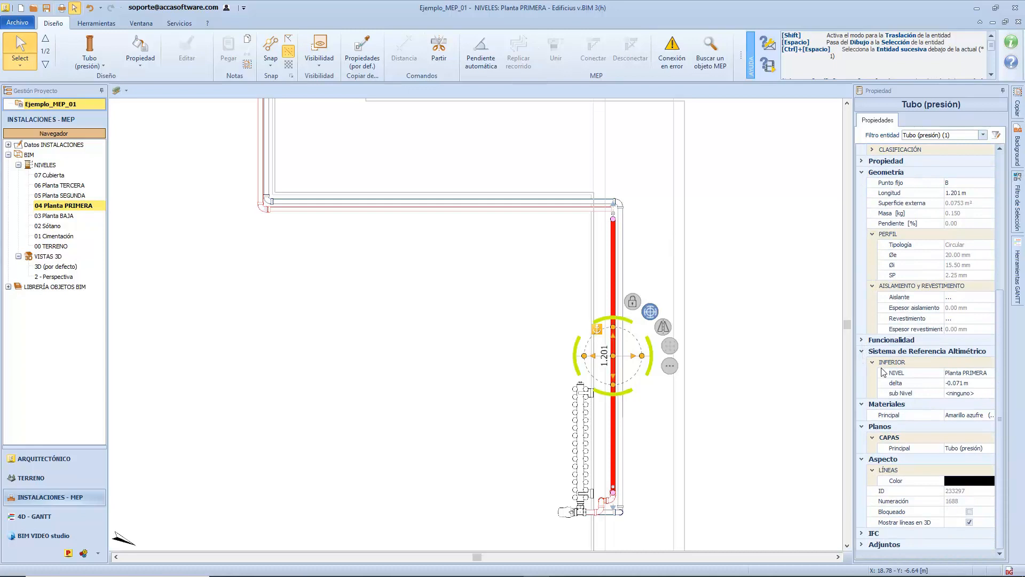
{"action": "left_click", "coordinate": [974, 376]}
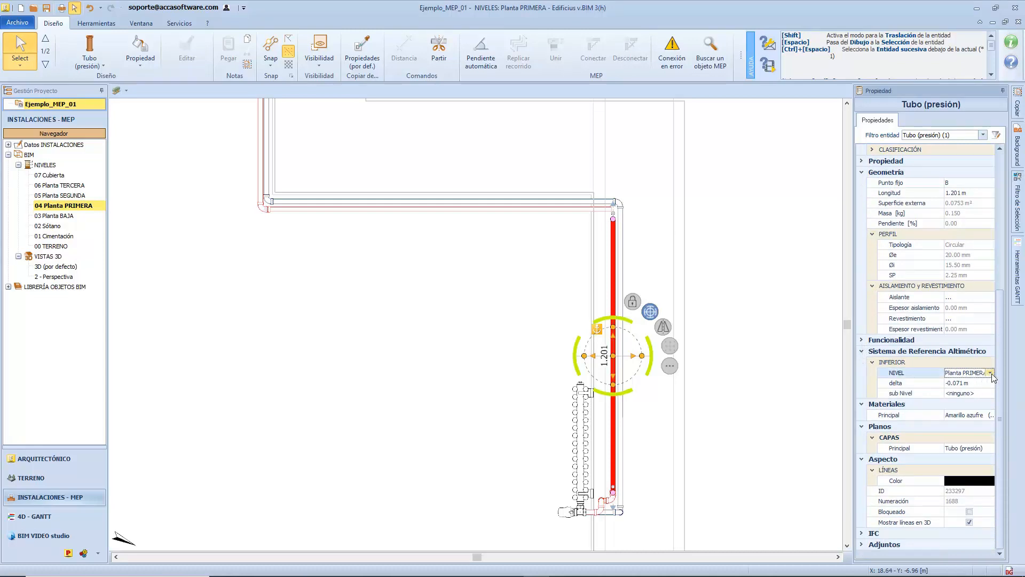
{"action": "left_click", "coordinate": [990, 373]}
{"action": "left_click", "coordinate": [983, 409]}
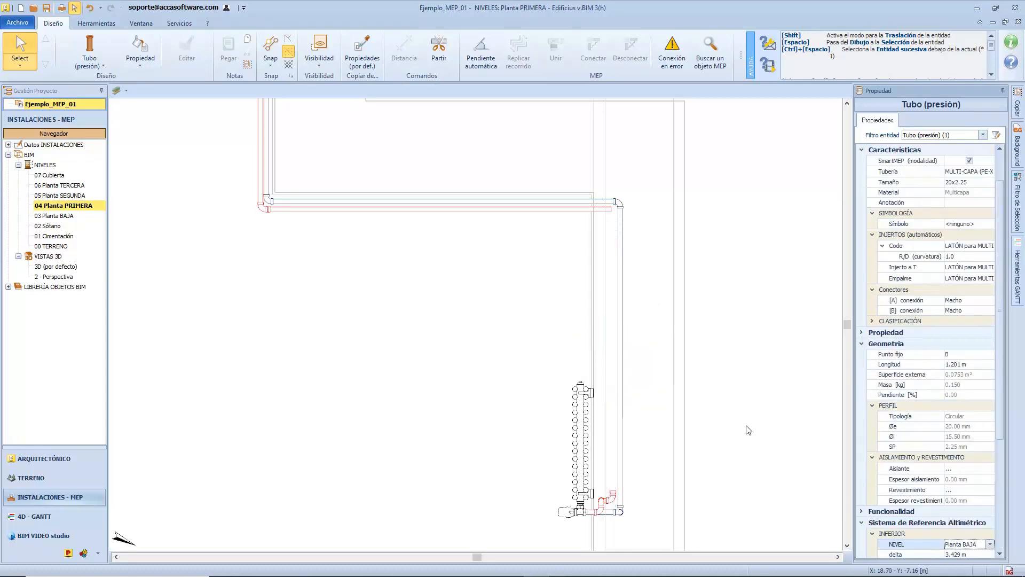
- Open the 03 Planta BAJA plan and examine the building's installations there
{"action": "double_click", "coordinate": [54, 216]}
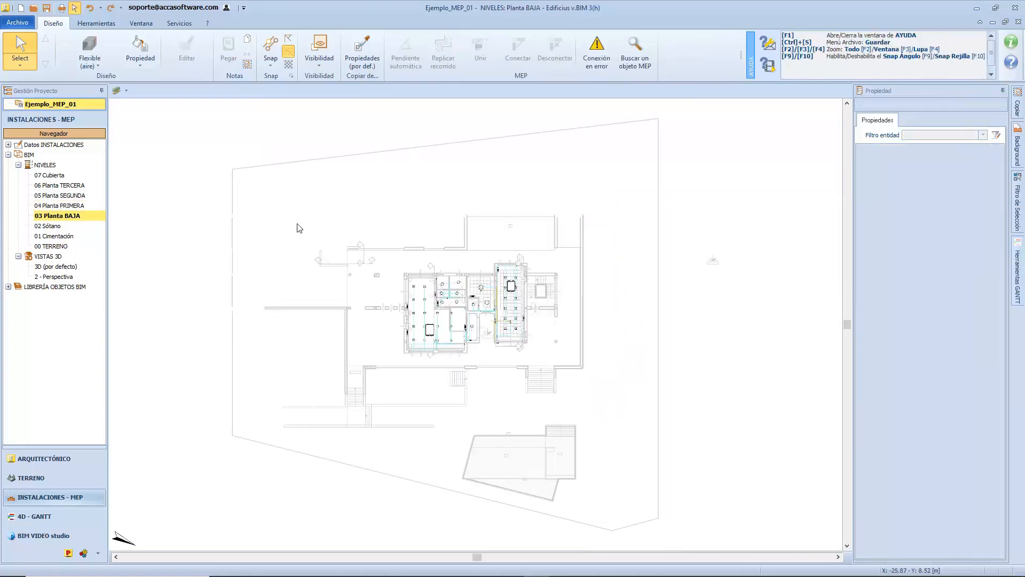
{"action": "scroll", "coordinate": [542, 331], "scroll_direction": "up", "scroll_amount": 3}
{"action": "scroll", "coordinate": [547, 324], "scroll_direction": "up", "scroll_amount": 2}
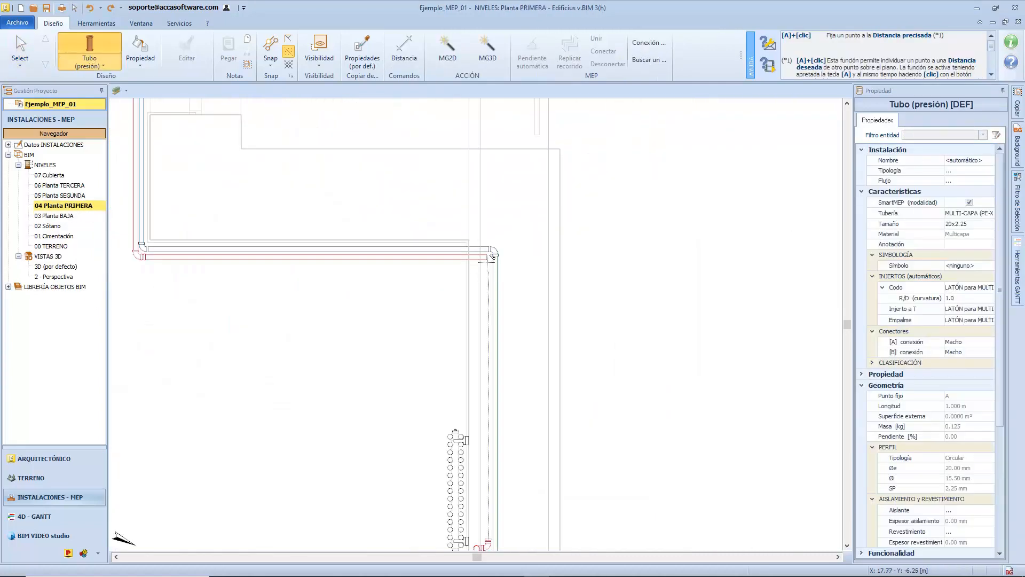
- Draw a pipe at 180° from the horizontal run's end toward the radiator, returning once from the length ruler to direction selection
{"action": "left_click", "coordinate": [493, 261]}
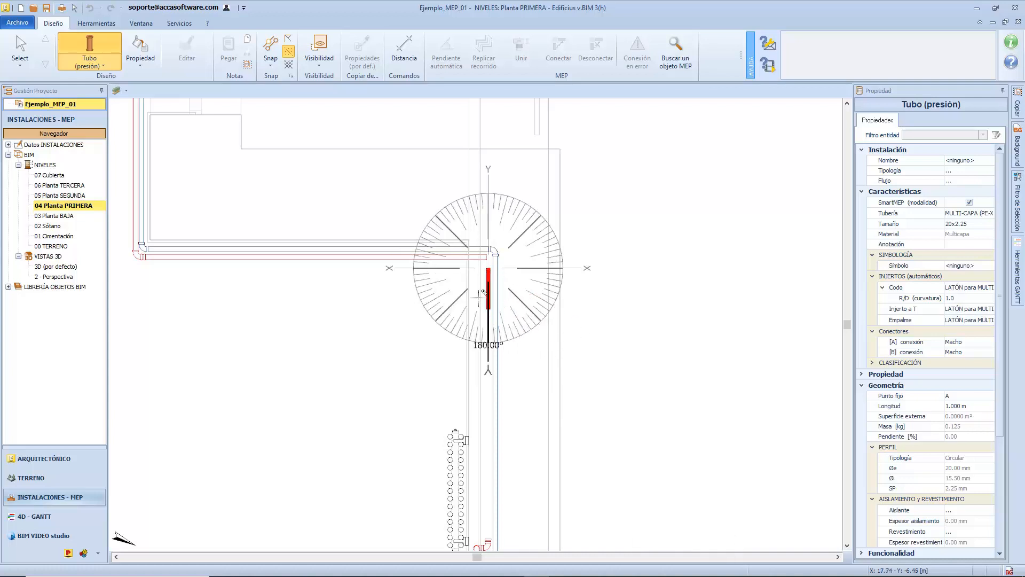
{"action": "left_click", "coordinate": [495, 270]}
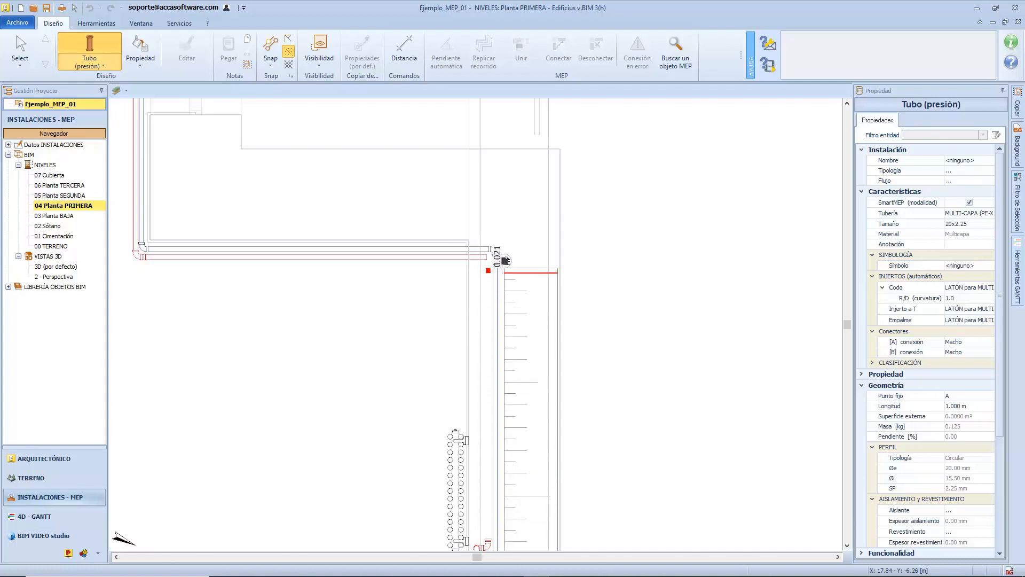
{"action": "left_click", "coordinate": [489, 269]}
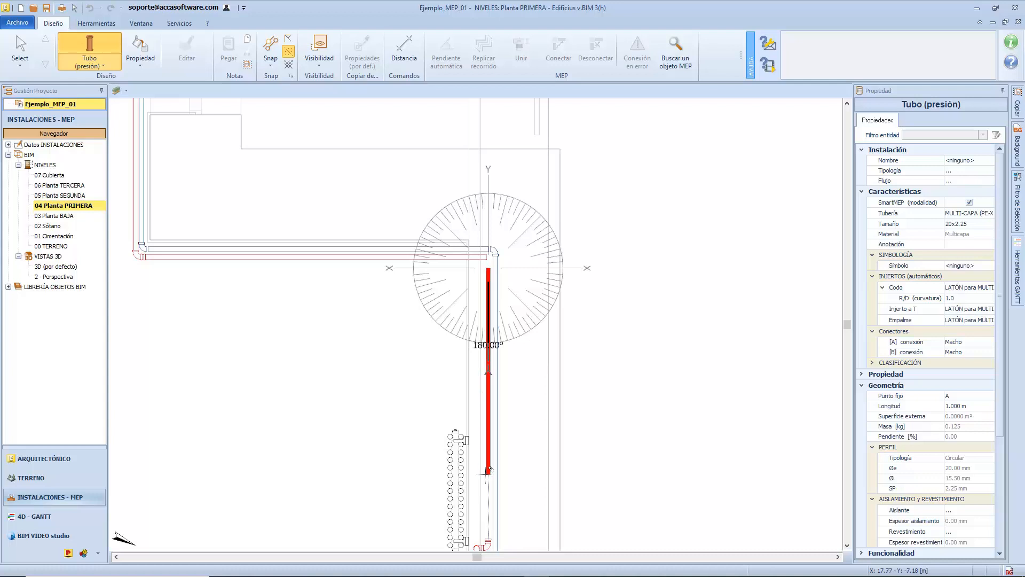
{"action": "left_click", "coordinate": [493, 499]}
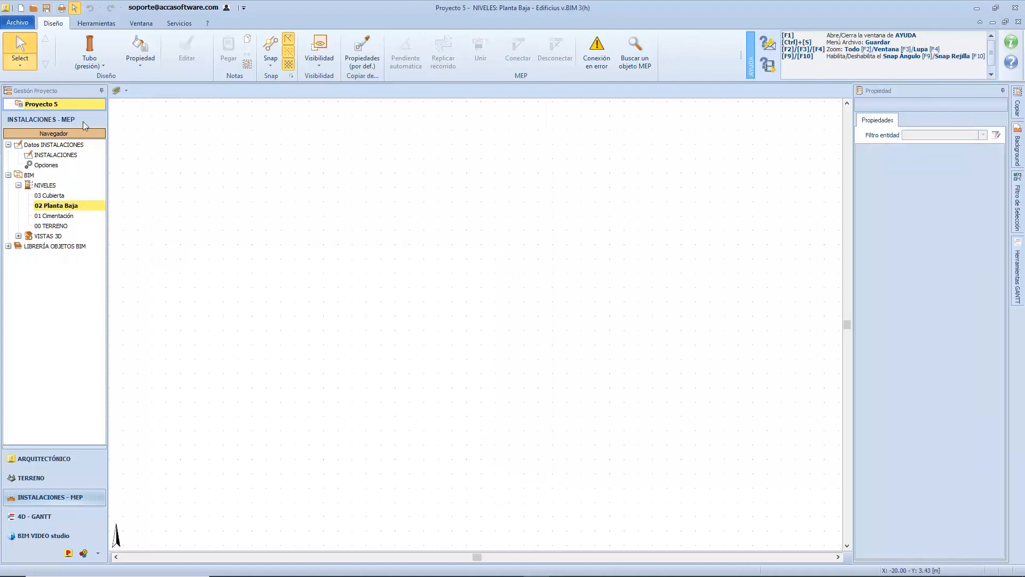
- Start a pressure pipe in Proyecto 5 and assign it to the Calefacción installation
{"action": "left_click", "coordinate": [89, 50]}
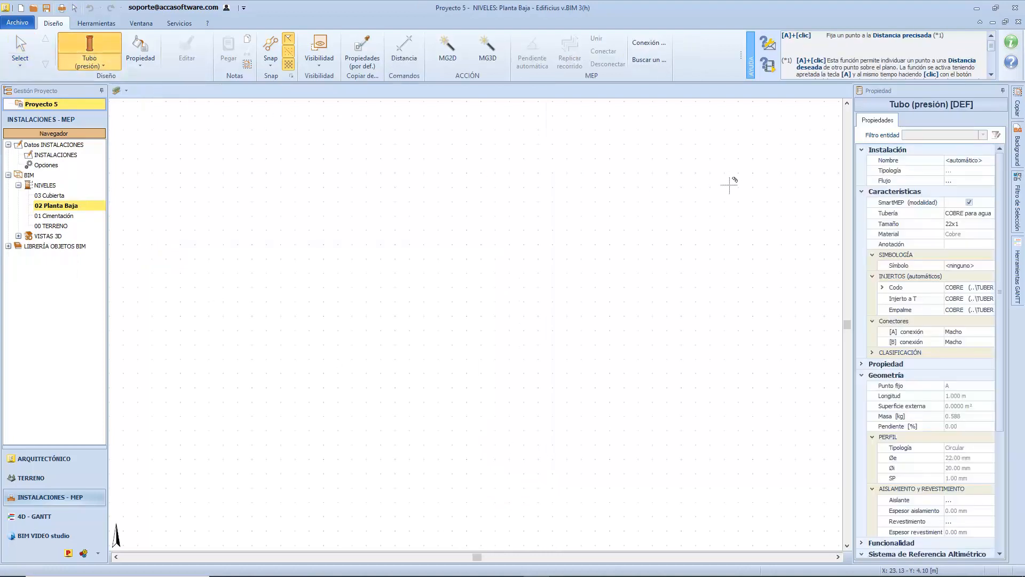
{"action": "left_click", "coordinate": [967, 163]}
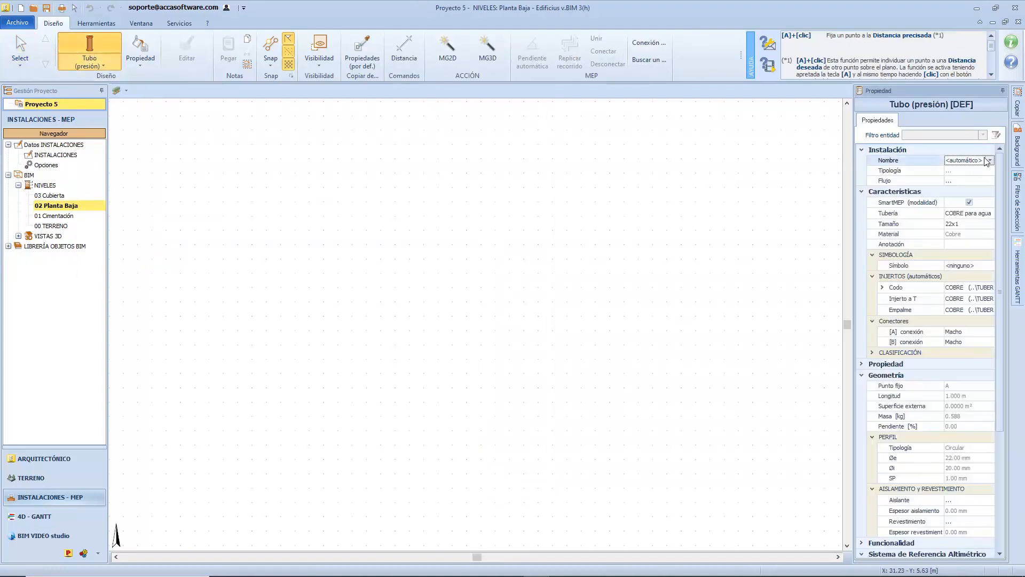
{"action": "left_click", "coordinate": [990, 160]}
{"action": "left_click", "coordinate": [990, 161]}
{"action": "left_click", "coordinate": [990, 160]}
{"action": "left_click", "coordinate": [961, 176]}
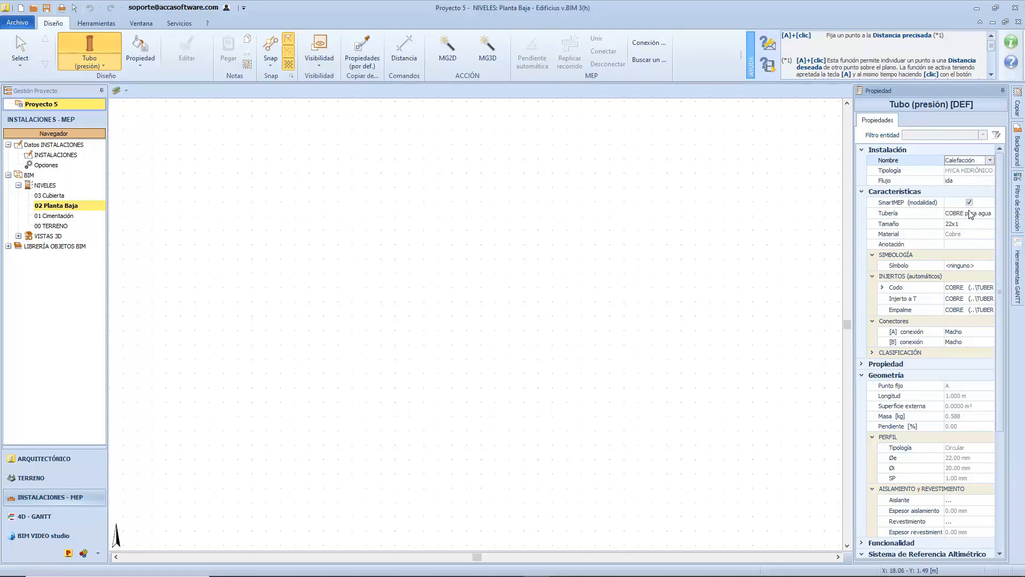
- Set the new pressure pipe's Tubería to ACERO serie ligera from the TUBERÍAS folder of the BIM object library
{"action": "left_click", "coordinate": [968, 213]}
{"action": "left_click", "coordinate": [988, 213]}
{"action": "scroll", "coordinate": [927, 339], "scroll_direction": "up", "scroll_amount": 4}
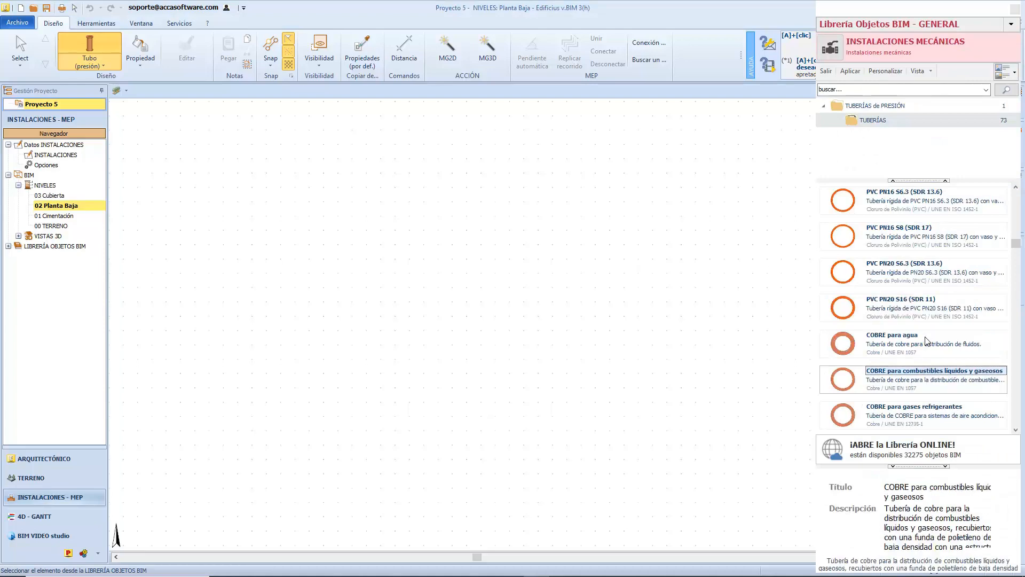
{"action": "left_click", "coordinate": [869, 118]}
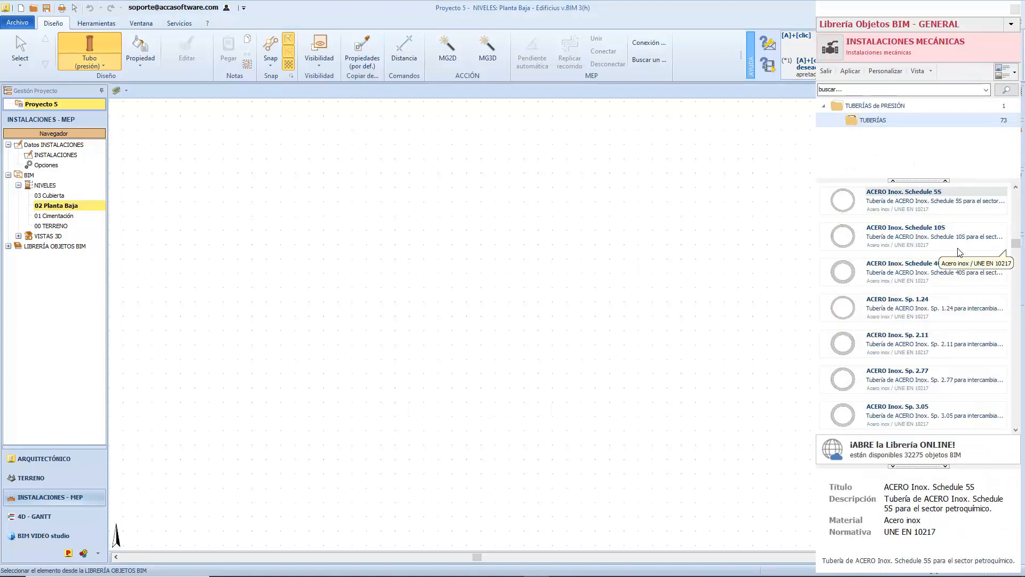
{"action": "left_click", "coordinate": [957, 281]}
{"action": "scroll", "coordinate": [955, 297], "scroll_direction": "down", "scroll_amount": 4}
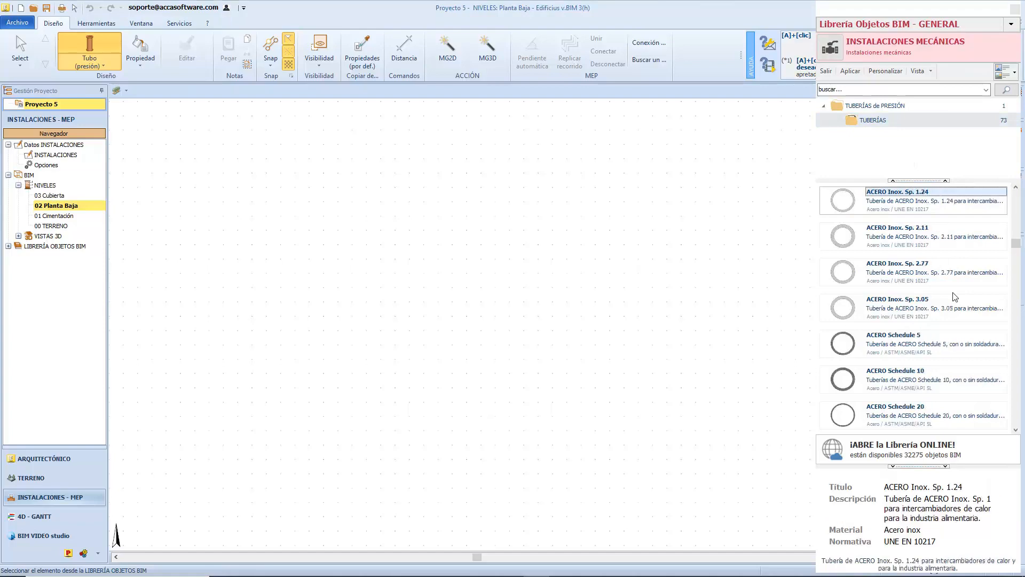
{"action": "scroll", "coordinate": [955, 297], "scroll_direction": "down", "scroll_amount": 9}
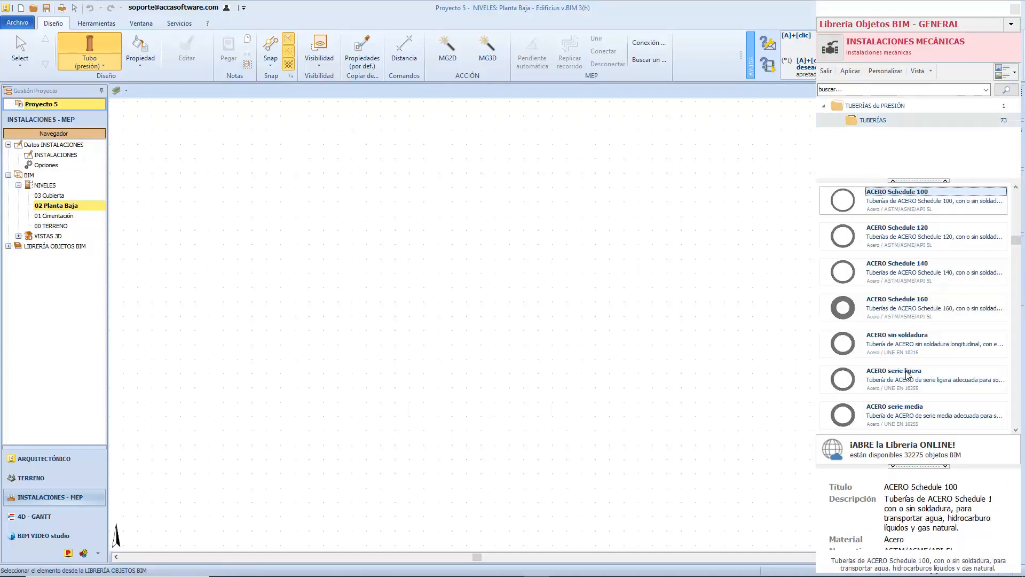
{"action": "double_click", "coordinate": [906, 371]}
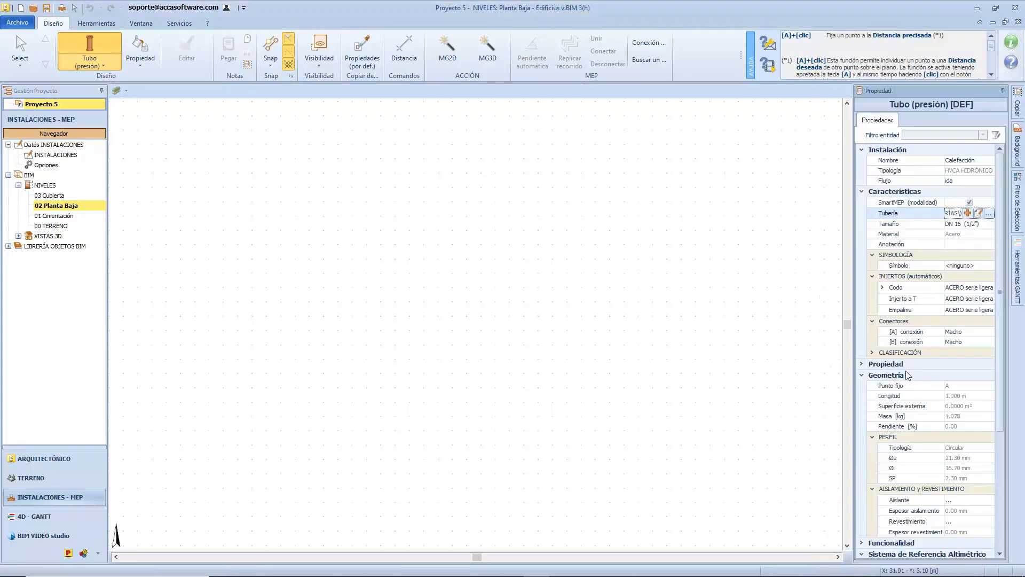
- Place the pipe's start point in the plan and try a horizontal and a slightly upward direction, returning to direction selection each time
{"action": "left_click", "coordinate": [271, 248]}
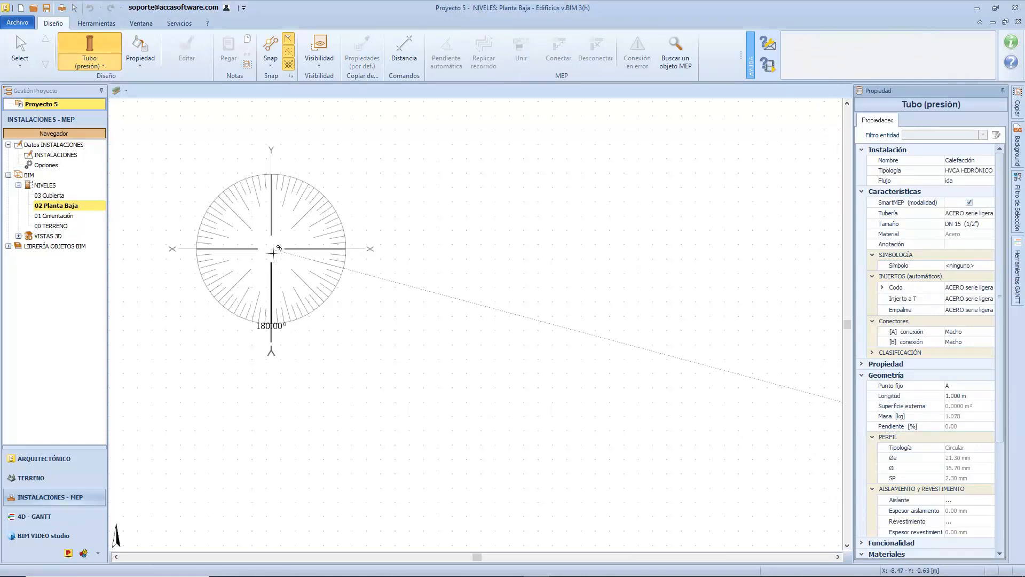
{"action": "middle_click_drag", "start_coordinate": [273, 249], "coordinate": [444, 305]}
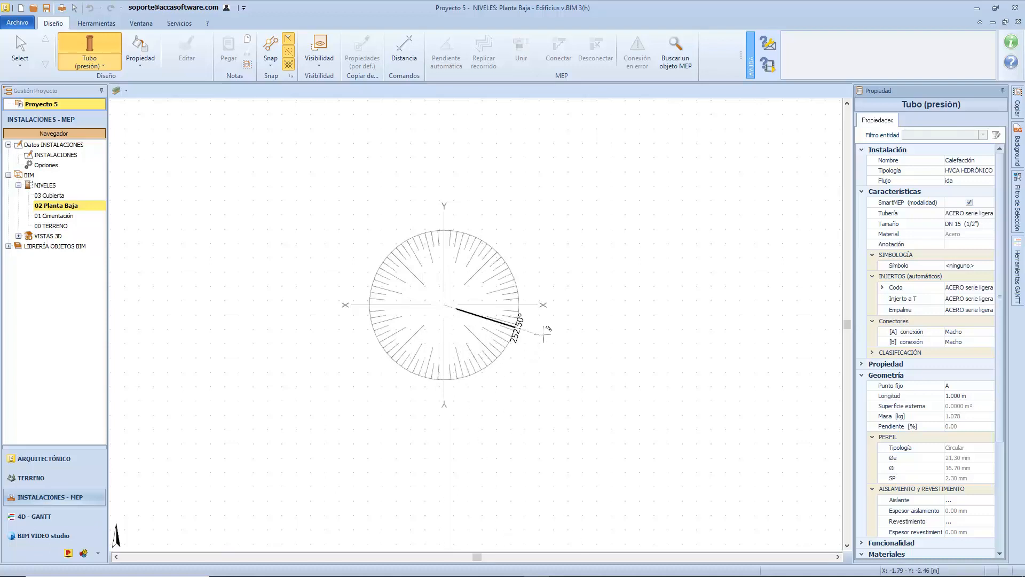
{"action": "left_click", "coordinate": [532, 304]}
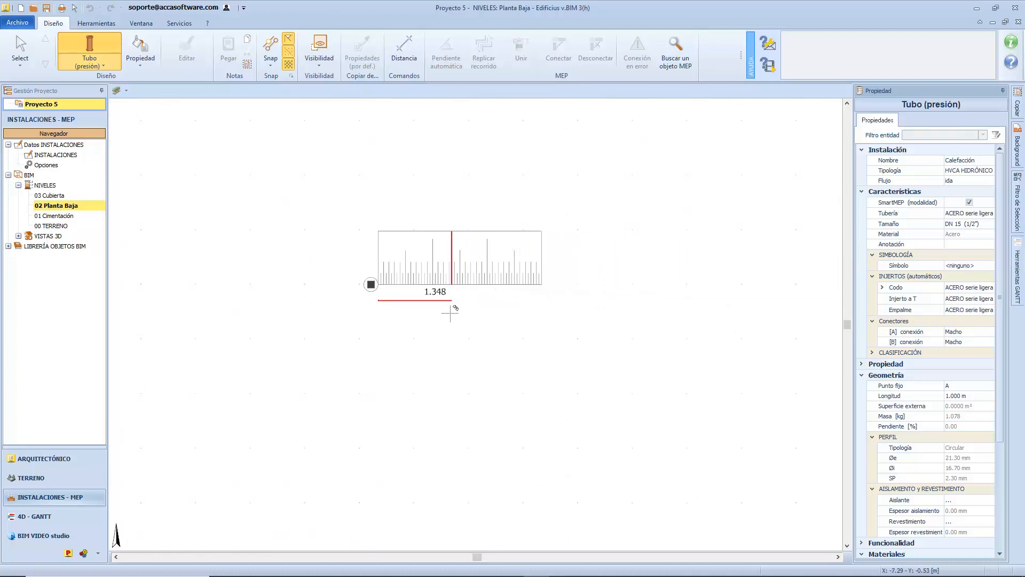
{"action": "left_click", "coordinate": [371, 284]}
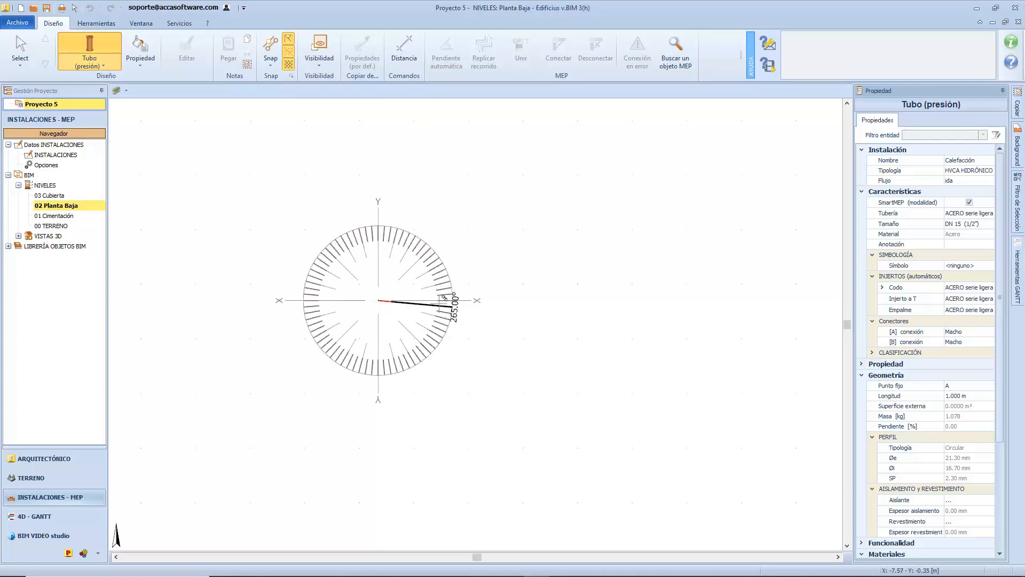
{"action": "left_click", "coordinate": [448, 280]}
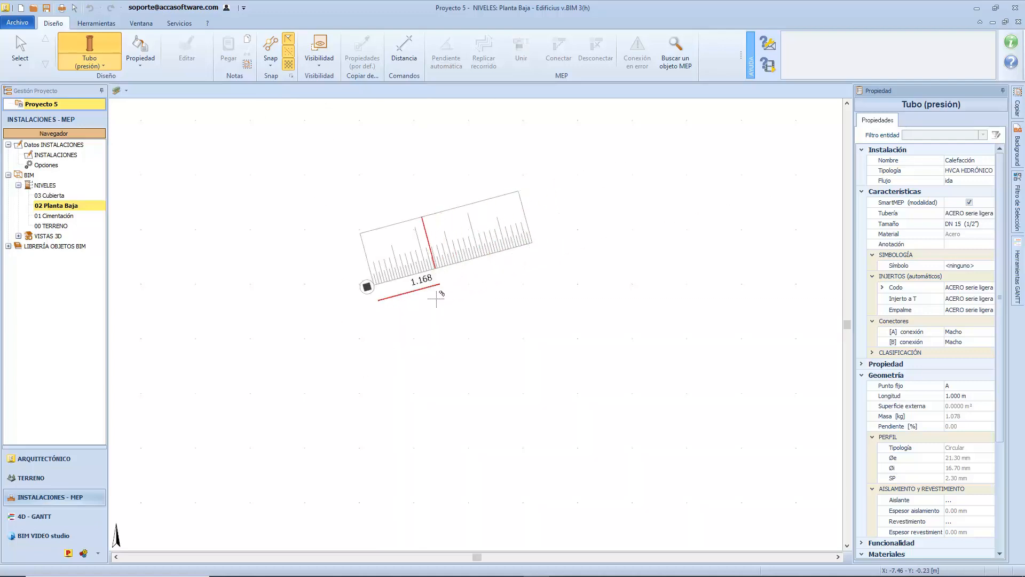
{"action": "left_click", "coordinate": [365, 287]}
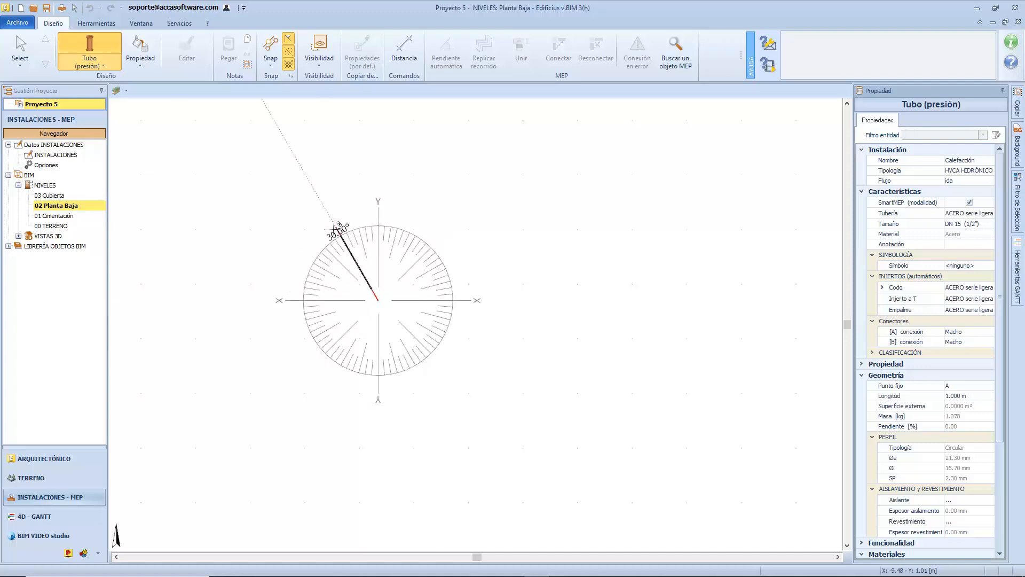
- Set the pipe's direction to exactly 32.25°, and return from the length ruler to direction selection
{"action": "scroll", "coordinate": [332, 232], "scroll_direction": "up", "scroll_amount": 4}
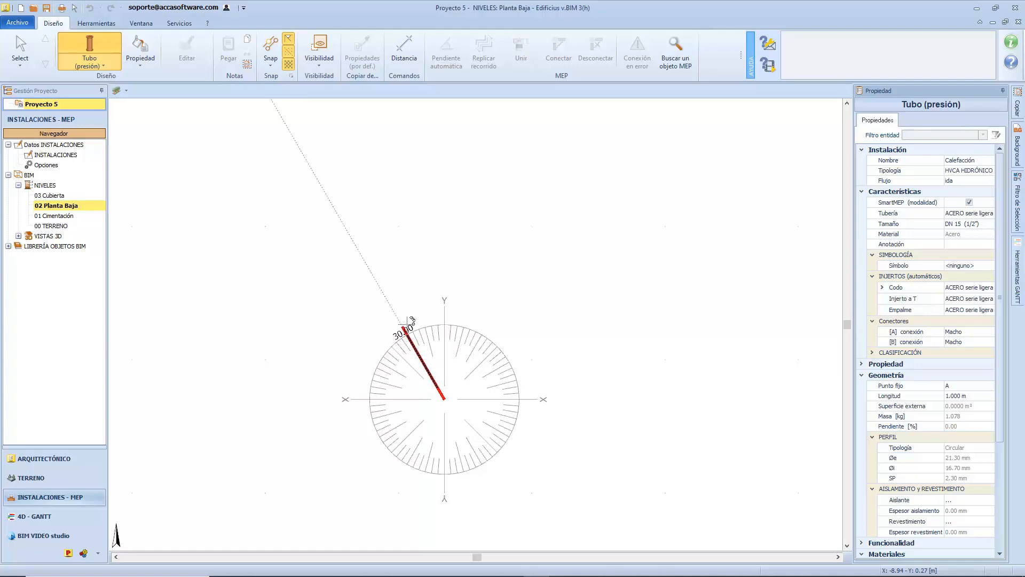
{"action": "type", "text": "32.25"}
{"action": "key", "text": "Return"}
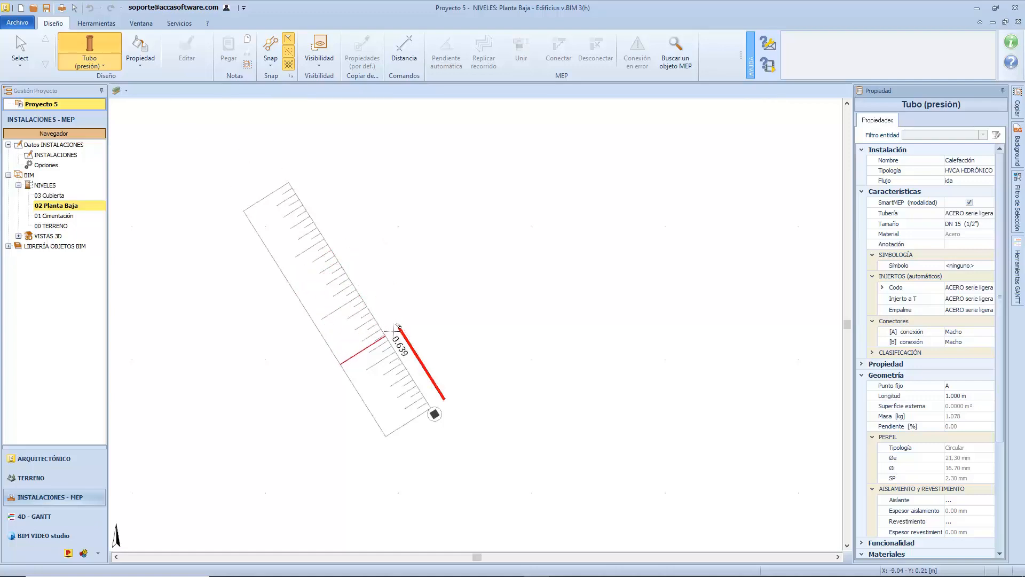
{"action": "left_click", "coordinate": [436, 412]}
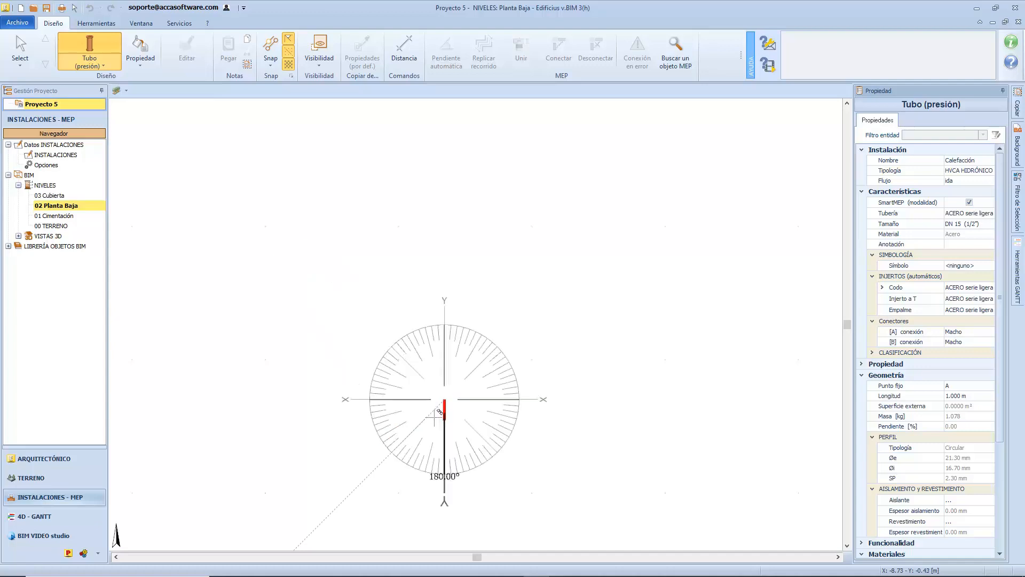
- Draw the pipe horizontally from its start point, about 1.36 m long, and leave the pipe command
{"action": "left_click", "coordinate": [589, 399]}
{"action": "scroll", "coordinate": [501, 399], "scroll_direction": "down", "scroll_amount": 2}
{"action": "middle_click_drag", "start_coordinate": [501, 397], "coordinate": [250, 405]}
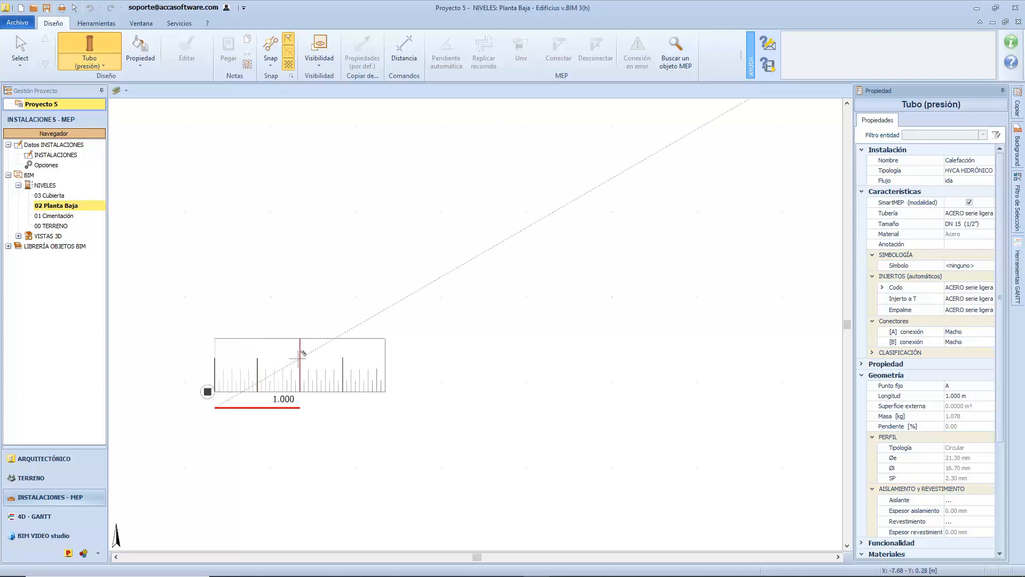
{"action": "scroll", "coordinate": [343, 353], "scroll_direction": "down", "scroll_amount": 2}
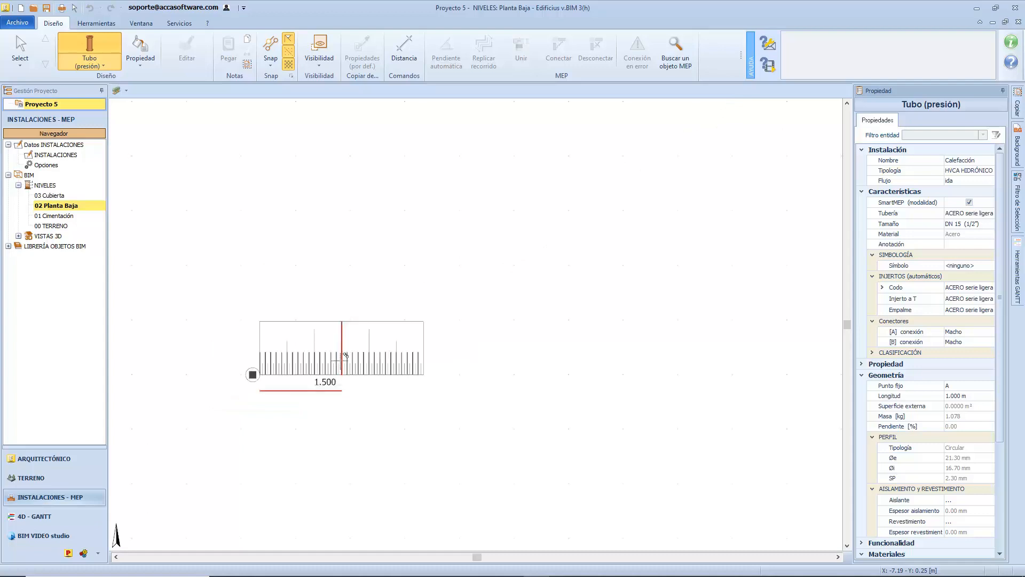
{"action": "scroll", "coordinate": [338, 327], "scroll_direction": "up", "scroll_amount": 2}
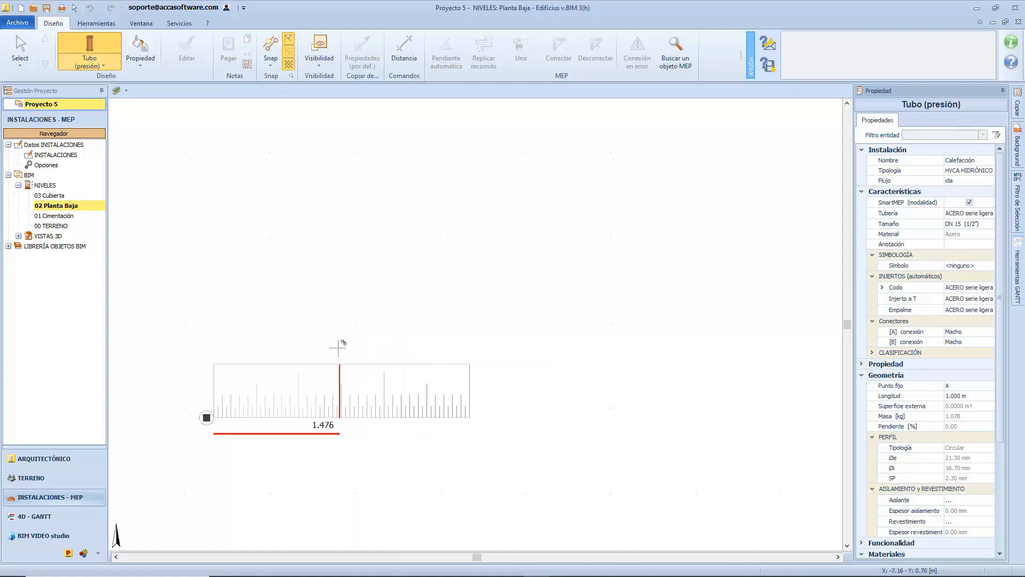
{"action": "scroll", "coordinate": [291, 353], "scroll_direction": "up", "scroll_amount": 3}
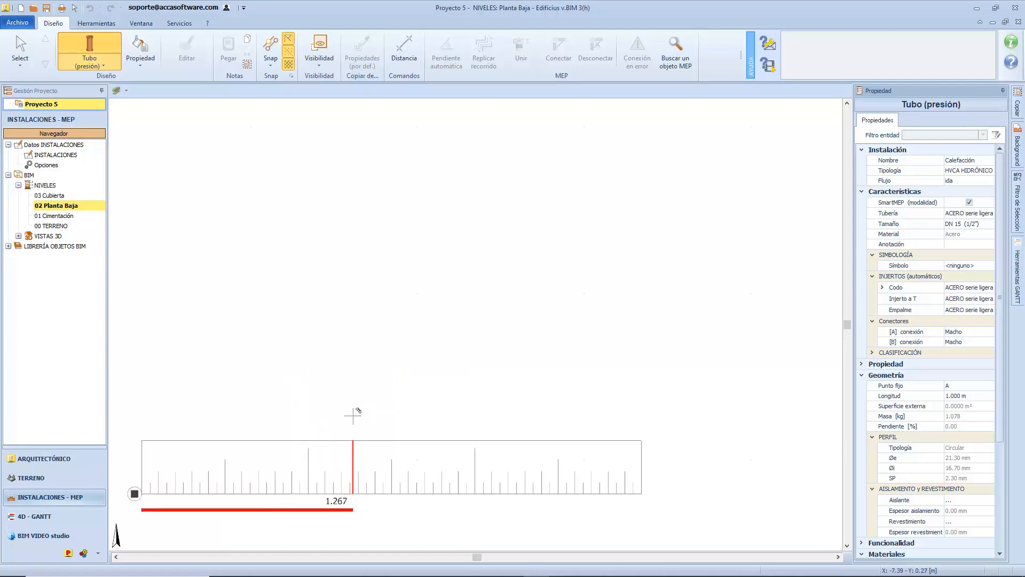
{"action": "type", "text": "1.225"}
{"action": "key", "text": "Return"}
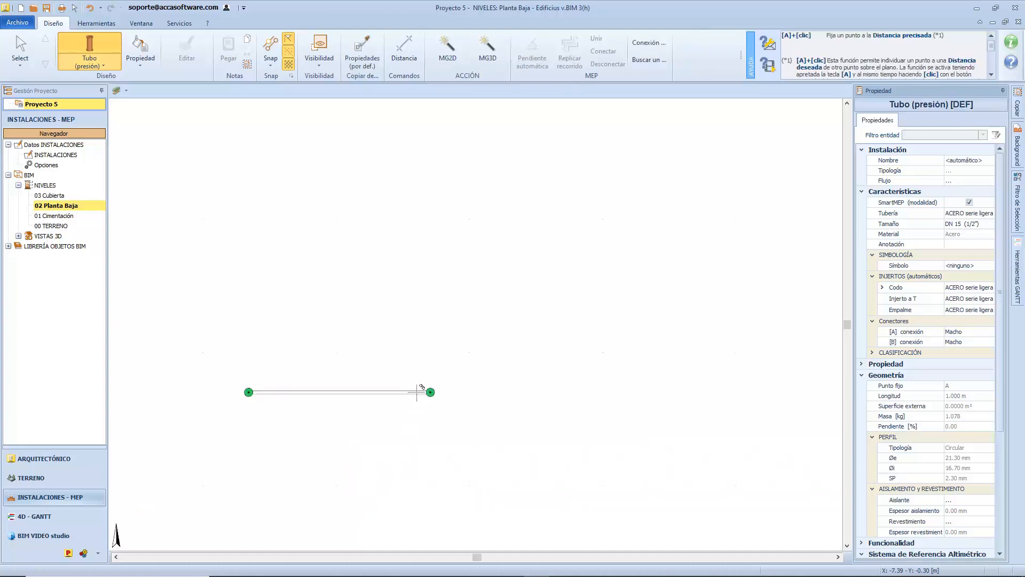
{"action": "key", "text": "Escape"}
- Select the drawn horizontal pipe and set its length to 1.225 m
{"action": "left_click_drag", "start_coordinate": [416, 406], "coordinate": [377, 382]}
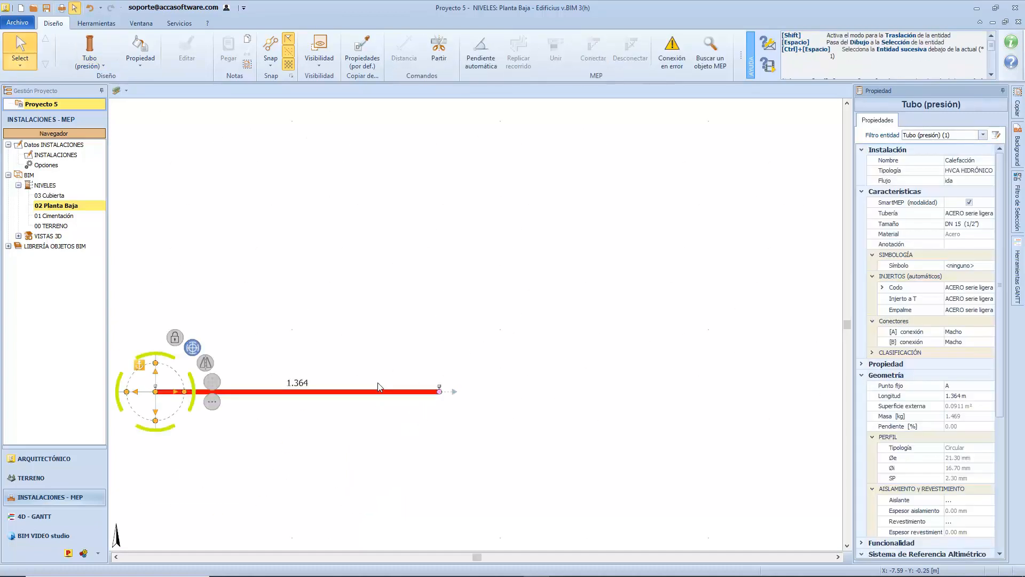
{"action": "middle_click_drag", "start_coordinate": [377, 383], "coordinate": [484, 315]}
{"action": "scroll", "coordinate": [484, 317], "scroll_direction": "up", "scroll_amount": 1}
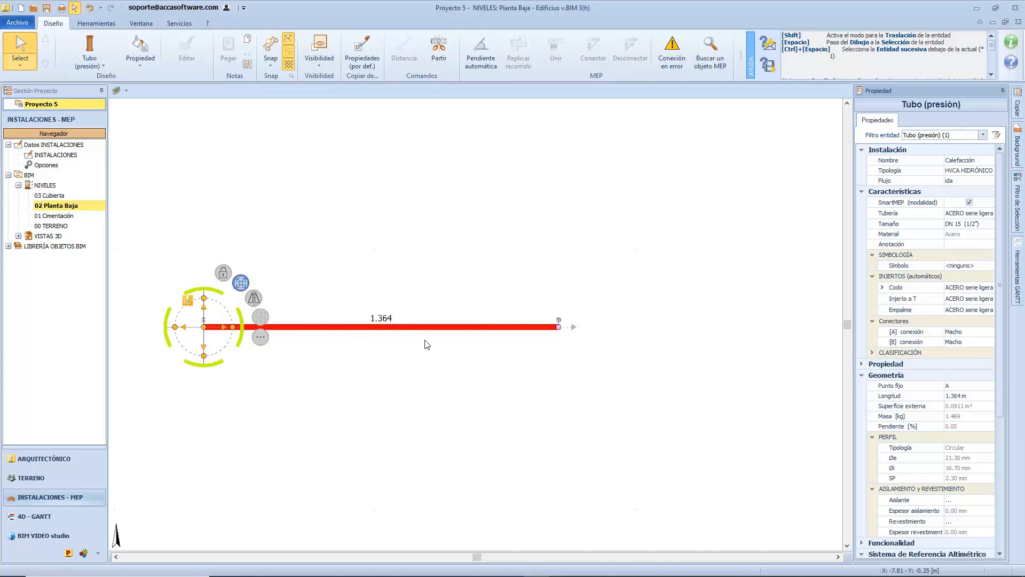
{"action": "left_click", "coordinate": [382, 318]}
{"action": "type", "text": "1.3"}
{"action": "type", "text": "25"}
{"action": "key", "text": "Return"}
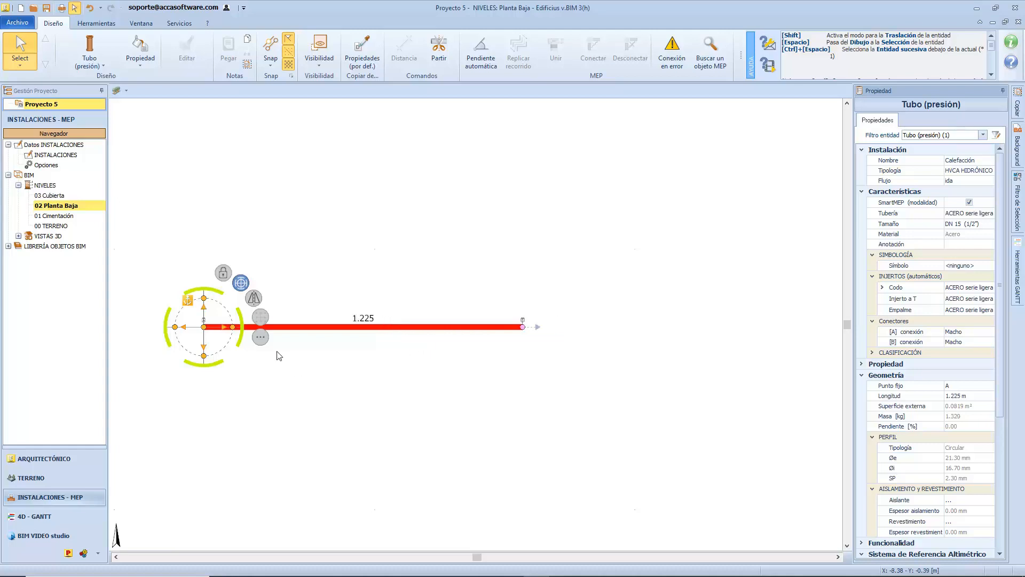
- Set the pipe's [A] connection to Hembra and inspect that end of the pipe
{"action": "scroll", "coordinate": [388, 380], "scroll_direction": "up", "scroll_amount": 1}
{"action": "middle_click_drag", "start_coordinate": [388, 379], "coordinate": [453, 393]}
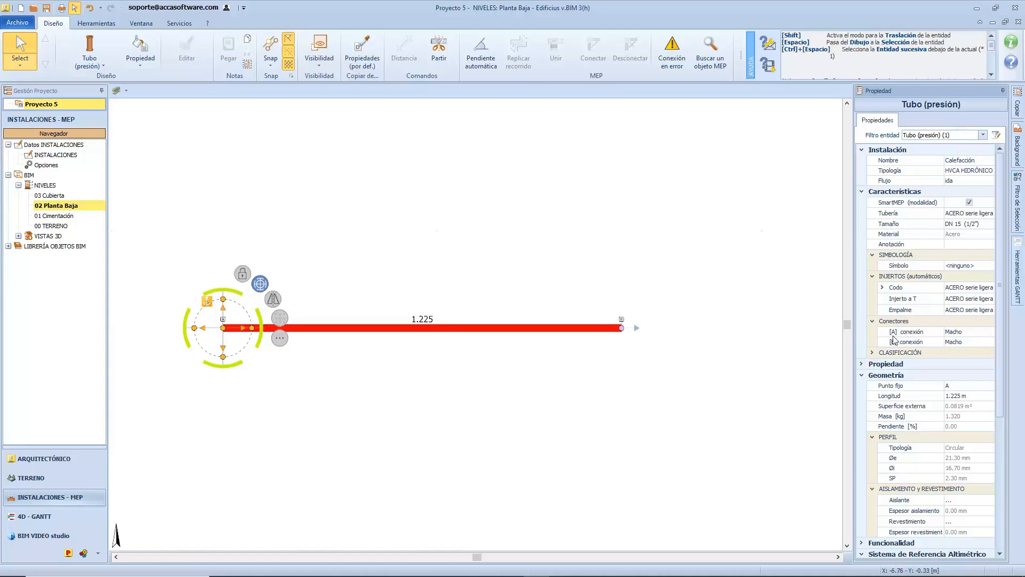
{"action": "left_click", "coordinate": [968, 333]}
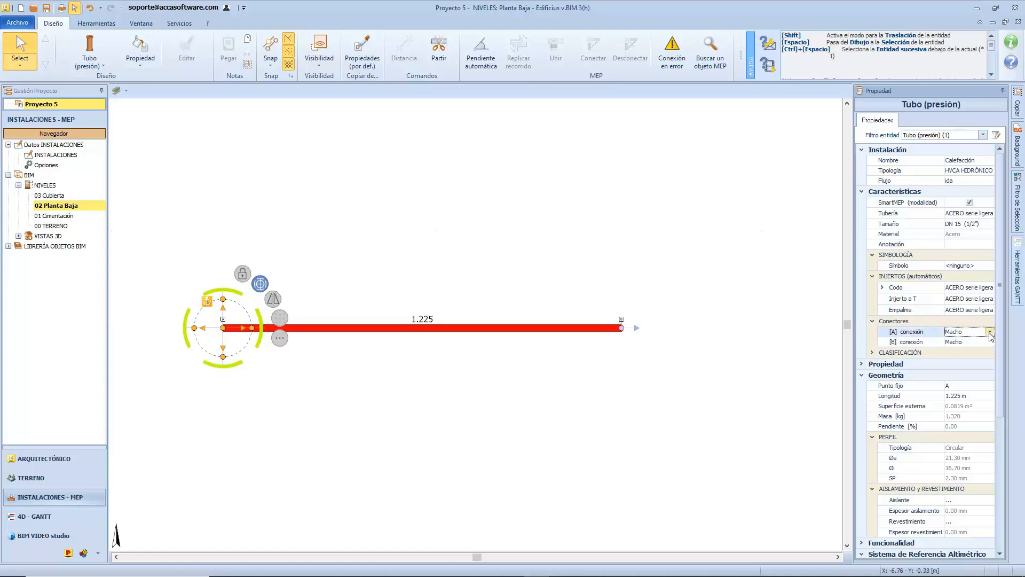
{"action": "left_click", "coordinate": [990, 331]}
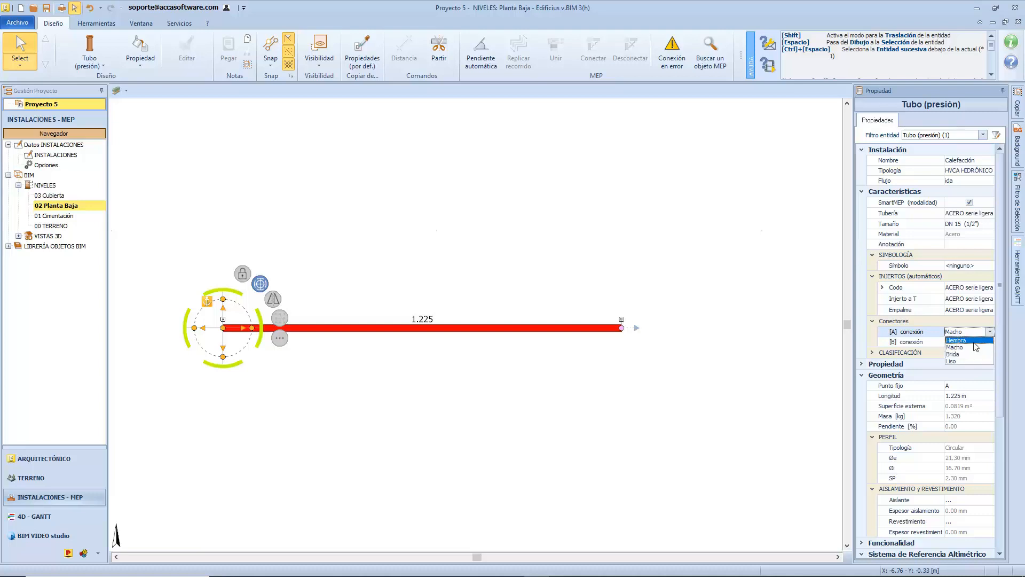
{"action": "left_click", "coordinate": [969, 340]}
{"action": "scroll", "coordinate": [207, 347], "scroll_direction": "up", "scroll_amount": 8}
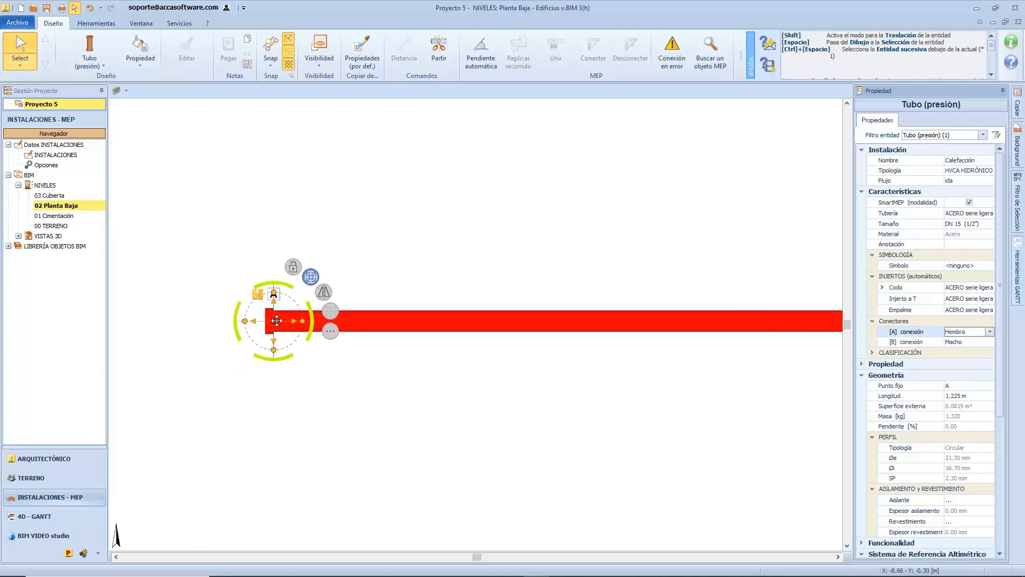
{"action": "scroll", "coordinate": [208, 337], "scroll_direction": "down", "scroll_amount": 4}
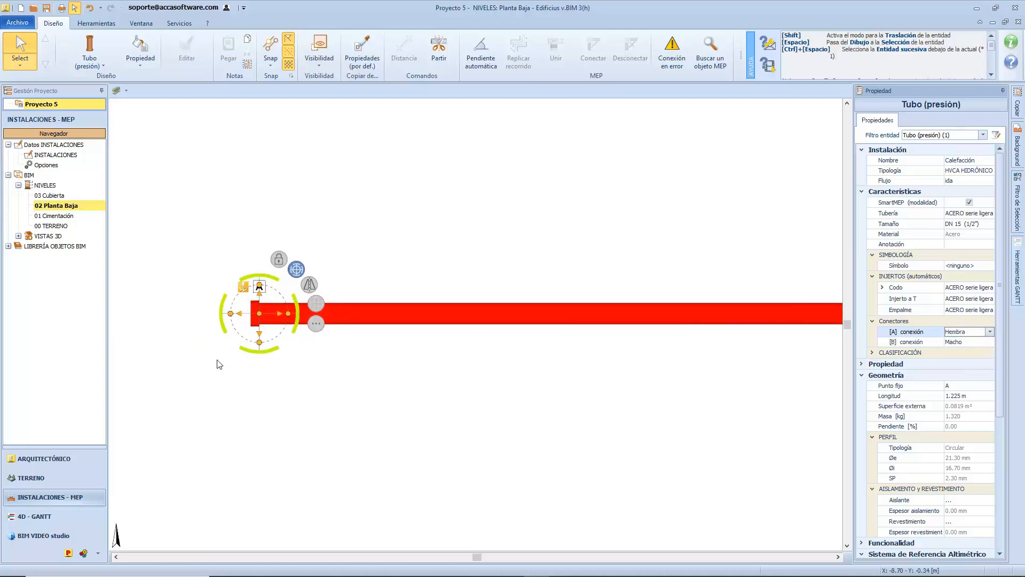
{"action": "scroll", "coordinate": [211, 365], "scroll_direction": "down", "scroll_amount": 3}
{"action": "scroll", "coordinate": [230, 363], "scroll_direction": "up", "scroll_amount": 3}
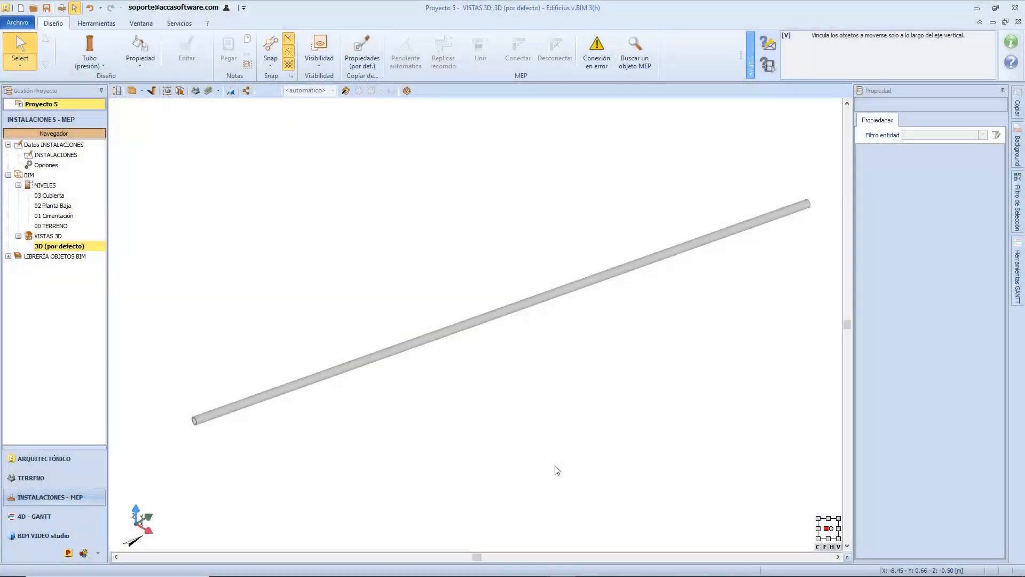
- Select the pipe in the 3D view, pick it up by its midpoint and activate multiple measurement
{"action": "left_click", "coordinate": [502, 318]}
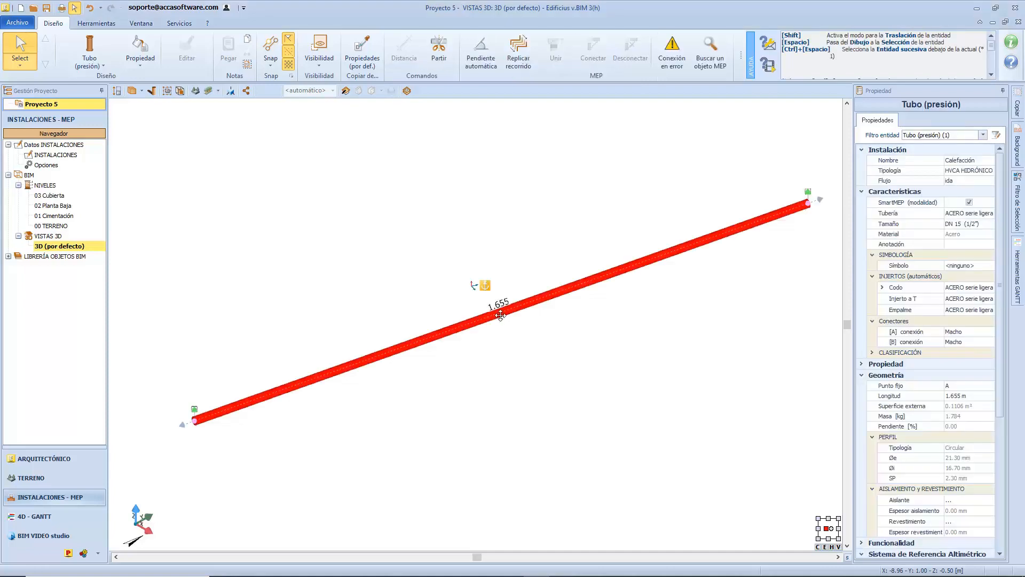
{"action": "left_click_drag", "start_coordinate": [506, 320], "coordinate": [486, 318]}
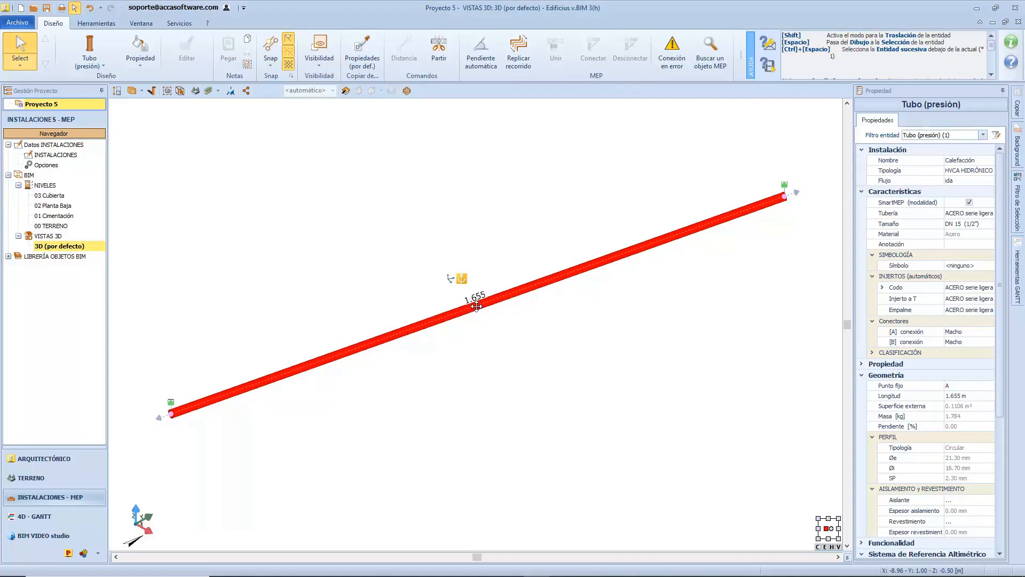
{"action": "scroll", "coordinate": [451, 323], "scroll_direction": "up", "scroll_amount": 3}
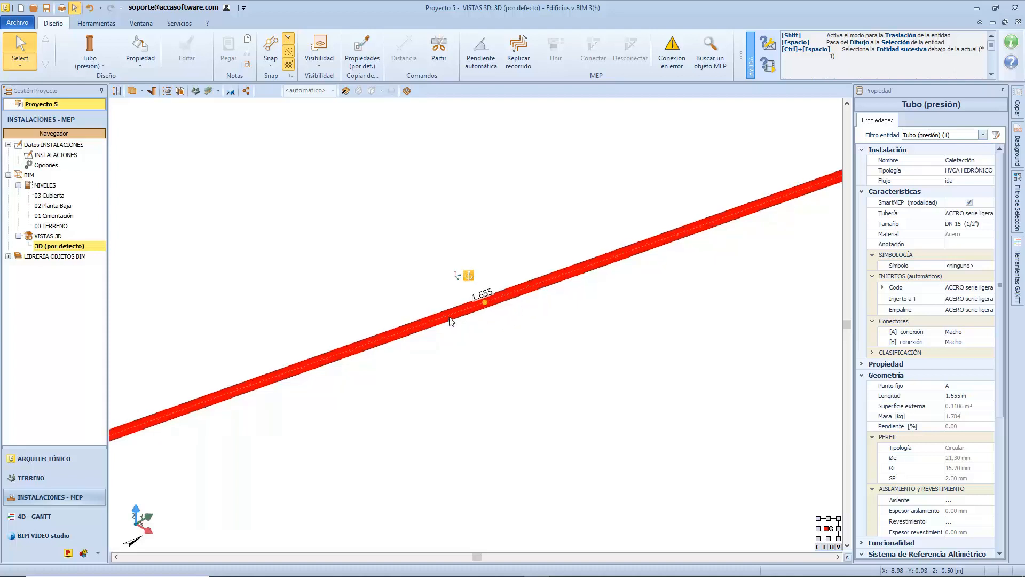
{"action": "scroll", "coordinate": [450, 320], "scroll_direction": "up", "scroll_amount": 2}
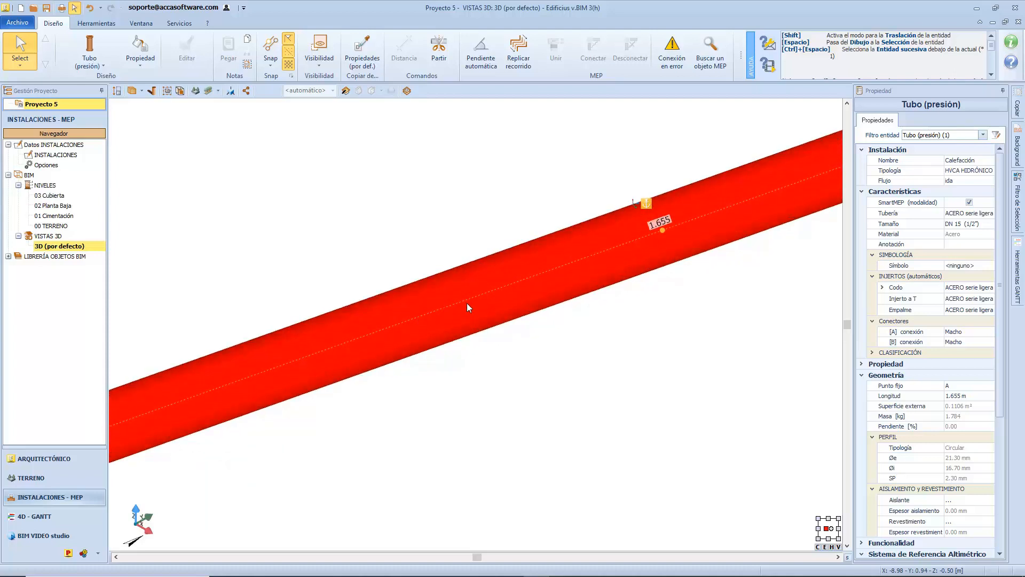
{"action": "scroll", "coordinate": [422, 320], "scroll_direction": "down", "scroll_amount": 5}
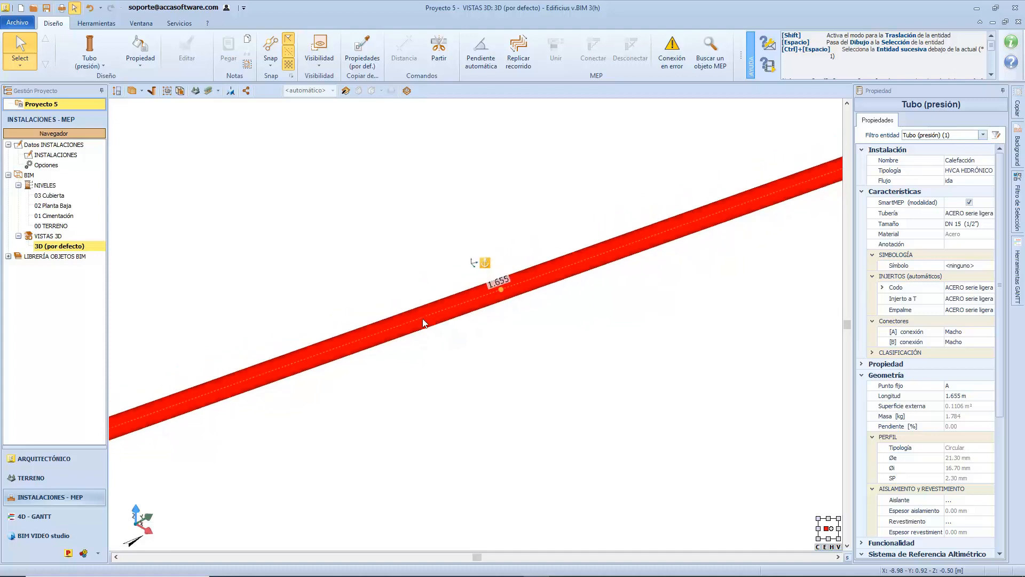
{"action": "scroll", "coordinate": [422, 323], "scroll_direction": "down", "scroll_amount": 3}
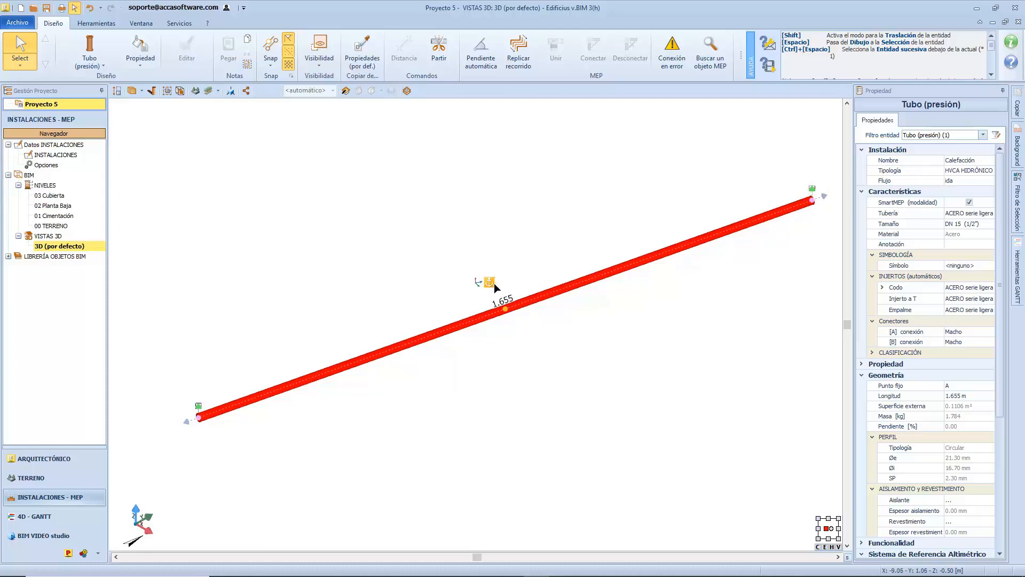
{"action": "left_click", "coordinate": [505, 309]}
{"action": "left_click_drag", "start_coordinate": [505, 309], "coordinate": [523, 323]}
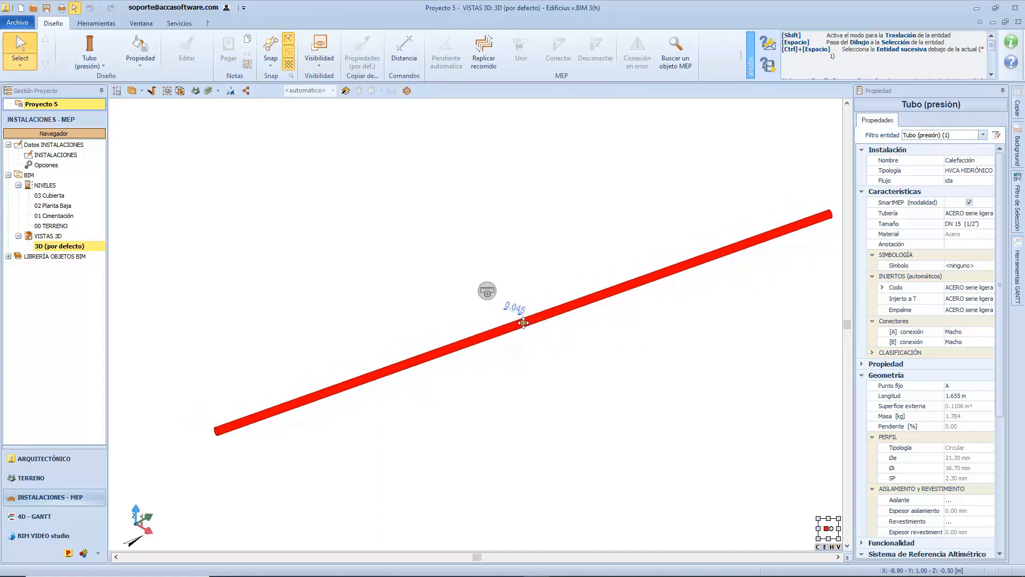
{"action": "left_click_drag", "start_coordinate": [523, 323], "coordinate": [485, 292]}
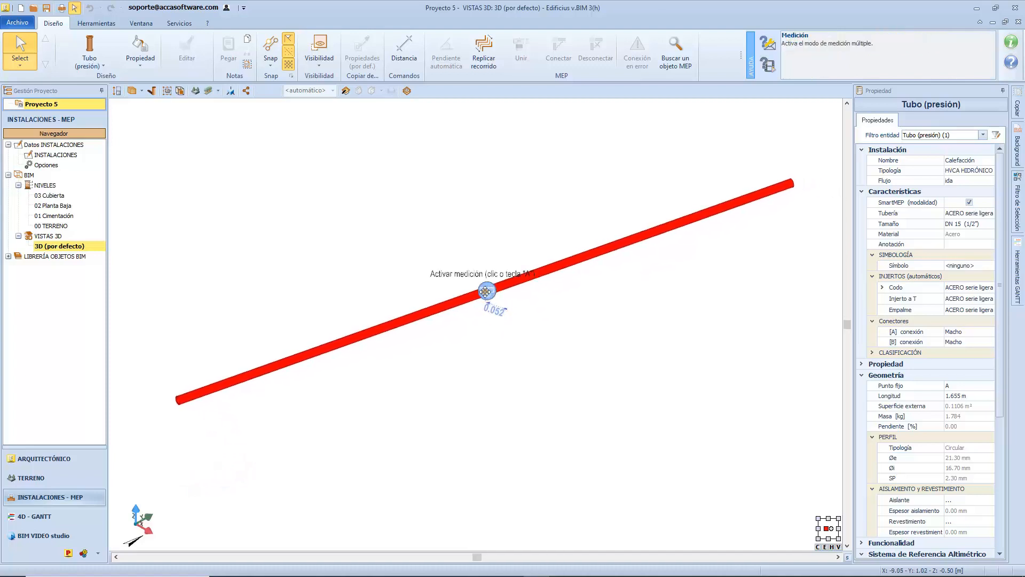
{"action": "key", "text": "a"}
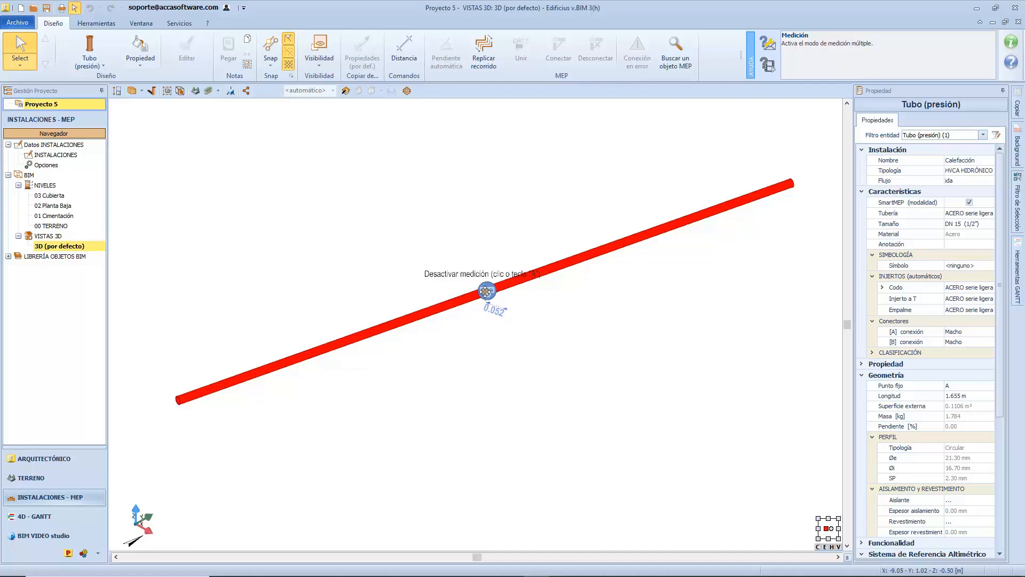
- Move the pipe by its midpoint with multiple measurement, fixing an intermediate point about 0.364 m from the start
{"action": "left_click_drag", "start_coordinate": [485, 292], "coordinate": [640, 392]}
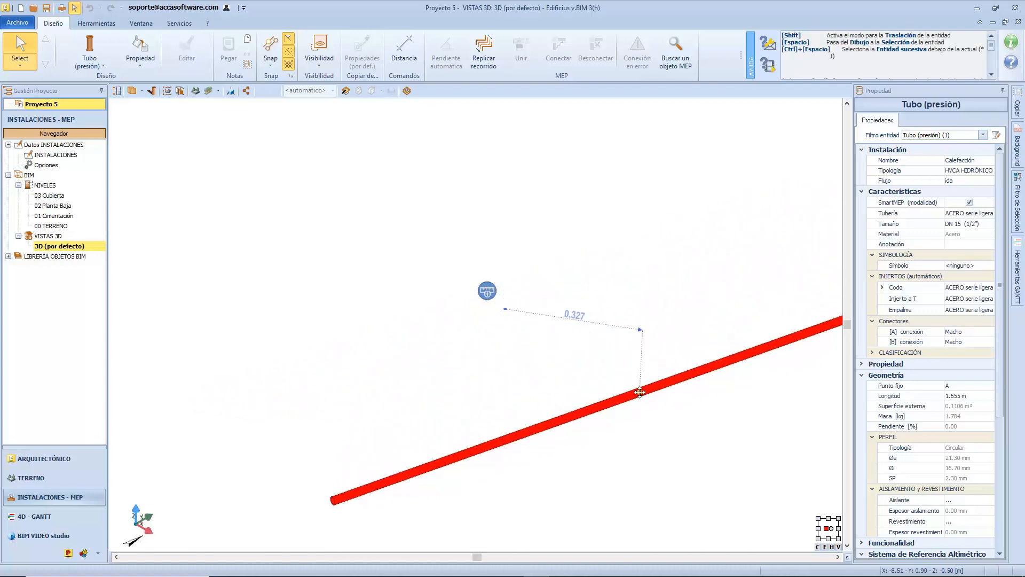
{"action": "key", "text": "a"}
{"action": "key", "text": "a"}
{"action": "key", "text": "a"}
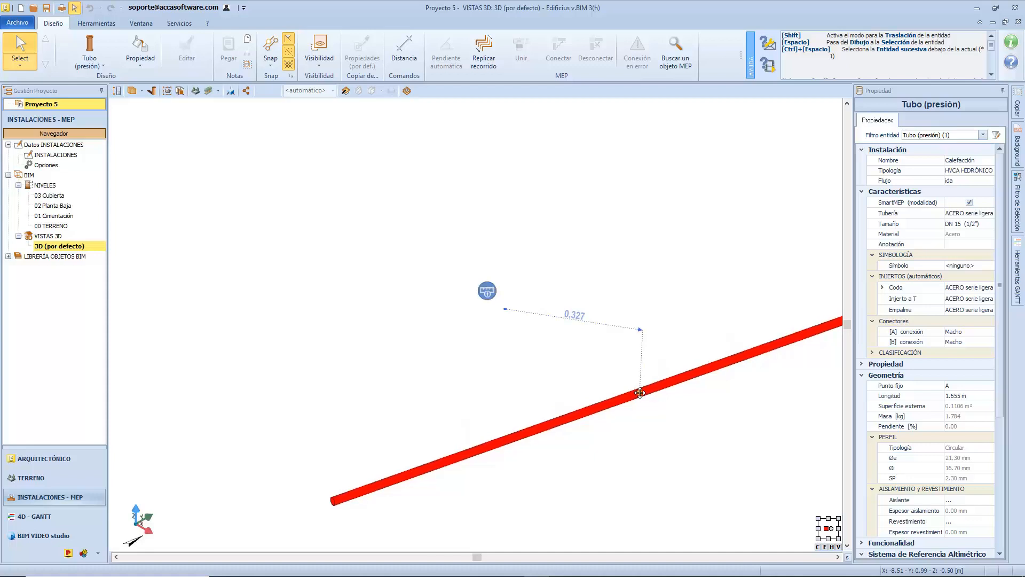
{"action": "key", "text": "a"}
{"action": "left_click_drag", "start_coordinate": [640, 392], "coordinate": [511, 393]}
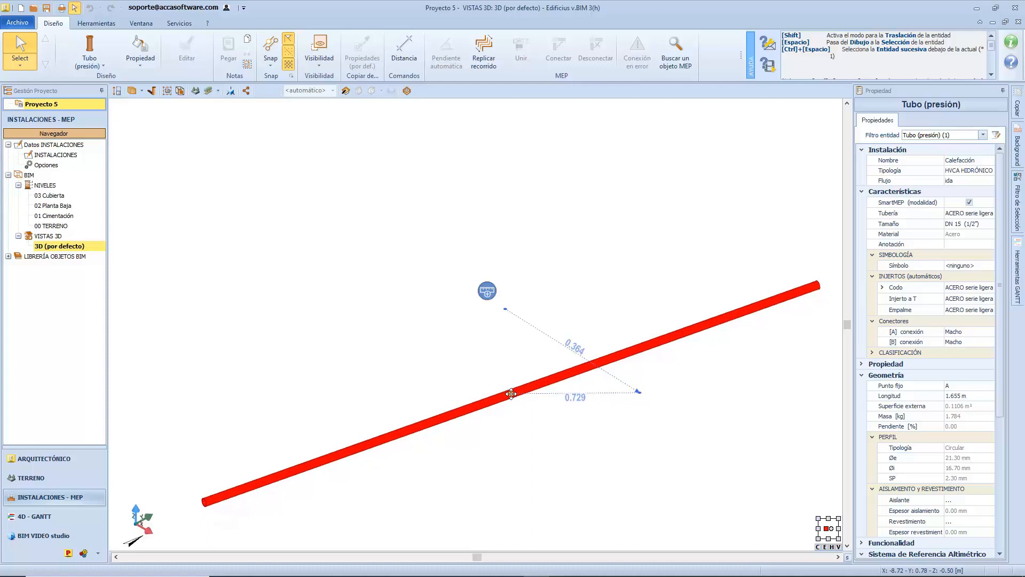
{"action": "left_click_drag", "start_coordinate": [511, 393], "coordinate": [507, 331]}
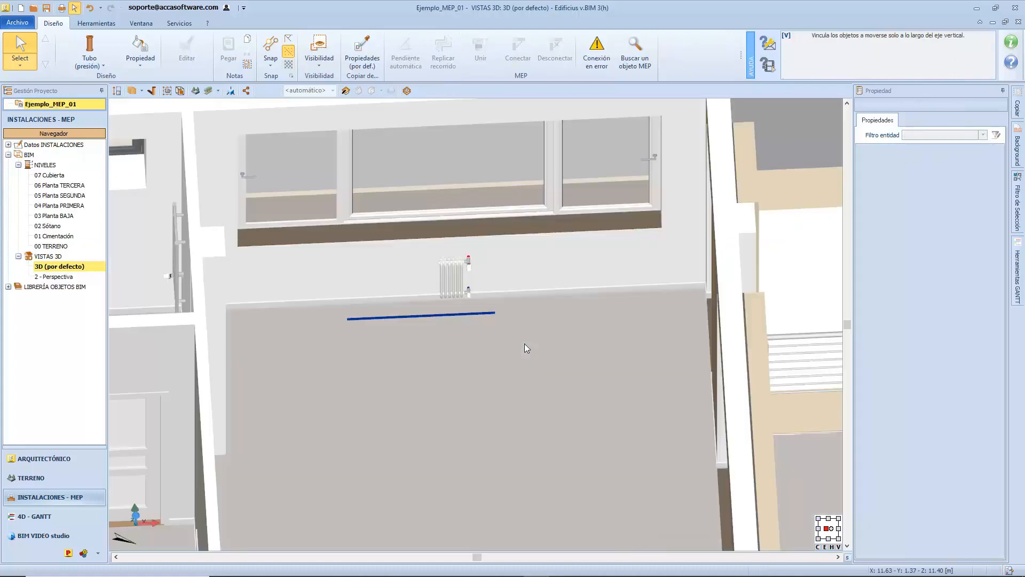
- In Ejemplo_MEP_01, move the return pipe below the radiator through several measured points, the first about 0.676 m from the start
{"action": "left_click", "coordinate": [441, 314]}
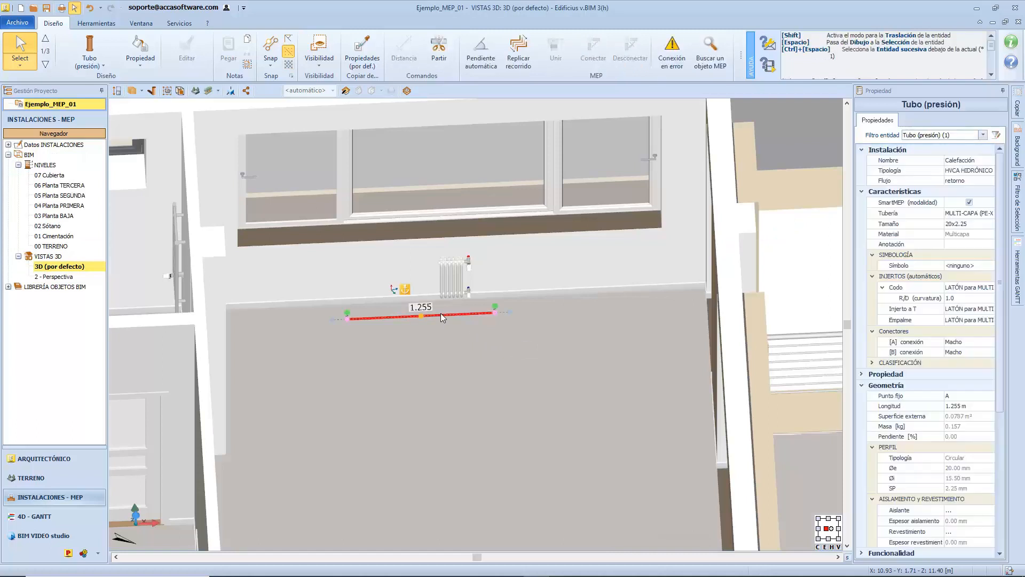
{"action": "left_click", "coordinate": [422, 315]}
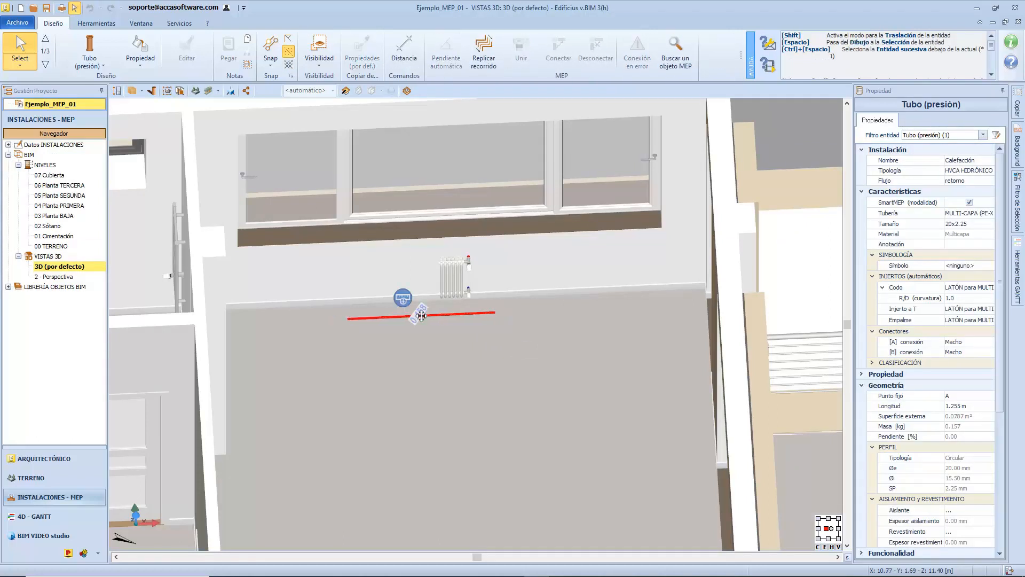
{"action": "left_click", "coordinate": [429, 378]}
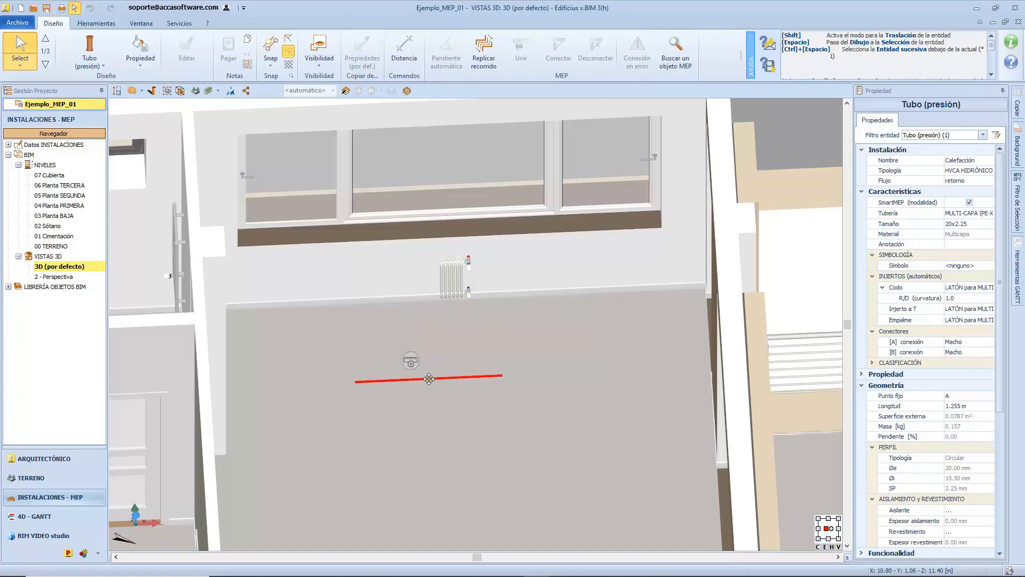
{"action": "left_click", "coordinate": [429, 379]}
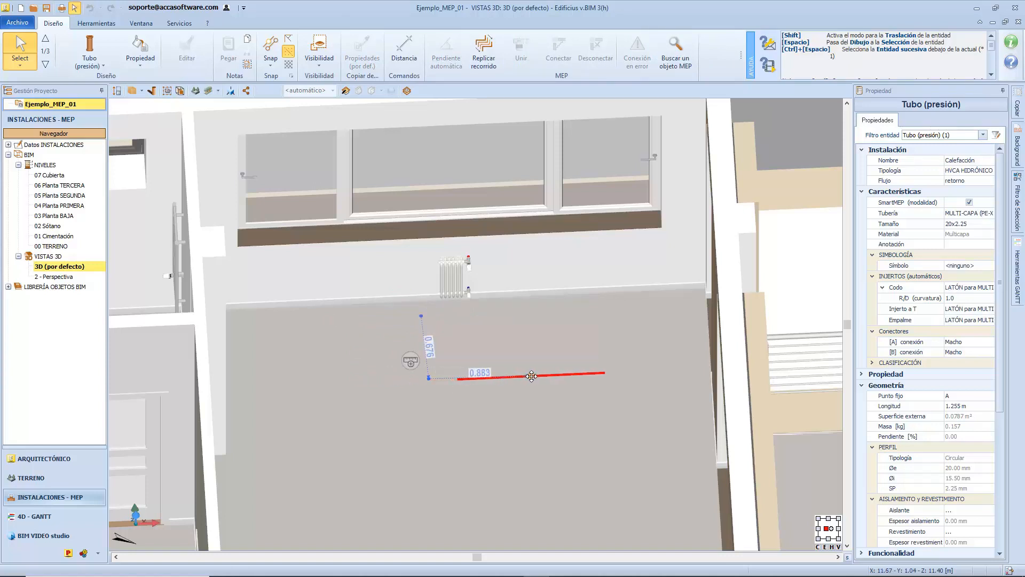
{"action": "left_click", "coordinate": [531, 376]}
{"action": "left_click", "coordinate": [532, 377]}
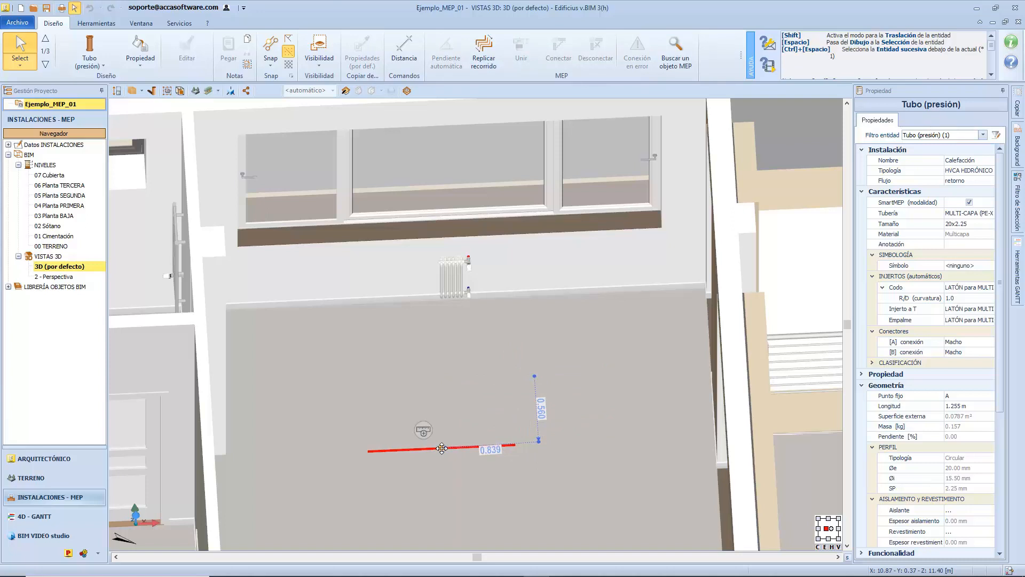
{"action": "left_click", "coordinate": [433, 349]}
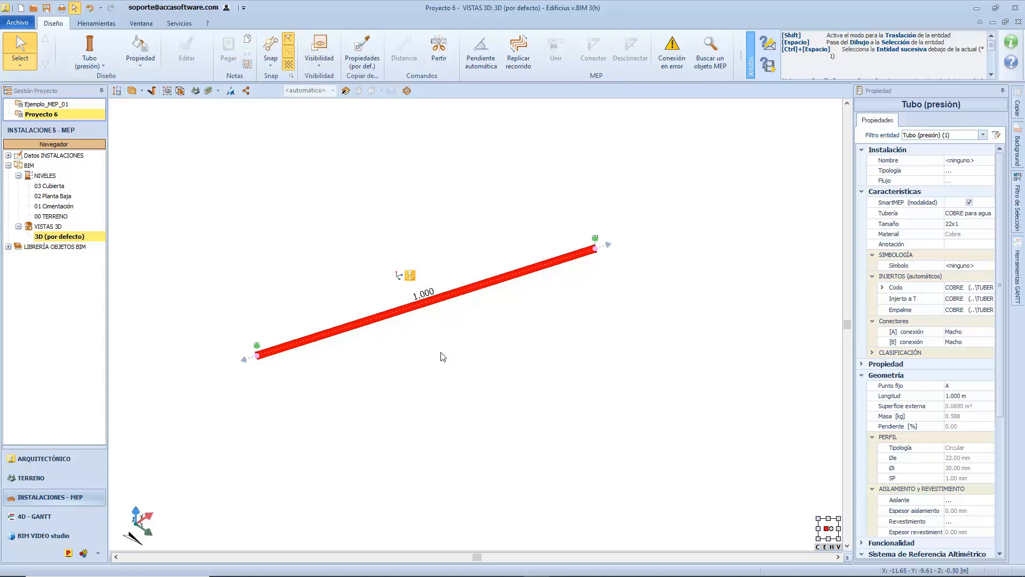
- In Proyecto 6, cycle through the nodes of the 1 m copper pipe and set its fixed point to B
{"action": "key", "text": "Tab"}
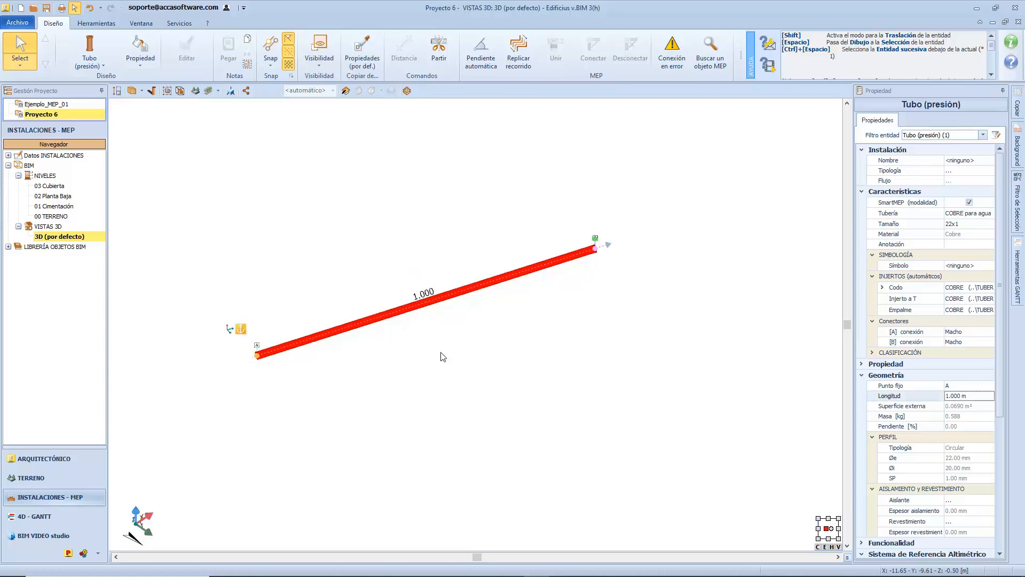
{"action": "key", "text": "Tab"}
{"action": "left_click", "coordinate": [410, 276]}
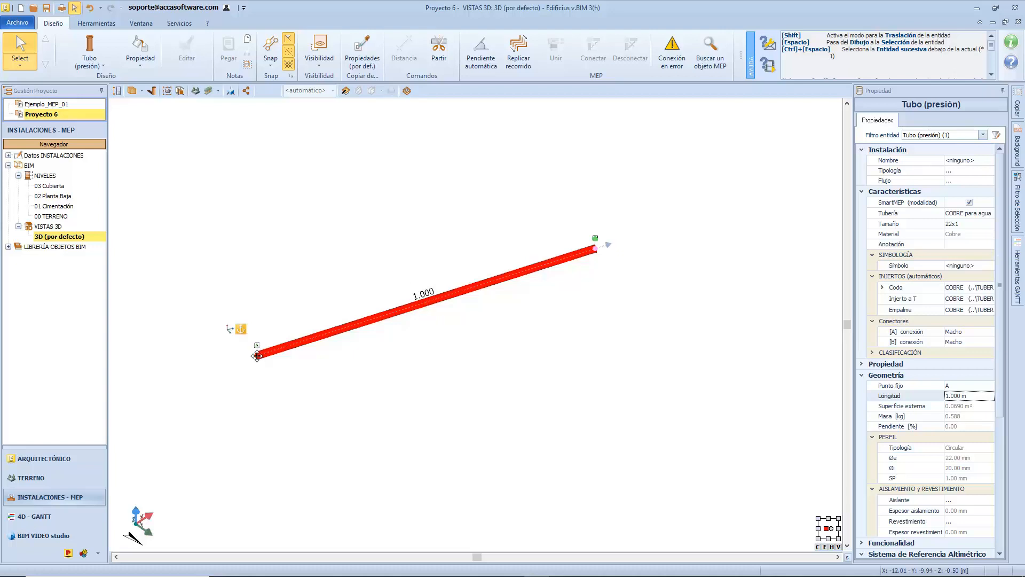
{"action": "left_click", "coordinate": [241, 328]}
- Display the manipulator at the pipe's midpoint and try to move the pipe from its central handle
{"action": "left_click", "coordinate": [426, 302]}
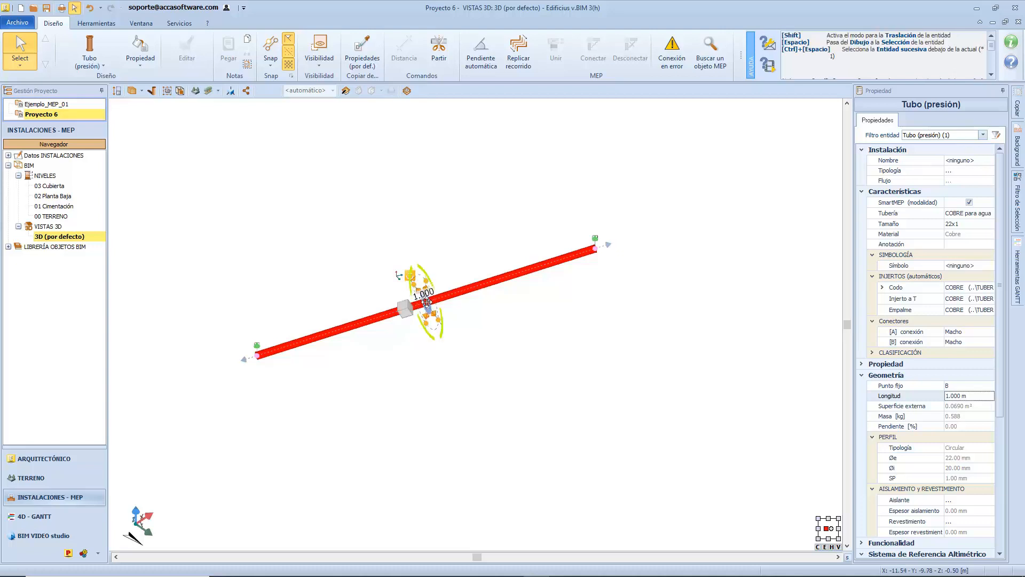
{"action": "middle_click_drag", "start_coordinate": [427, 303], "coordinate": [423, 329]}
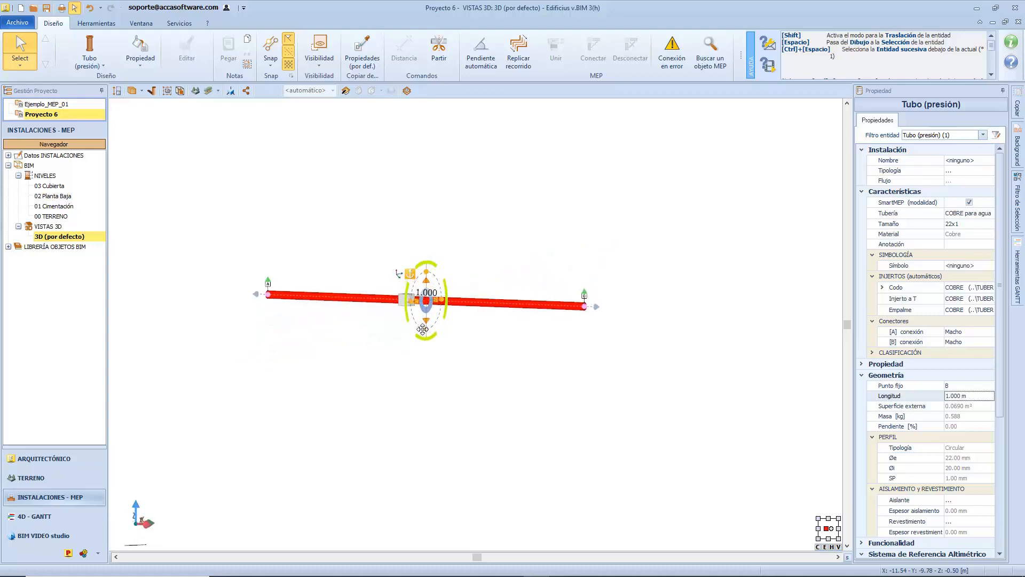
{"action": "left_click", "coordinate": [426, 300]}
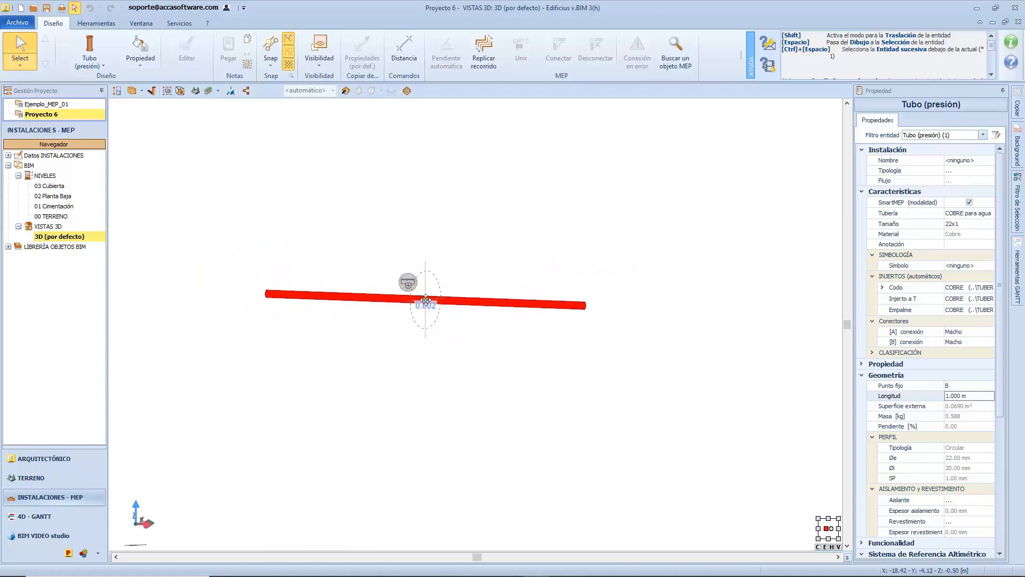
{"action": "left_click", "coordinate": [426, 300]}
{"action": "left_click", "coordinate": [427, 303]}
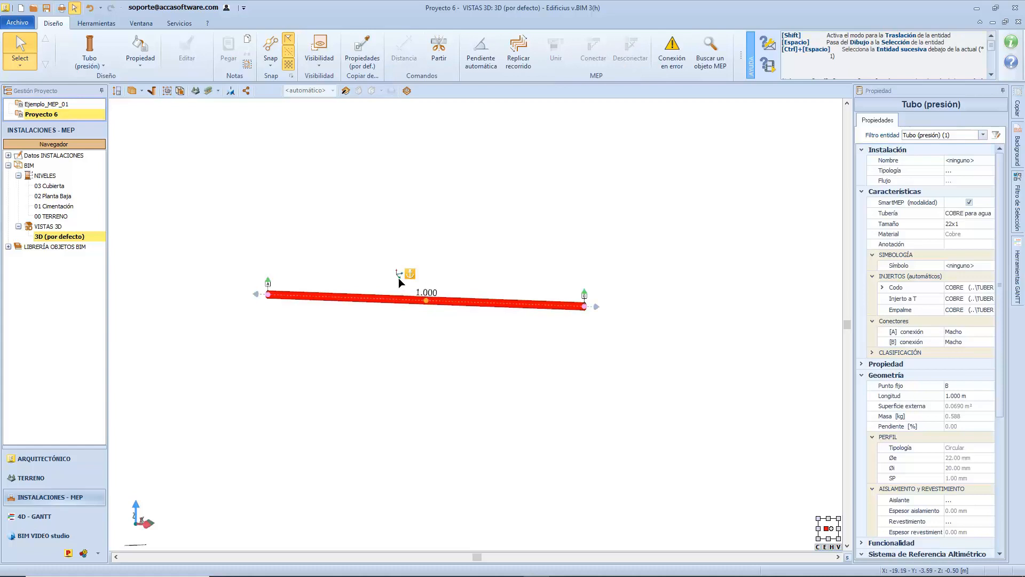
- Try to move the pipe from its midpoint within the plane perpendicular to its axis
{"action": "right_click", "coordinate": [426, 300]}
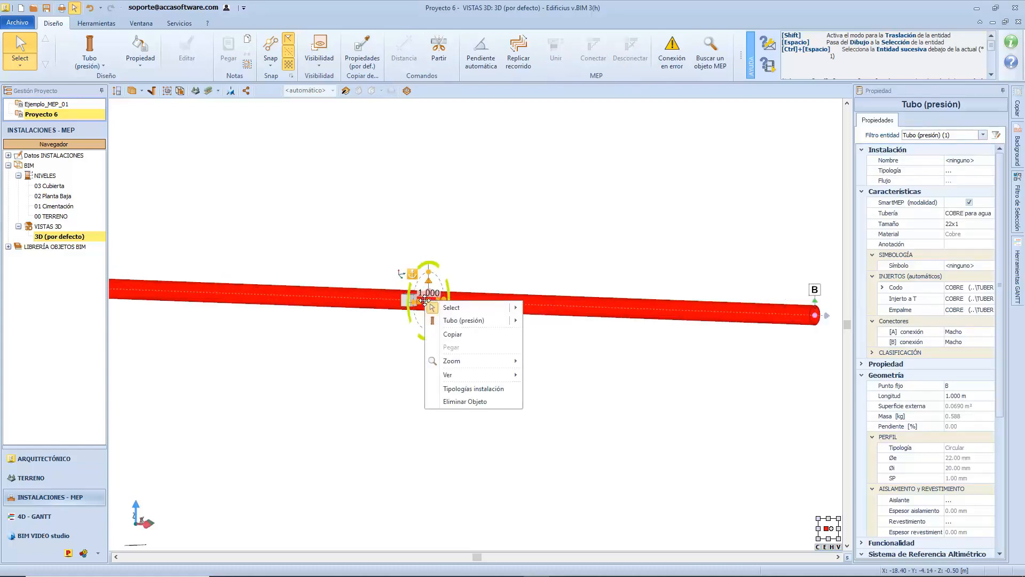
{"action": "left_click", "coordinate": [412, 338]}
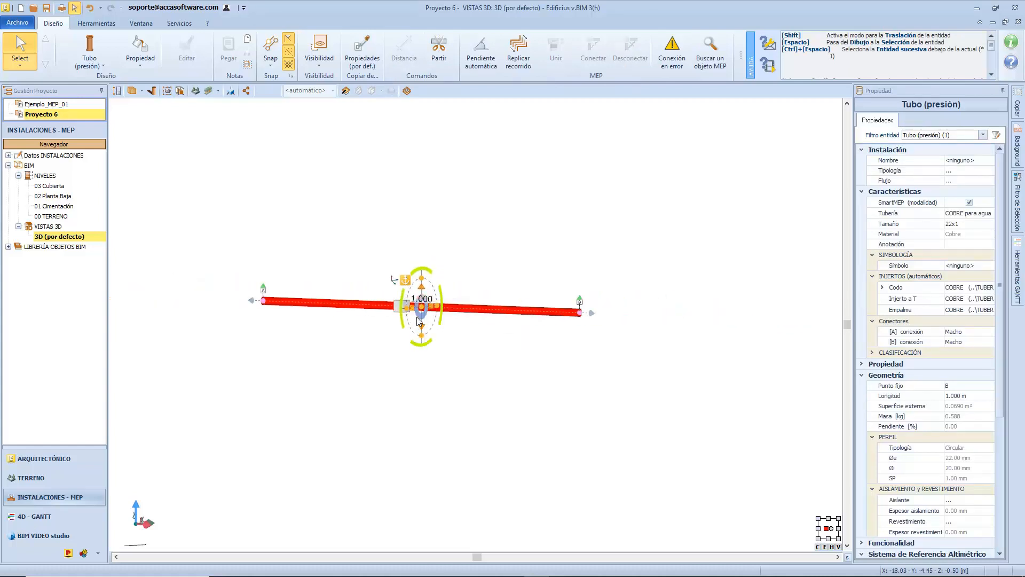
{"action": "middle_click_drag", "start_coordinate": [411, 338], "coordinate": [421, 325]}
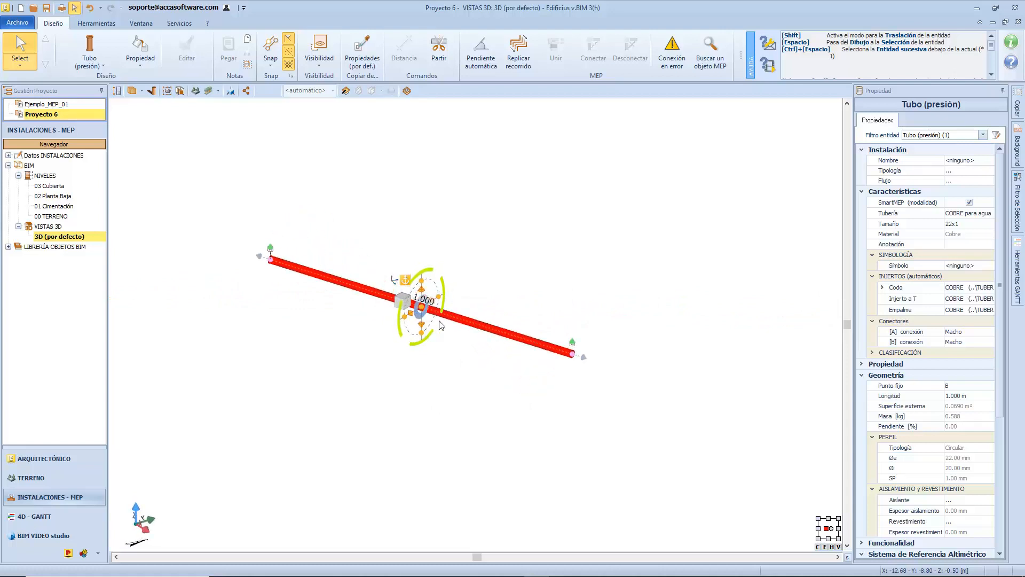
{"action": "left_click", "coordinate": [422, 306]}
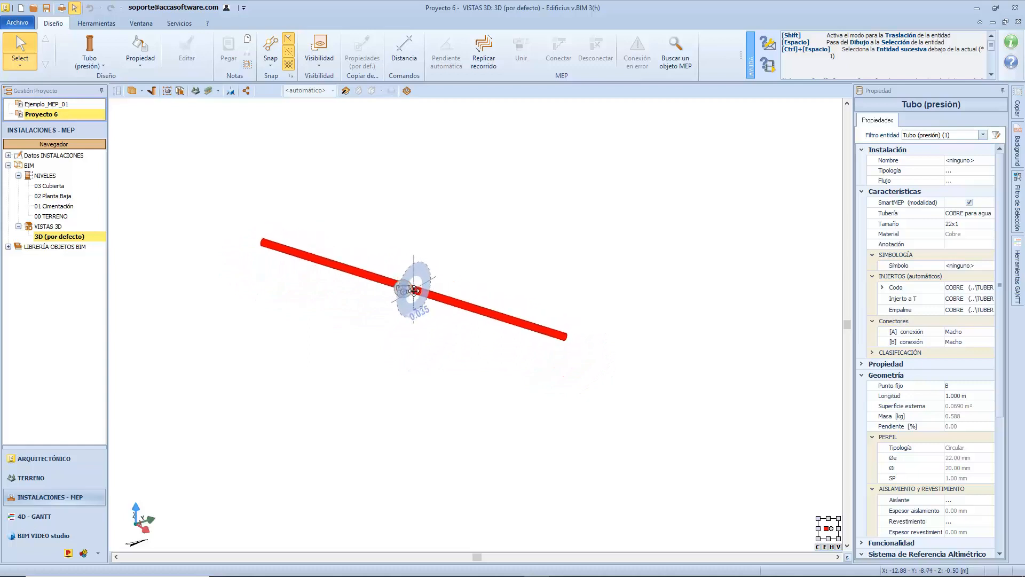
{"action": "left_click", "coordinate": [425, 310]}
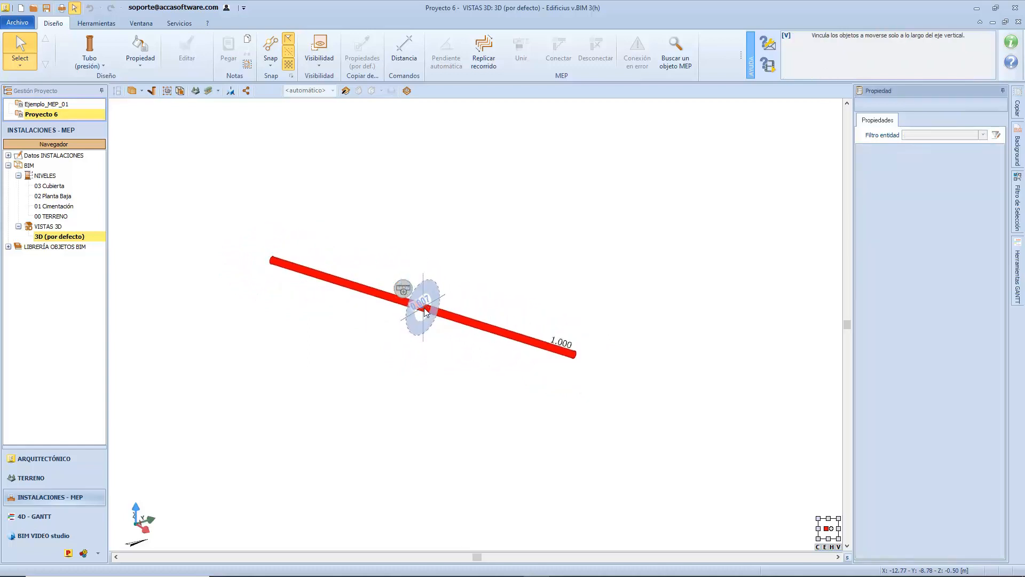
{"action": "left_click", "coordinate": [424, 308]}
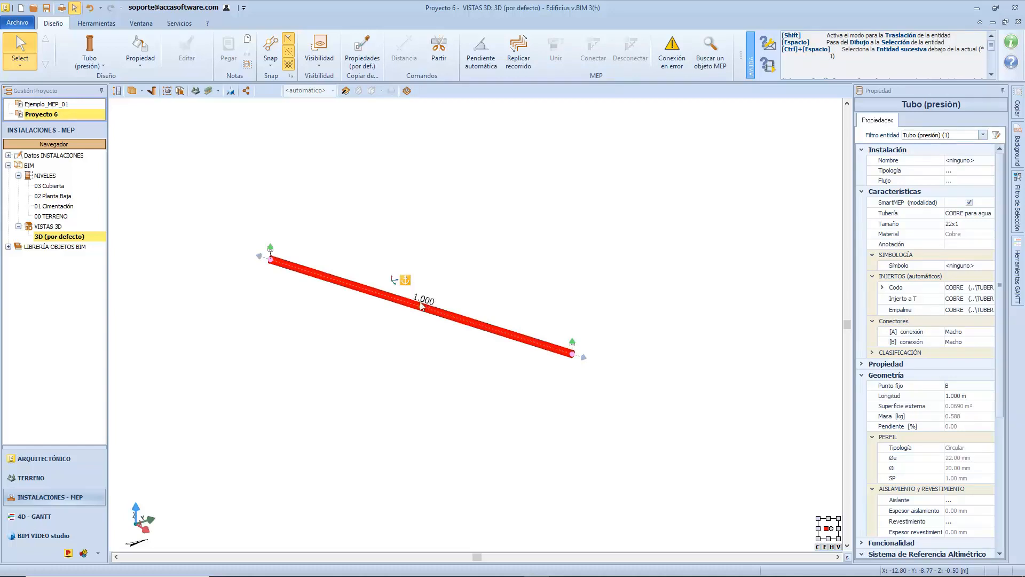
- Try to rotate the pipe with the midpoint manipulator's rotation handle, and cancel the rotation
{"action": "left_click", "coordinate": [422, 308]}
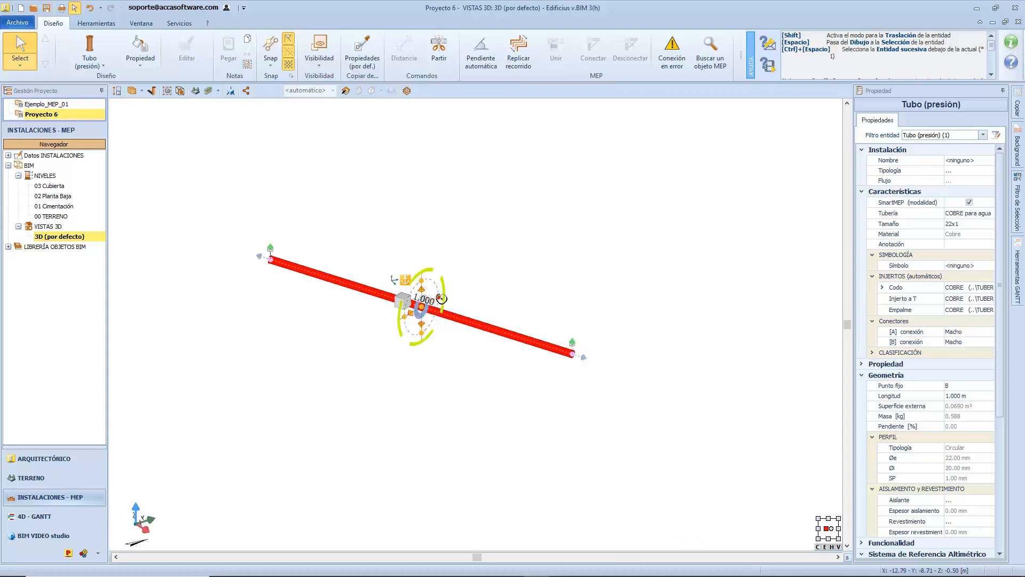
{"action": "left_click_drag", "start_coordinate": [423, 289], "coordinate": [413, 315]}
{"action": "left_click", "coordinate": [404, 313]}
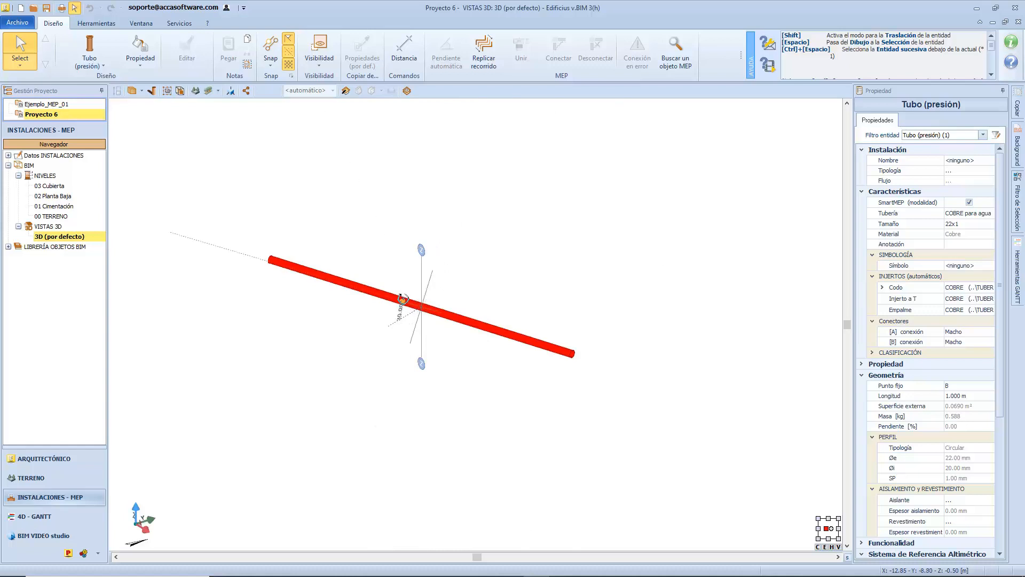
{"action": "key", "text": "Escape"}
- Redisplay the manipulator at the copper pipe's midpoint and try to rotate the pipe with its rotation handle, cancelling the rotation
{"action": "left_click", "coordinate": [415, 305]}
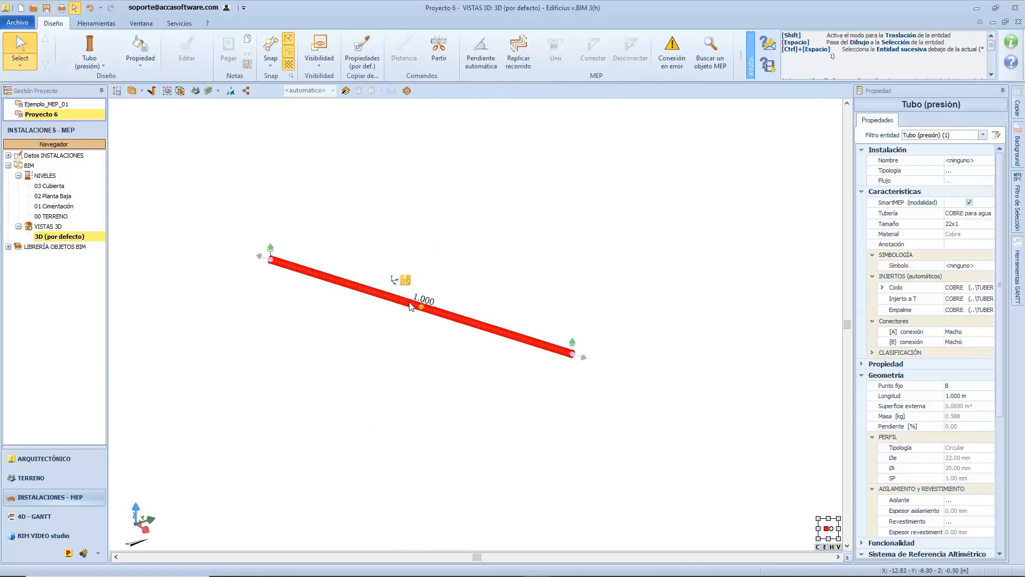
{"action": "left_click", "coordinate": [393, 279]}
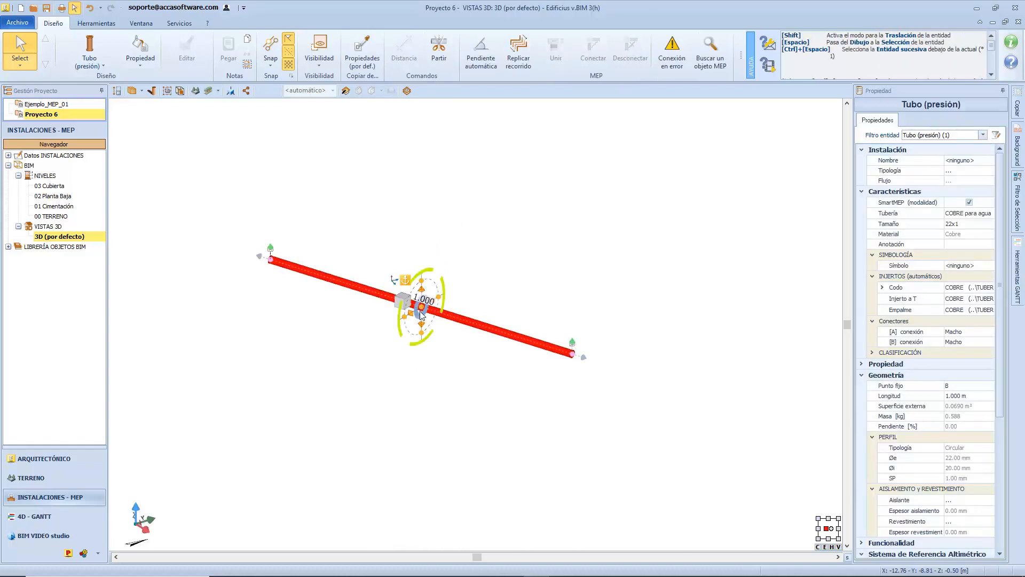
{"action": "left_click", "coordinate": [400, 328]}
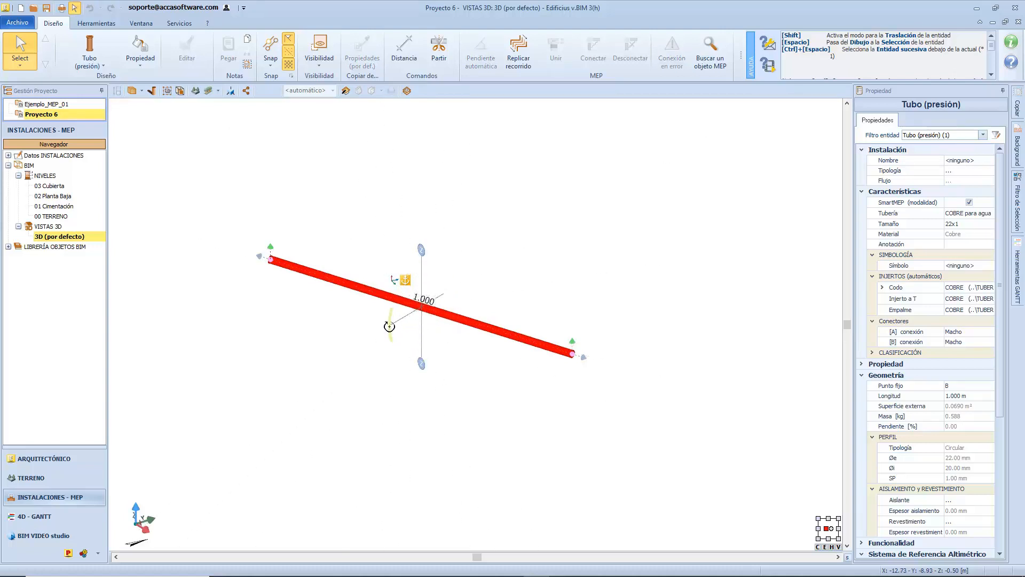
{"action": "key", "text": "Escape"}
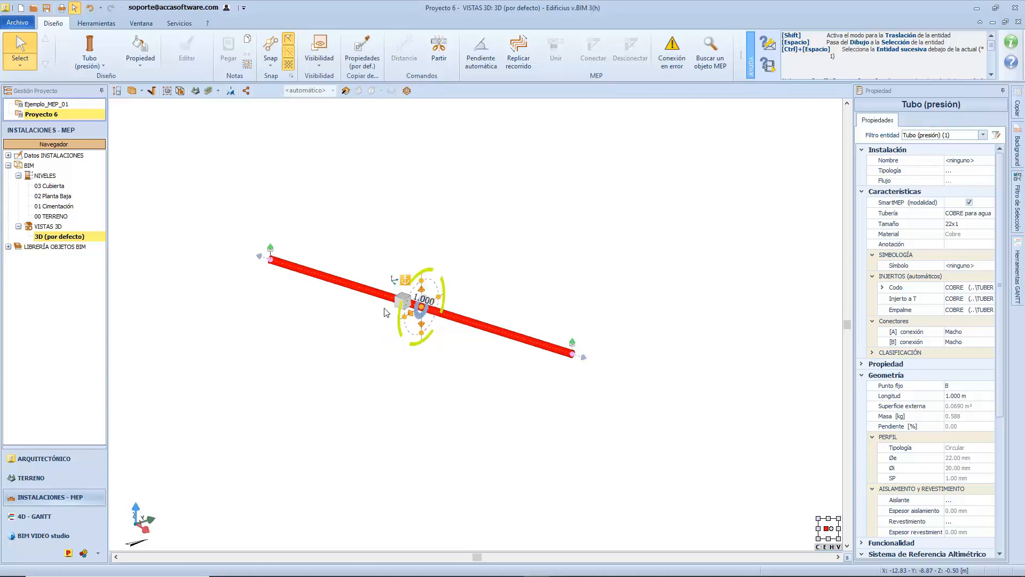
- Switch the pipe's midpoint manipulator between the plane perpendicular to the pipe, the vertical plane along it and the horizontal plane
{"action": "left_click", "coordinate": [399, 303]}
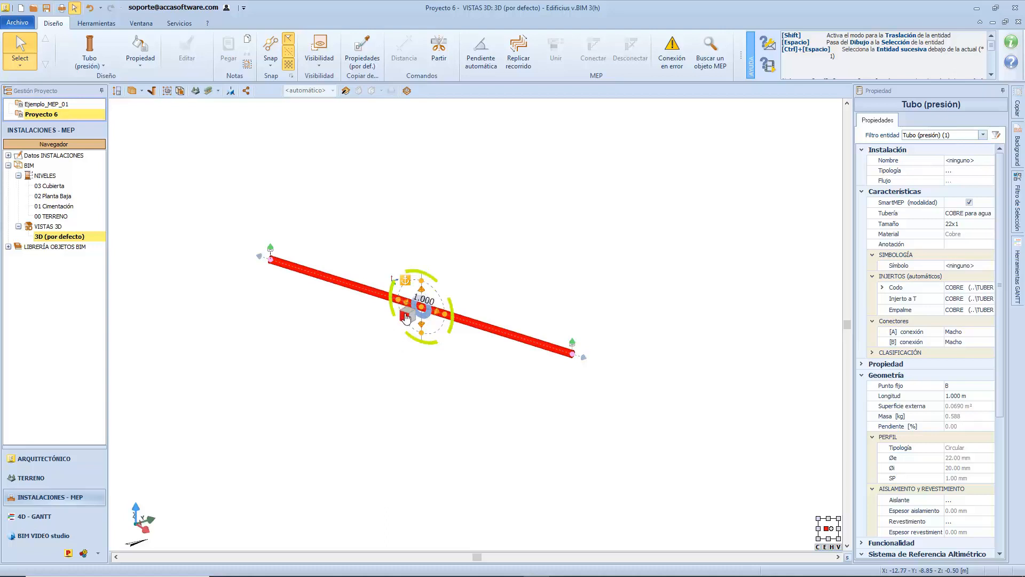
{"action": "left_click", "coordinate": [405, 316]}
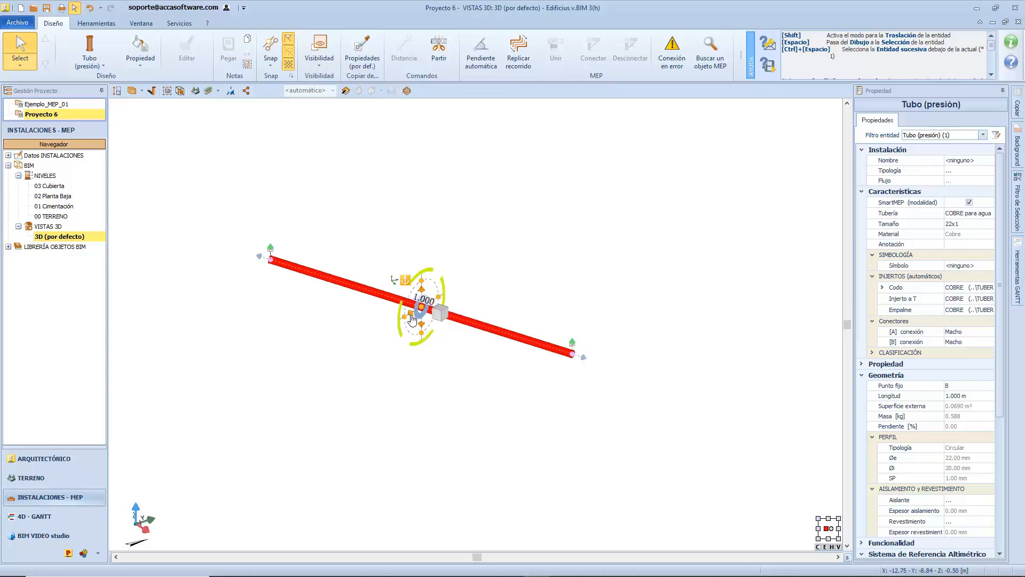
{"action": "left_click", "coordinate": [440, 314]}
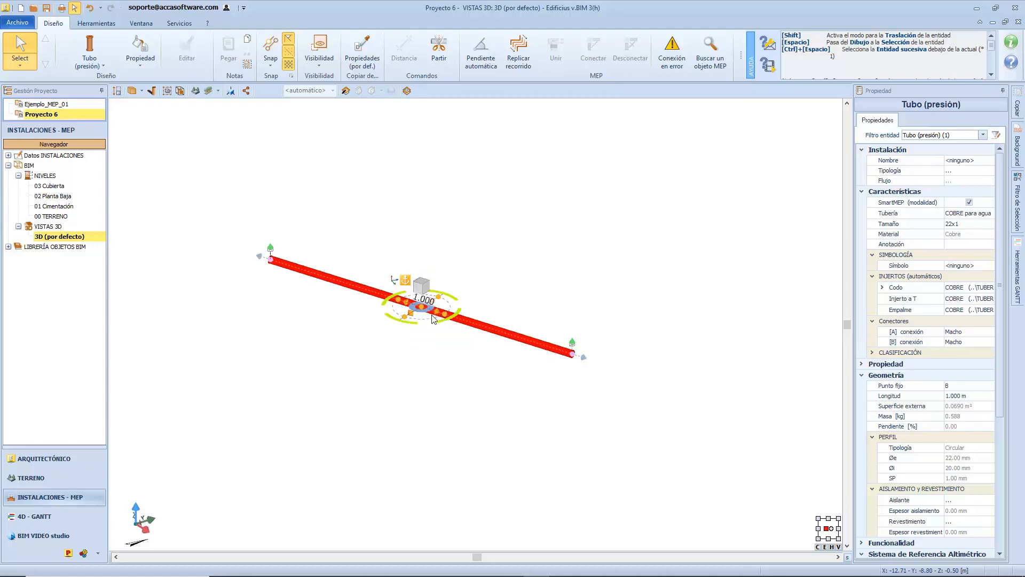
{"action": "left_click", "coordinate": [421, 287]}
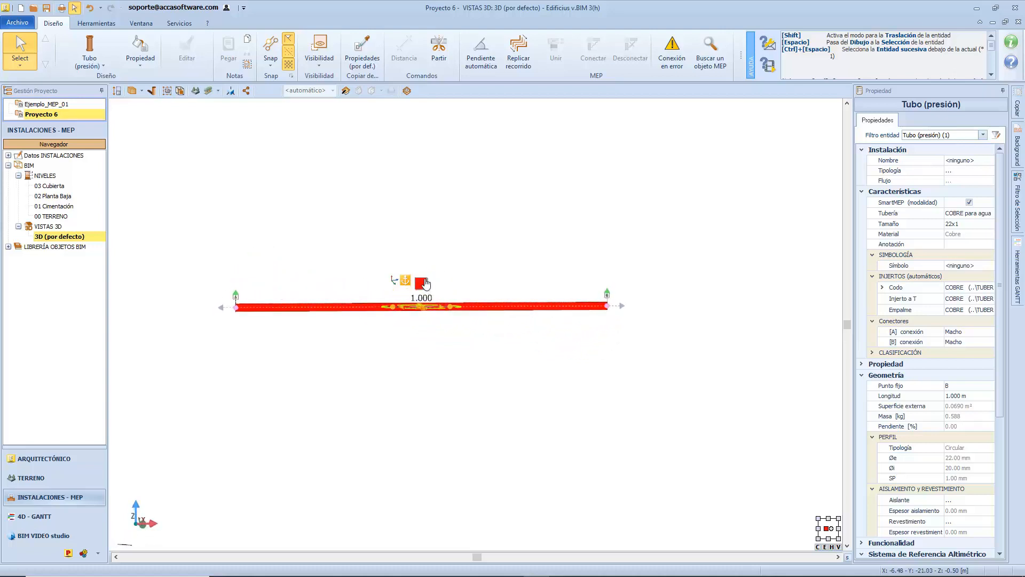
{"action": "left_click", "coordinate": [421, 288]}
{"action": "left_click", "coordinate": [425, 292]}
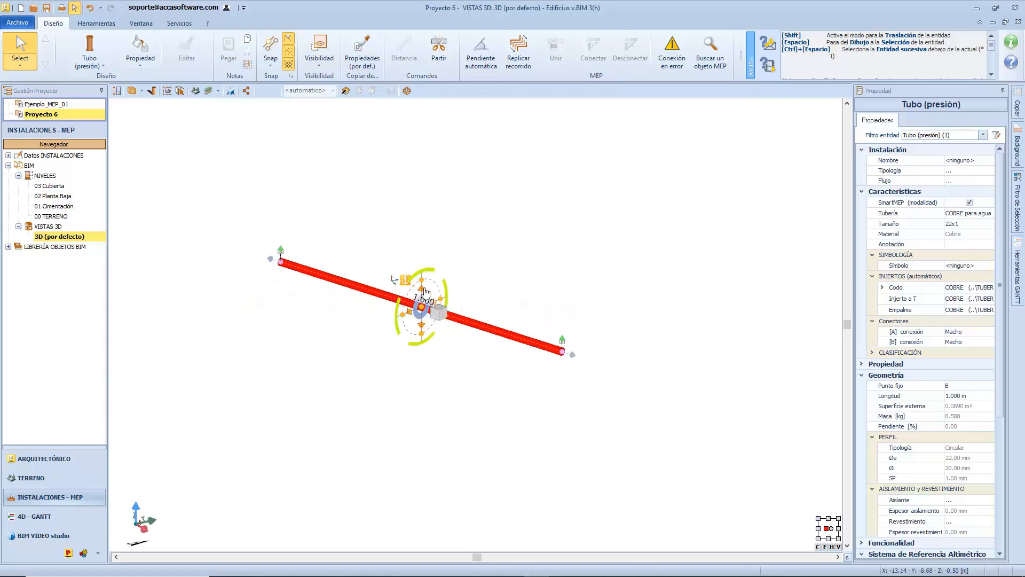
{"action": "mouse_move", "coordinate": [444, 312]}
{"action": "middle_mouse_down"}
{"action": "mouse_move", "coordinate": [394, 308]}
{"action": "mouse_move", "coordinate": [441, 313]}
{"action": "middle_mouse_up"}
{"action": "left_click", "coordinate": [416, 306]}
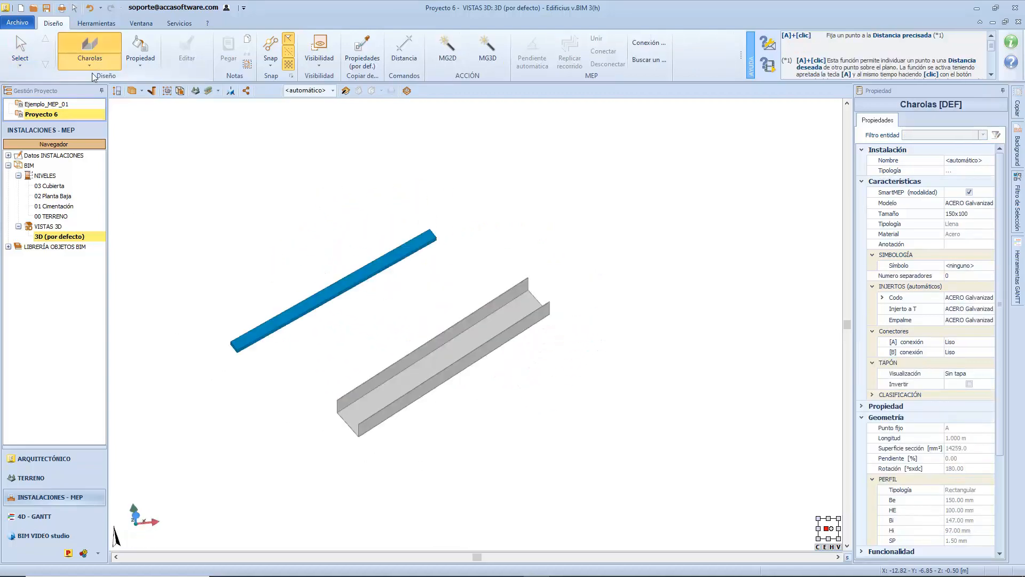
- Insert a 150x100 galvanized sheet air duct about 1 m long alongside the cable tray, running roughly parallel to it
{"action": "left_click", "coordinate": [92, 68]}
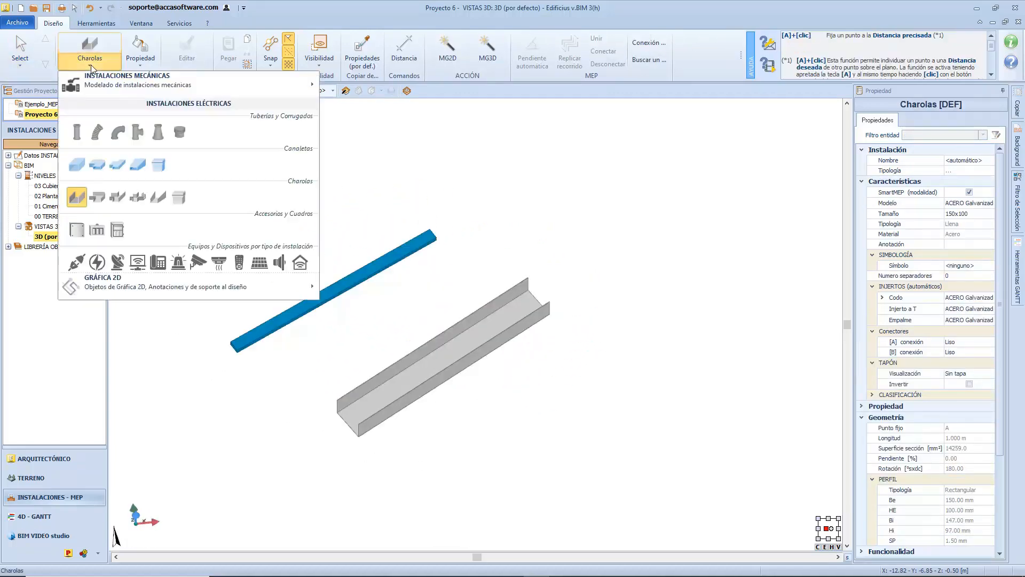
{"action": "mouse_move", "coordinate": [171, 80]}
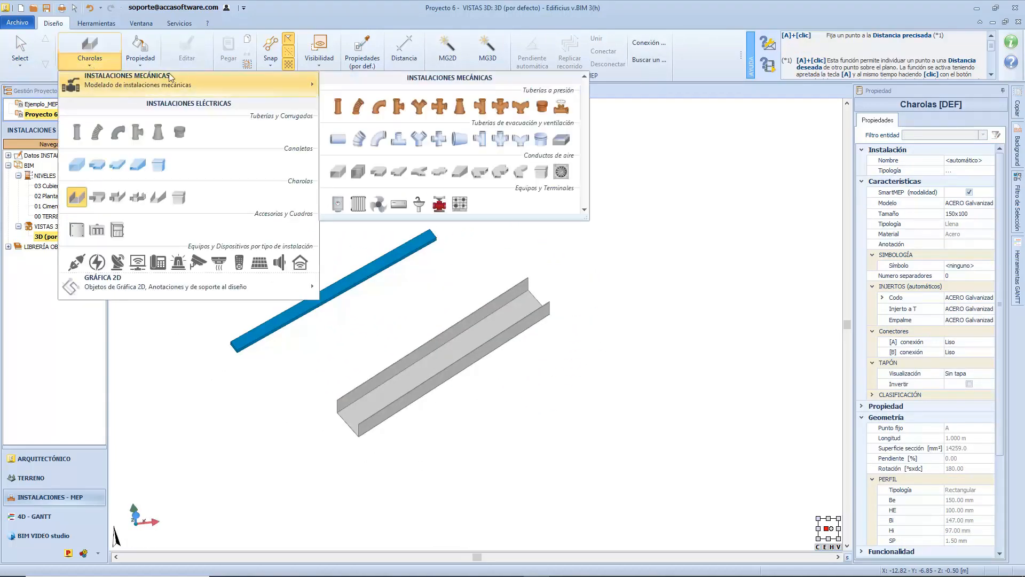
{"action": "left_click", "coordinate": [339, 172]}
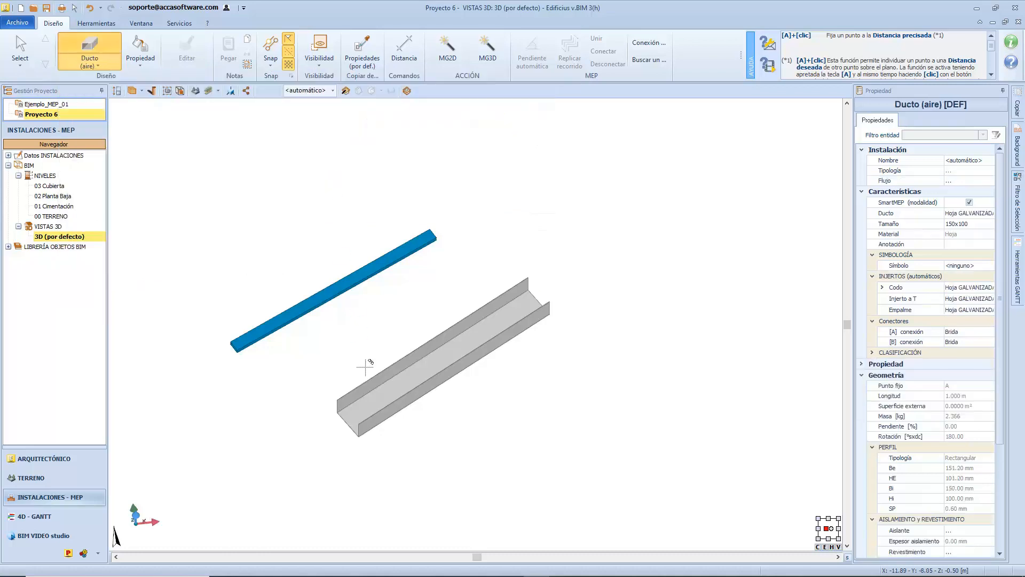
{"action": "left_click", "coordinate": [393, 476]}
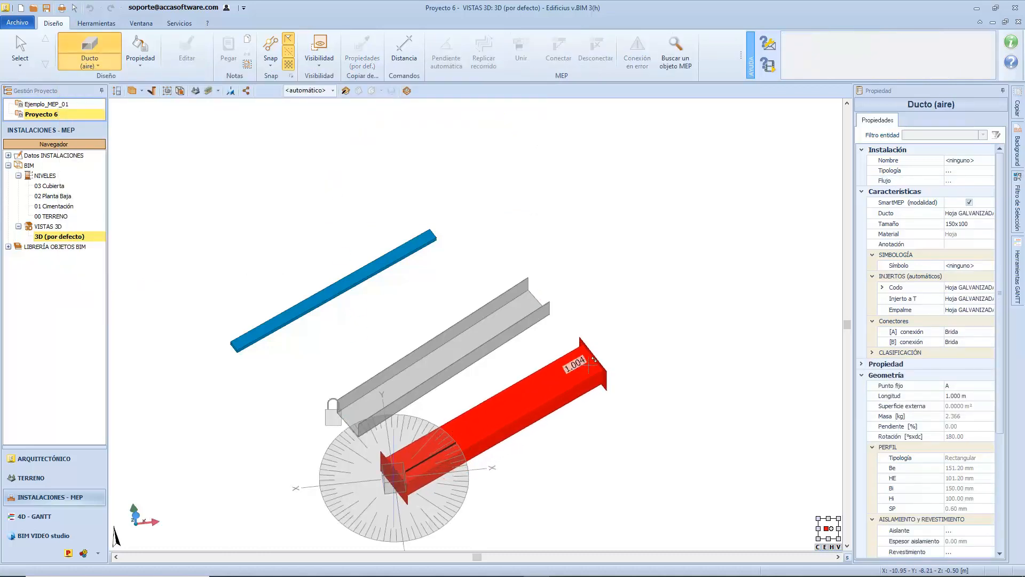
{"action": "scroll", "coordinate": [583, 364], "scroll_direction": "up", "scroll_amount": 2}
{"action": "scroll", "coordinate": [584, 363], "scroll_direction": "down", "scroll_amount": 2}
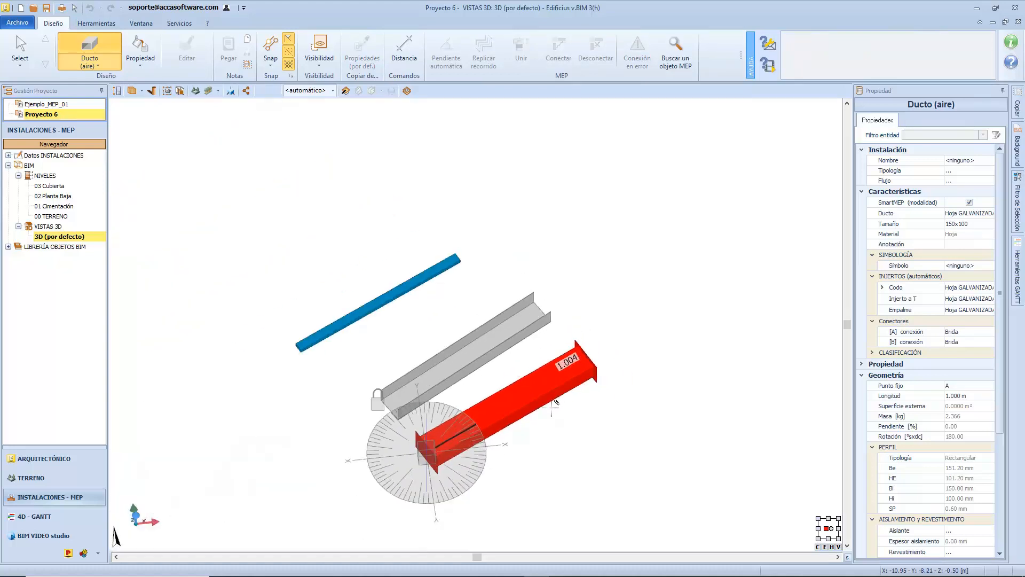
{"action": "left_click", "coordinate": [593, 372]}
{"action": "middle_click_drag", "start_coordinate": [592, 368], "coordinate": [609, 329]}
{"action": "key", "text": "Escape"}
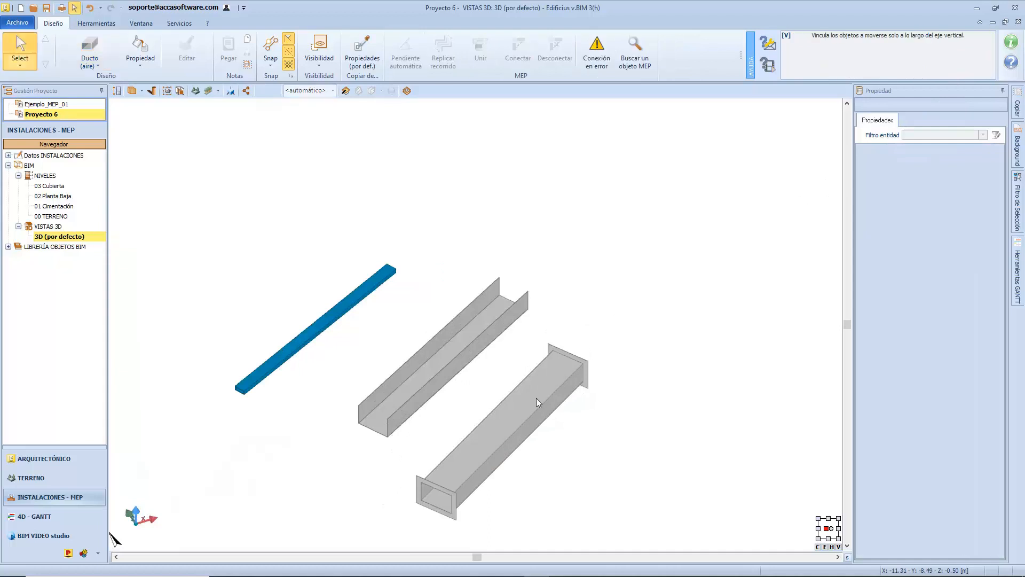
- Set the rotation of the new air duct to 75 degrees about its axis
{"action": "left_click", "coordinate": [535, 399]}
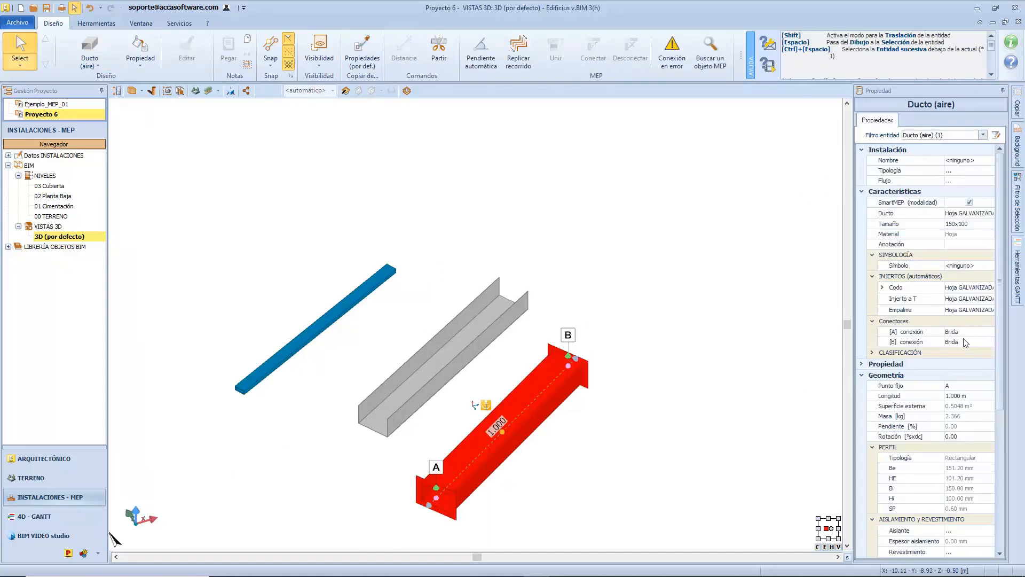
{"action": "scroll", "coordinate": [965, 342], "scroll_direction": "down", "scroll_amount": 3}
{"action": "left_click", "coordinate": [963, 341]}
{"action": "type", "text": "74"}
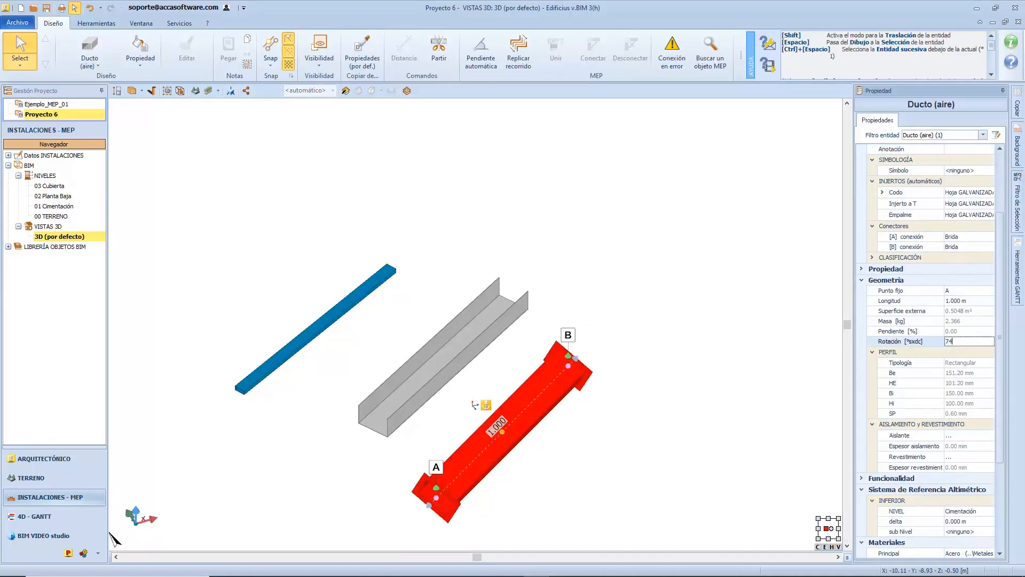
{"action": "key", "text": "Return"}
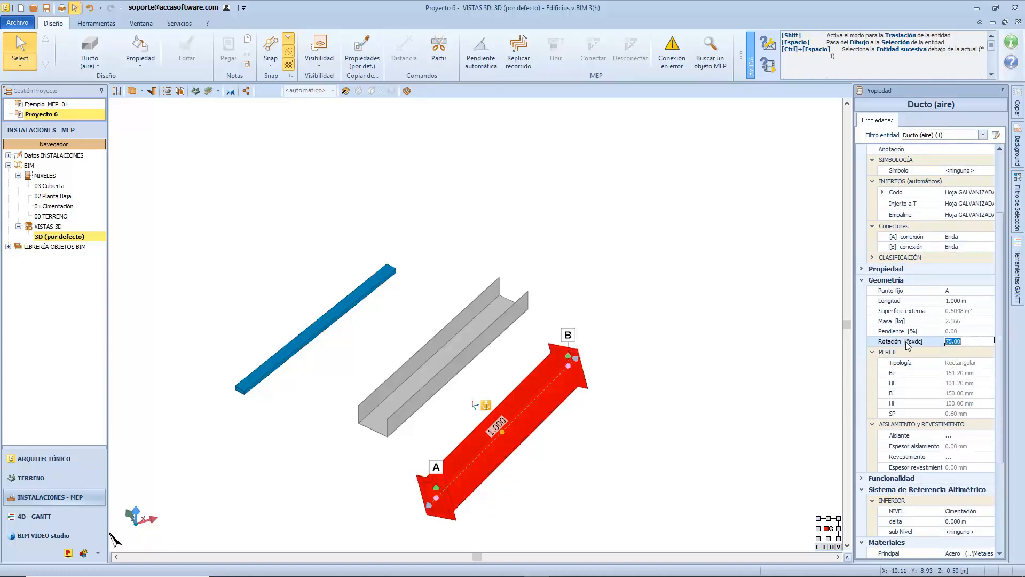
{"action": "middle_click_drag", "start_coordinate": [619, 414], "coordinate": [693, 364]}
{"action": "left_click", "coordinate": [692, 363]}
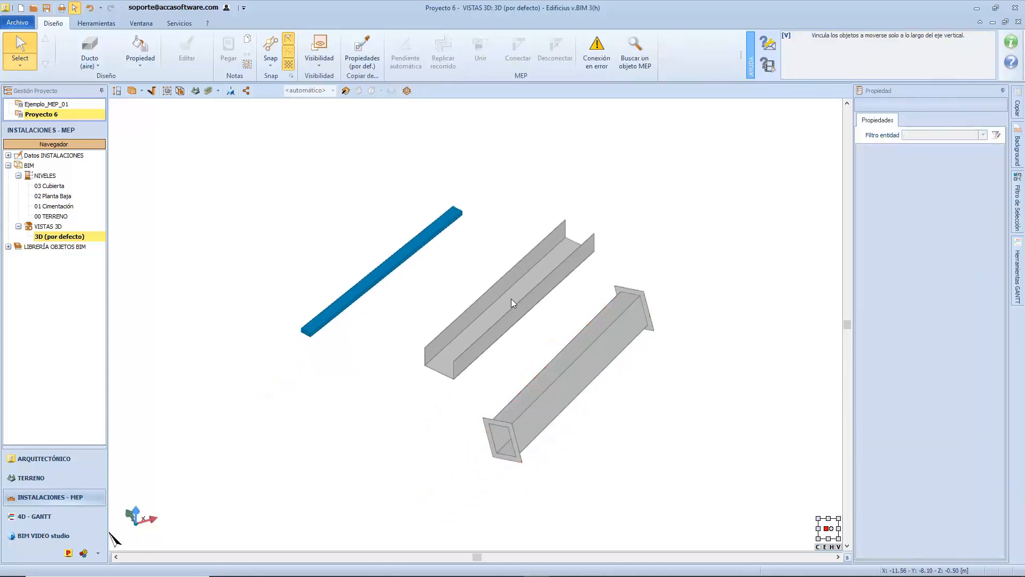
- Set the rotation of the 150x100 cable tray to -45 degrees
{"action": "left_click", "coordinate": [511, 299]}
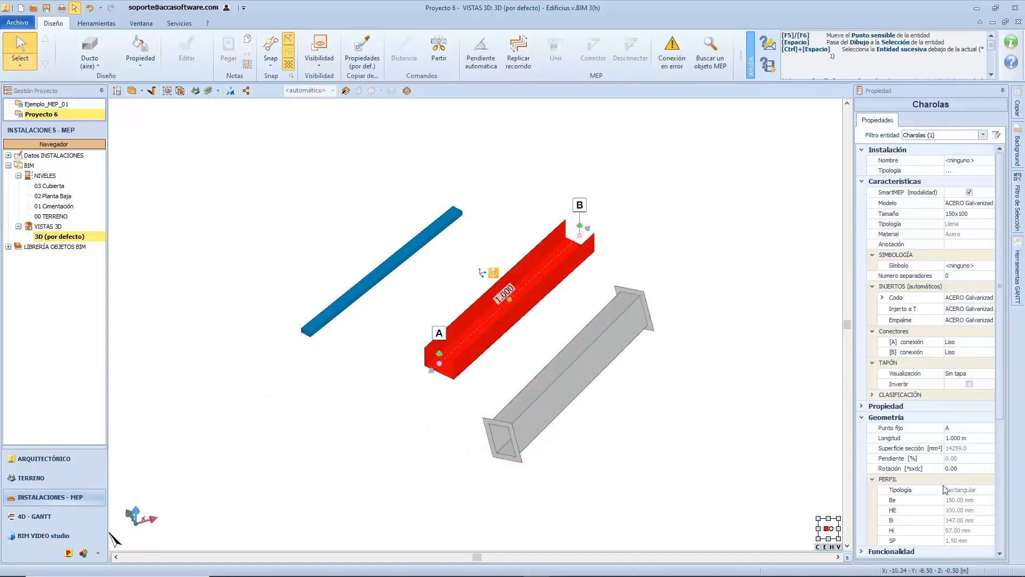
{"action": "left_click", "coordinate": [967, 468]}
{"action": "type", "text": "-"}
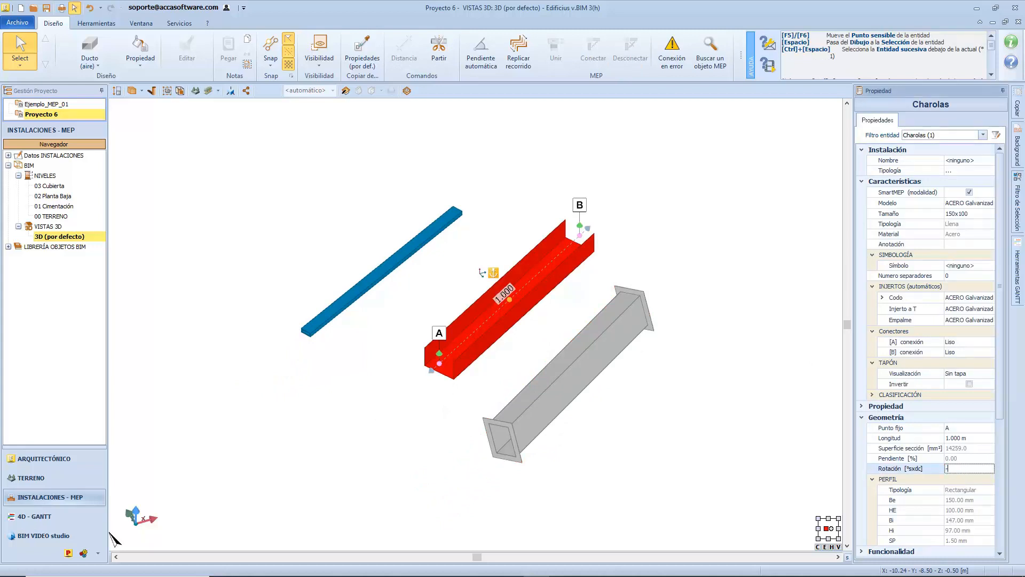
{"action": "type", "text": "45"}
{"action": "key", "text": "Return"}
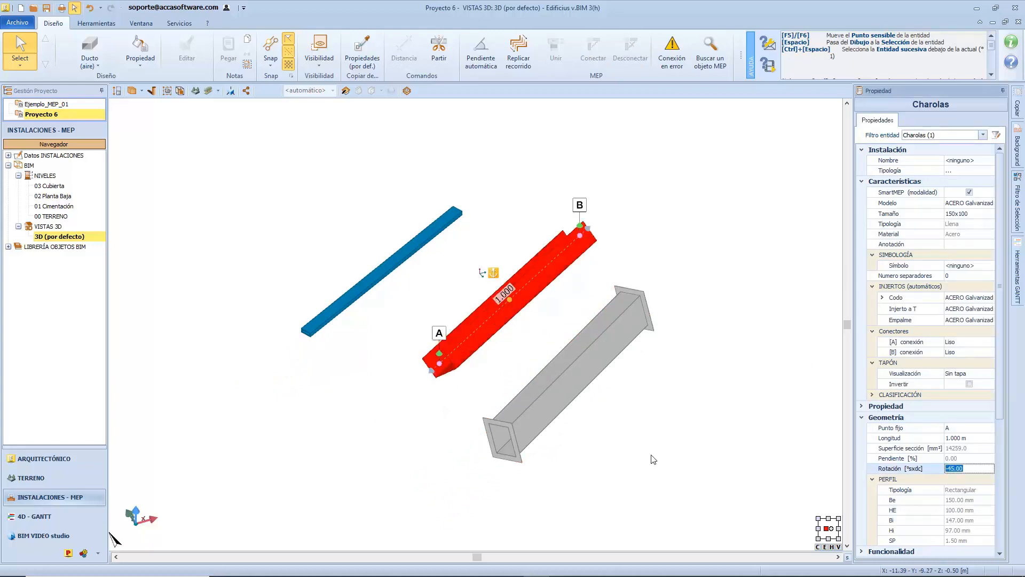
- Set the rotation of the blue 50x20 PVC trunking to -90 degrees and deselect it
{"action": "left_click", "coordinate": [373, 290]}
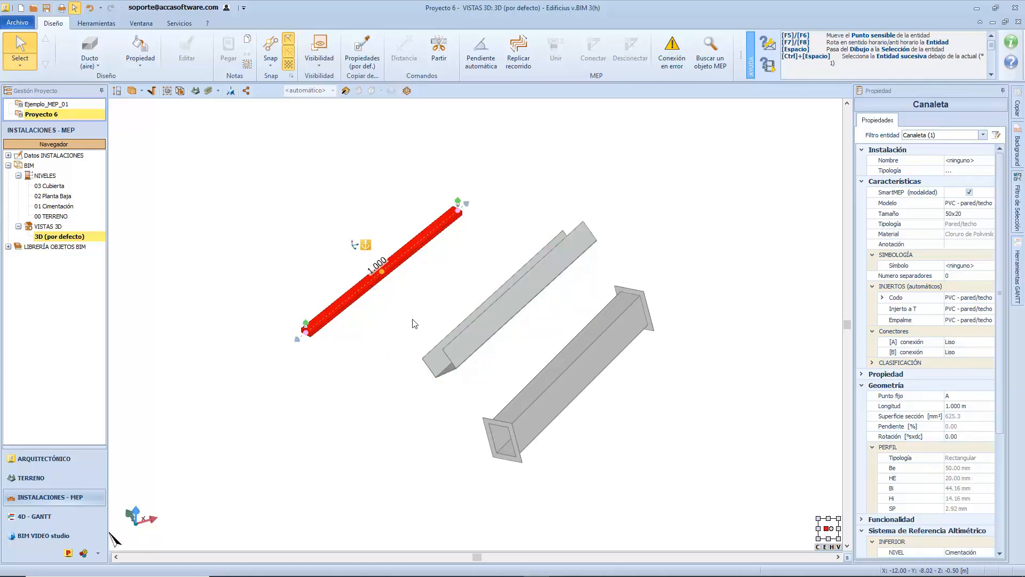
{"action": "left_click", "coordinate": [977, 437]}
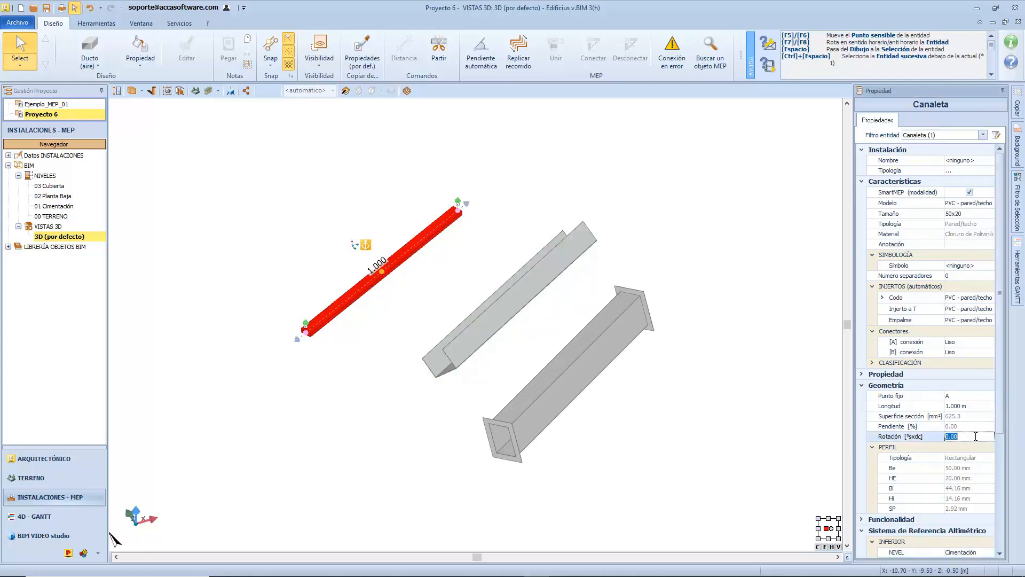
{"action": "type", "text": "-90"}
{"action": "key", "text": "Return"}
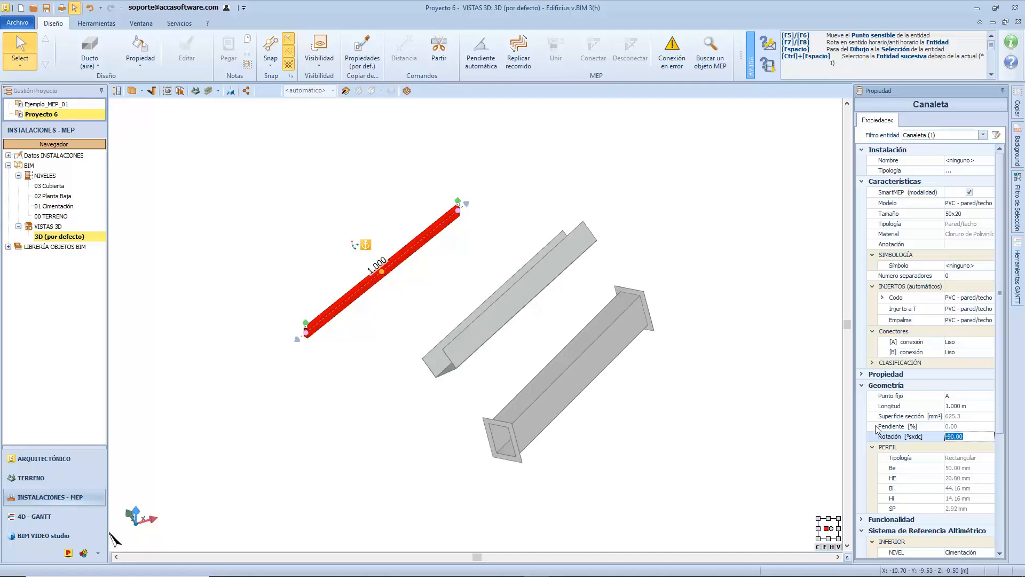
{"action": "left_click", "coordinate": [390, 346]}
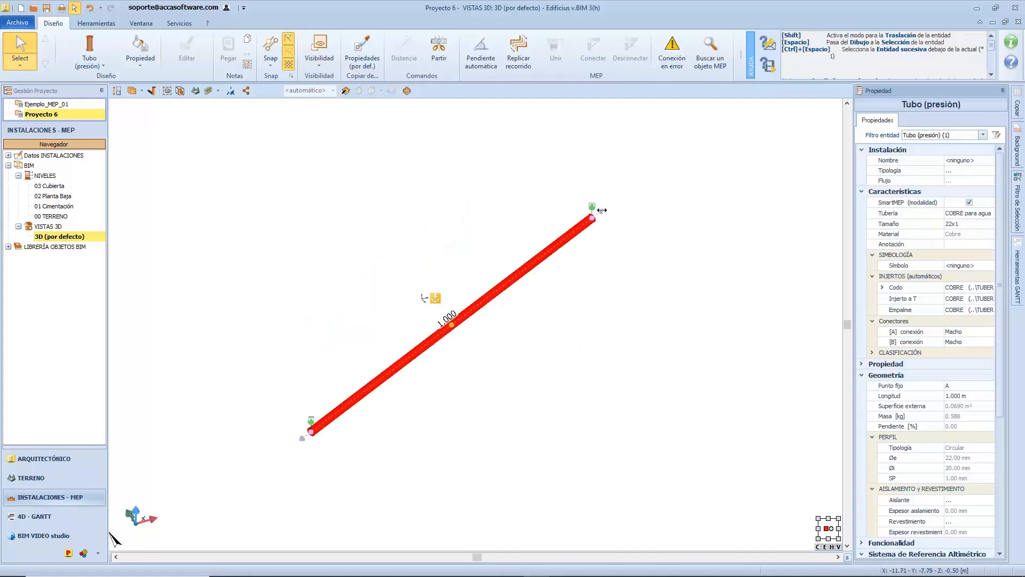
- Stretch the copper pressure pipe from its A end to 1.225 m, and reset its length to 1 m through its dimension
{"action": "left_click_drag", "start_coordinate": [592, 217], "coordinate": [580, 195]}
{"action": "left_click_drag", "start_coordinate": [308, 432], "coordinate": [420, 314]}
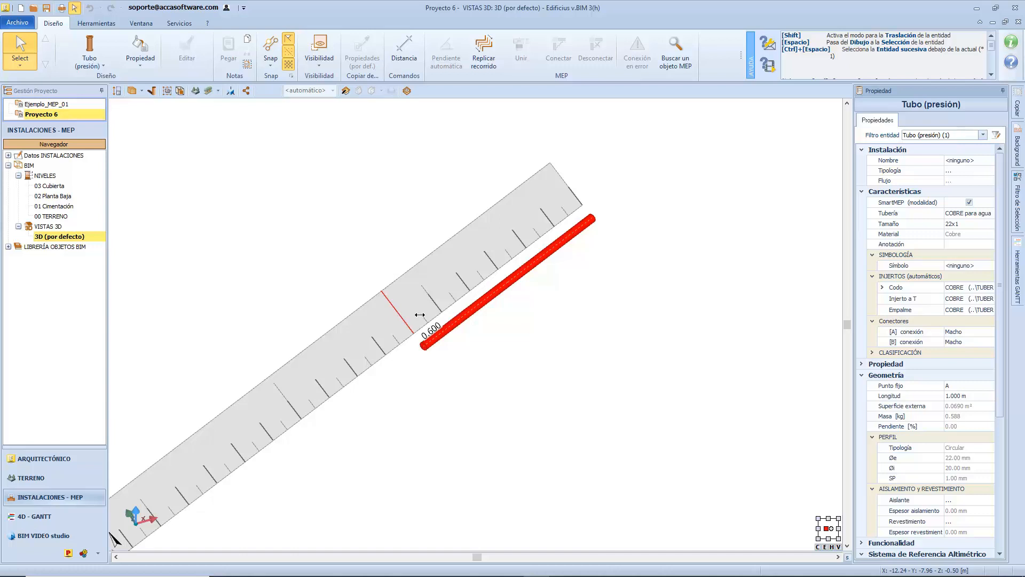
{"action": "left_click_drag", "start_coordinate": [420, 315], "coordinate": [377, 345]}
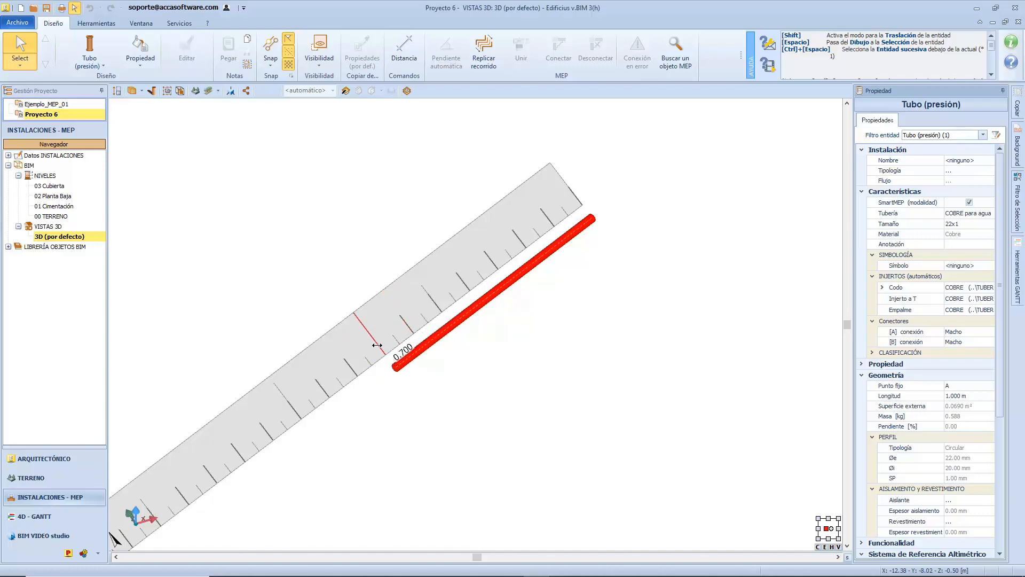
{"action": "type", "text": "1.225"}
{"action": "key", "text": "Return"}
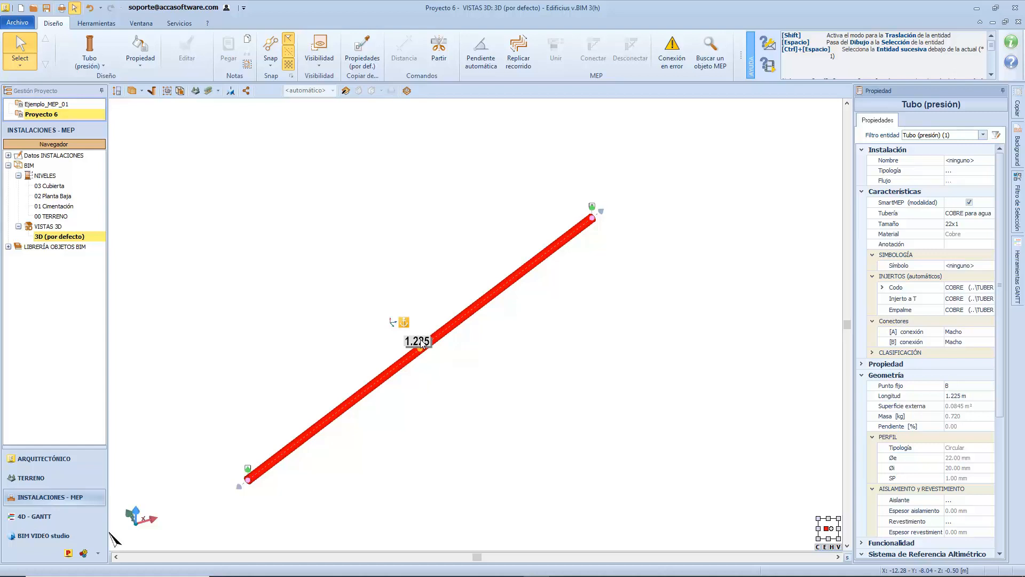
{"action": "type", "text": "1"}
{"action": "key", "text": "Return"}
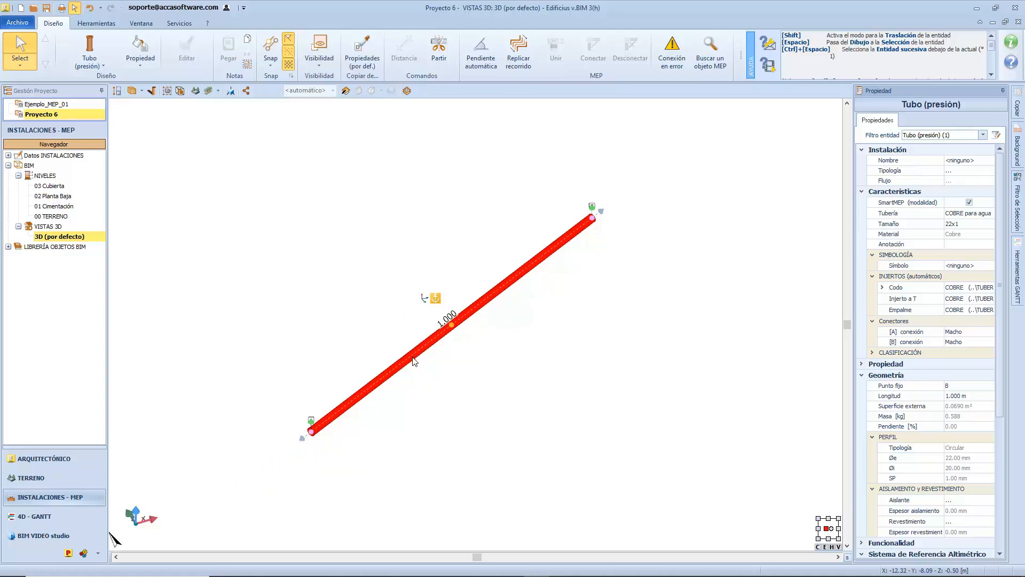
- Set the copper pipe's fixed point to A and its length to 0.80 m
{"action": "left_click", "coordinate": [973, 388]}
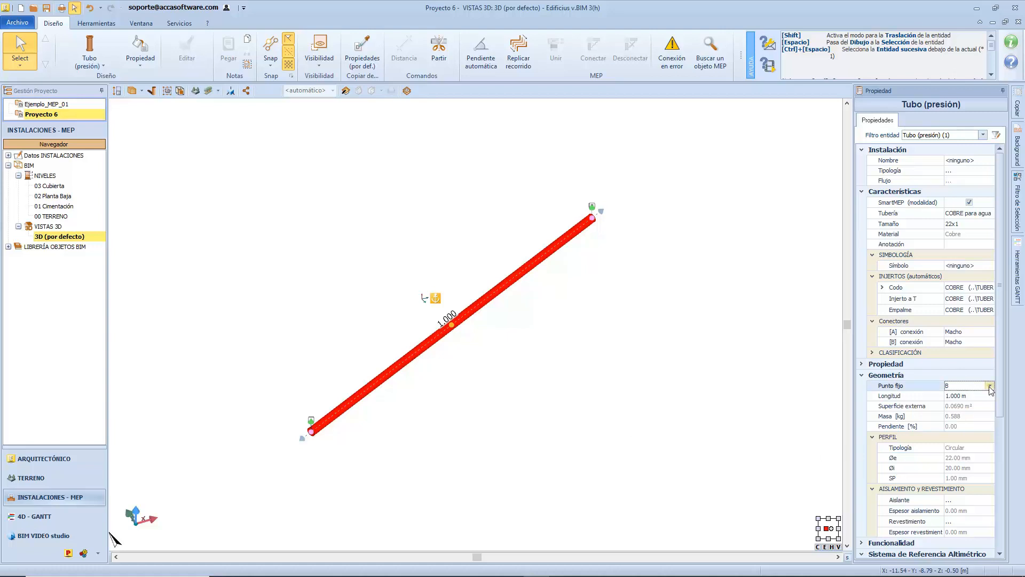
{"action": "left_click", "coordinate": [989, 386]}
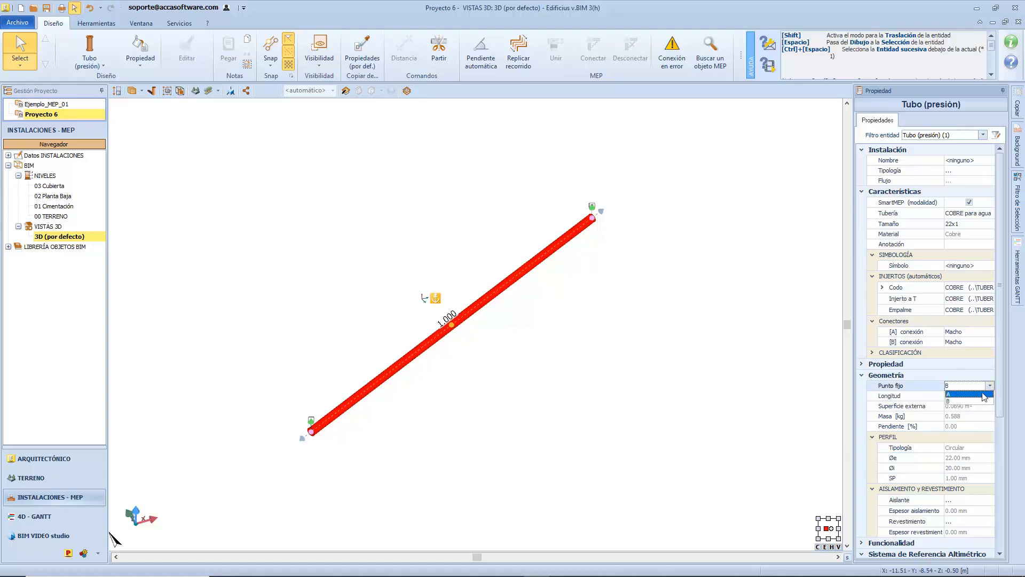
{"action": "left_click", "coordinate": [983, 394]}
{"action": "left_click", "coordinate": [977, 396]}
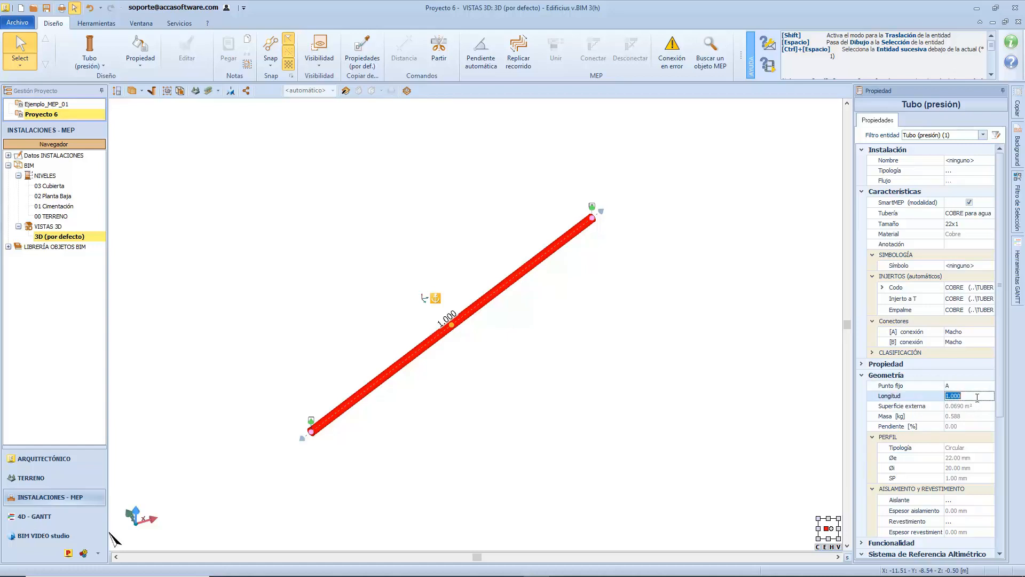
{"action": "type", "text": "0.80"}
{"action": "key", "text": "Return"}
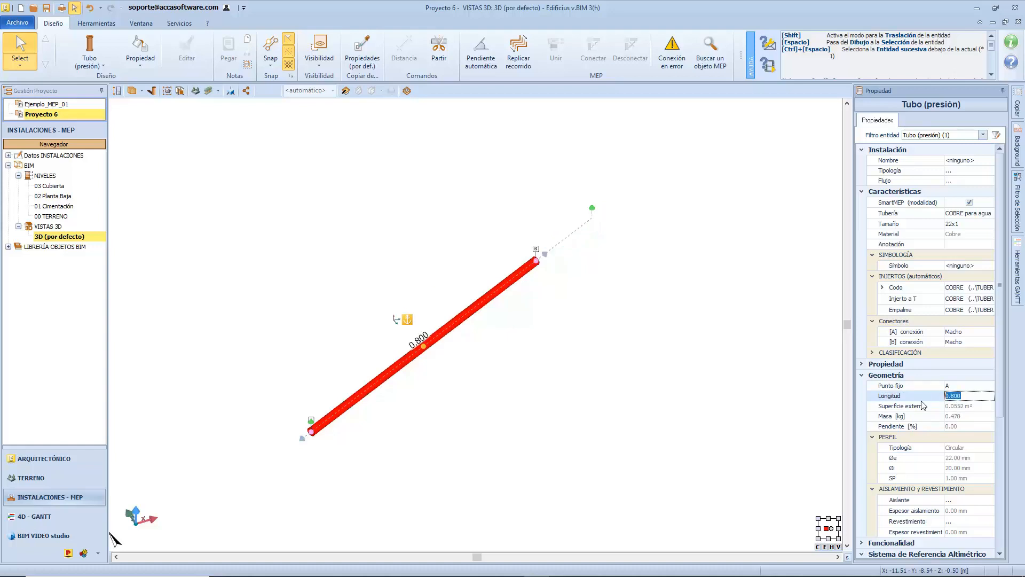
- Set the copper pipe's length to 1 m and its fixed point to B
{"action": "type", "text": "1"}
{"action": "key", "text": "Return"}
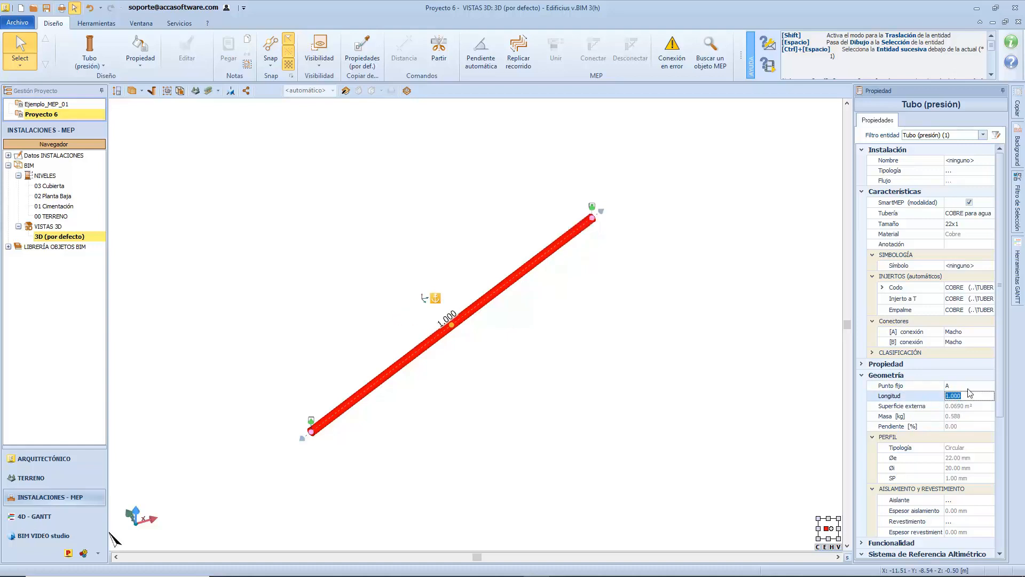
{"action": "left_click", "coordinate": [969, 389]}
{"action": "left_click", "coordinate": [989, 386]}
{"action": "left_click", "coordinate": [974, 396]}
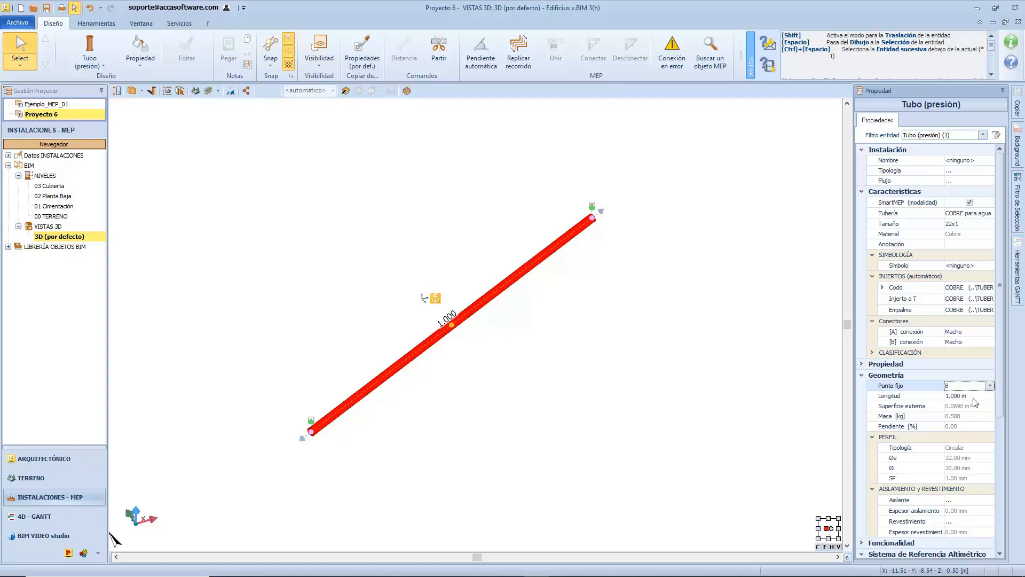
- Set the copper pipe's length to 0.8 m, and reset it to 1 m and deselect the pipe
{"action": "left_click", "coordinate": [974, 398]}
{"action": "type", "text": "0."}
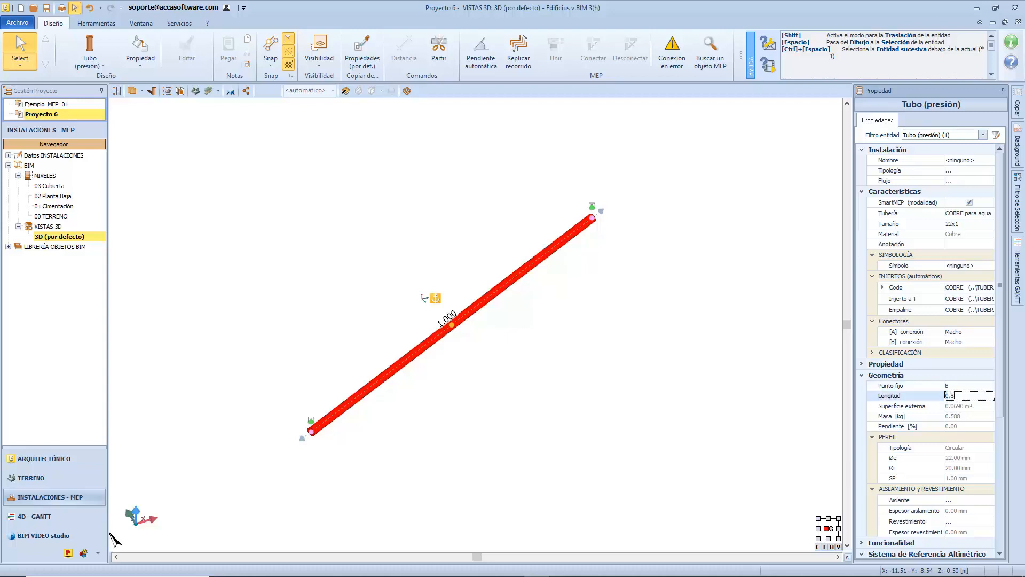
{"action": "type", "text": "8"}
{"action": "key", "text": "Return"}
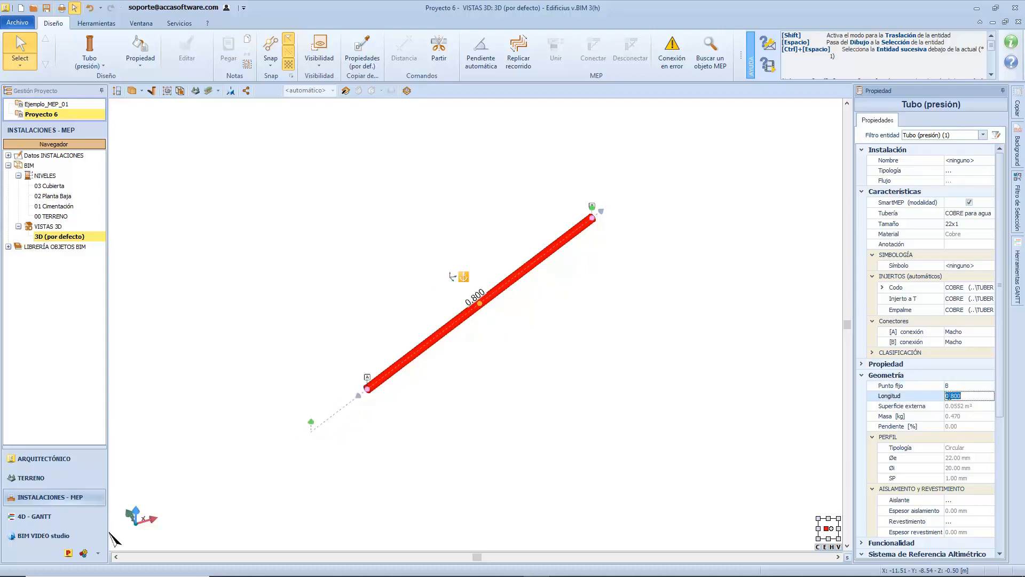
{"action": "key", "text": "Return"}
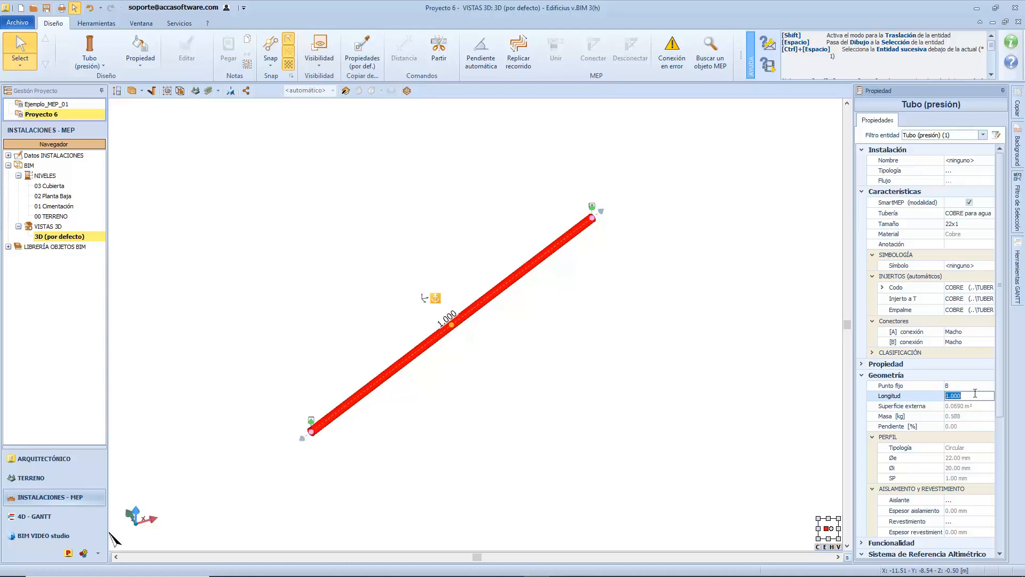
{"action": "left_click", "coordinate": [576, 372]}
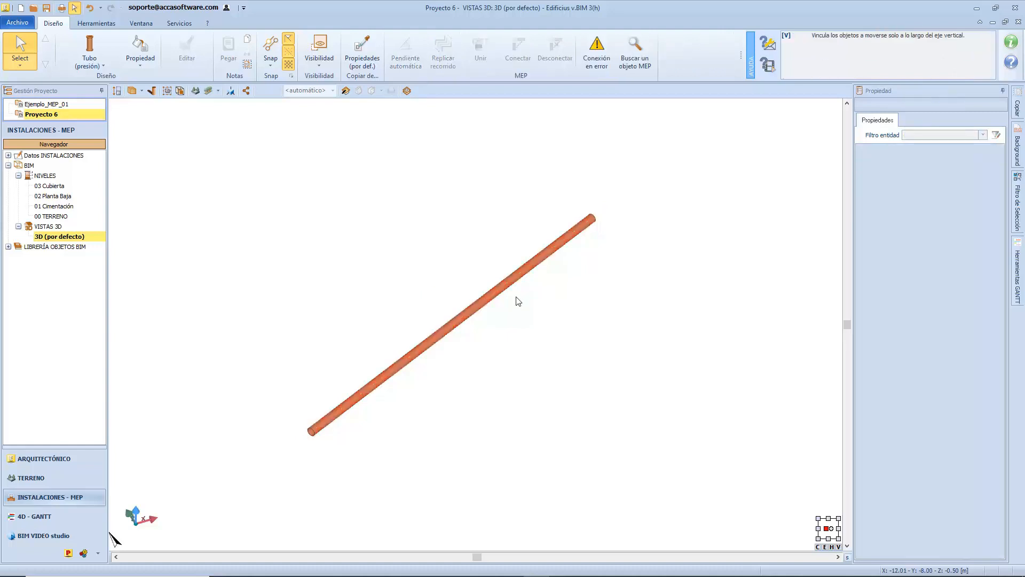
- Raise the copper pipe's B end vertically to a slope of about 7%, and move its A end vertically for a length of about 1.16 m
{"action": "left_click", "coordinate": [508, 289]}
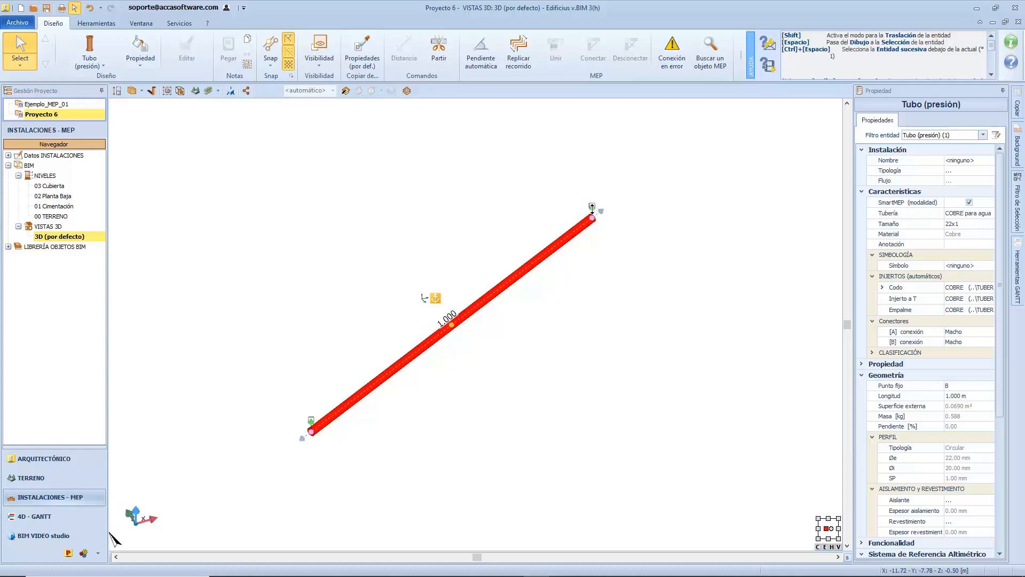
{"action": "mouse_move", "coordinate": [592, 207]}
{"action": "left_mouse_down"}
{"action": "mouse_move", "coordinate": [594, 462]}
{"action": "mouse_move", "coordinate": [598, 141]}
{"action": "mouse_move", "coordinate": [597, 472]}
{"action": "mouse_move", "coordinate": [585, 284]}
{"action": "mouse_move", "coordinate": [592, 249]}
{"action": "mouse_move", "coordinate": [631, 250]}
{"action": "mouse_move", "coordinate": [597, 224]}
{"action": "mouse_move", "coordinate": [597, 188]}
{"action": "left_mouse_up"}
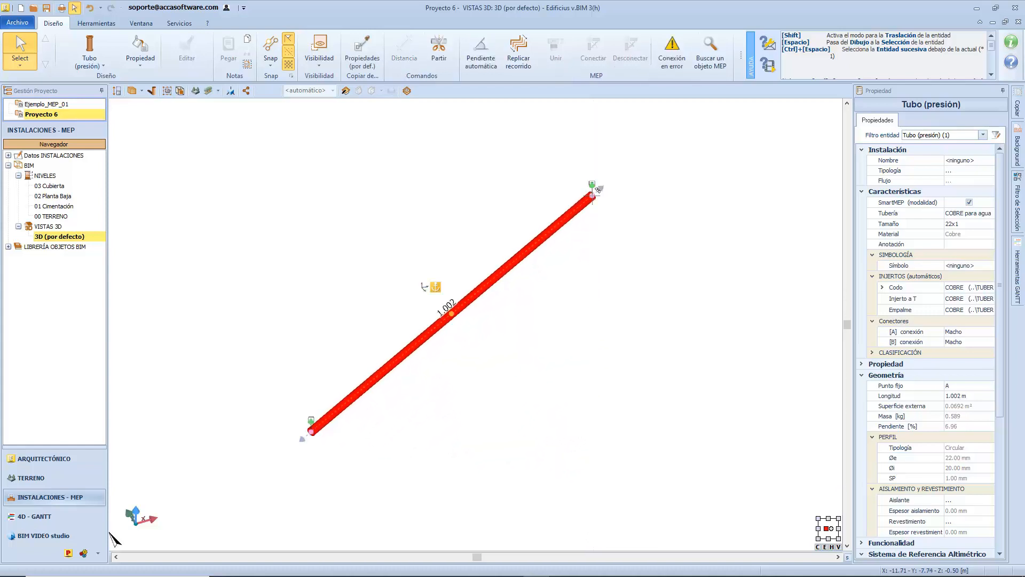
{"action": "left_click", "coordinate": [312, 430]}
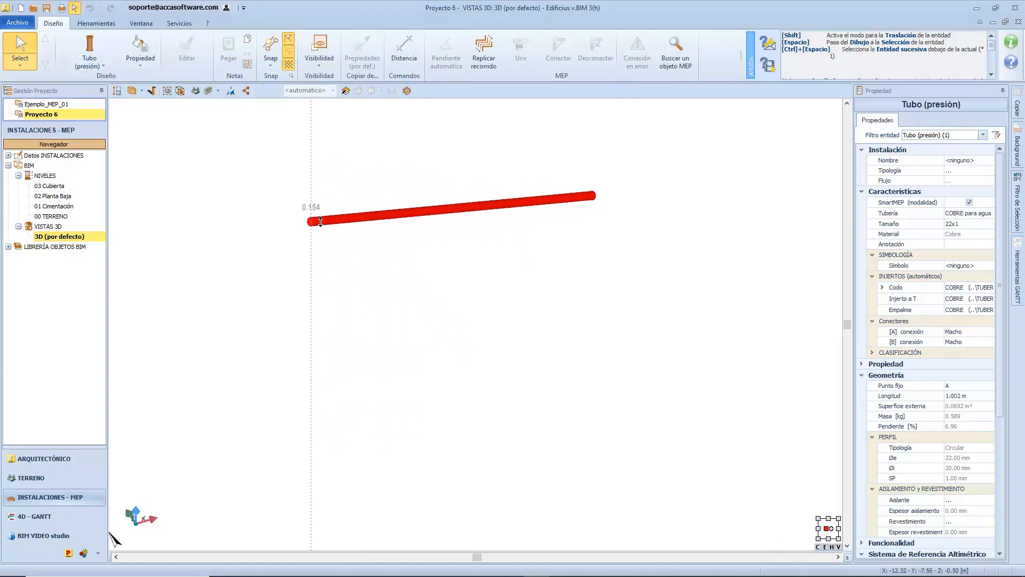
{"action": "left_click", "coordinate": [321, 221]}
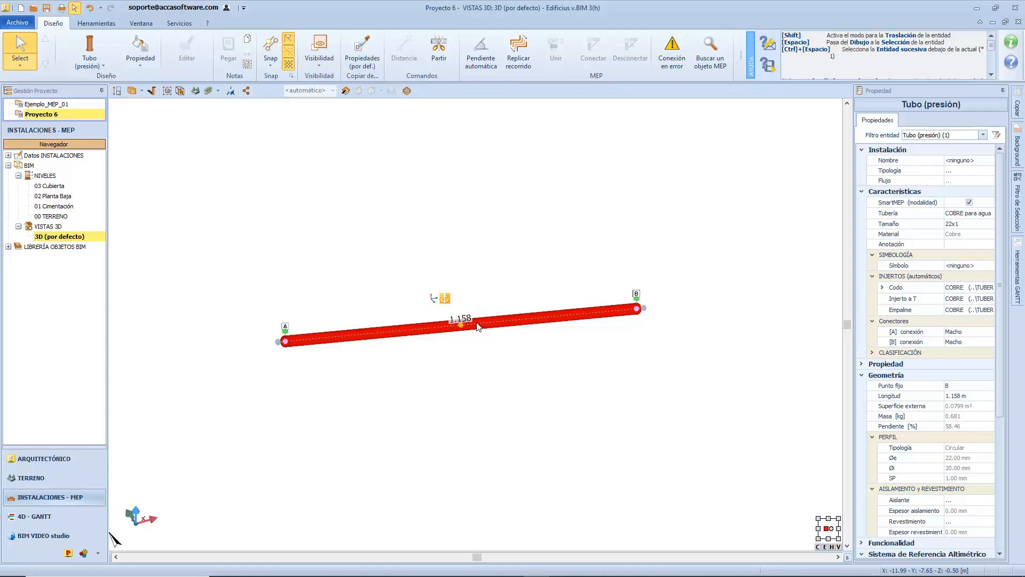
- Reposition the copper pipe's B end with the angle and distance guides, giving the pipe a length of about 1 m
{"action": "left_click", "coordinate": [637, 307]}
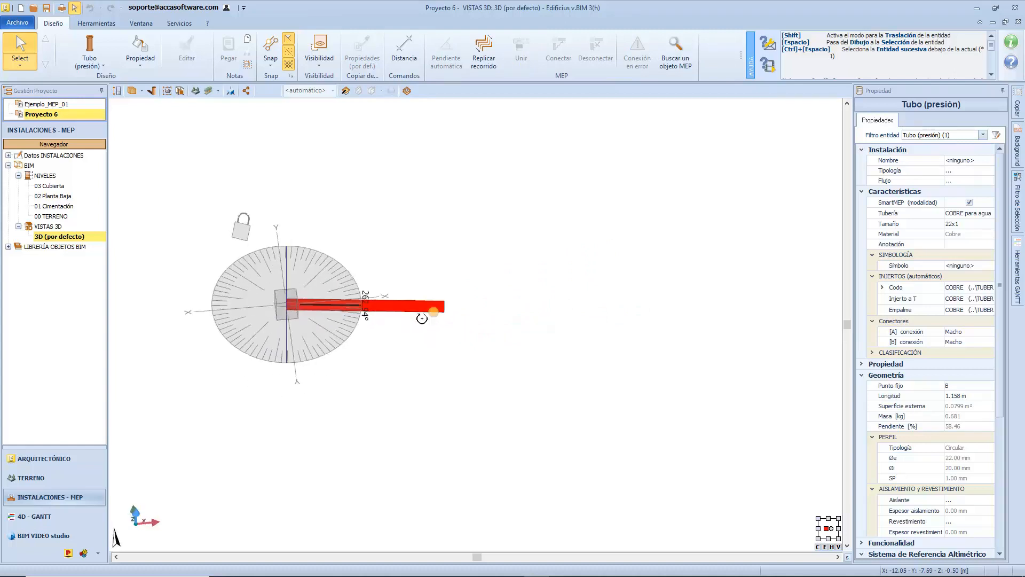
{"action": "middle_click_drag", "start_coordinate": [421, 318], "coordinate": [403, 319]}
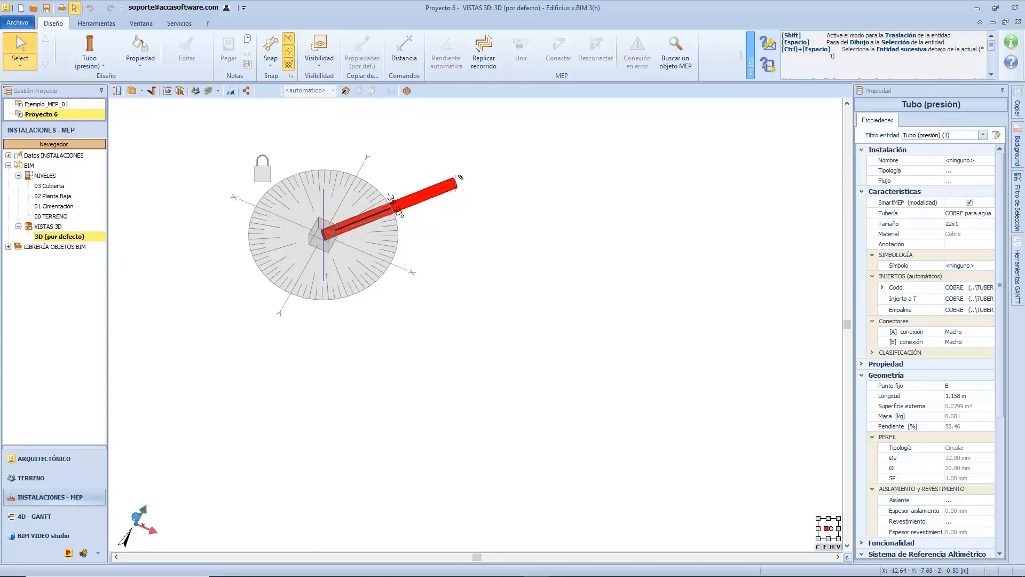
{"action": "left_click", "coordinate": [372, 218]}
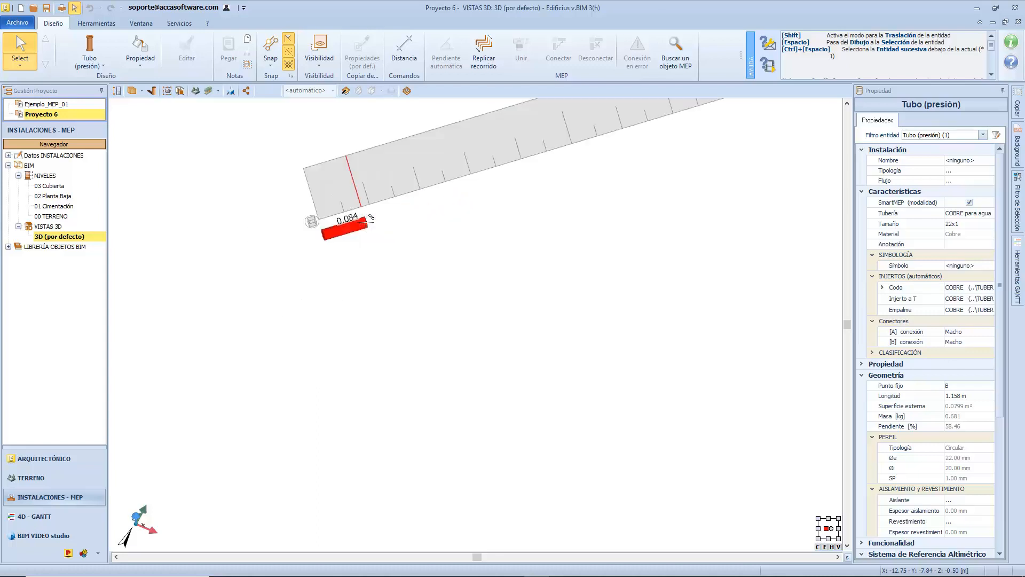
{"action": "middle_click_drag", "start_coordinate": [563, 173], "coordinate": [473, 354]}
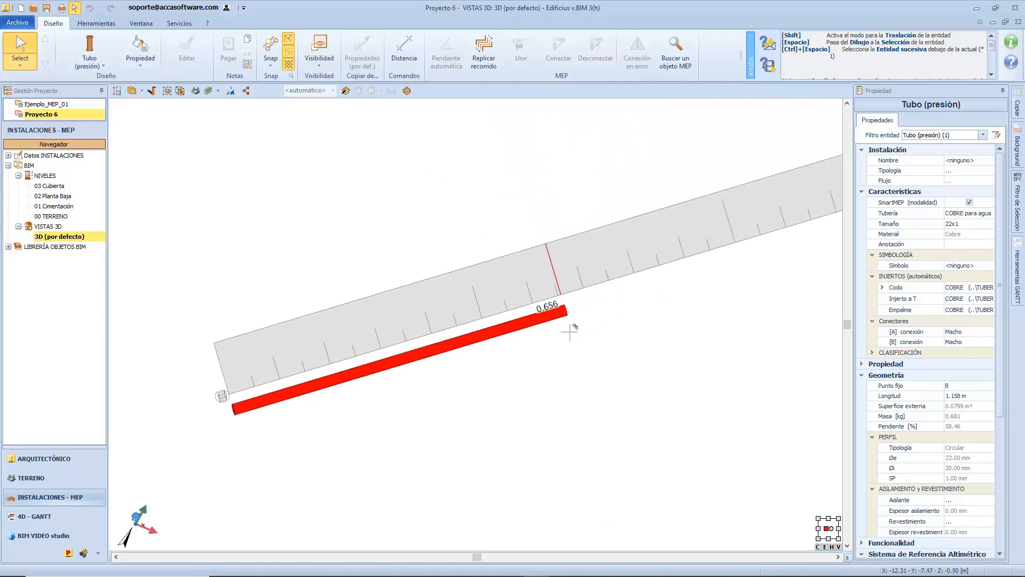
{"action": "left_click", "coordinate": [724, 212]}
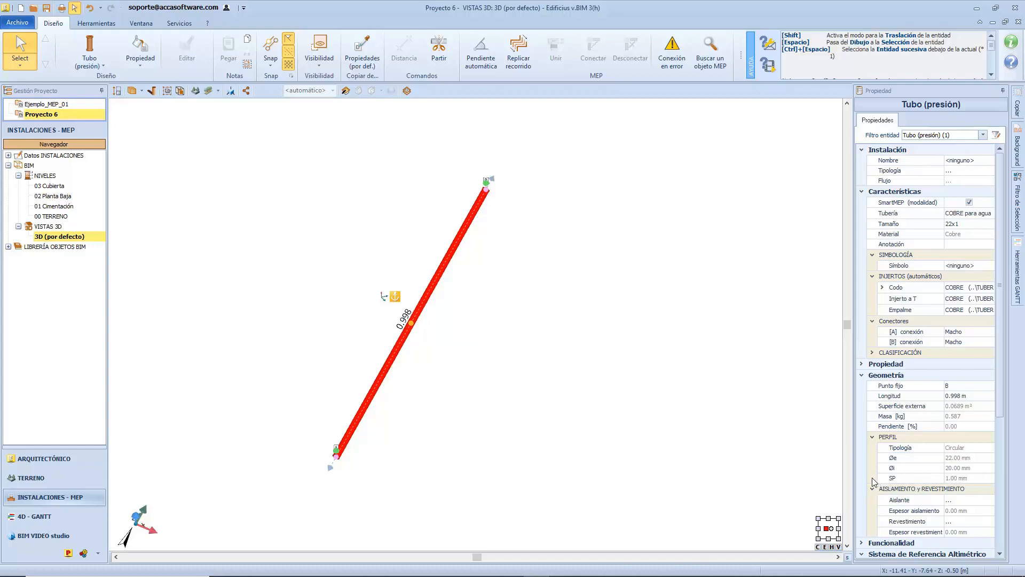
- Open the BIM object library for the copper pipe's insulation, close the online library and expand the Elementos HOMOGÉNEOS category
{"action": "left_click", "coordinate": [872, 436]}
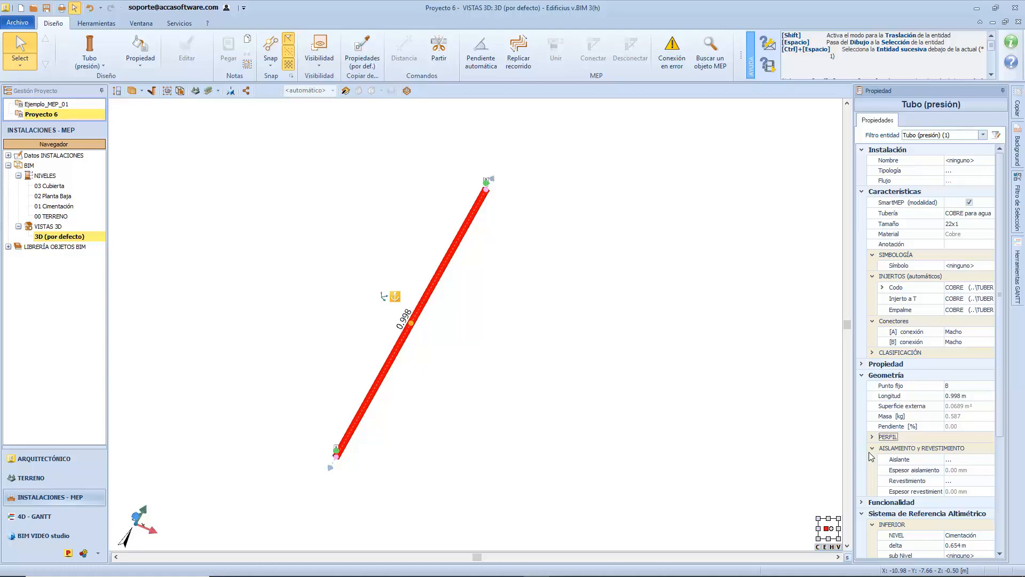
{"action": "left_click", "coordinate": [970, 460]}
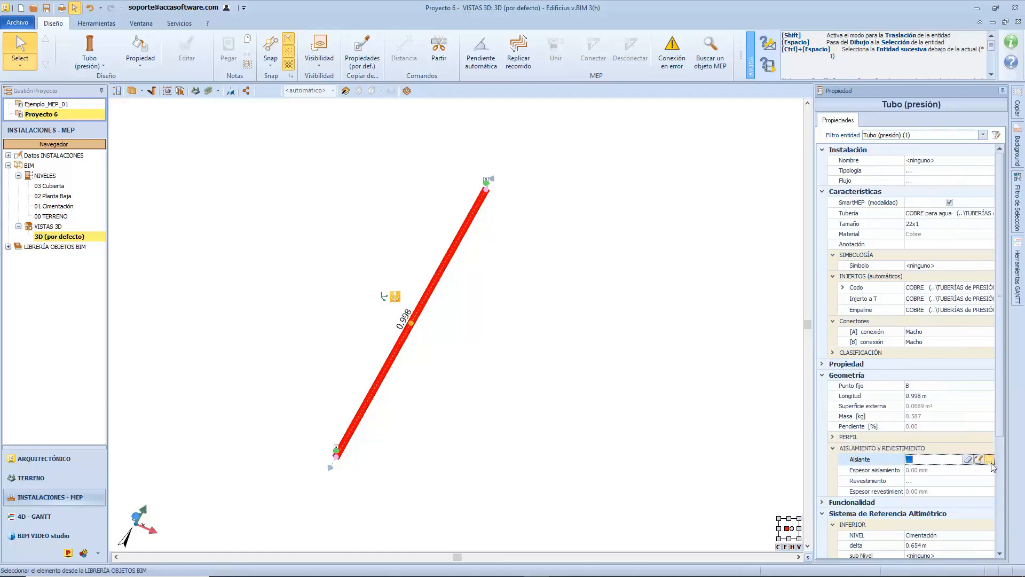
{"action": "left_click", "coordinate": [989, 460]}
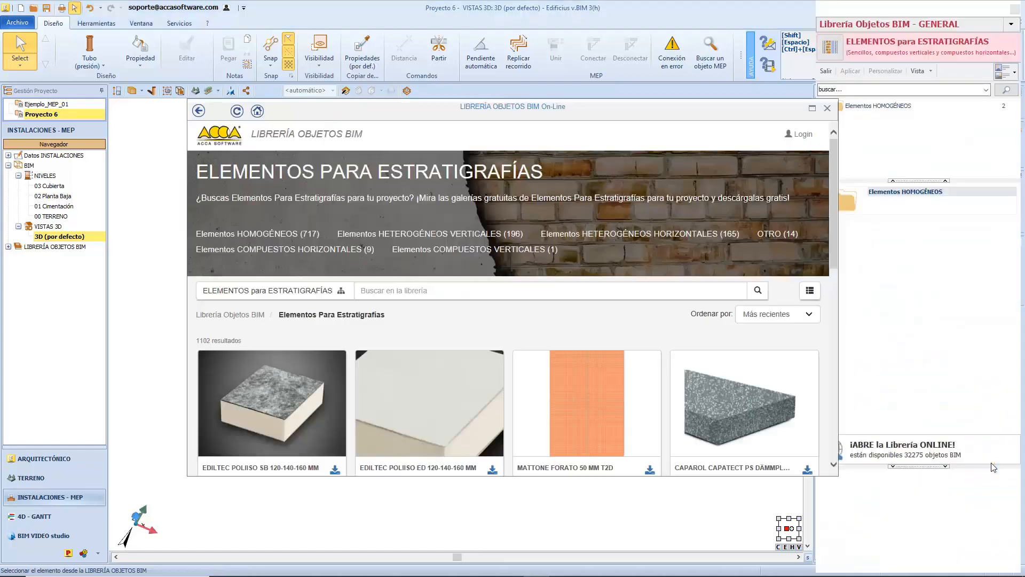
{"action": "left_click", "coordinate": [827, 110]}
{"action": "double_click", "coordinate": [883, 106]}
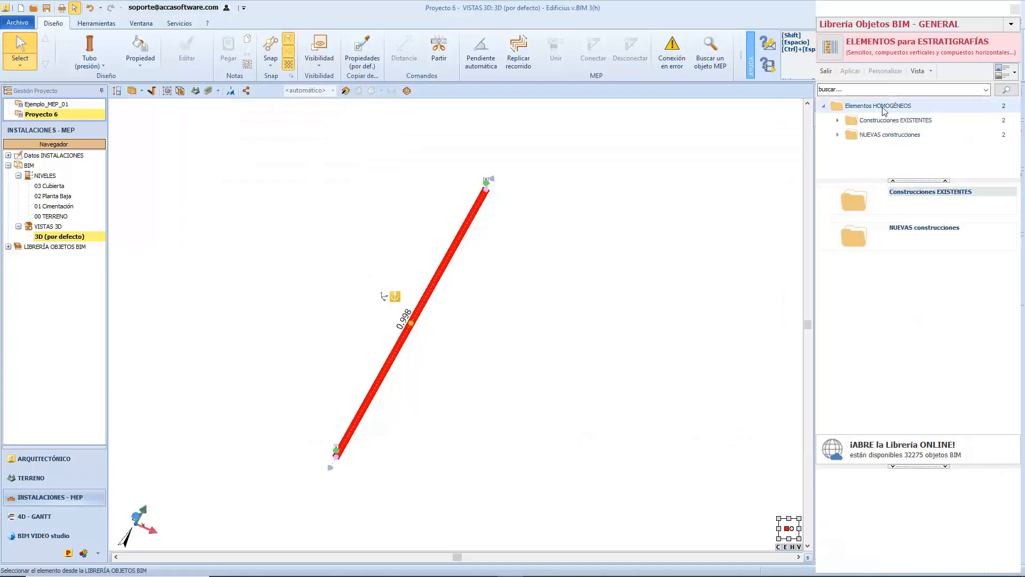
- Assign Fieltros resinados de rocas feldespáticas, from the mineral fibre insulators for existing constructions, as the copper pipe's insulation
{"action": "left_click", "coordinate": [838, 120]}
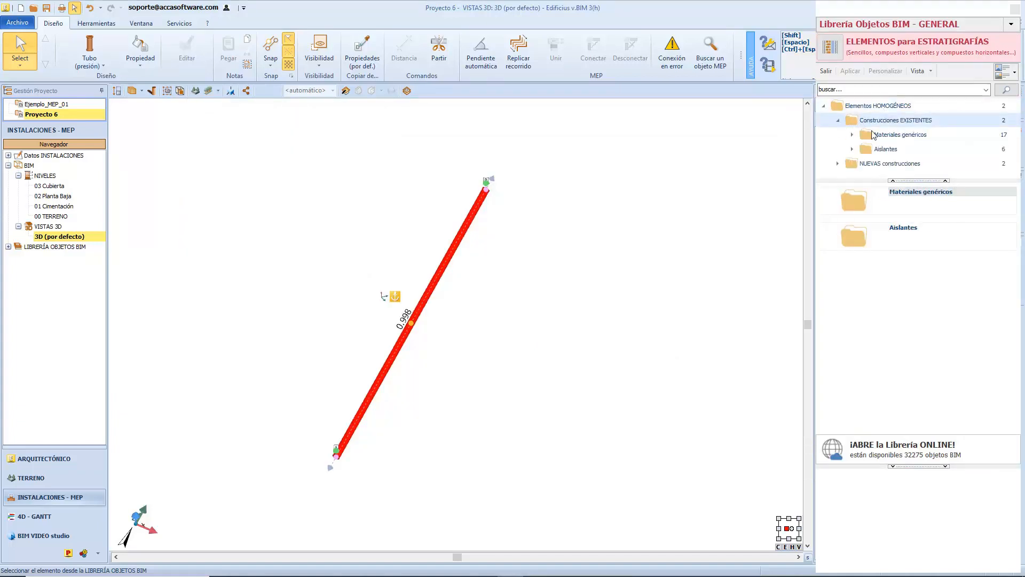
{"action": "left_click", "coordinate": [873, 134]}
{"action": "left_click", "coordinate": [879, 150]}
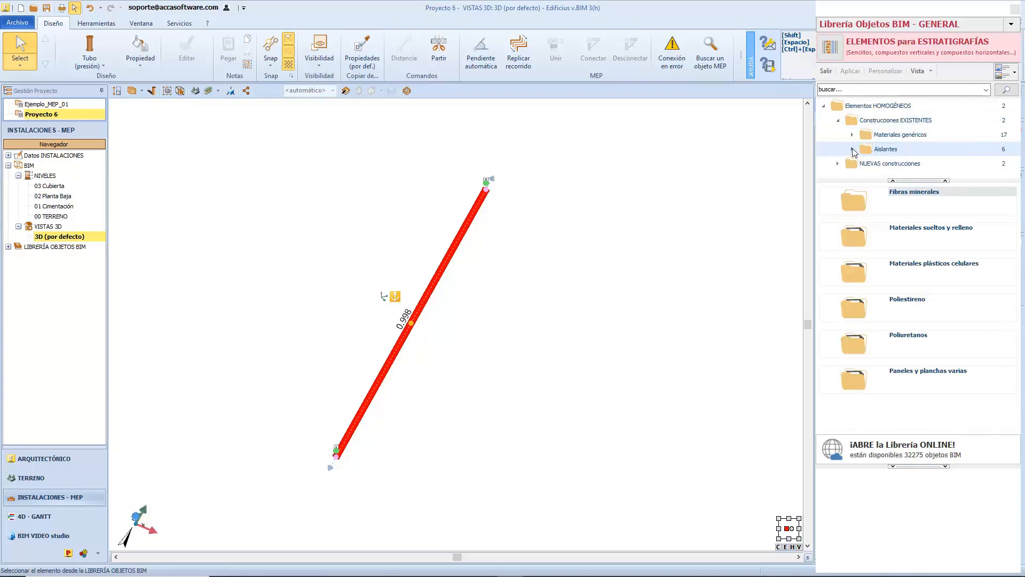
{"action": "double_click", "coordinate": [846, 271]}
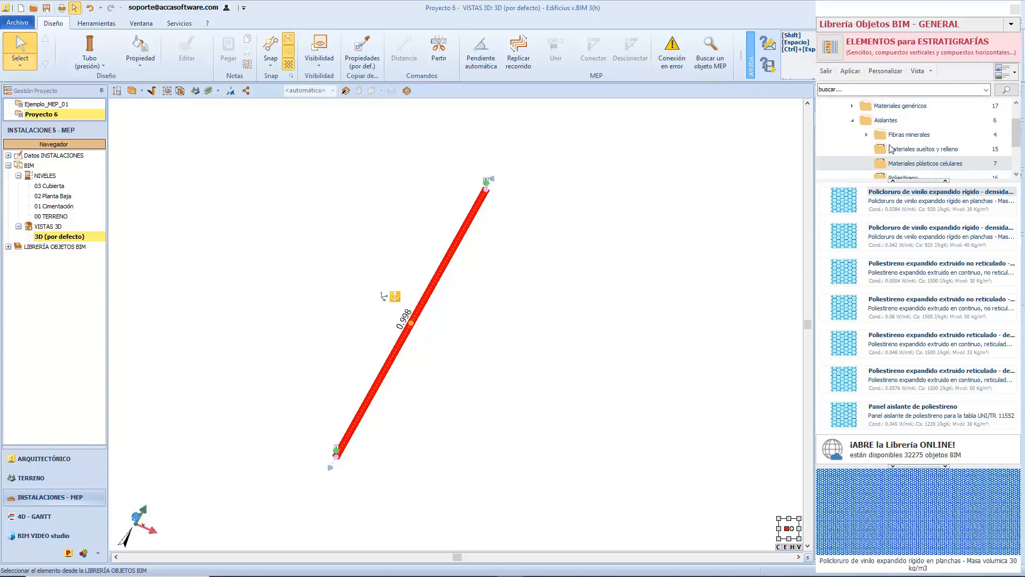
{"action": "left_click", "coordinate": [865, 136]}
{"action": "left_click", "coordinate": [922, 161]}
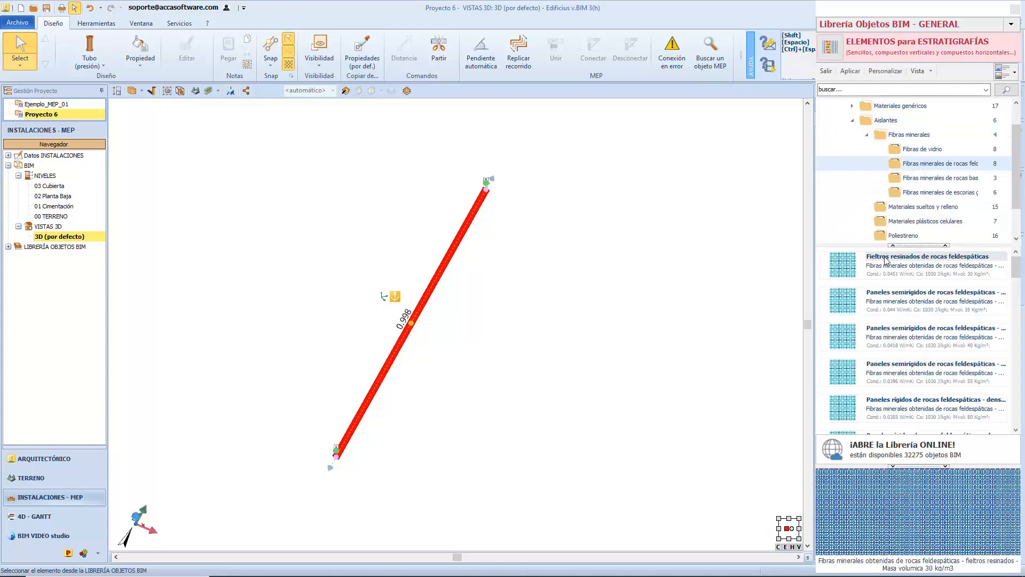
{"action": "double_click", "coordinate": [884, 260]}
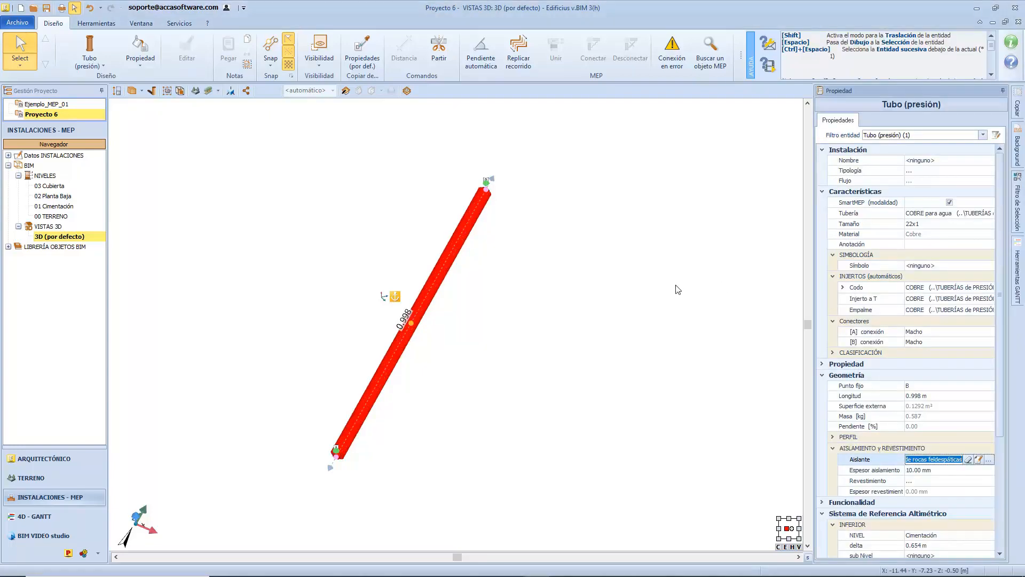
- Set the copper pipe's insulation thickness to 2.5 mm and deselect it to inspect the insulated end
{"action": "left_click", "coordinate": [938, 471]}
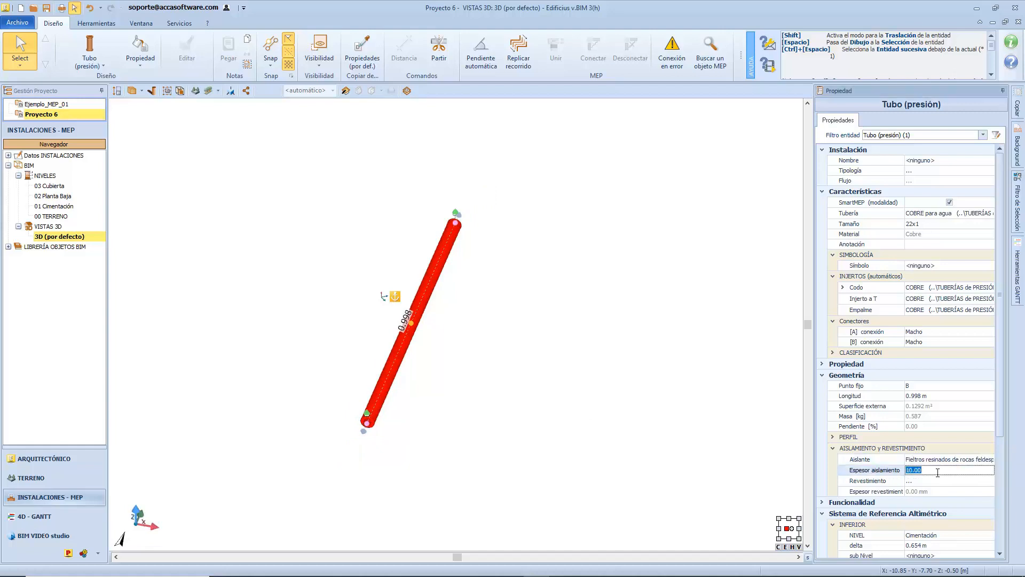
{"action": "type", "text": "2.5"}
{"action": "key", "text": "Return"}
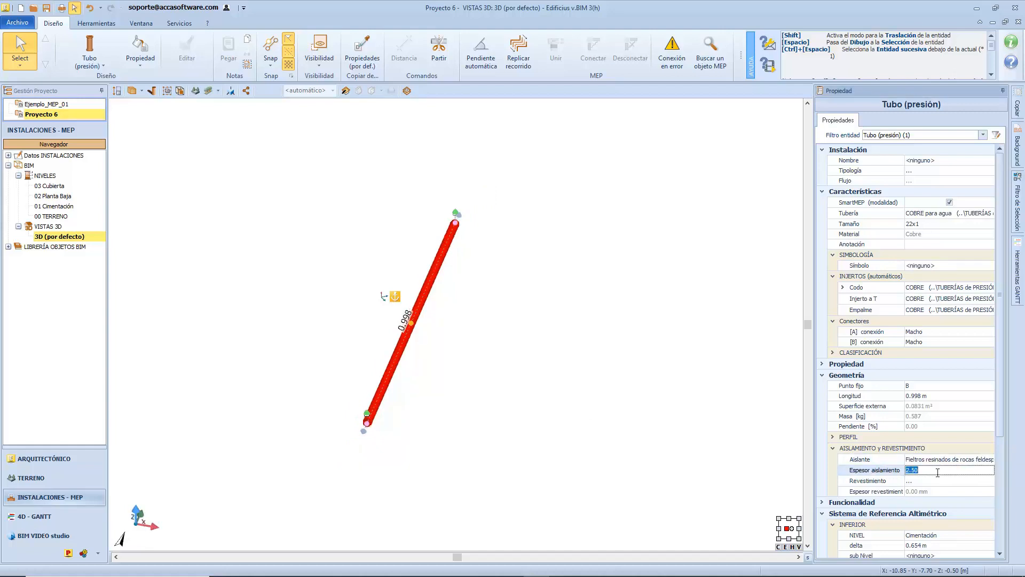
{"action": "left_click", "coordinate": [462, 413]}
{"action": "middle_click_drag", "start_coordinate": [401, 439], "coordinate": [424, 423]}
{"action": "scroll", "coordinate": [484, 377], "scroll_direction": "up", "scroll_amount": 3}
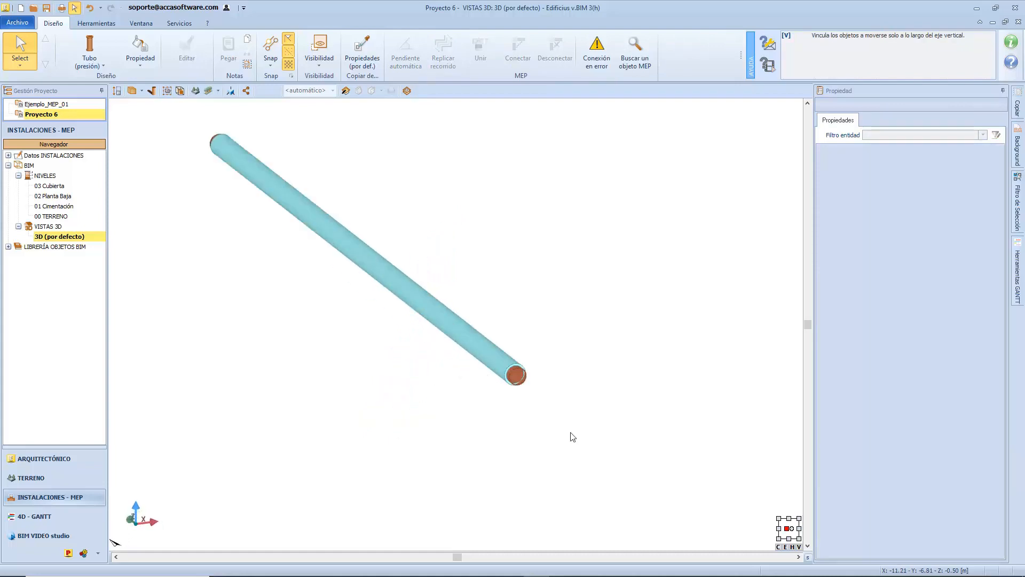
- Assign Fieltros resinados fibras de vidrio from the library as the copper pipe's coating
{"action": "left_click", "coordinate": [509, 374]}
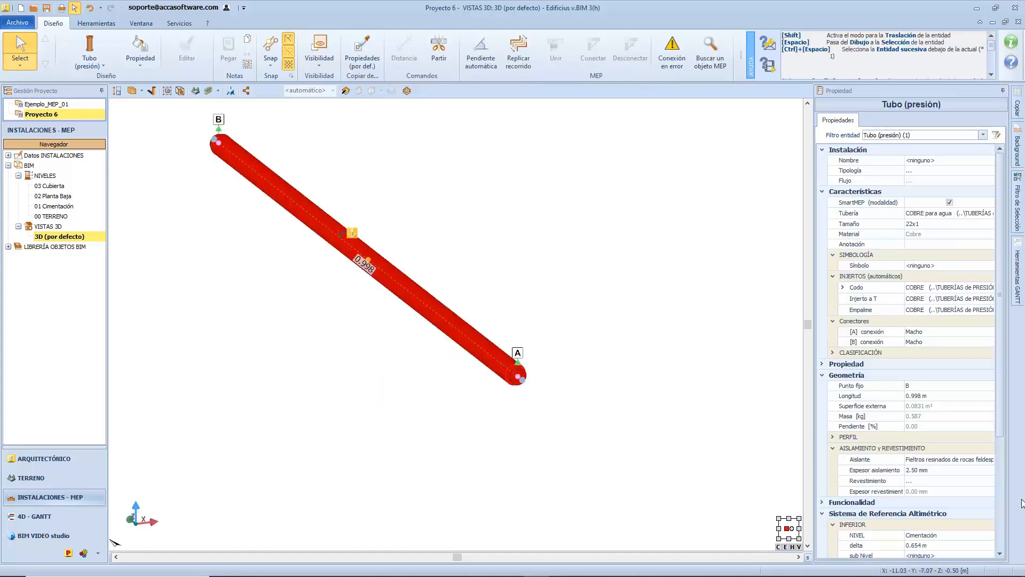
{"action": "left_click", "coordinate": [930, 481]}
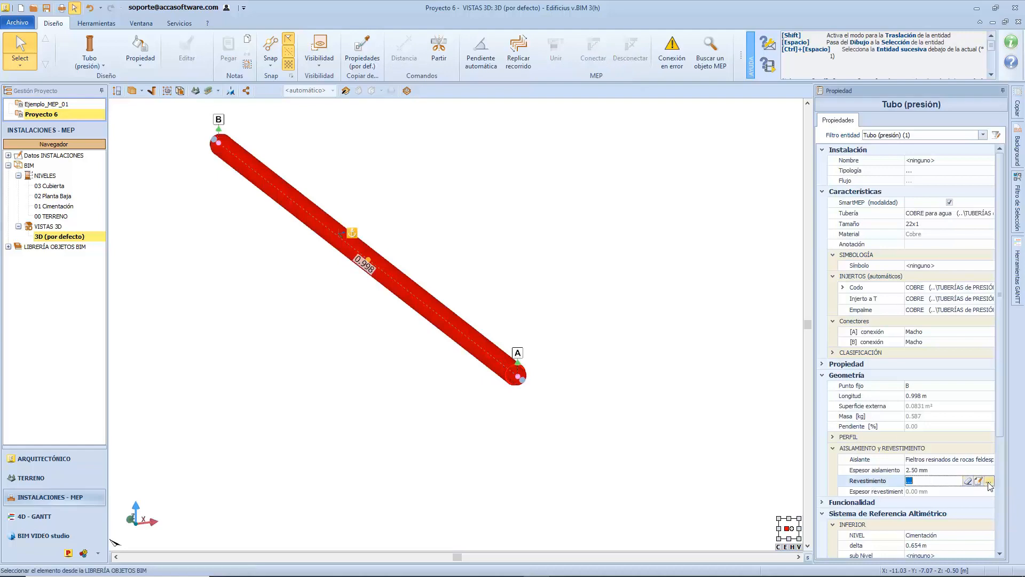
{"action": "left_click", "coordinate": [988, 481]}
{"action": "double_click", "coordinate": [887, 236]}
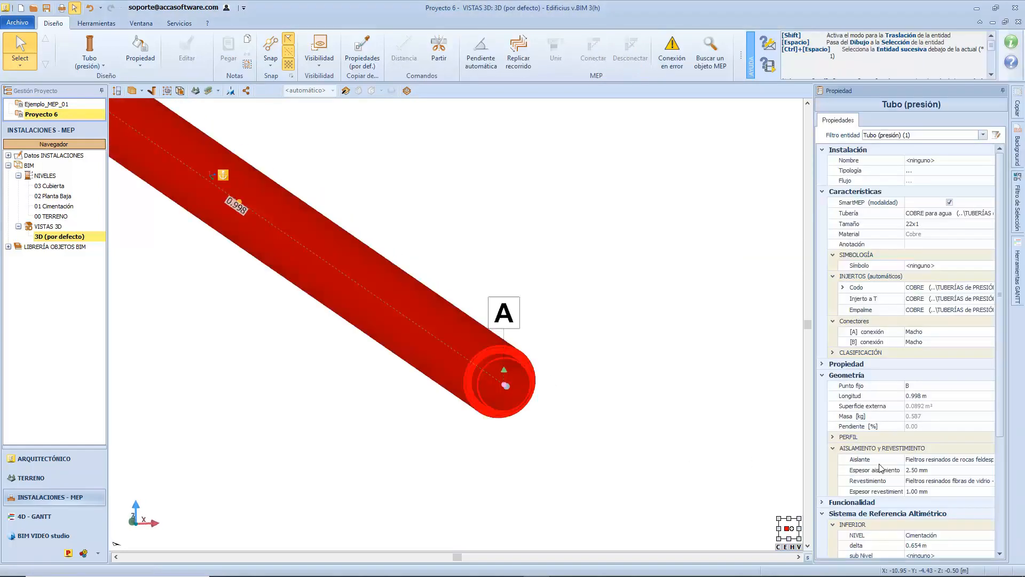
- Remove the insulation material from the copper pipe
{"action": "left_click", "coordinate": [943, 462]}
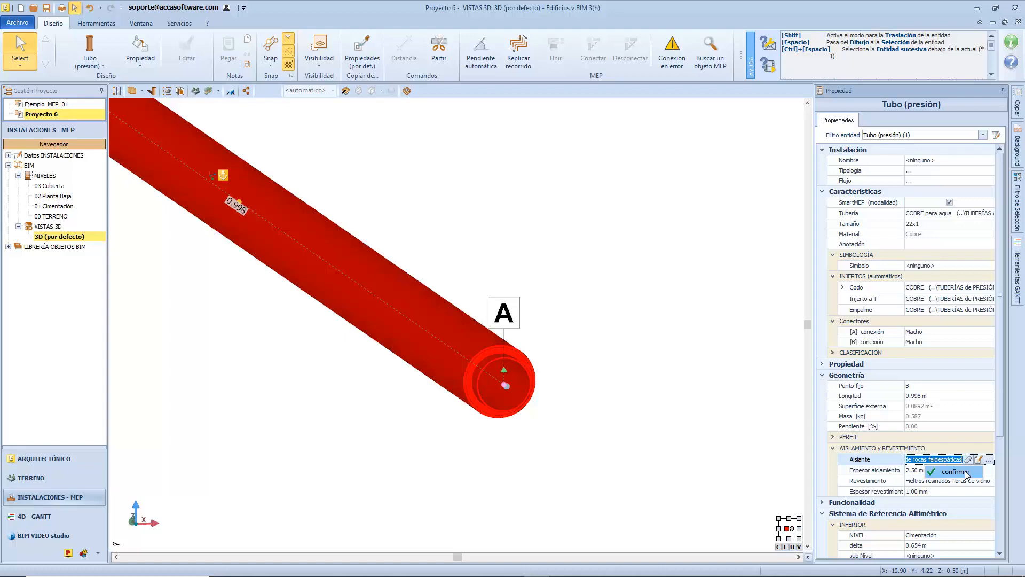
{"action": "left_click", "coordinate": [955, 472]}
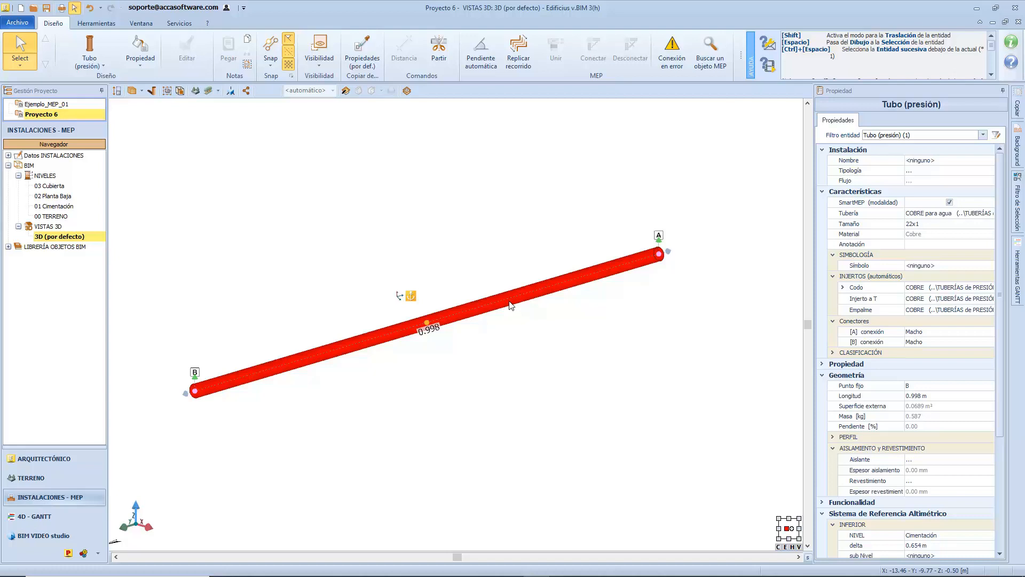
- Assign the copper pipe to the Agua installation and set its size to 28x1
{"action": "left_click", "coordinate": [989, 161]}
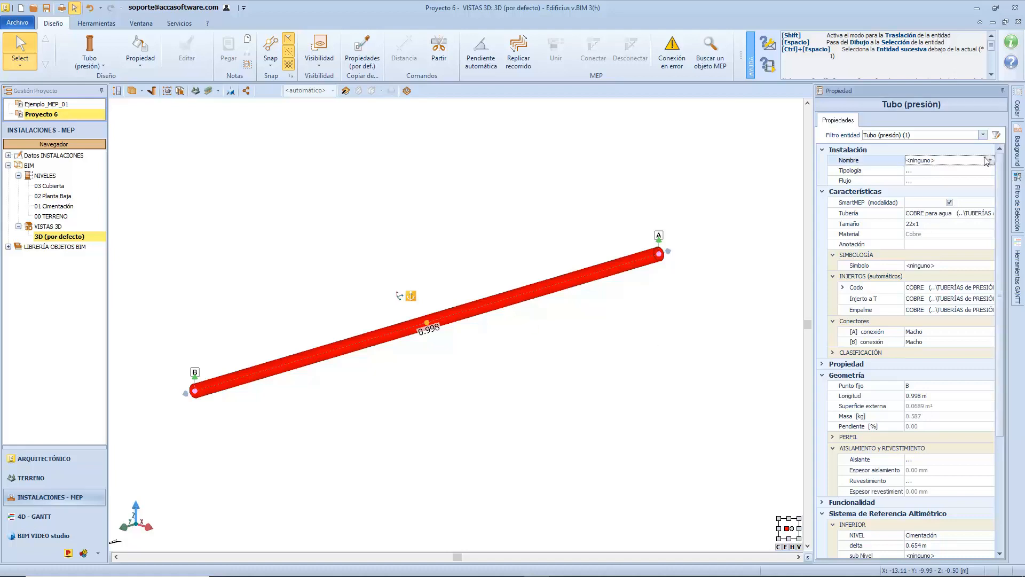
{"action": "left_click", "coordinate": [989, 161]}
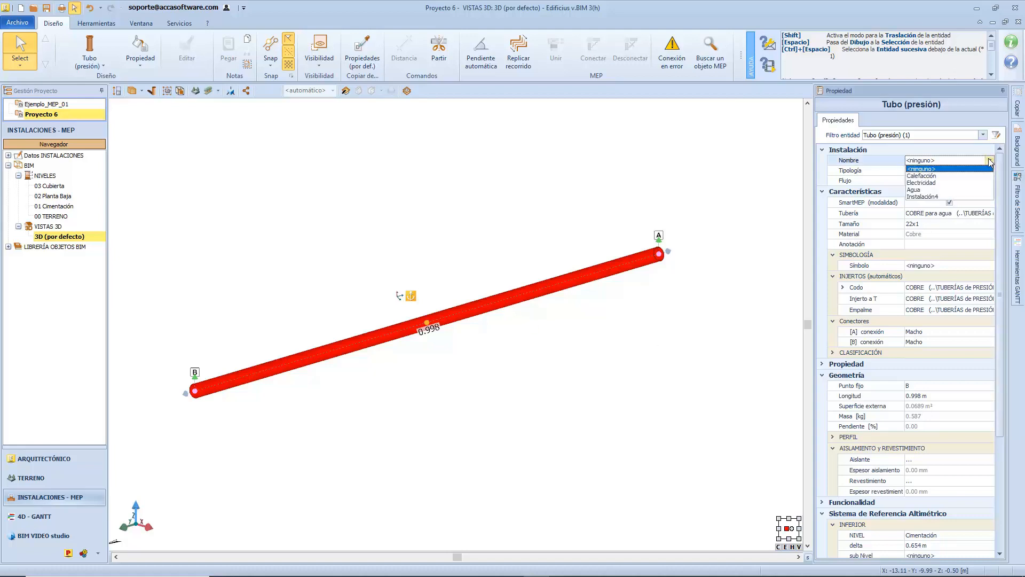
{"action": "left_click", "coordinate": [981, 190]}
{"action": "left_click", "coordinate": [950, 224]}
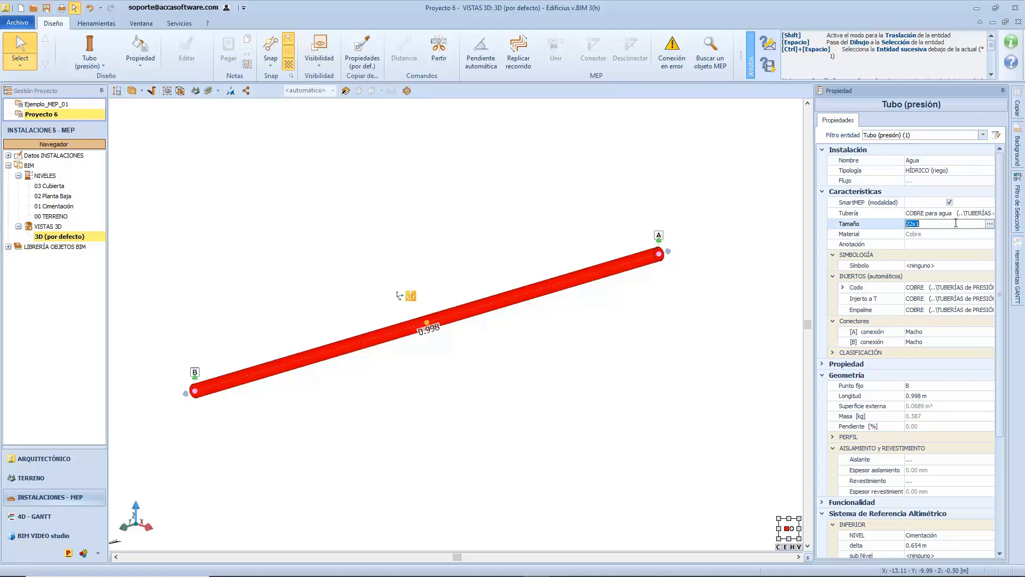
{"action": "left_click", "coordinate": [991, 224]}
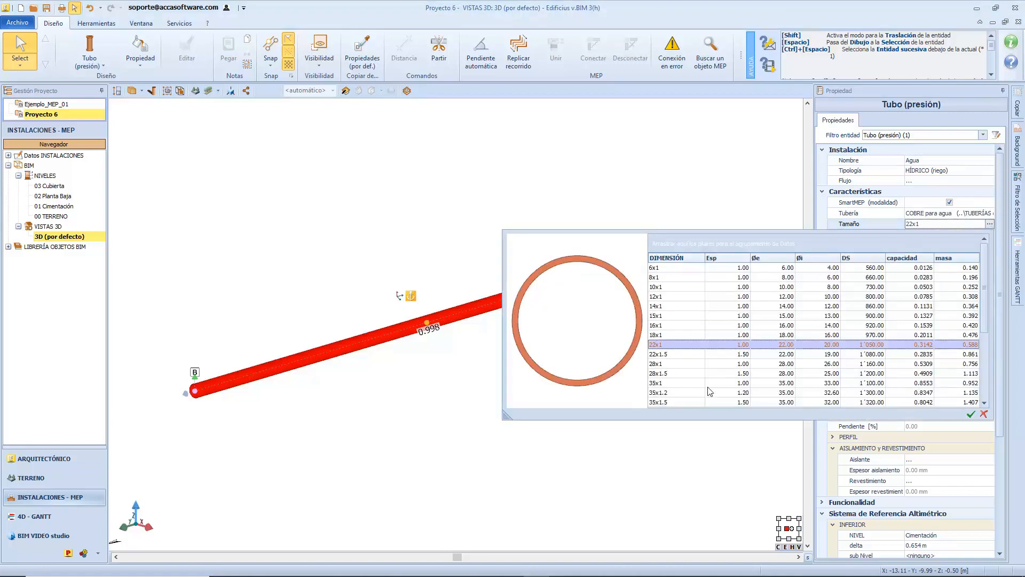
{"action": "double_click", "coordinate": [665, 365]}
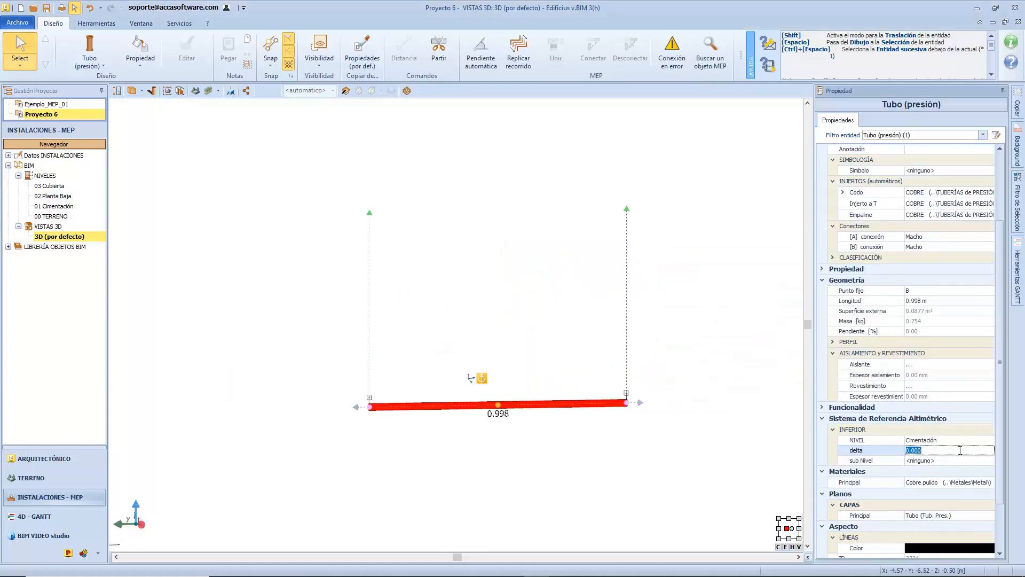
- Set the pipe's lower altimetric delta to 0.000 m and its reference level to Planta Baja
{"action": "left_click", "coordinate": [961, 450]}
{"action": "double_click", "coordinate": [973, 448]}
{"action": "left_click", "coordinate": [972, 441]}
{"action": "left_click", "coordinate": [989, 440]}
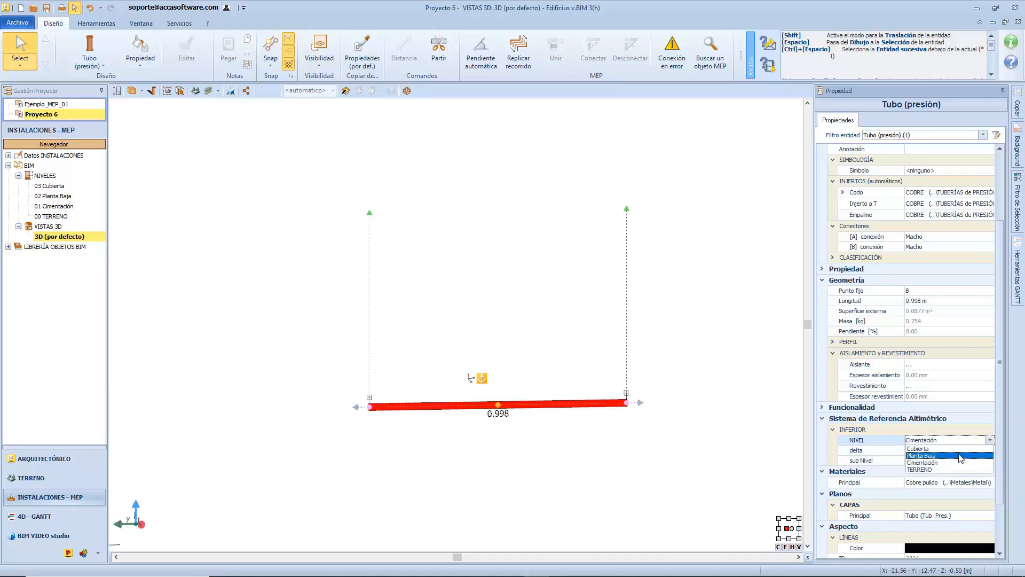
{"action": "left_click", "coordinate": [961, 455]}
{"action": "left_click", "coordinate": [580, 315]}
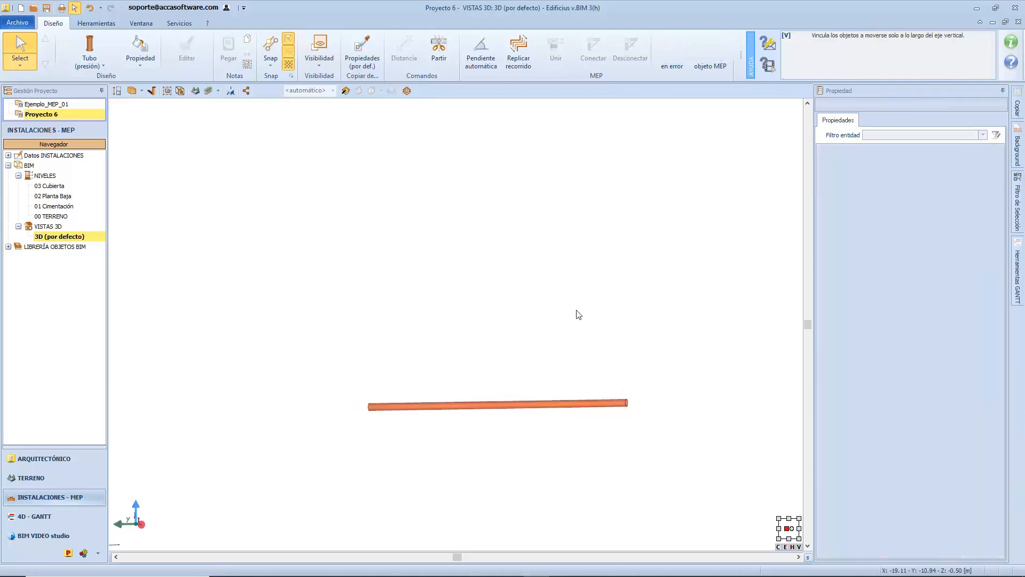
{"action": "left_click", "coordinate": [589, 402]}
{"action": "scroll", "coordinate": [965, 409], "scroll_direction": "down", "scroll_amount": 2}
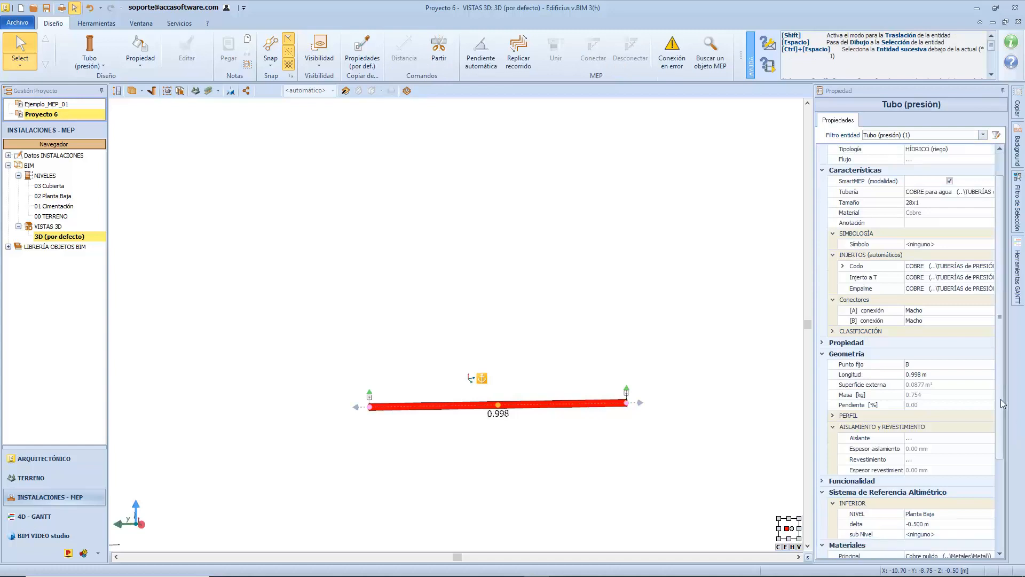
{"action": "scroll", "coordinate": [966, 409], "scroll_direction": "down", "scroll_amount": 2}
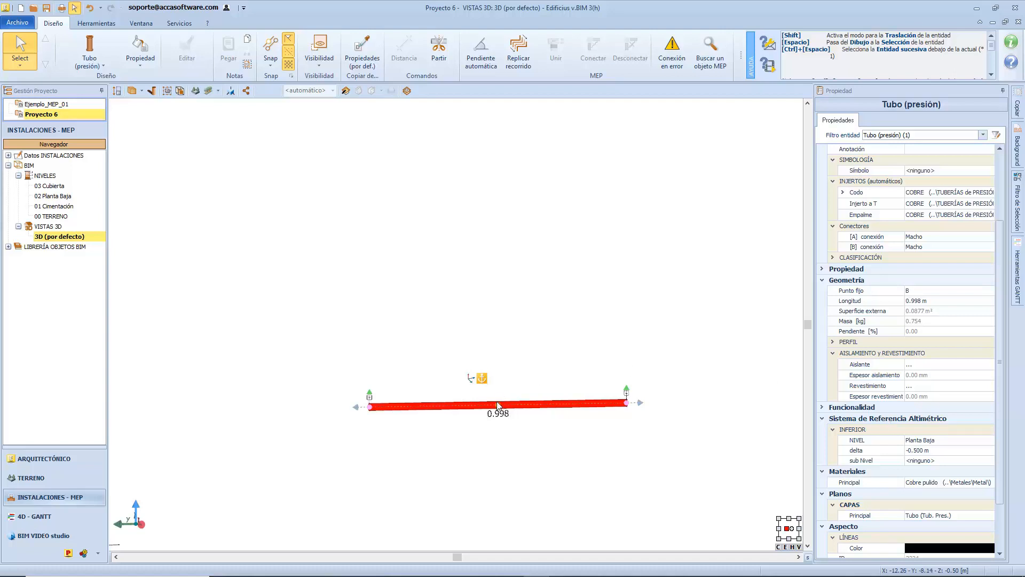
- Show the selected pipe in plan view on its assigned level
{"action": "right_click", "coordinate": [501, 438]}
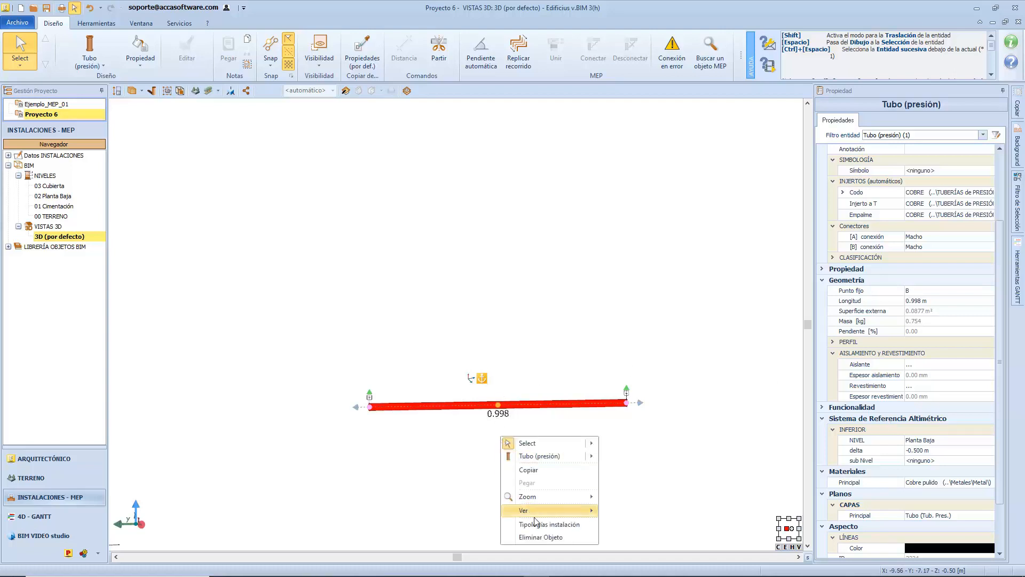
{"action": "mouse_move", "coordinate": [579, 516]}
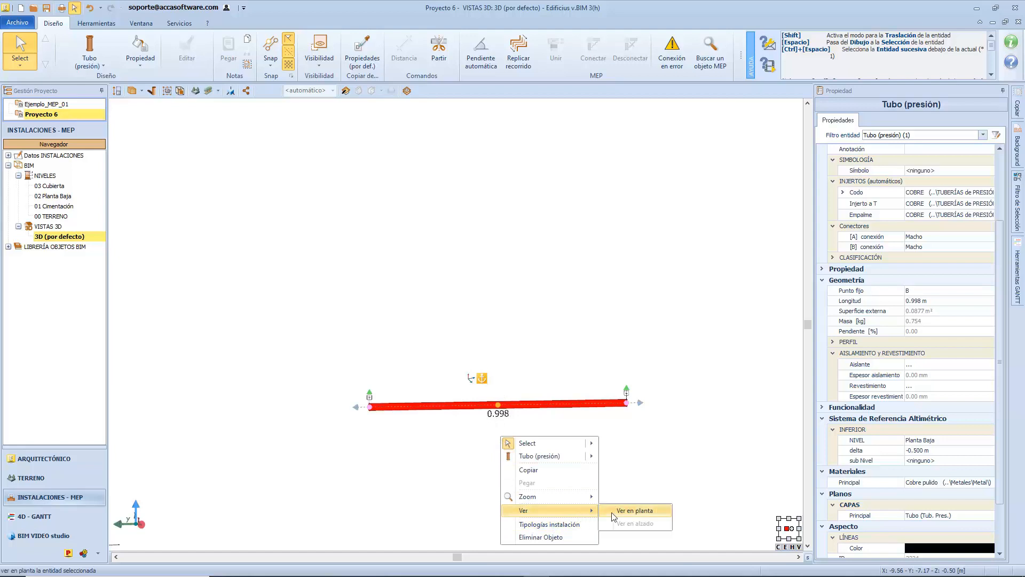
{"action": "left_click", "coordinate": [659, 514]}
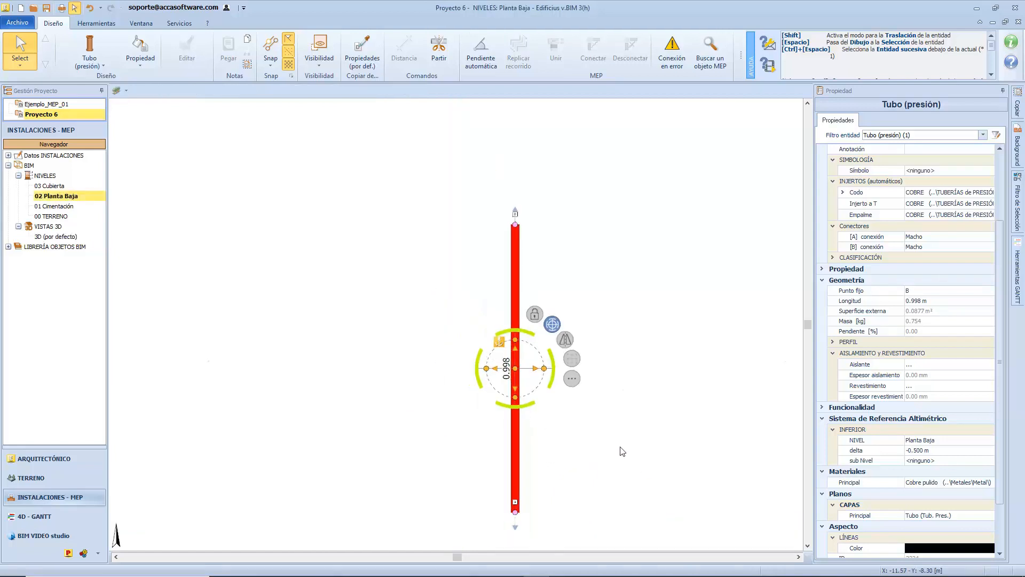
{"action": "middle_click_drag", "start_coordinate": [622, 452], "coordinate": [539, 422]}
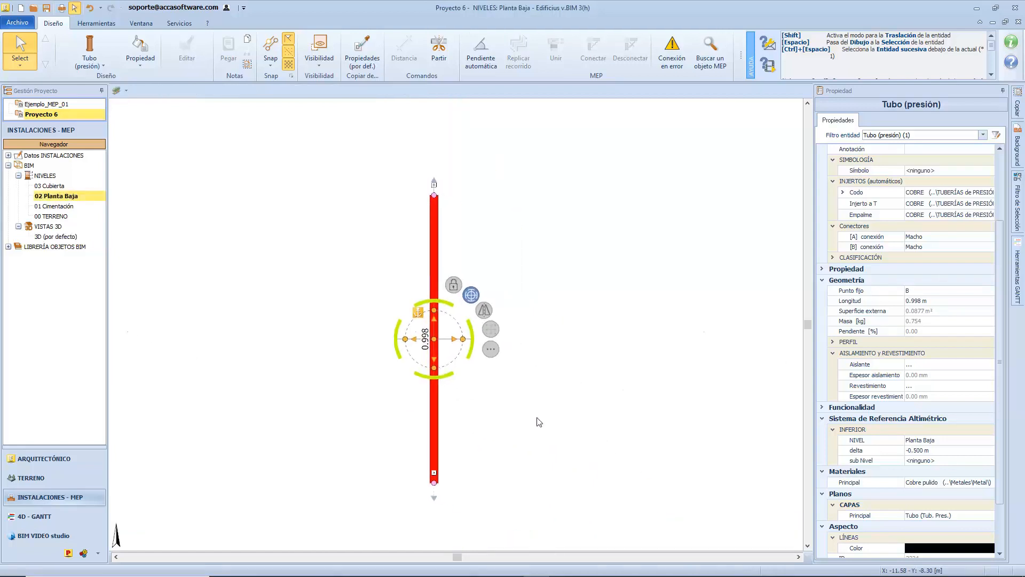
- Set the pipe's reference level to Cimentación and open the 01 Cimentación plan with the pipe in view
{"action": "left_click", "coordinate": [984, 444]}
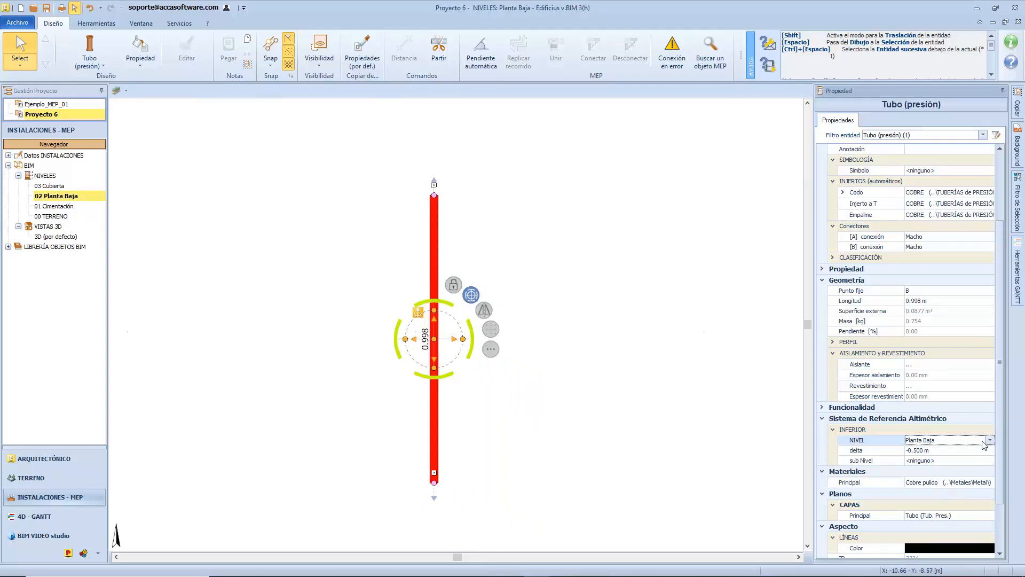
{"action": "left_click", "coordinate": [989, 441]}
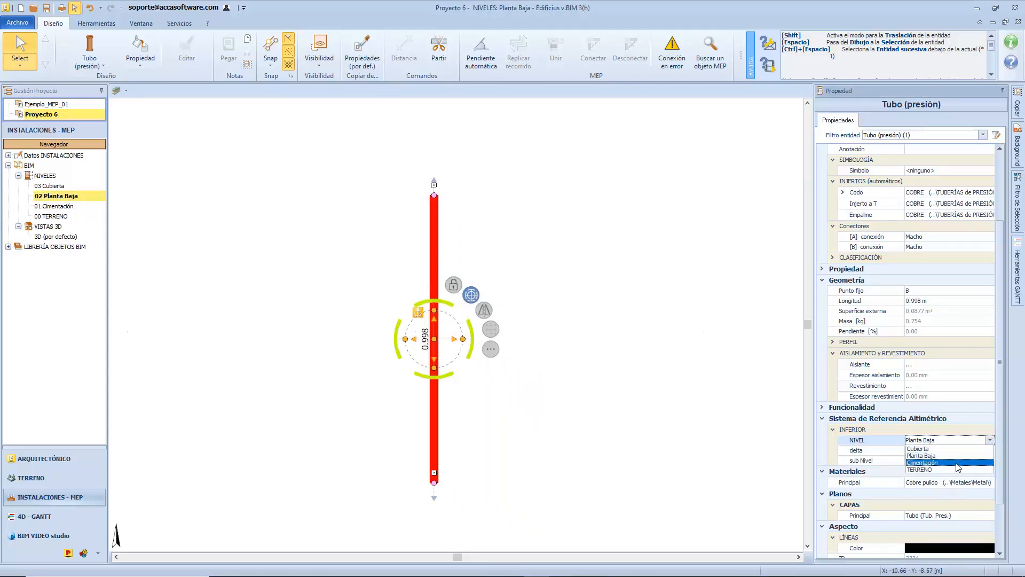
{"action": "left_click", "coordinate": [940, 462]}
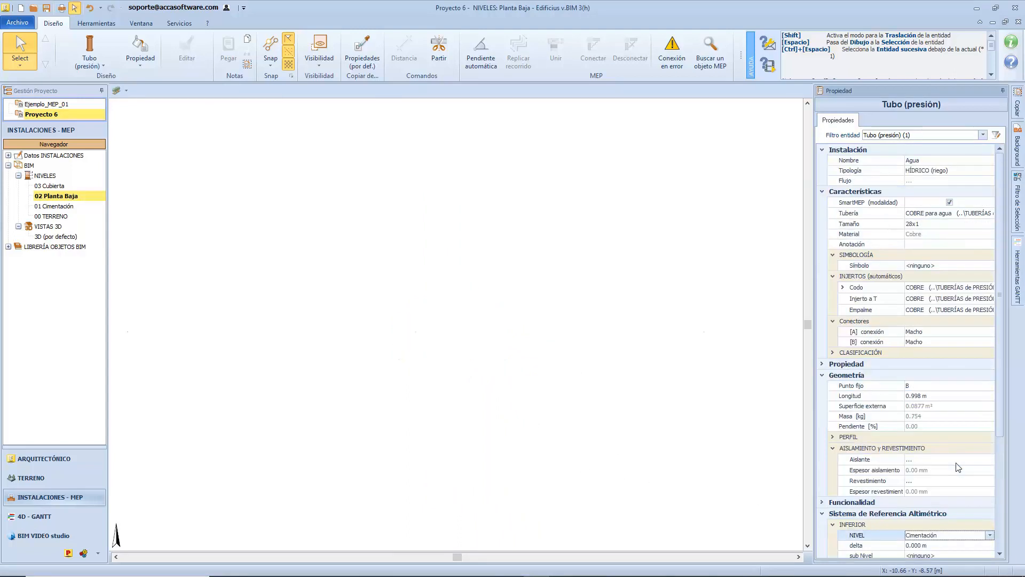
{"action": "left_click", "coordinate": [59, 206]}
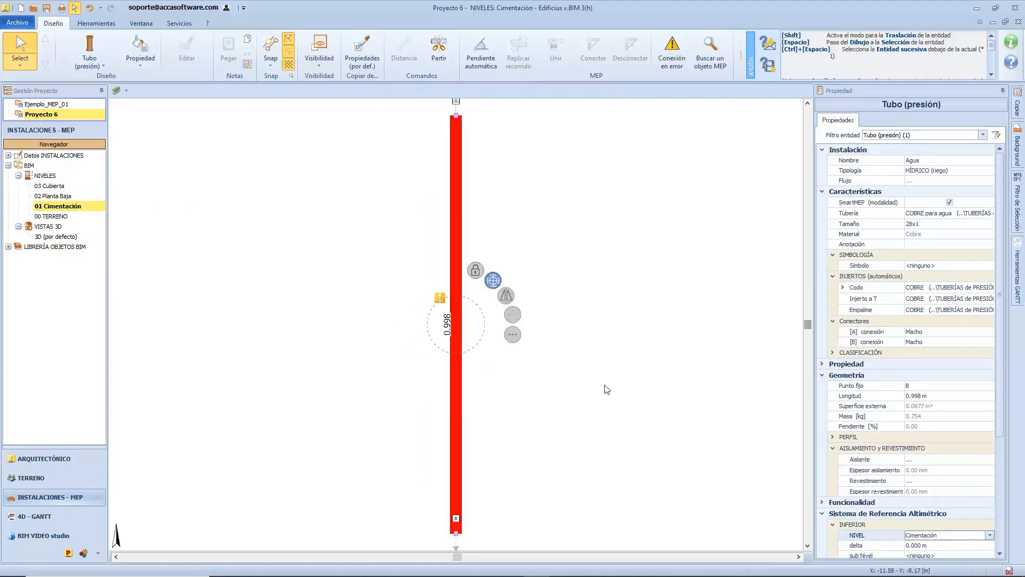
{"action": "scroll", "coordinate": [607, 387], "scroll_direction": "down", "scroll_amount": 1}
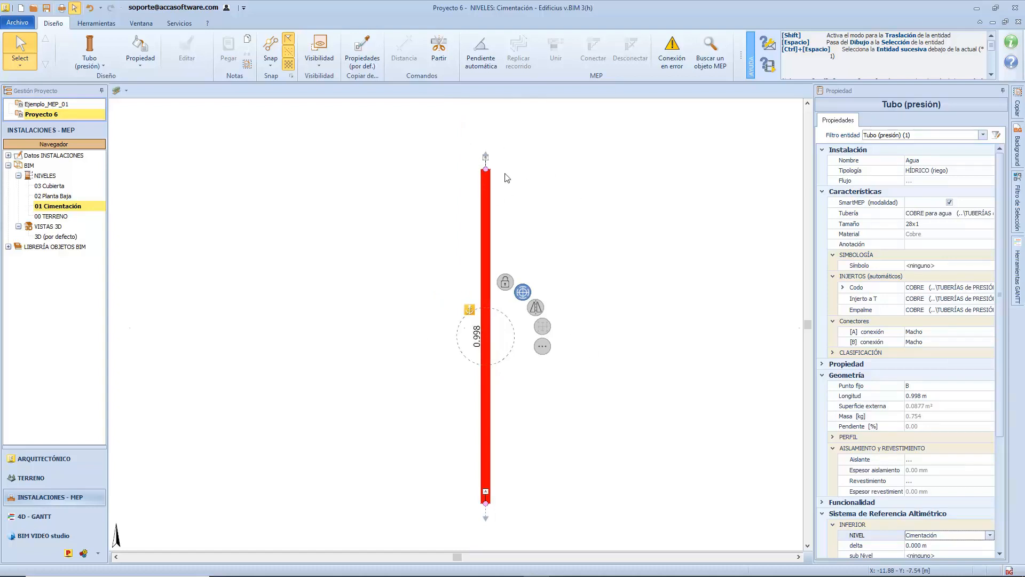
- Swing the pipe's upper end around the opposite endpoint so it lies along the X axis, with a length of 1 m
{"action": "left_click", "coordinate": [487, 168]}
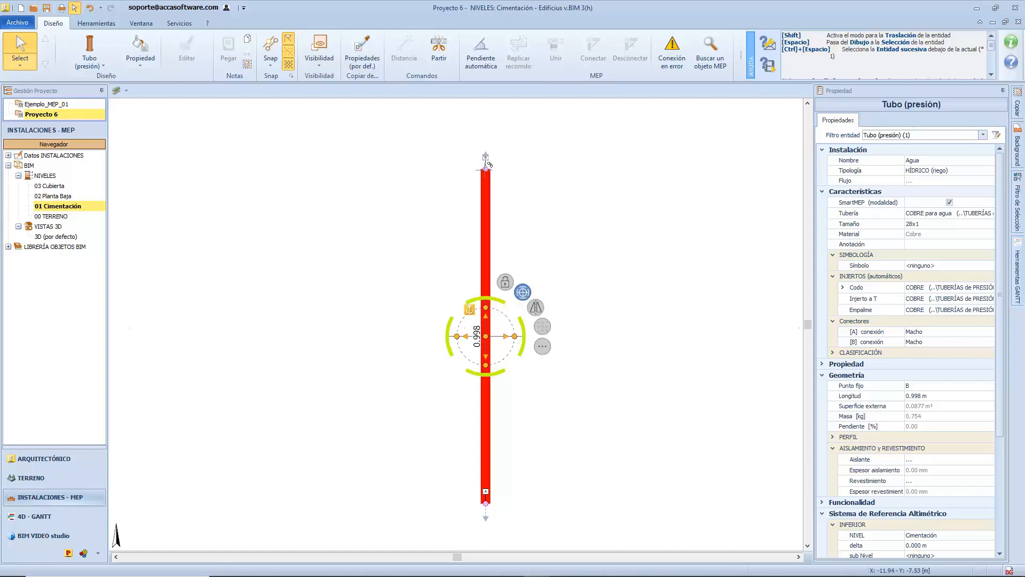
{"action": "left_click", "coordinate": [487, 163]}
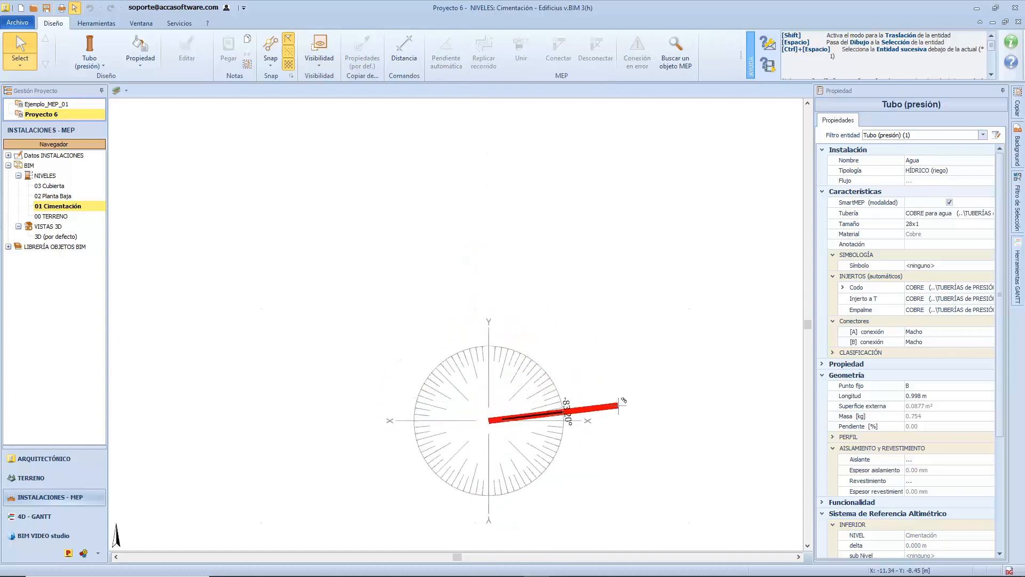
{"action": "left_click", "coordinate": [642, 416]}
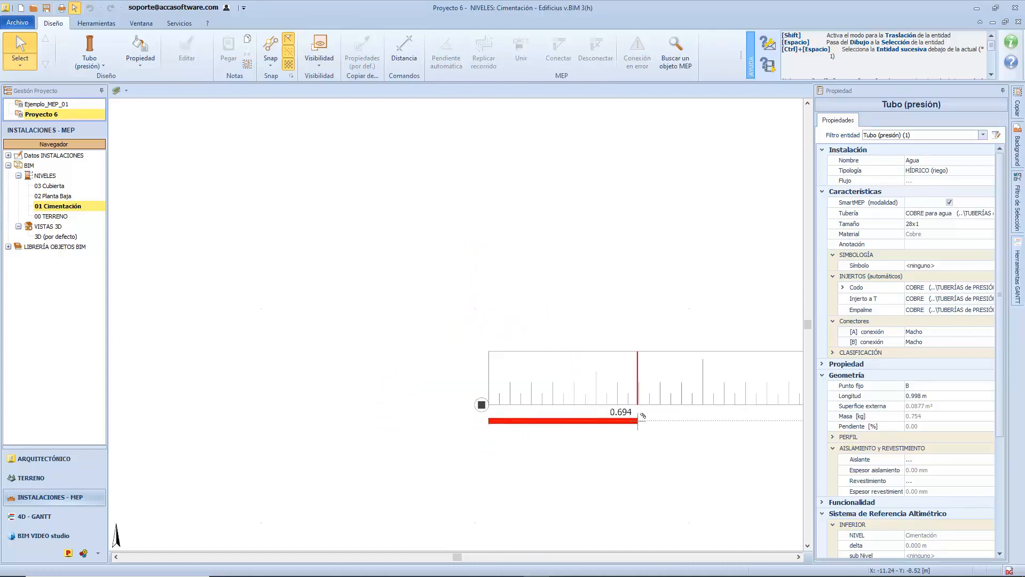
{"action": "type", "text": "1"}
{"action": "key", "text": "Return"}
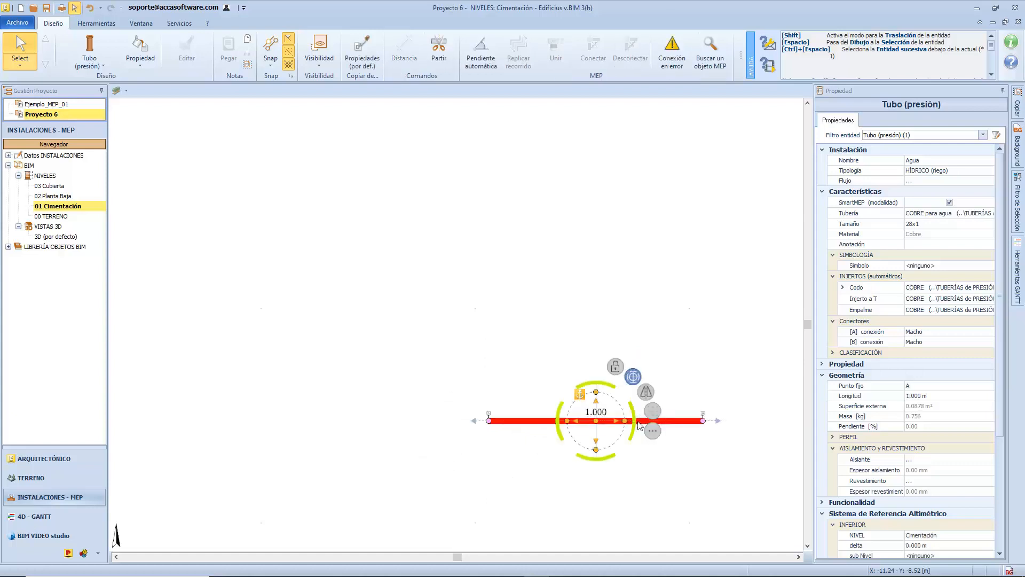
{"action": "middle_click_drag", "start_coordinate": [639, 425], "coordinate": [450, 381]}
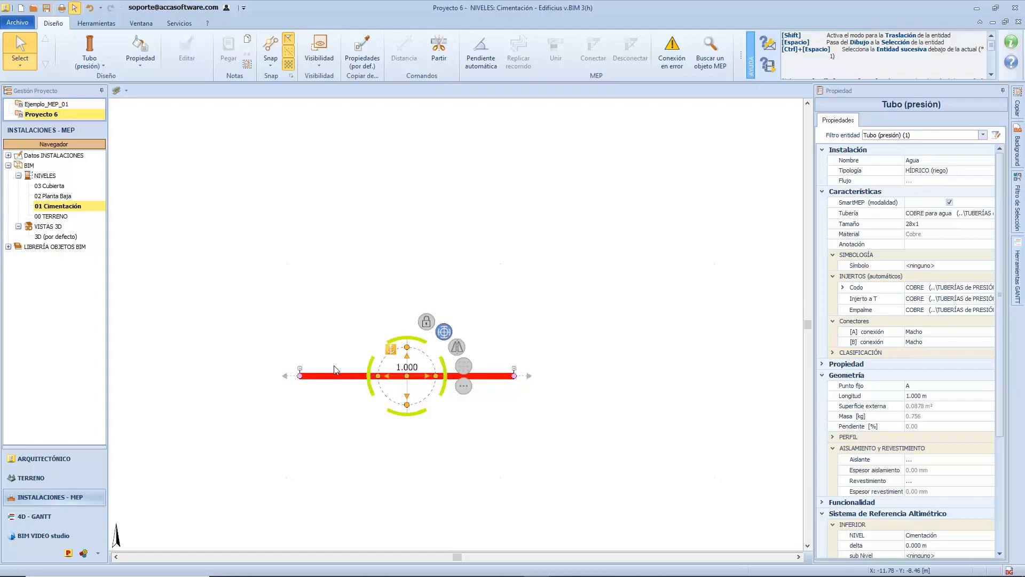
- Shift the pipe slightly in plan from its midpoint and relocate its manipulator to the pipe's left endpoint
{"action": "left_click_drag", "start_coordinate": [406, 376], "coordinate": [451, 386]}
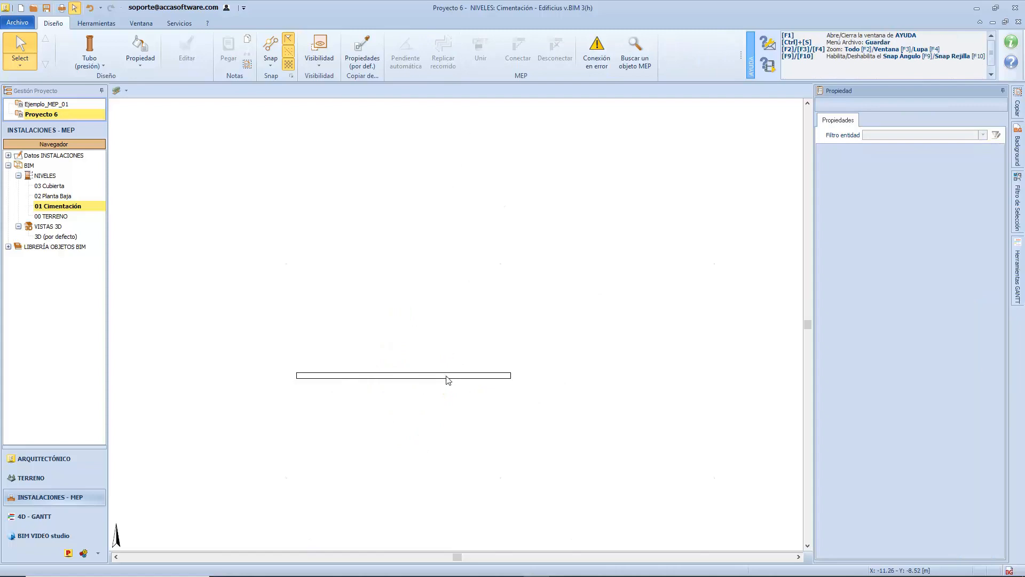
{"action": "left_click", "coordinate": [447, 377]}
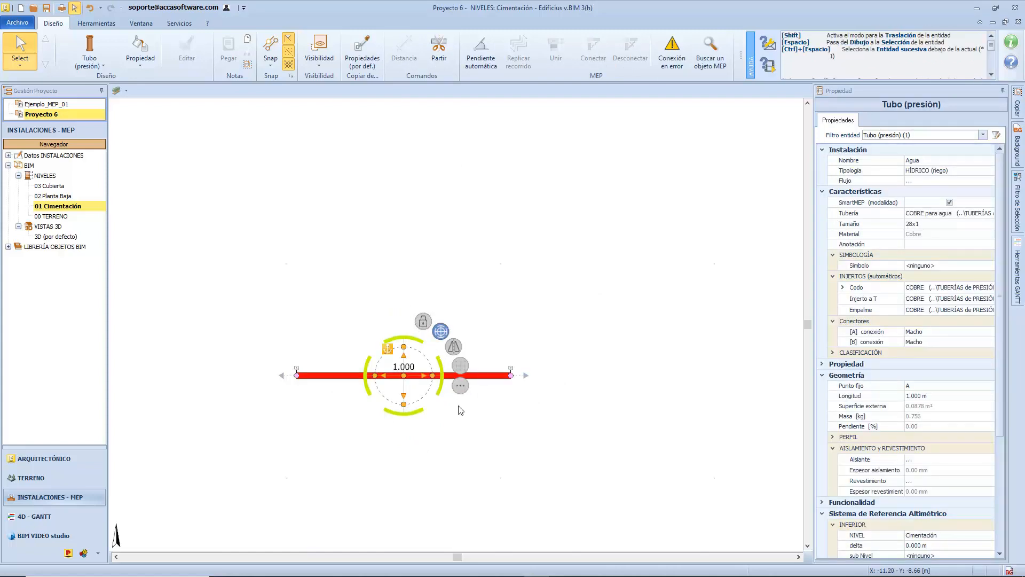
{"action": "left_click", "coordinate": [423, 321]}
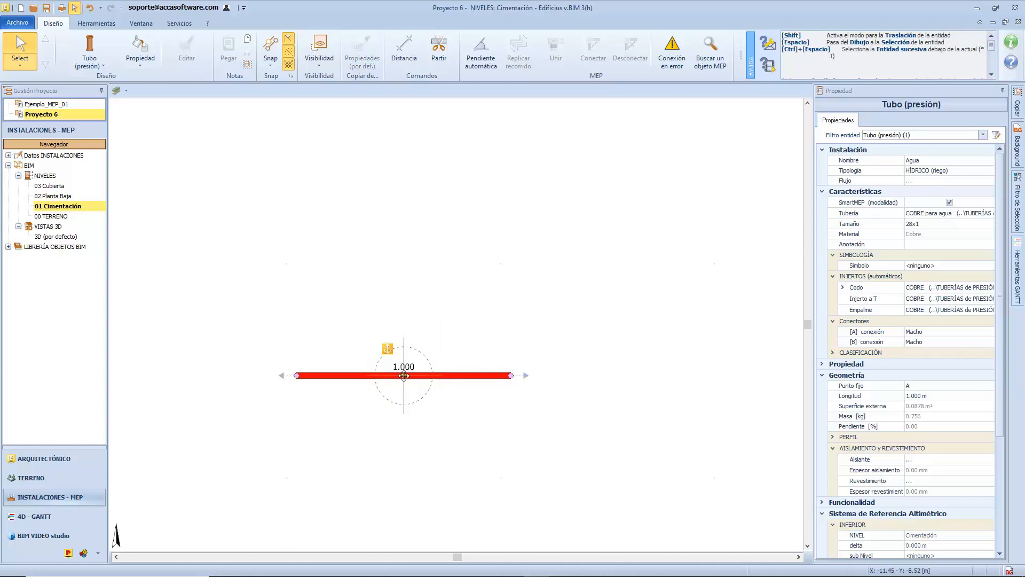
{"action": "left_click", "coordinate": [295, 375]}
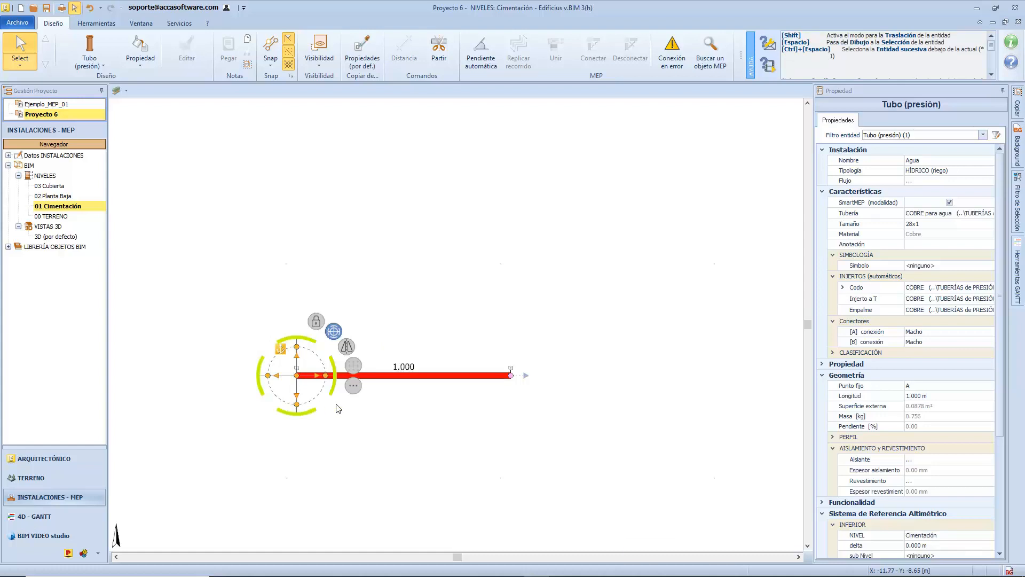
- Mirror the pipe back and forth across the vertical symmetry axis at its left endpoint
{"action": "left_click", "coordinate": [347, 346]}
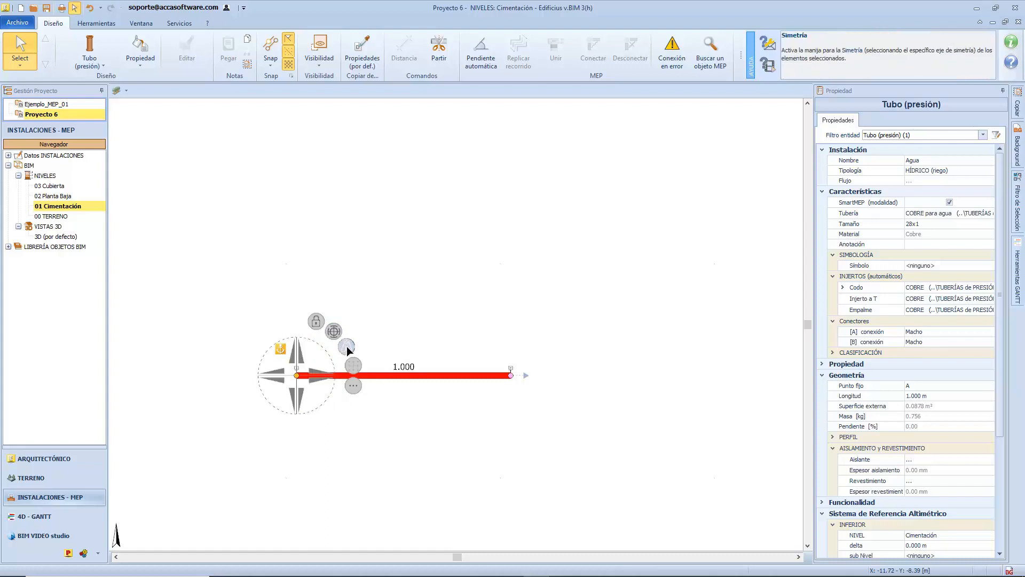
{"action": "left_click", "coordinate": [301, 359]}
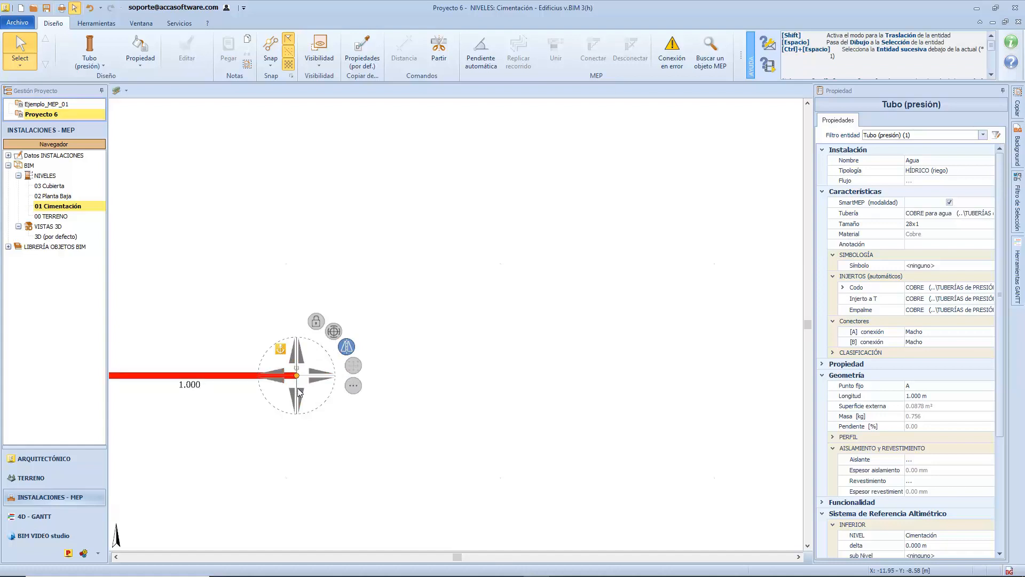
{"action": "left_click", "coordinate": [298, 360]}
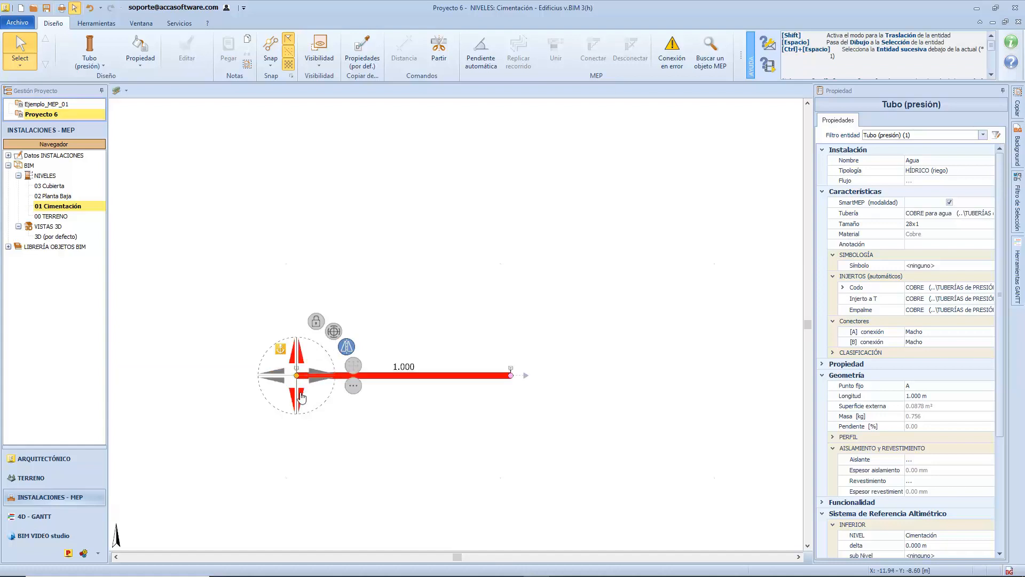
{"action": "left_click", "coordinate": [298, 362]}
{"action": "left_click", "coordinate": [300, 363]}
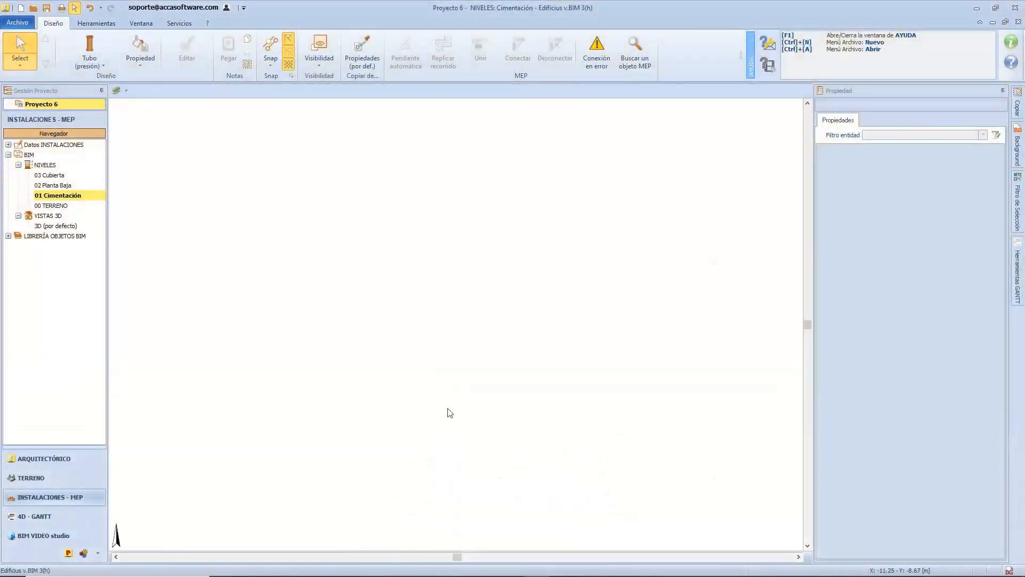
- Start the electrical corrugated conduit tool and examine its default properties
{"action": "left_click", "coordinate": [91, 66]}
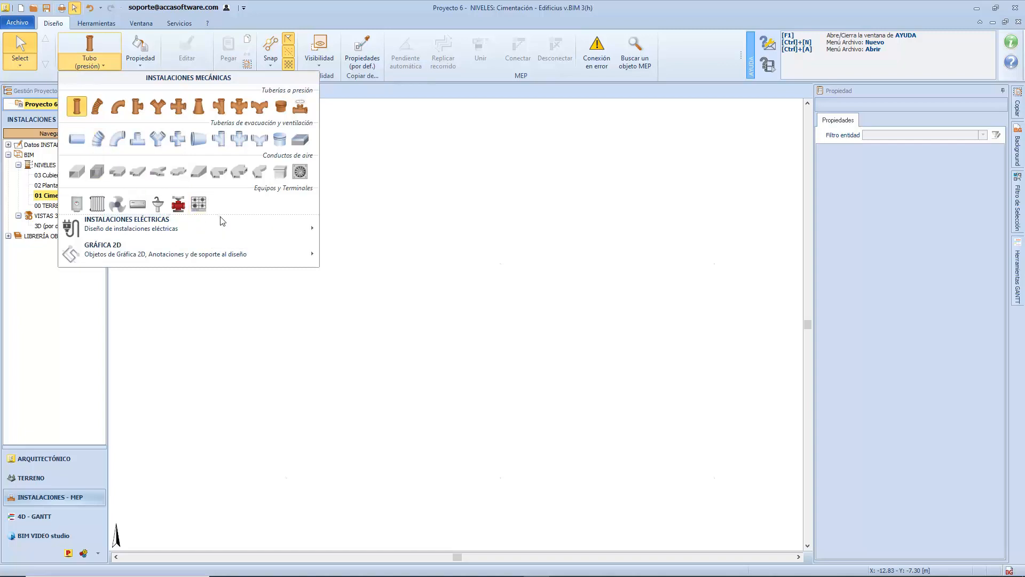
{"action": "mouse_move", "coordinate": [289, 230]}
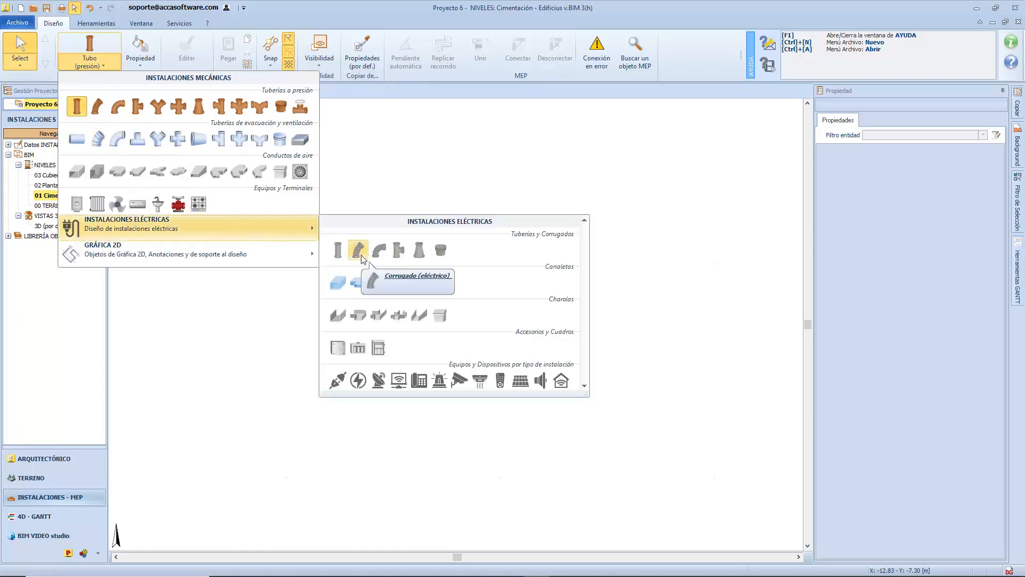
{"action": "left_click", "coordinate": [358, 250]}
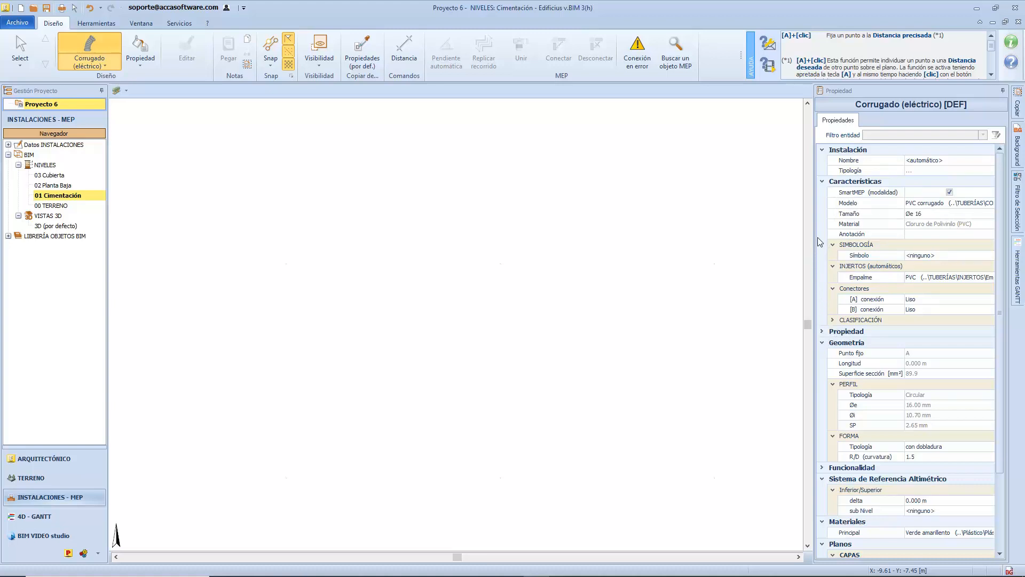
- Draw a straight Flexible (presión) pipe about 0.81 m long in the default 3D view
{"action": "left_click", "coordinate": [100, 64]}
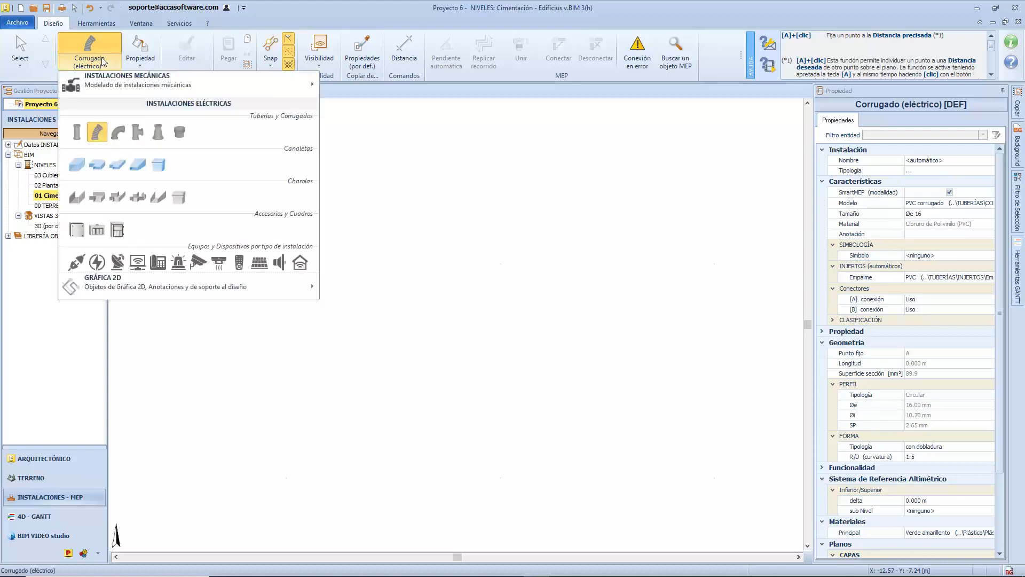
{"action": "mouse_move", "coordinate": [99, 78]}
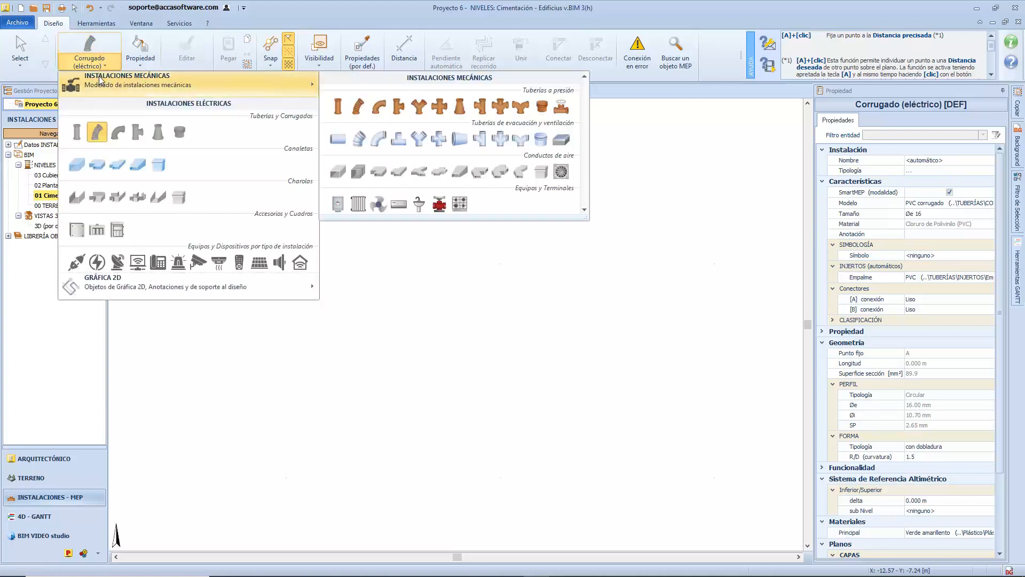
{"action": "left_click", "coordinate": [355, 113]}
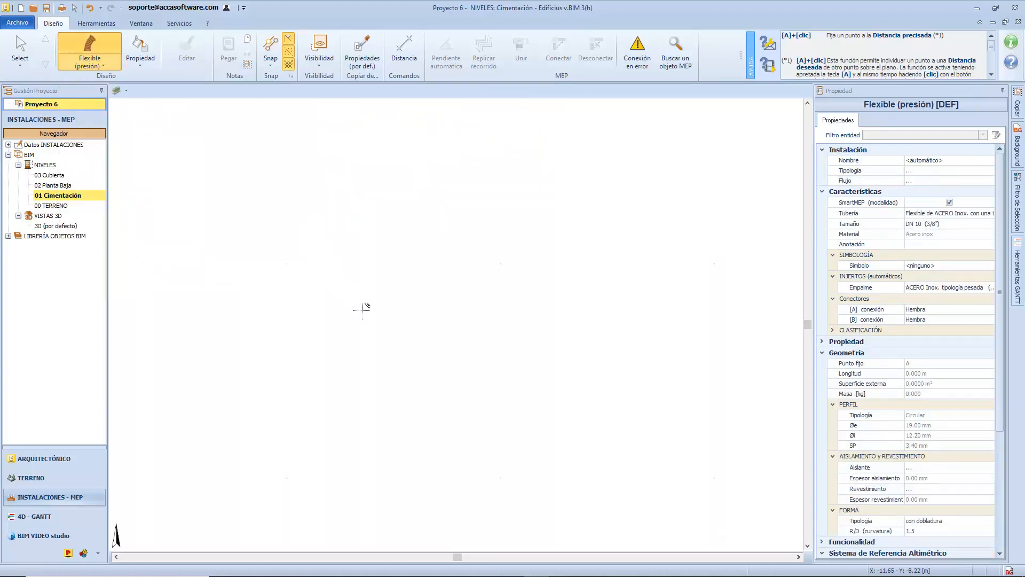
{"action": "left_click", "coordinate": [63, 226]}
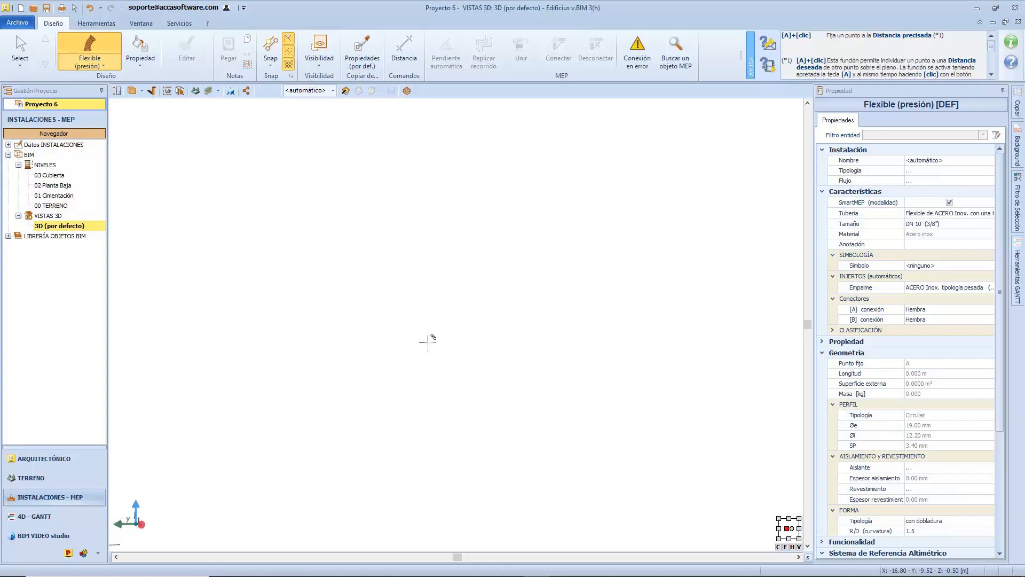
{"action": "left_click", "coordinate": [324, 364]}
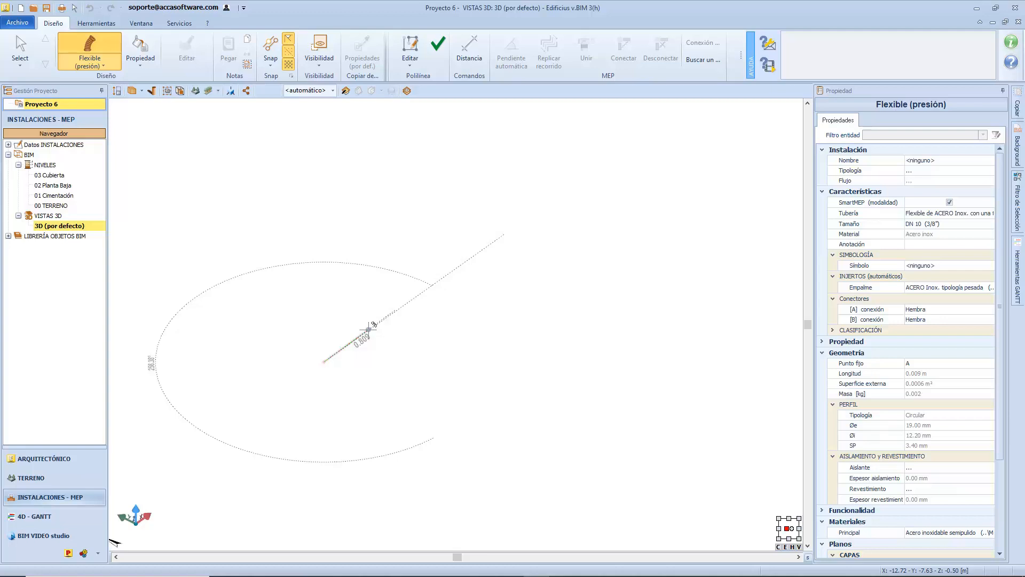
{"action": "left_click", "coordinate": [368, 329]}
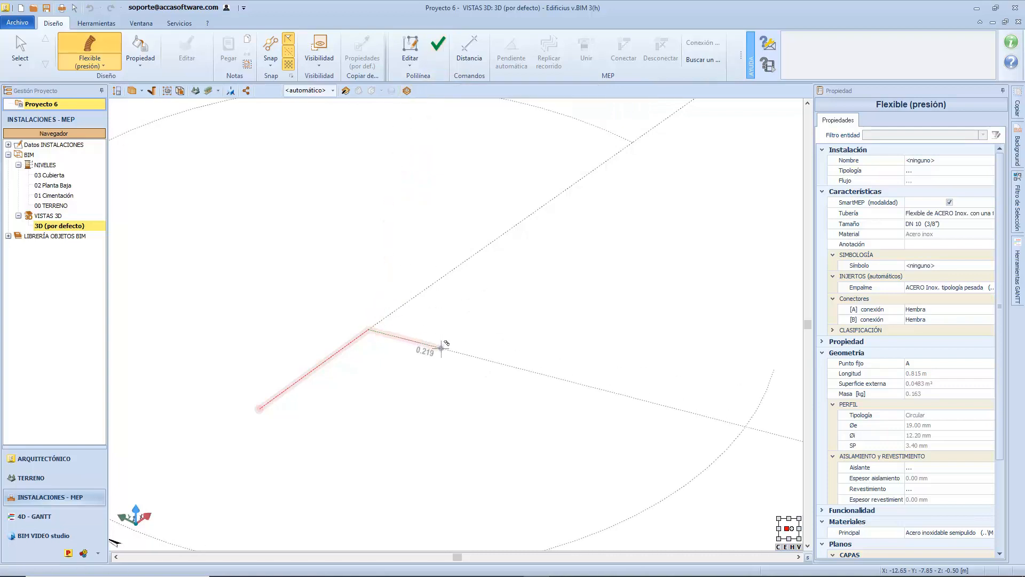
{"action": "right_click", "coordinate": [441, 349]}
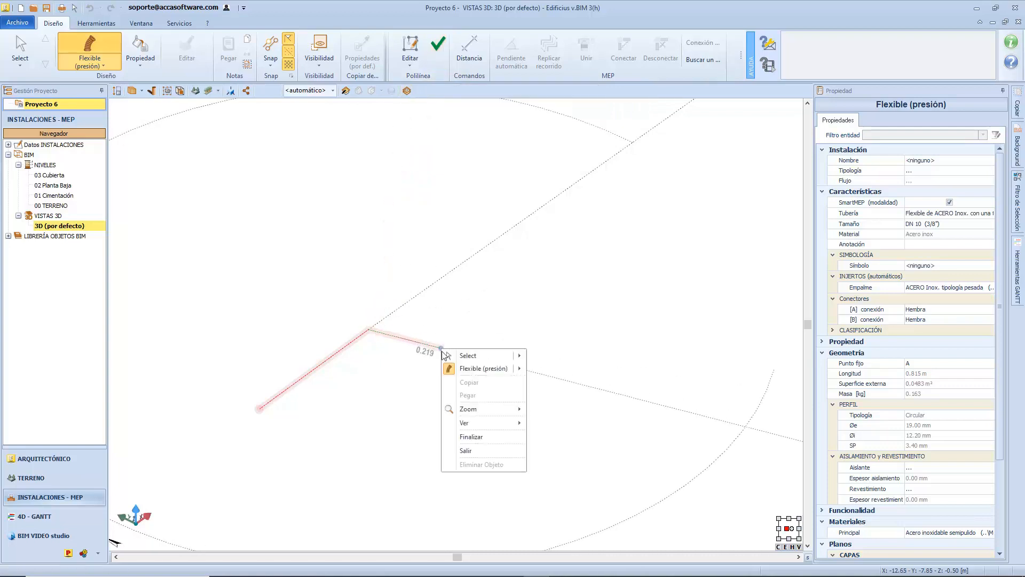
{"action": "left_click", "coordinate": [492, 440]}
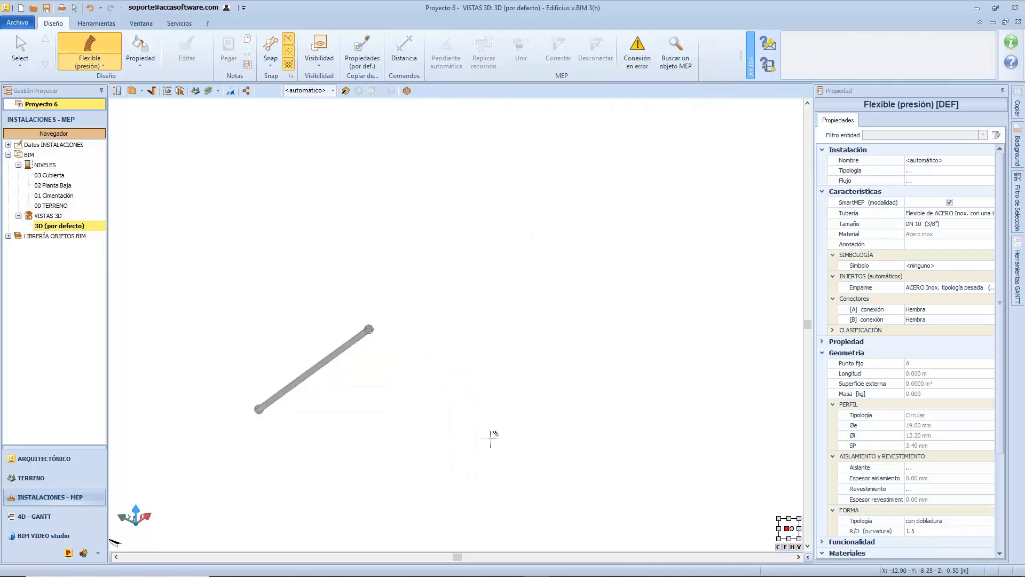
- Draw a three-segment flexible pressure pipe, about 0.78 m in total, starting from one end of the straight flexible pipe
{"action": "middle_click_drag", "start_coordinate": [307, 394], "coordinate": [453, 382]}
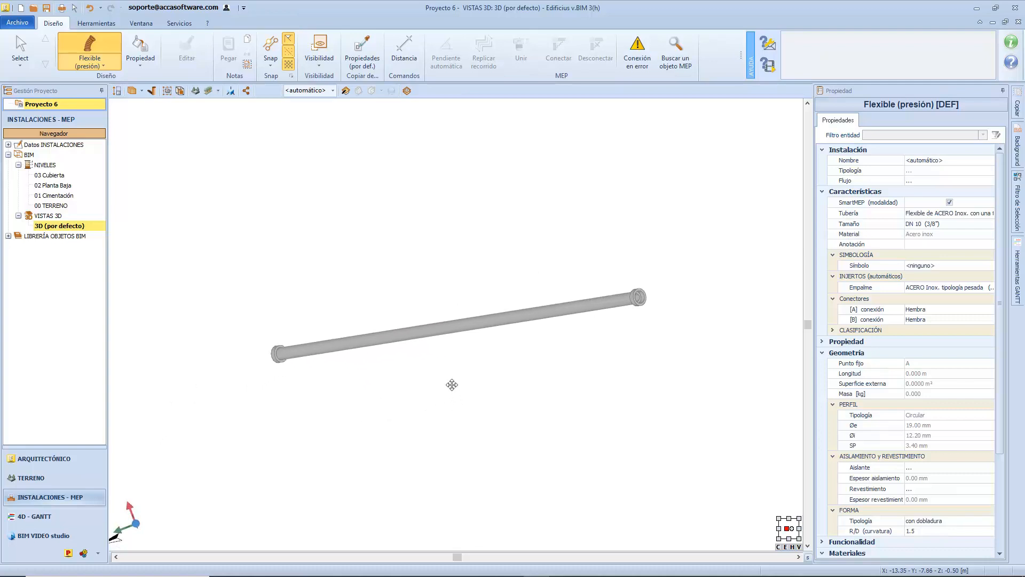
{"action": "scroll", "coordinate": [450, 383], "scroll_direction": "down", "scroll_amount": 1}
{"action": "scroll", "coordinate": [449, 383], "scroll_direction": "down", "scroll_amount": 2}
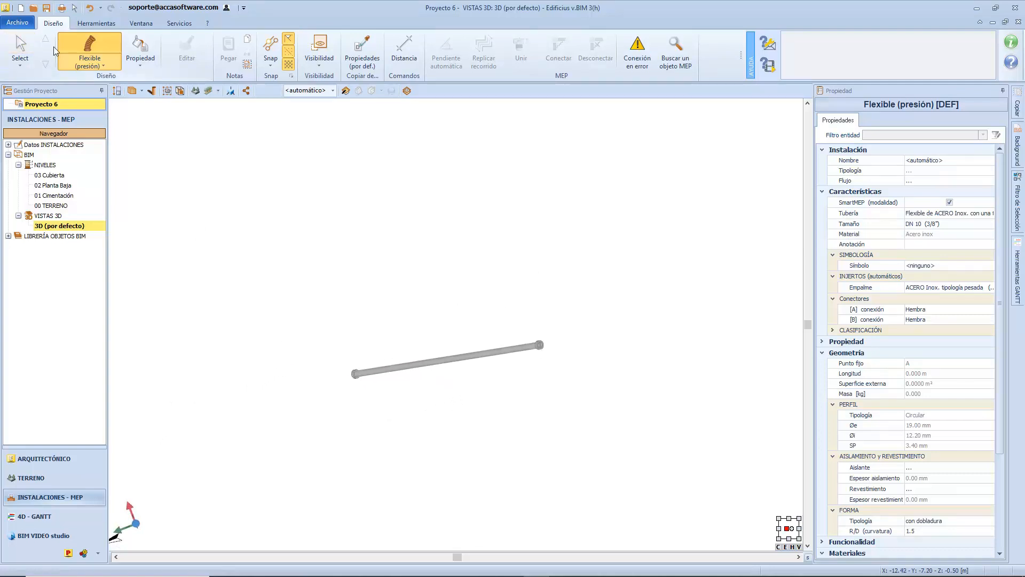
{"action": "left_click", "coordinate": [541, 343]}
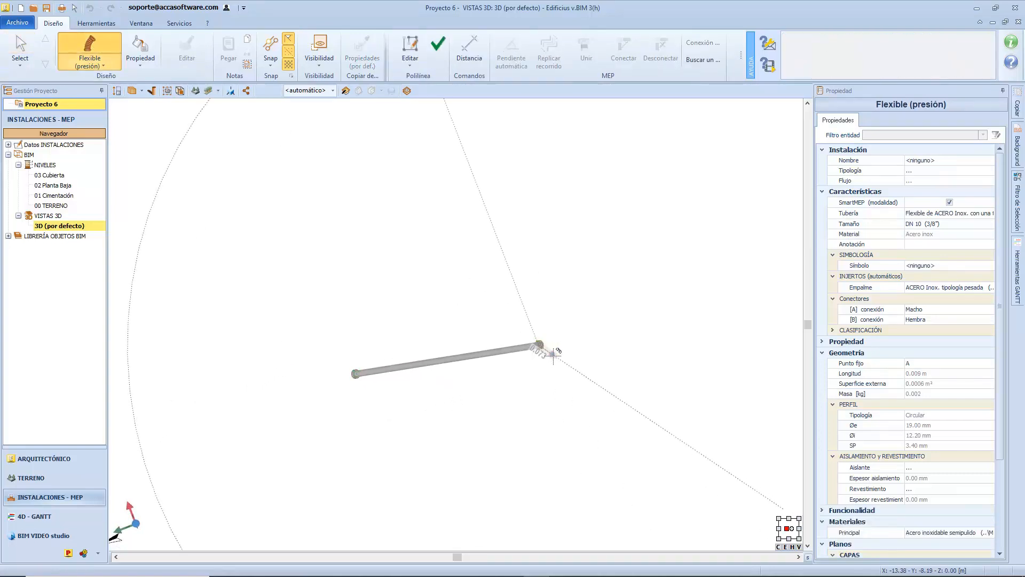
{"action": "left_click", "coordinate": [559, 382]}
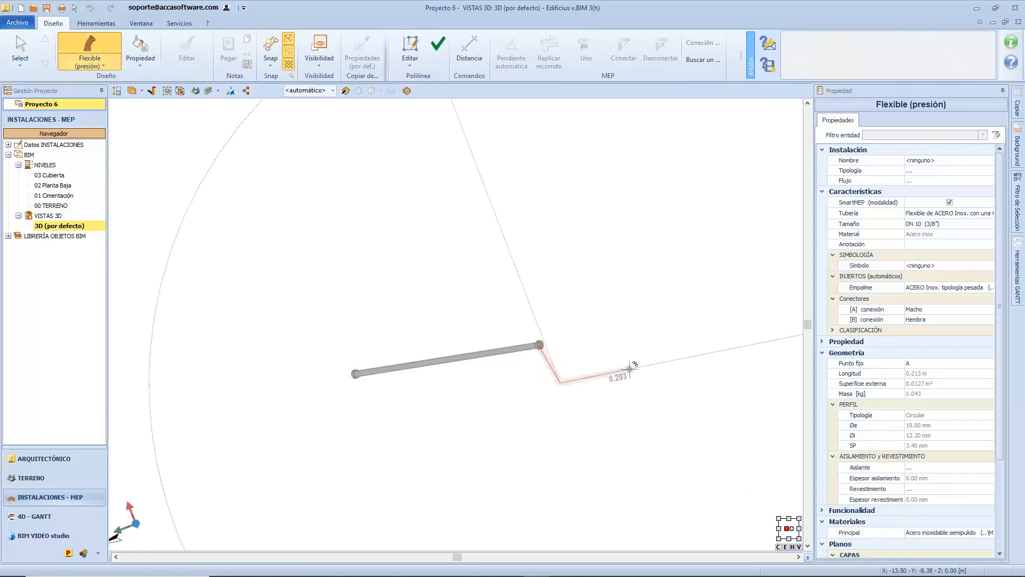
{"action": "left_click", "coordinate": [629, 369]}
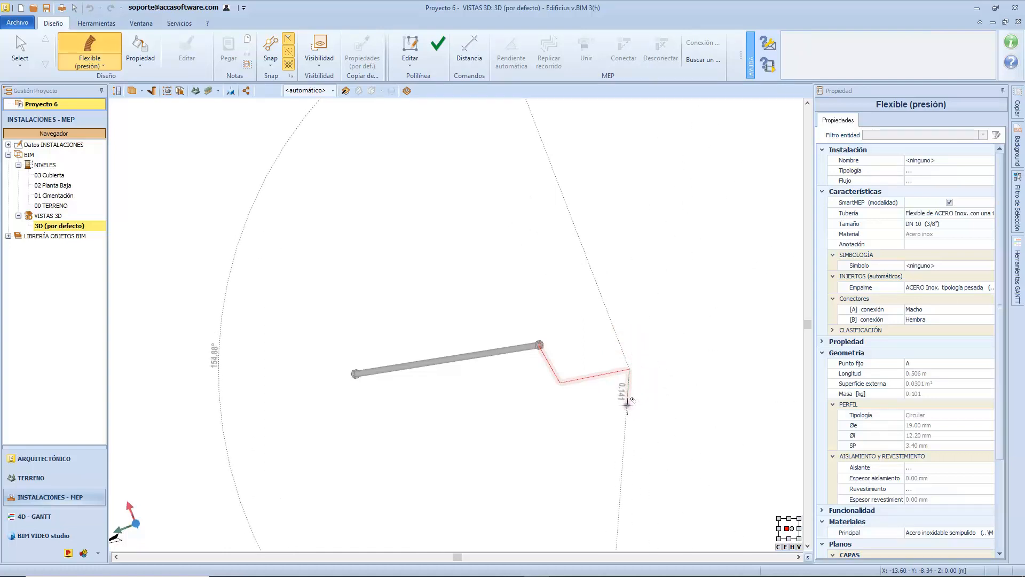
{"action": "mouse_move", "coordinate": [627, 405]}
{"action": "middle_mouse_down"}
{"action": "mouse_move", "coordinate": [632, 397]}
{"action": "mouse_move", "coordinate": [637, 404]}
{"action": "middle_mouse_up"}
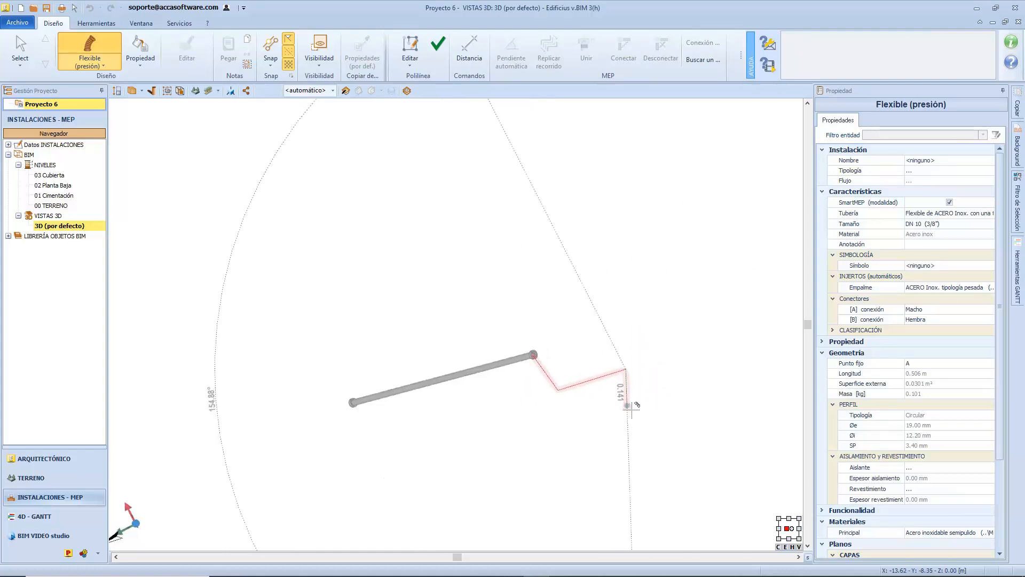
{"action": "left_click", "coordinate": [668, 405]}
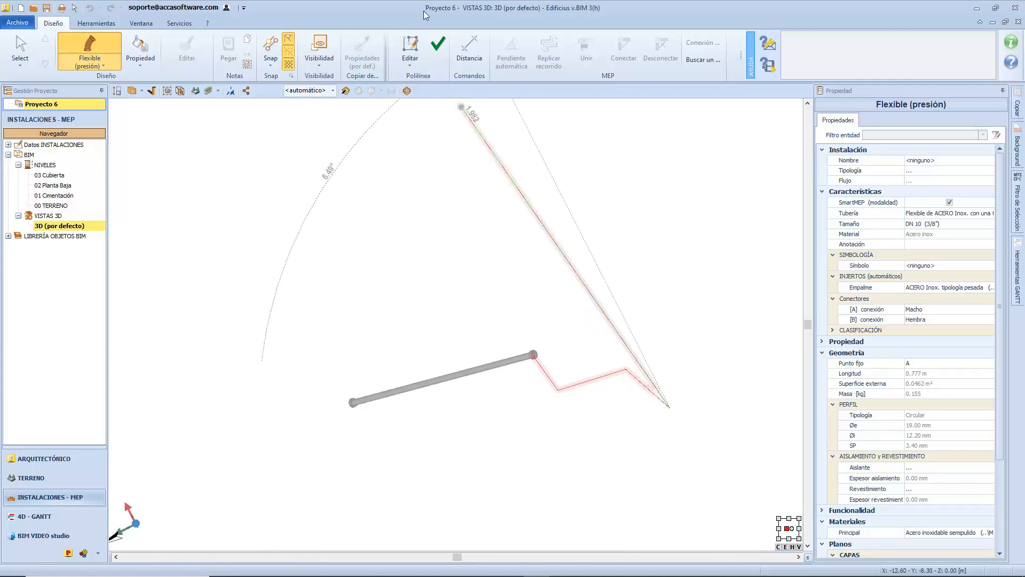
{"action": "left_click", "coordinate": [438, 45]}
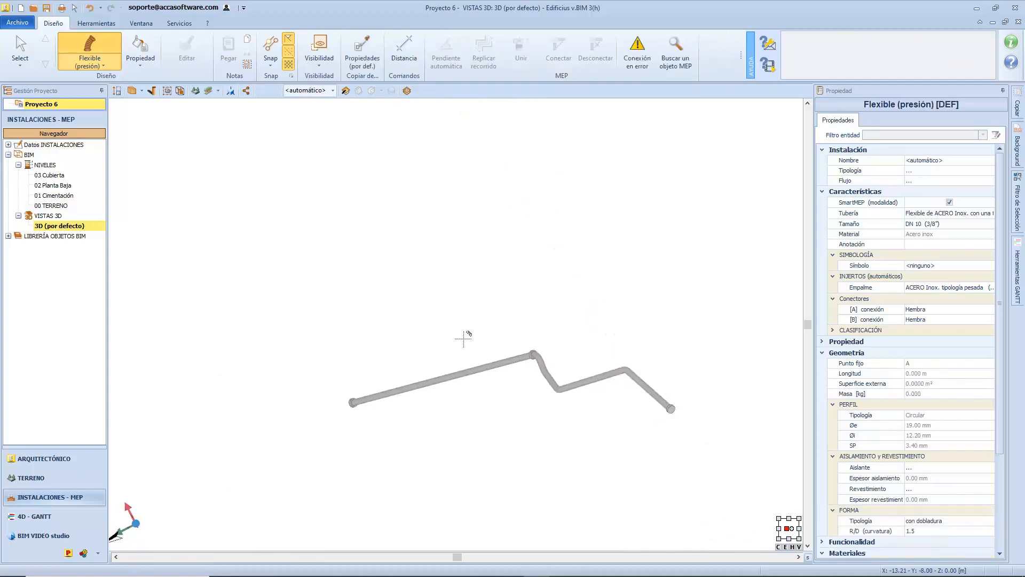
- Draw a separate zigzag flexible pressure pipe with five segments, about 1.82 m in total, beside the connected pipes
{"action": "middle_click_drag", "start_coordinate": [463, 339], "coordinate": [443, 362]}
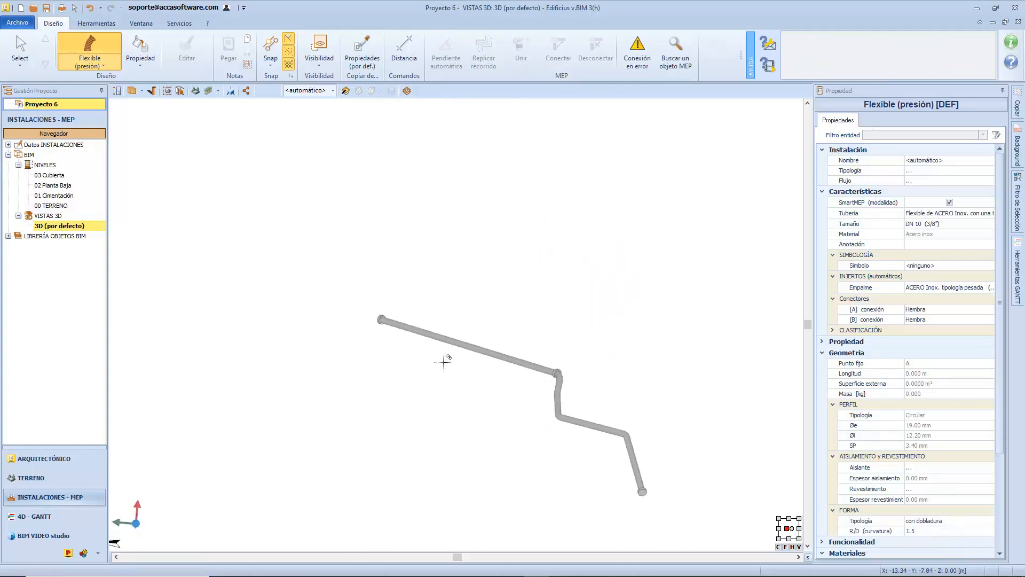
{"action": "left_click", "coordinate": [342, 263]}
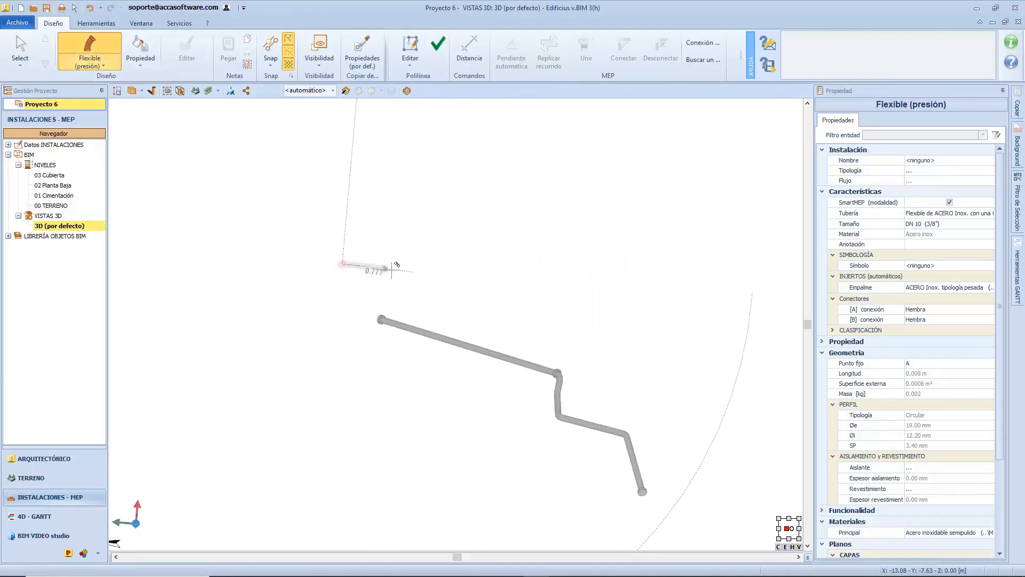
{"action": "left_click", "coordinate": [436, 273]}
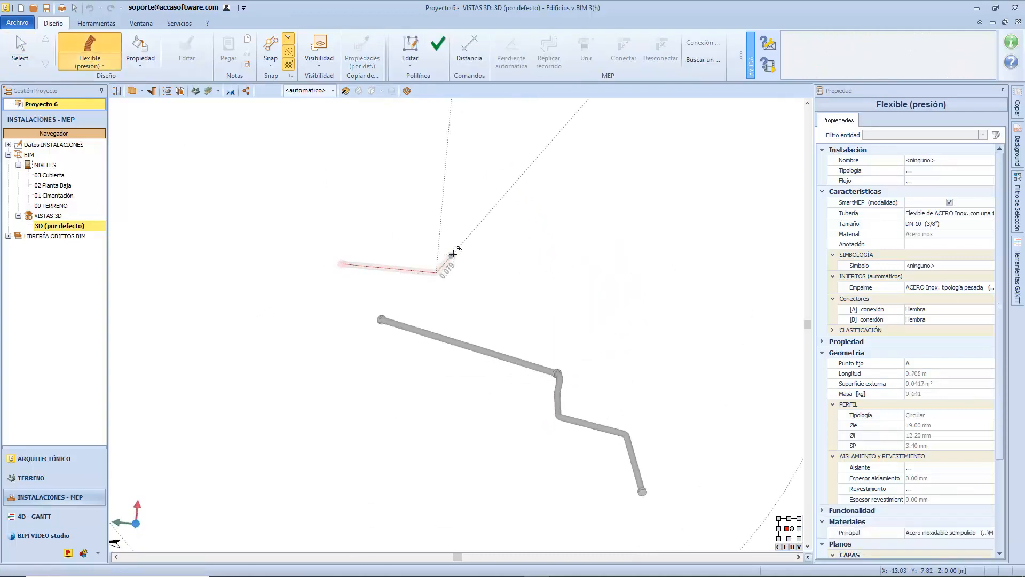
{"action": "left_click", "coordinate": [479, 222]}
{"action": "left_click", "coordinate": [520, 312]}
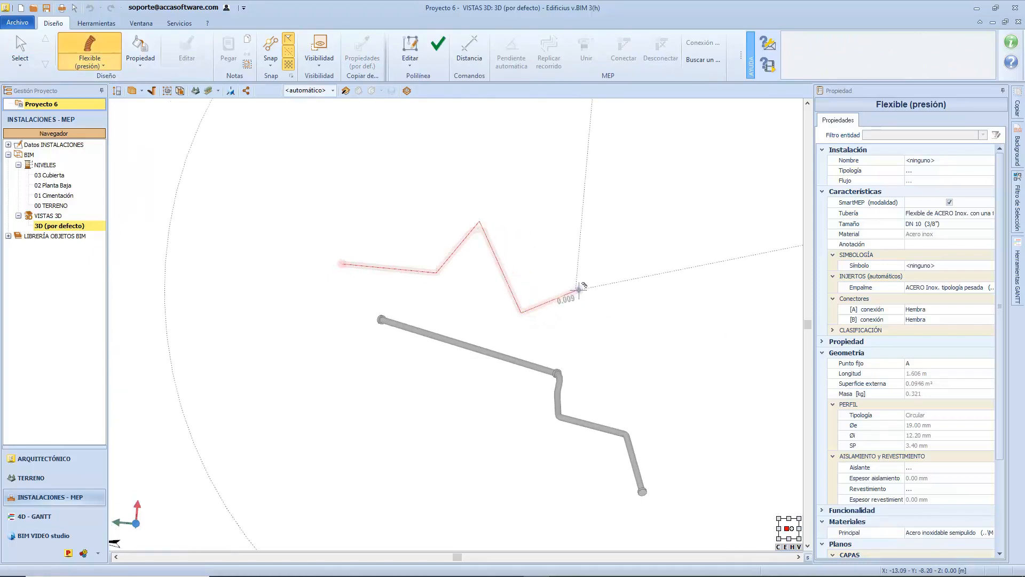
{"action": "left_click", "coordinate": [576, 290]}
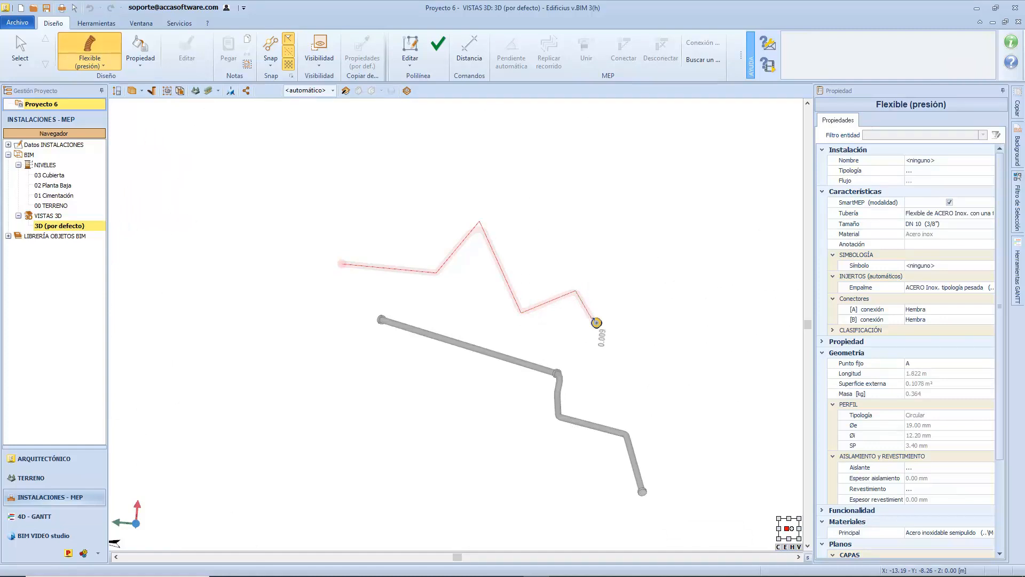
{"action": "right_click", "coordinate": [599, 300]}
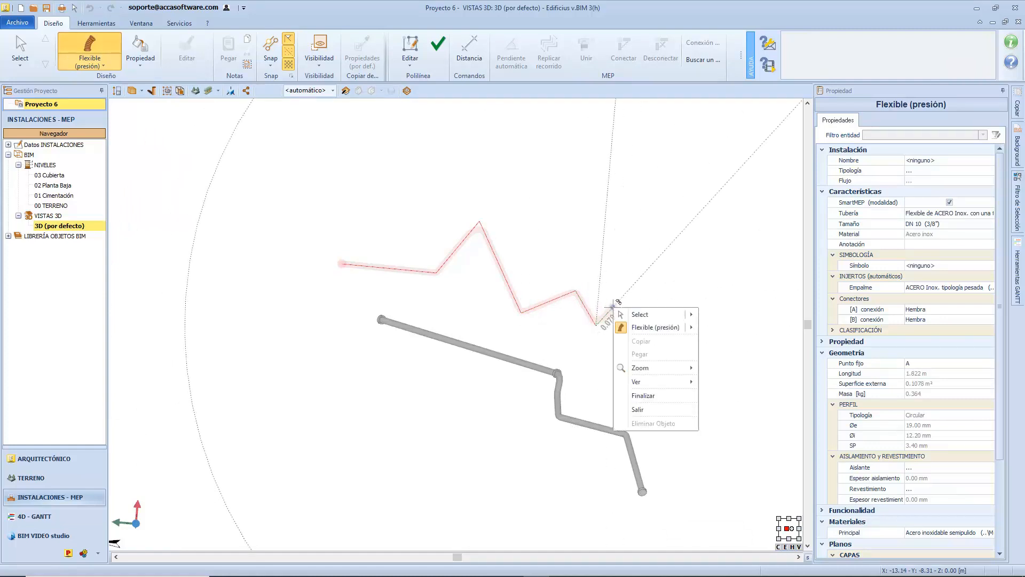
{"action": "left_click", "coordinate": [662, 392]}
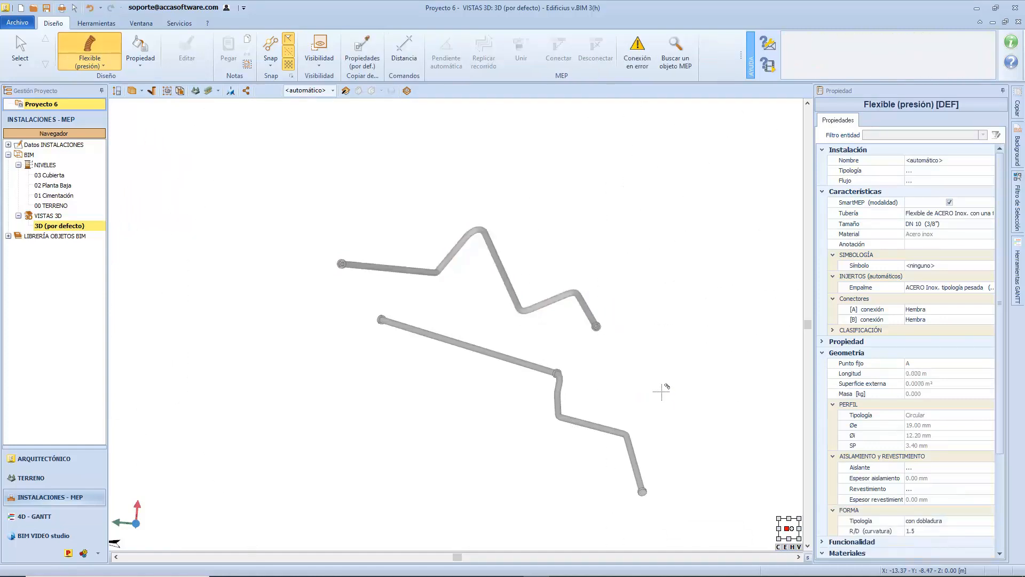
{"action": "key", "text": "Escape"}
- Select the zigzag flexible pipe's long middle segment and examine its length, node coordinates and bend settings
{"action": "left_click", "coordinate": [525, 309]}
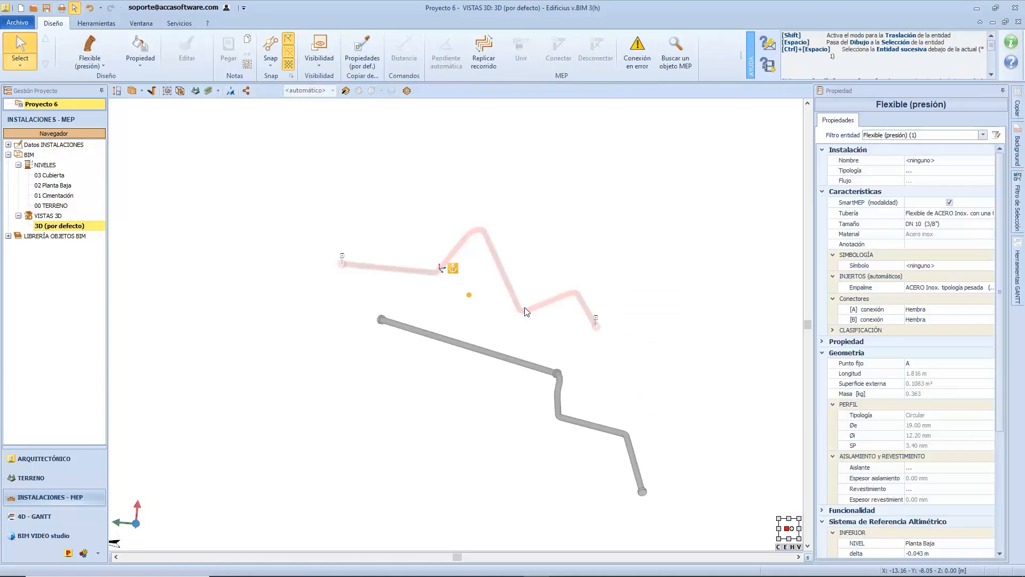
{"action": "scroll", "coordinate": [523, 311], "scroll_direction": "up", "scroll_amount": 1}
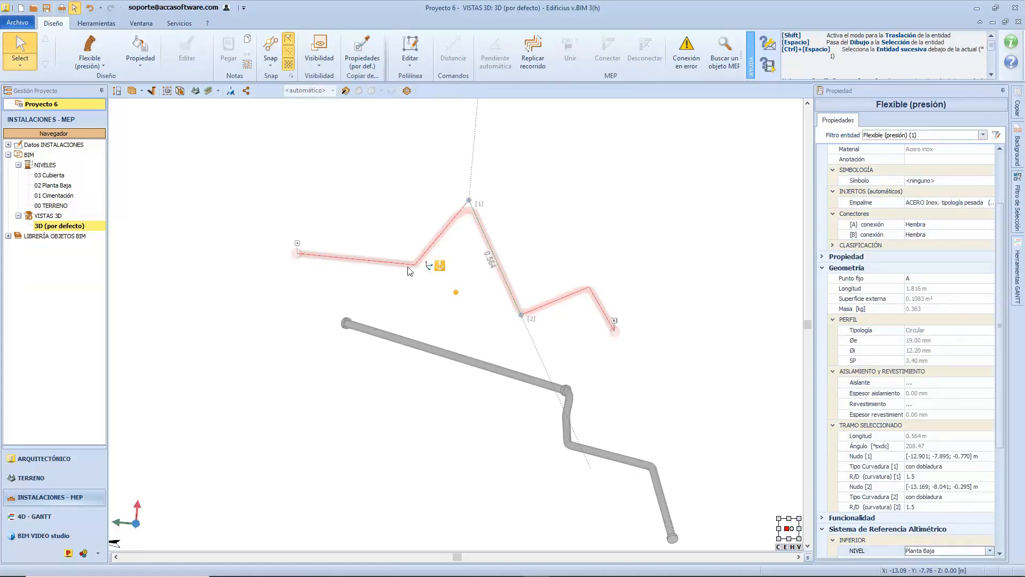
{"action": "left_click", "coordinate": [488, 321]}
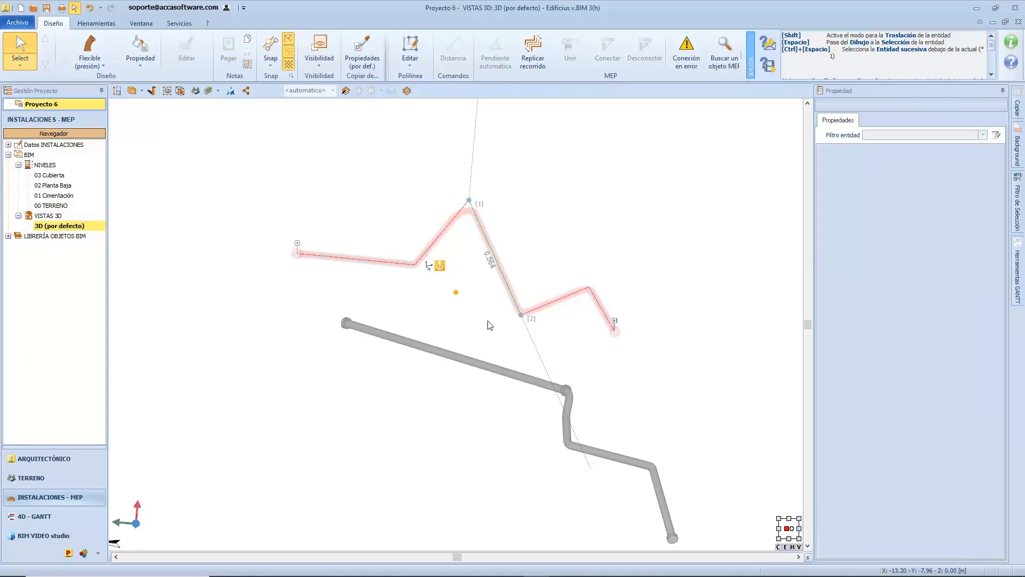
- Inspect the zigzag flexible pipe from other angles and examine the properties of its last segment at end B
{"action": "middle_click_drag", "start_coordinate": [488, 320], "coordinate": [448, 314]}
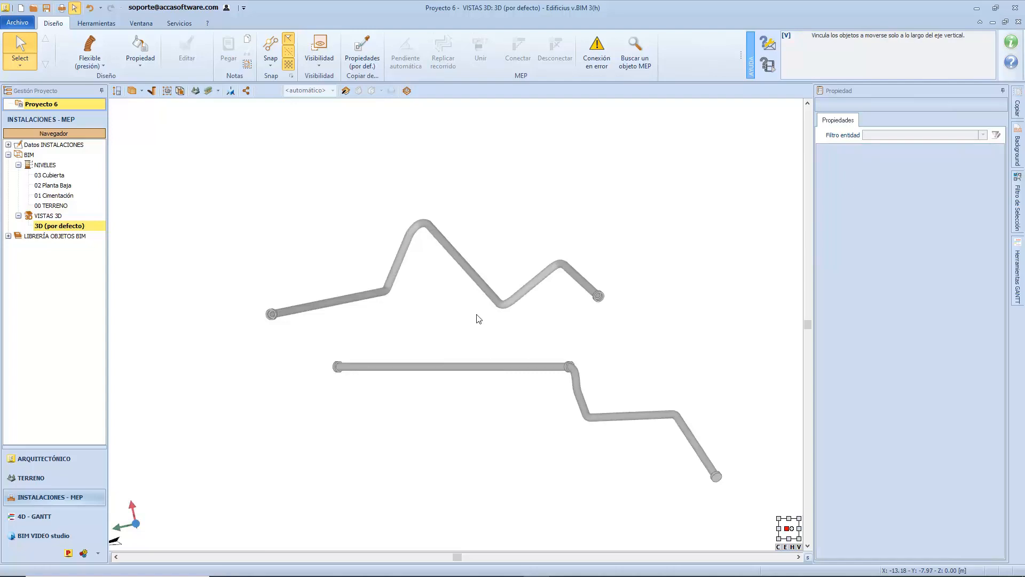
{"action": "middle_click_drag", "start_coordinate": [478, 319], "coordinate": [464, 321]}
{"action": "left_click", "coordinate": [405, 258]}
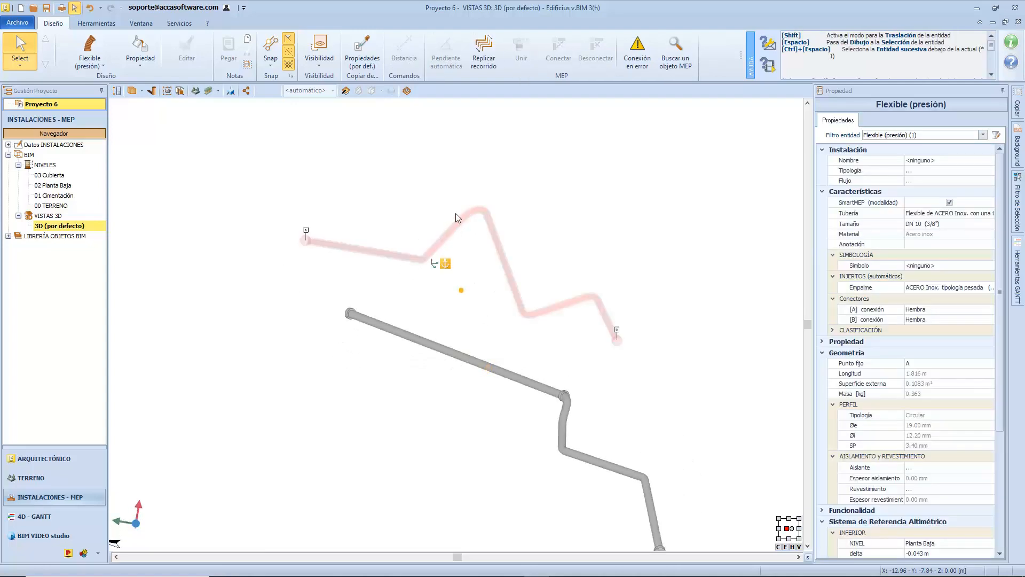
{"action": "middle_click_drag", "start_coordinate": [577, 304], "coordinate": [614, 342]}
{"action": "scroll", "coordinate": [568, 308], "scroll_direction": "up", "scroll_amount": 2}
{"action": "scroll", "coordinate": [577, 325], "scroll_direction": "down", "scroll_amount": 1}
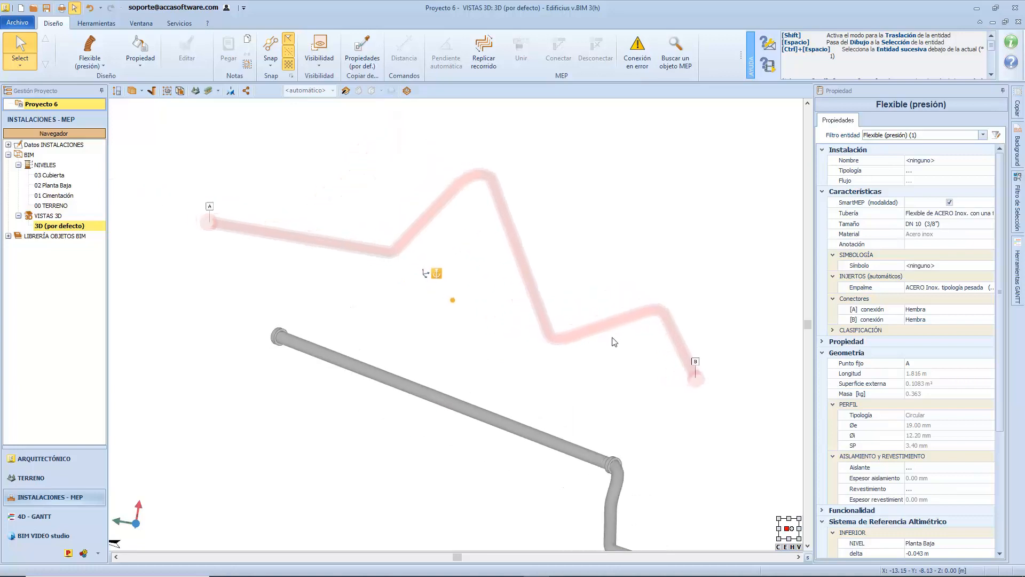
{"action": "left_click", "coordinate": [695, 368]}
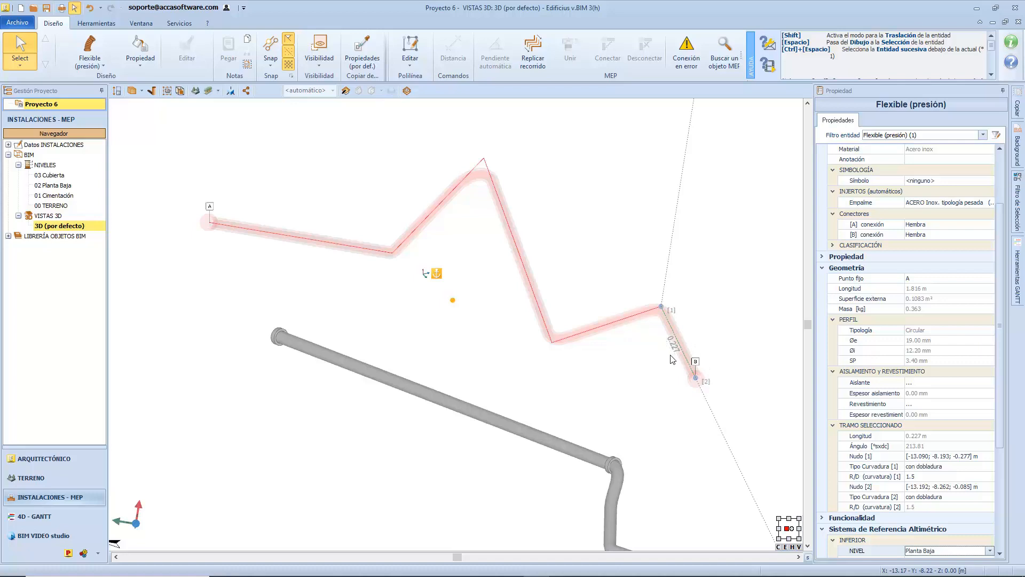
{"action": "key", "text": "Escape"}
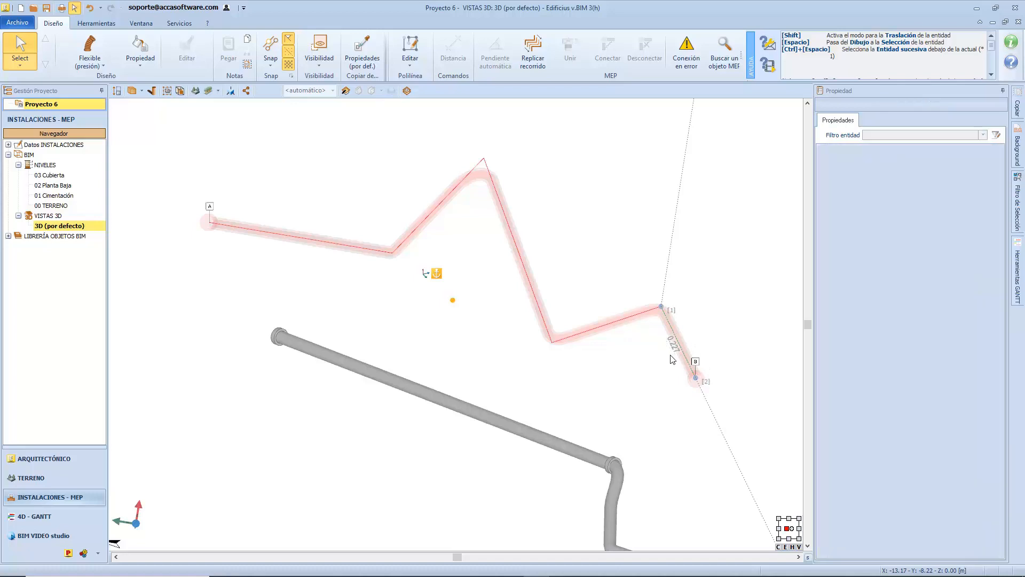
- Delete the straight flexible pipe and the three-segment flexible pipe connected to it, leaving only the zigzag pipe
{"action": "left_click", "coordinate": [540, 445]}
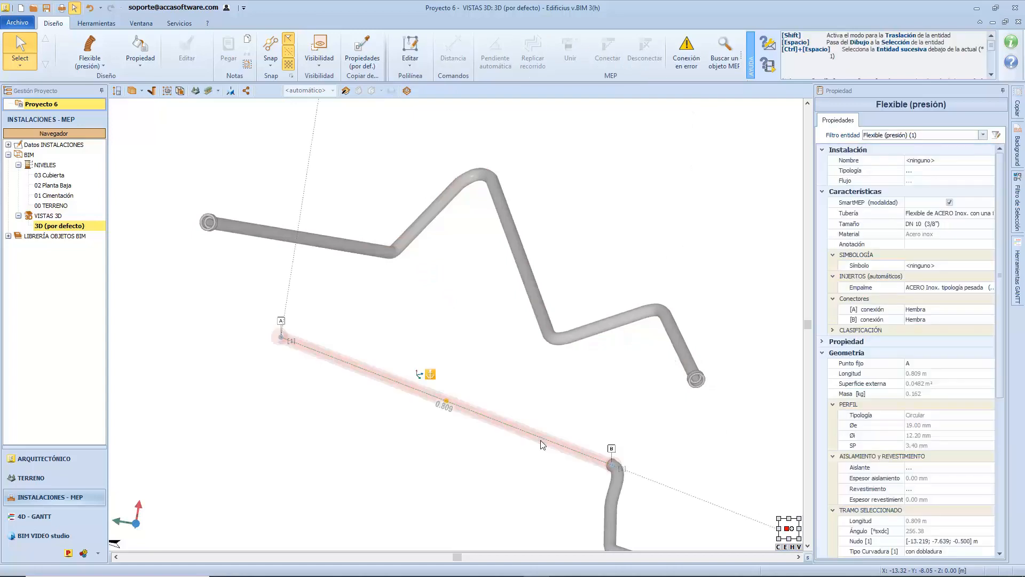
{"action": "key", "text": "Delete"}
{"action": "left_click", "coordinate": [611, 489]}
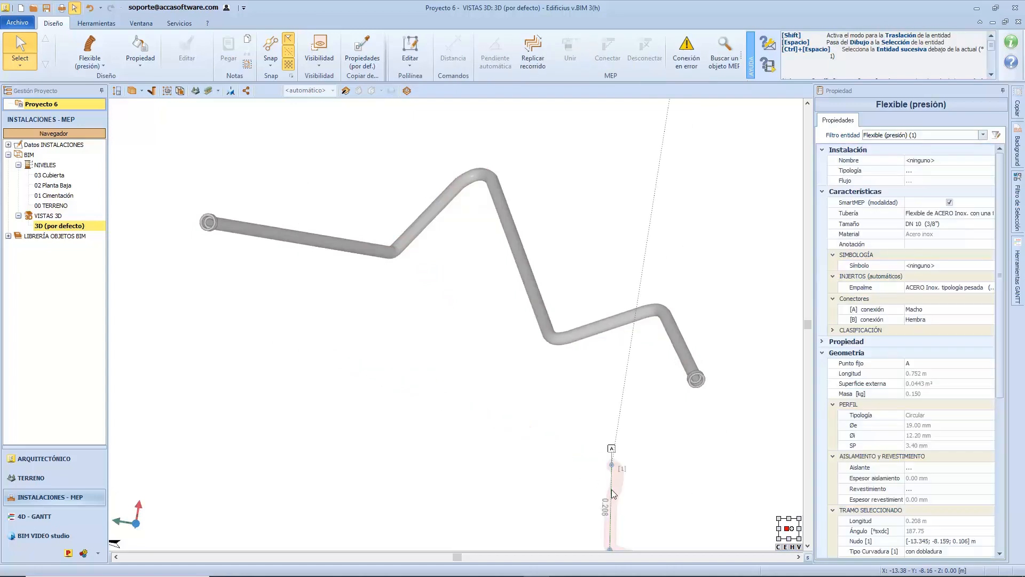
{"action": "right_click", "coordinate": [627, 481]}
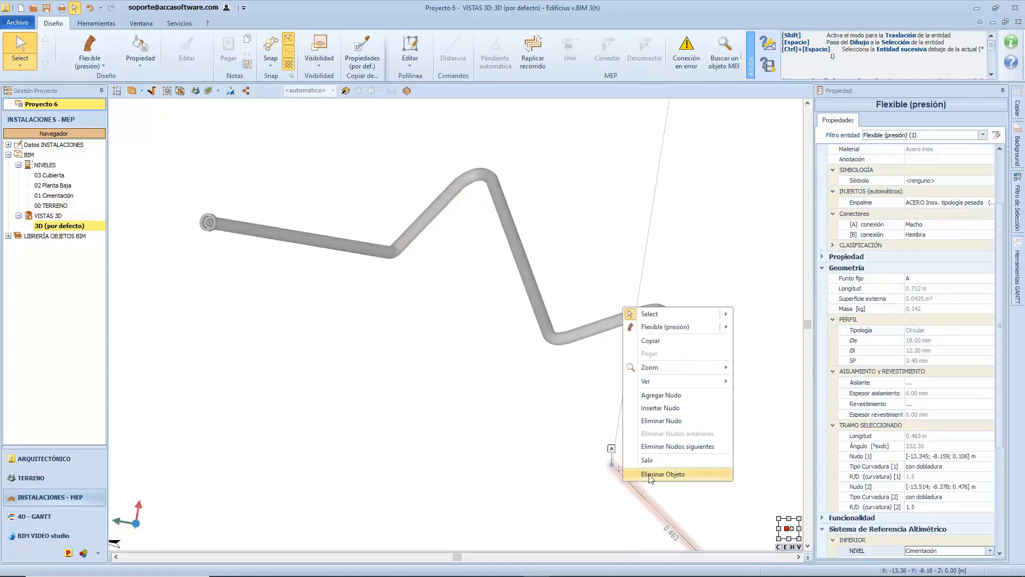
{"action": "left_click", "coordinate": [650, 473]}
- Set the Z coordinate of Nudo [1] of the zigzag flexible pipe's last segment to -0.5 m
{"action": "left_click", "coordinate": [548, 342]}
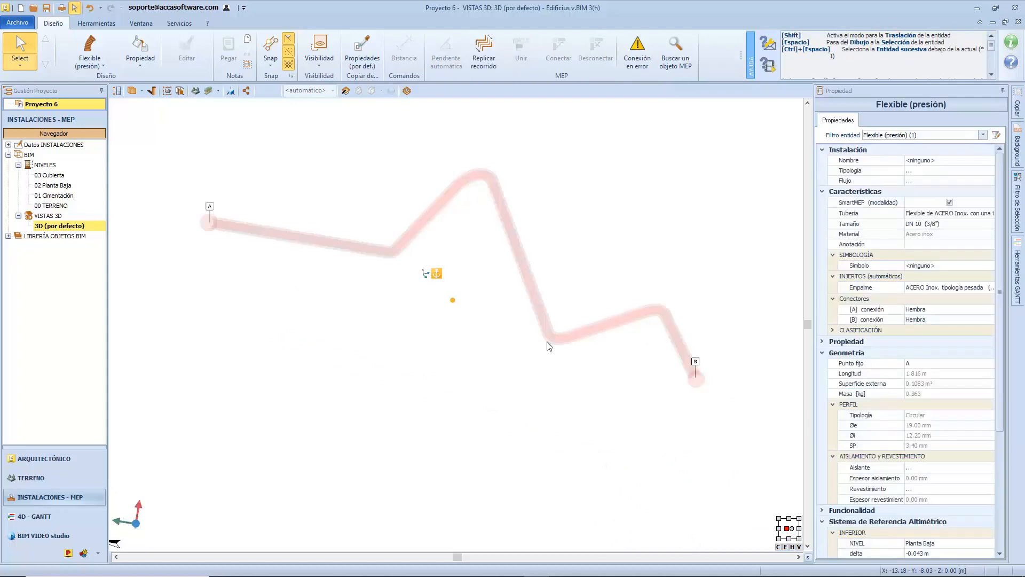
{"action": "left_click", "coordinate": [687, 360]}
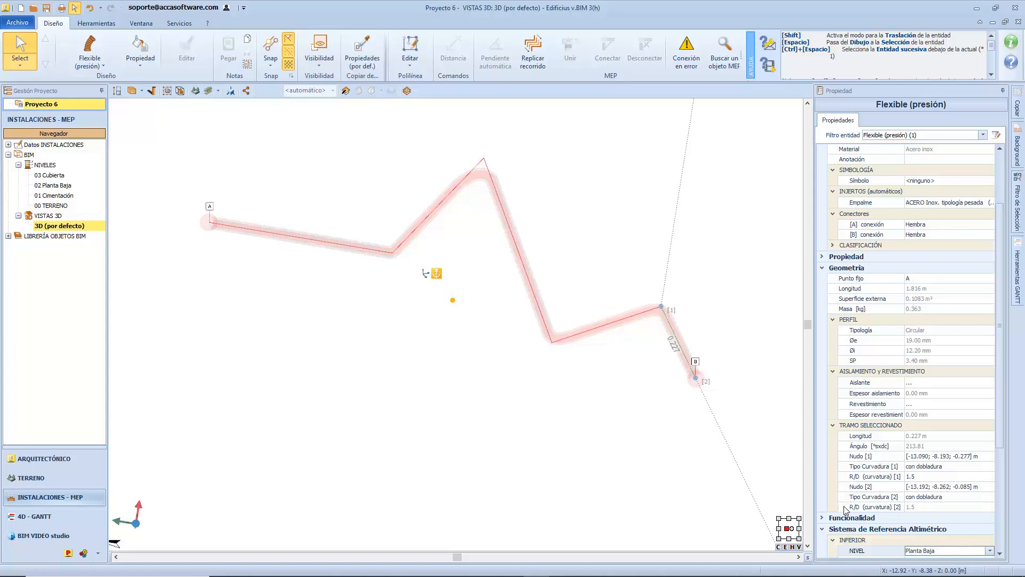
{"action": "key", "text": "Escape"}
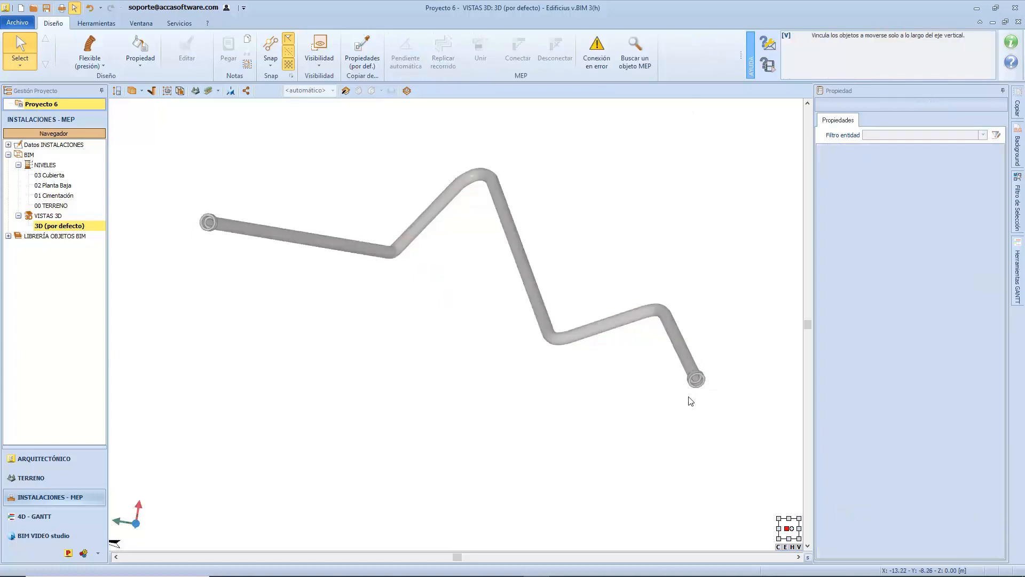
{"action": "left_click", "coordinate": [692, 383]}
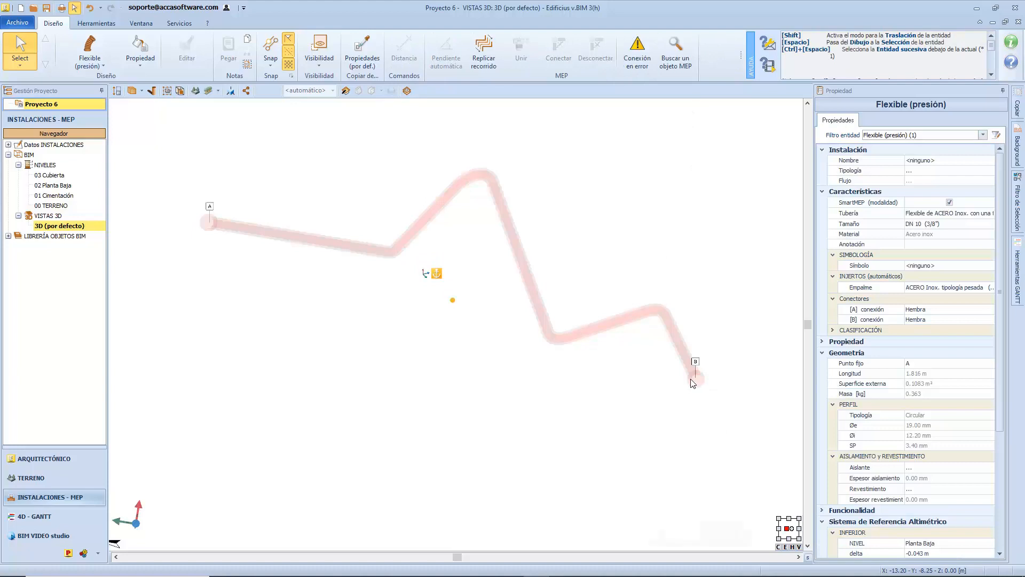
{"action": "left_click", "coordinate": [693, 366]}
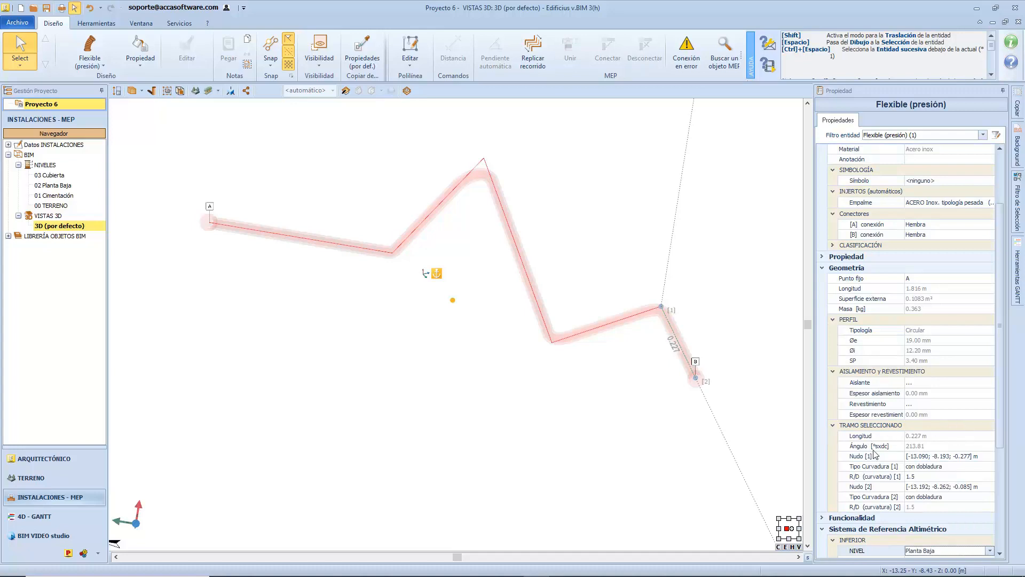
{"action": "left_click", "coordinate": [981, 457]}
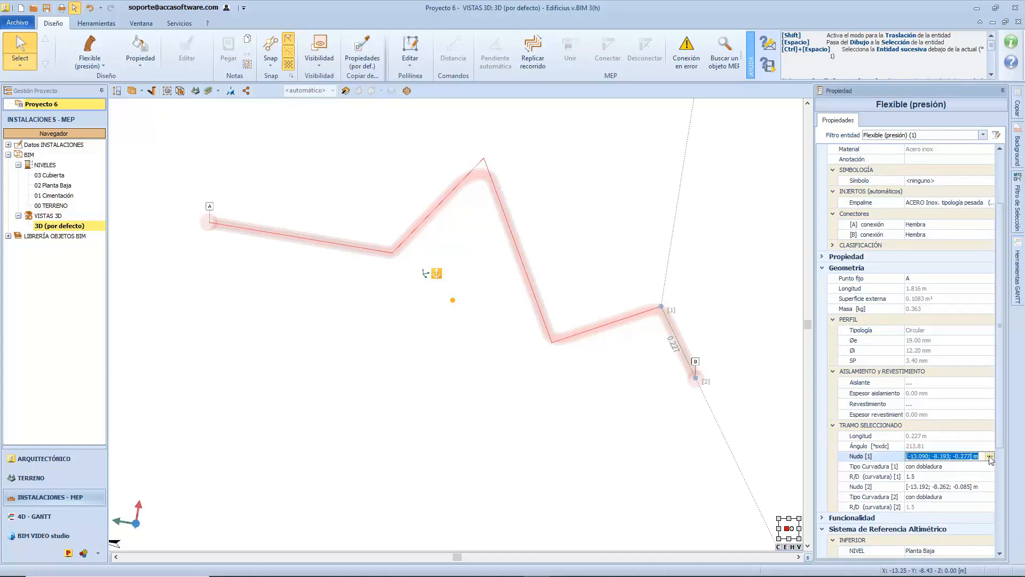
{"action": "left_click", "coordinate": [990, 457]}
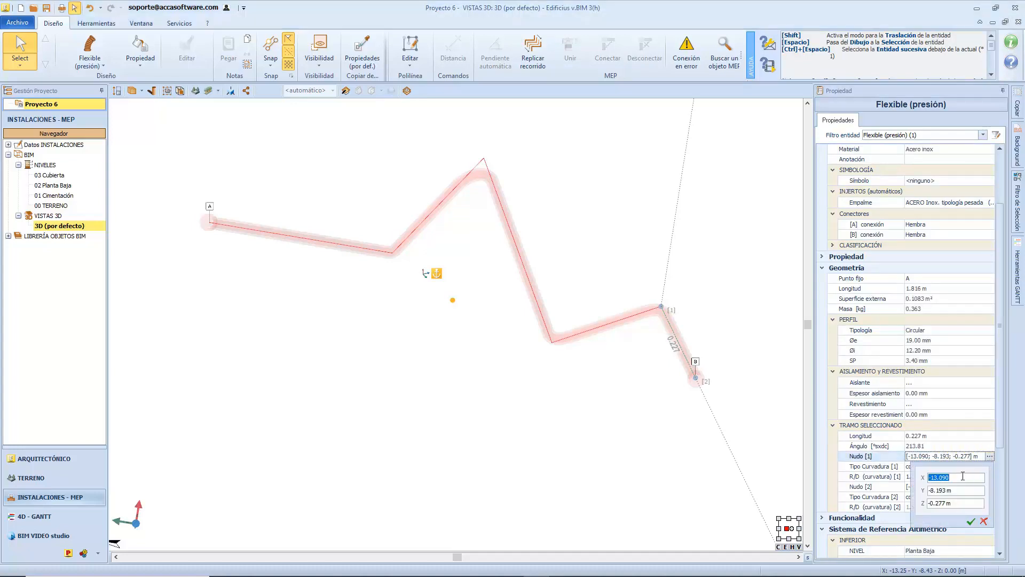
{"action": "left_click", "coordinate": [946, 502]}
{"action": "type", "text": "-0.5"}
{"action": "left_click", "coordinate": [970, 522]}
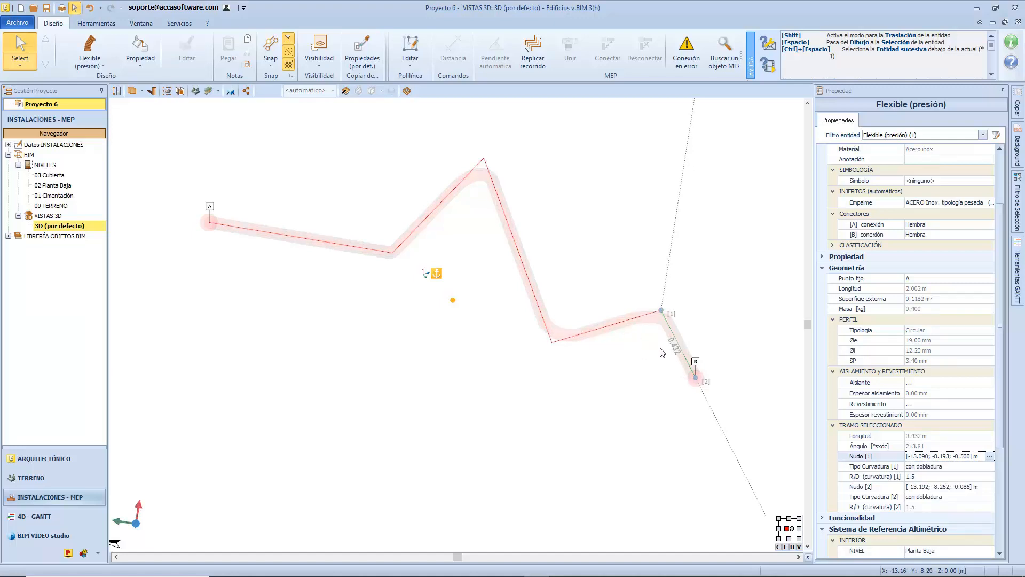
- Move the starting node of the zigzag pipe's last segment freehand, making the segment at end B about 0.14 m long
{"action": "left_click", "coordinate": [661, 309]}
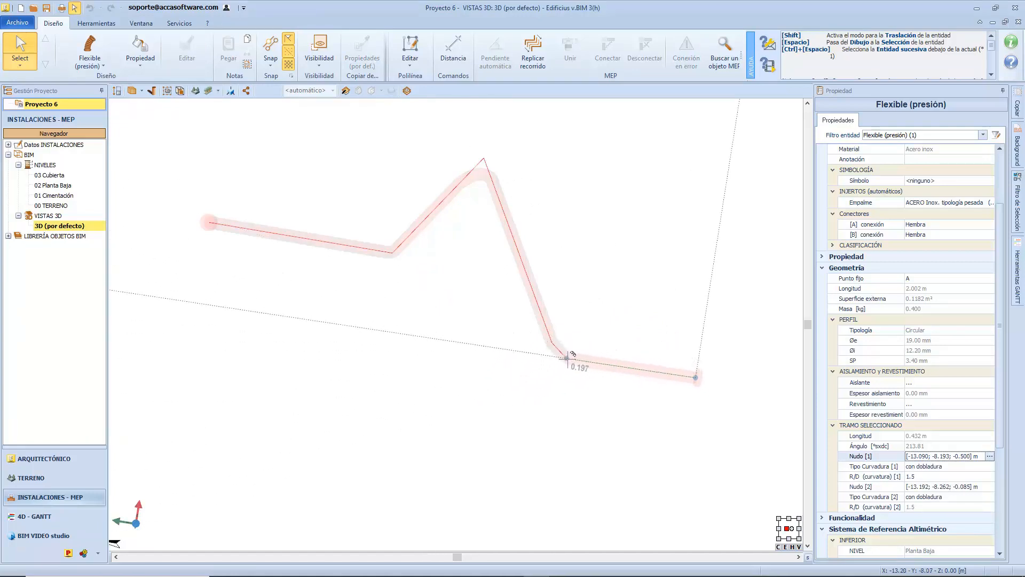
{"action": "left_click", "coordinate": [603, 354]}
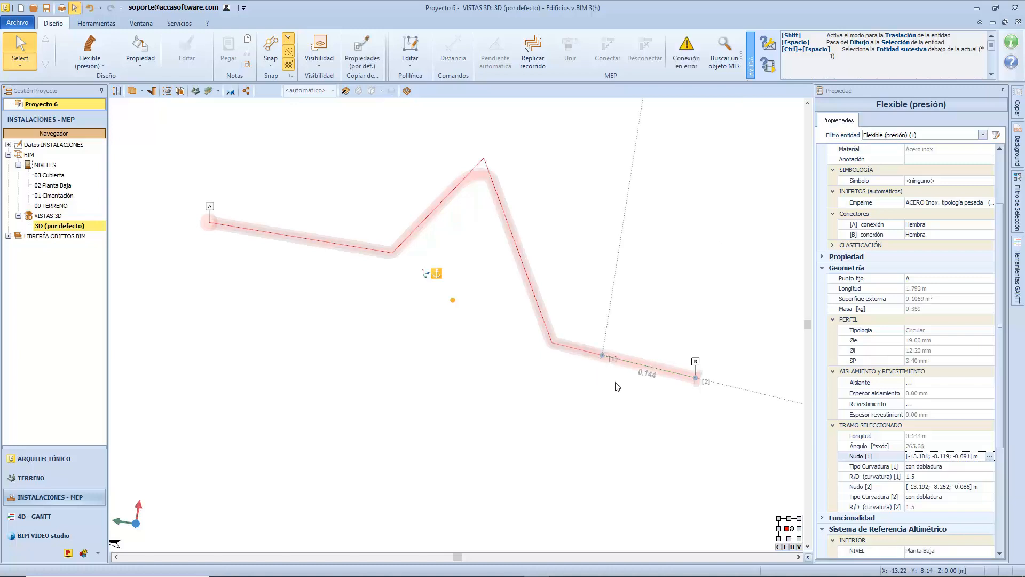
{"action": "scroll", "coordinate": [878, 403], "scroll_direction": "down", "scroll_amount": 2}
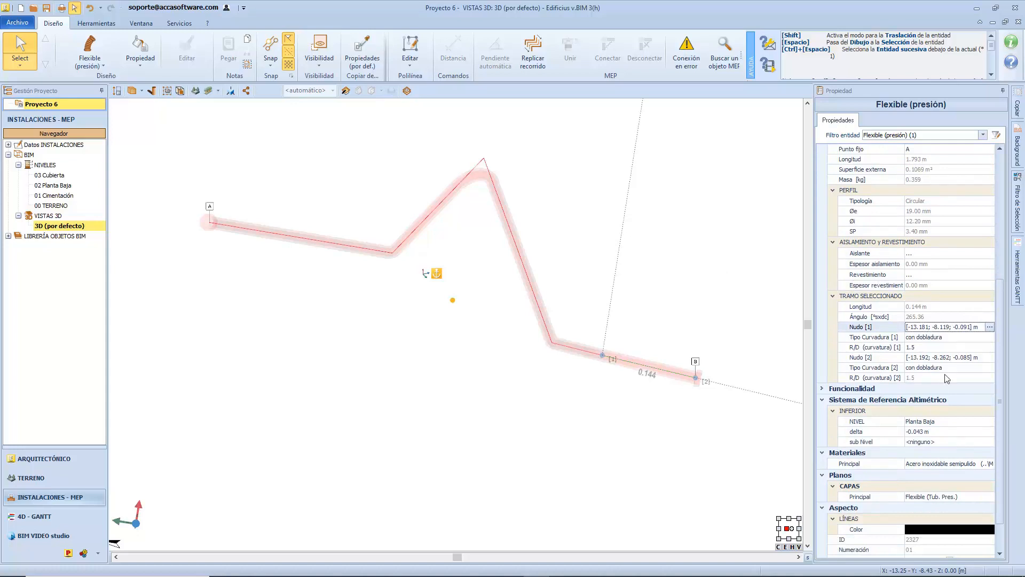
- Try the con spline curvature type at node [1] of the pipe's last segment and restore con dobladura
{"action": "left_click", "coordinate": [648, 364]}
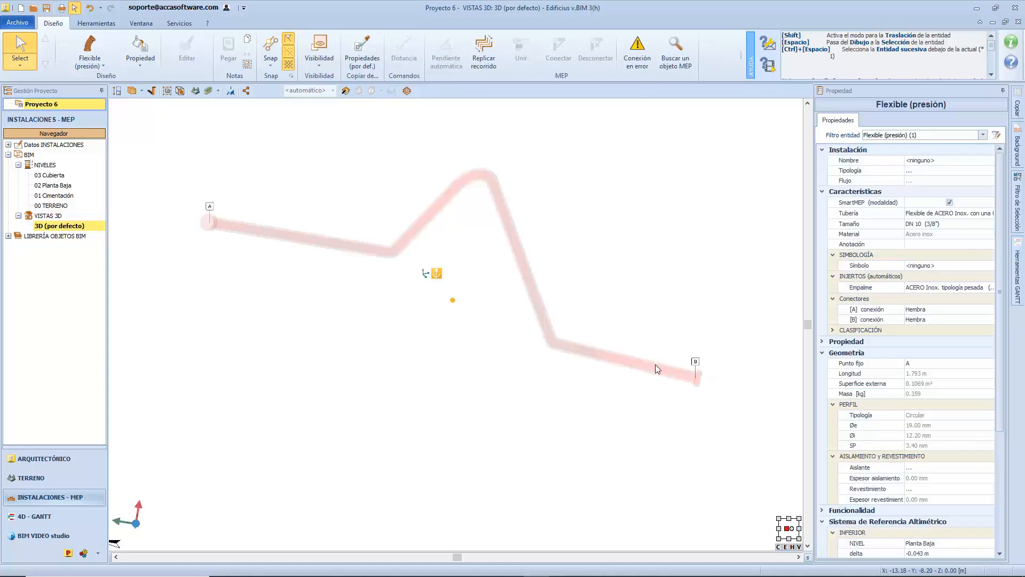
{"action": "scroll", "coordinate": [961, 409], "scroll_direction": "down", "scroll_amount": 6}
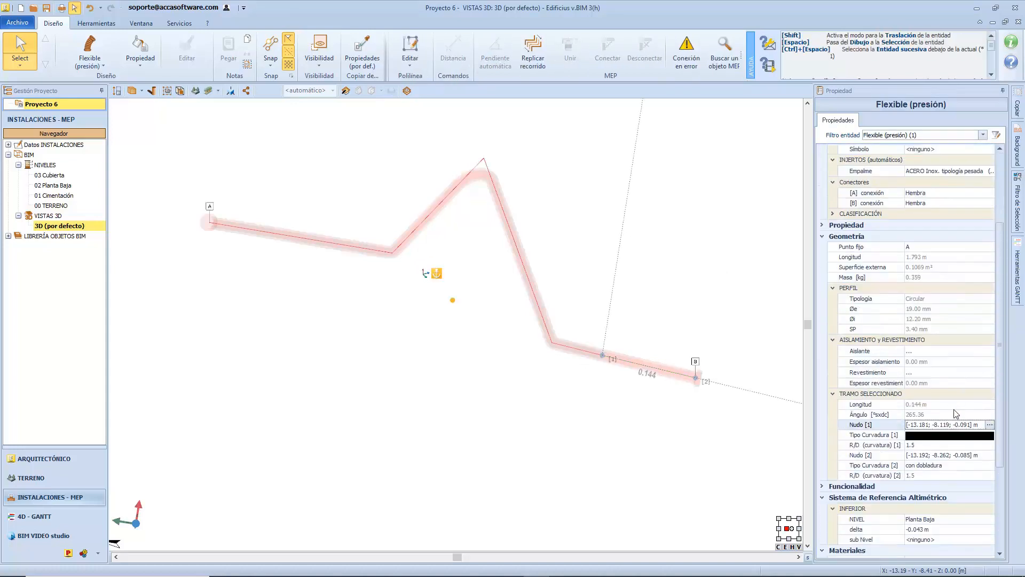
{"action": "left_click", "coordinate": [978, 425]}
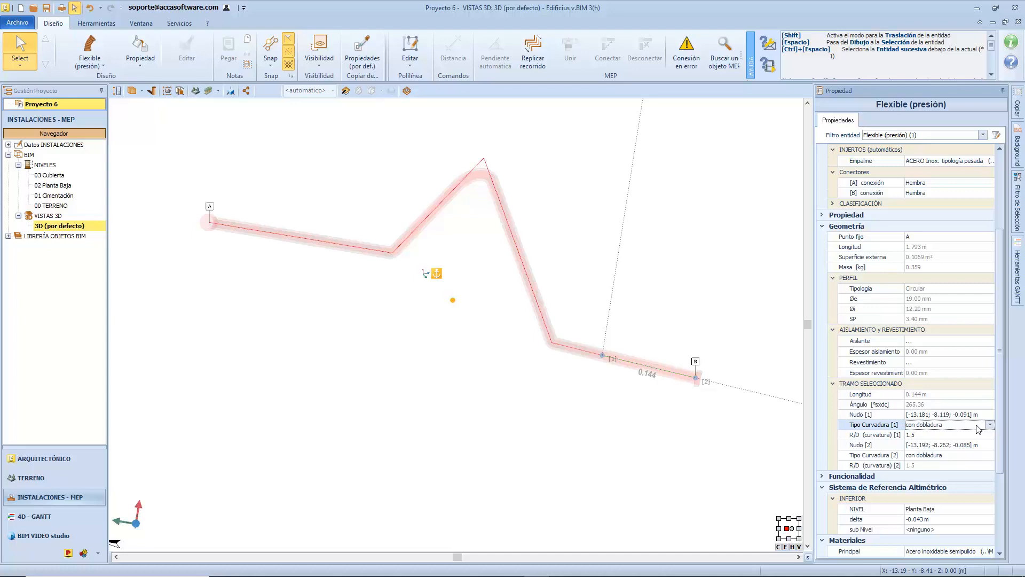
{"action": "scroll", "coordinate": [978, 429], "scroll_direction": "down", "scroll_amount": 2}
{"action": "left_click", "coordinate": [990, 359]}
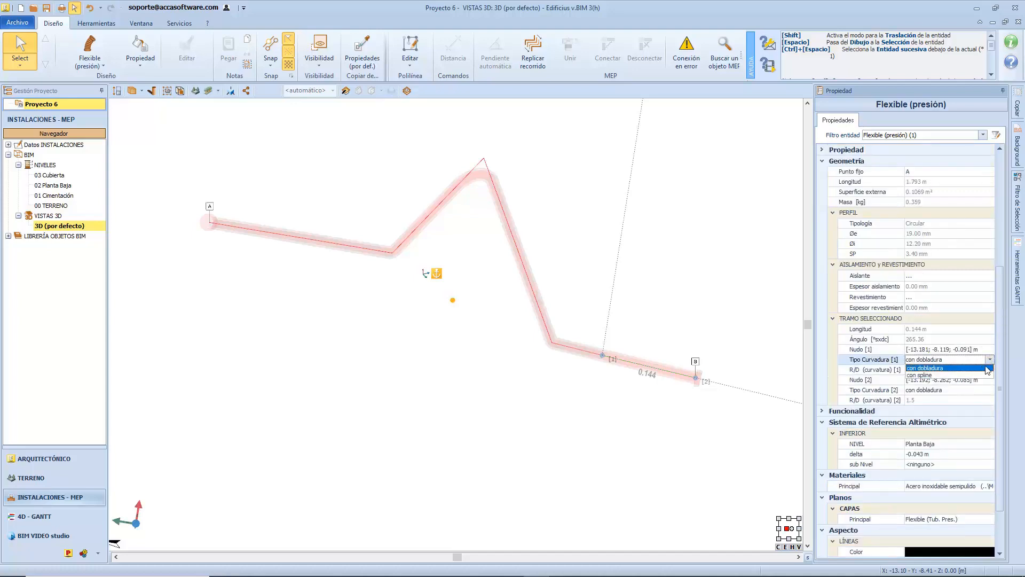
{"action": "left_click", "coordinate": [987, 368]}
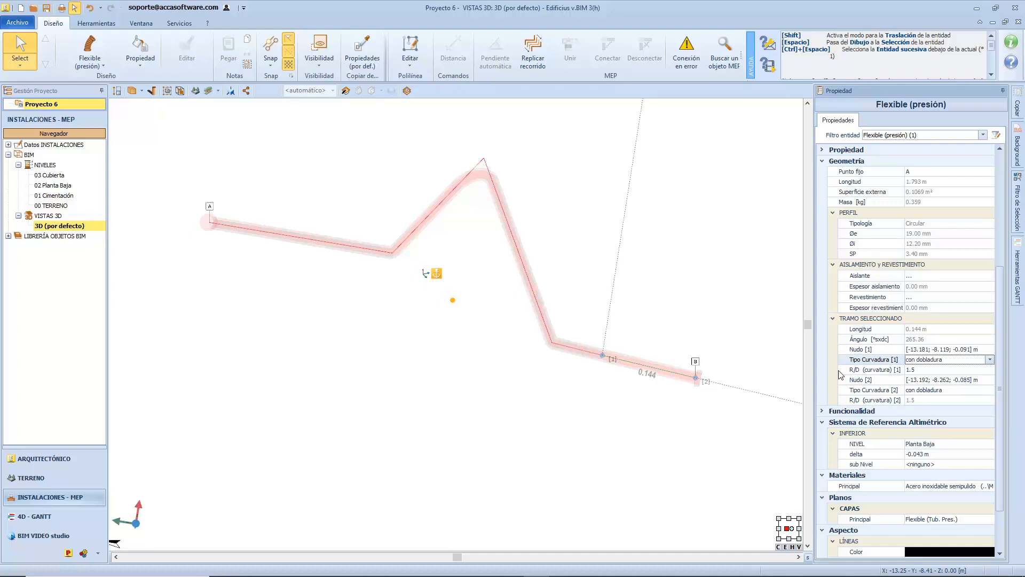
{"action": "scroll", "coordinate": [895, 340], "scroll_direction": "down", "scroll_amount": 1}
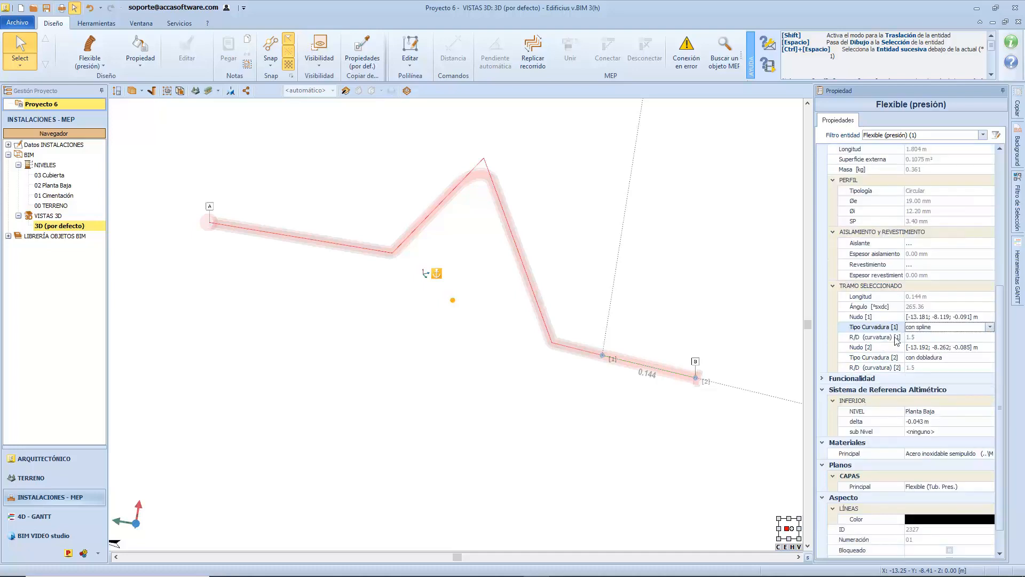
- Set the R/D curvature at node [1] of the last segment to ancha with a factor of 1.55
{"action": "left_click", "coordinate": [924, 339]}
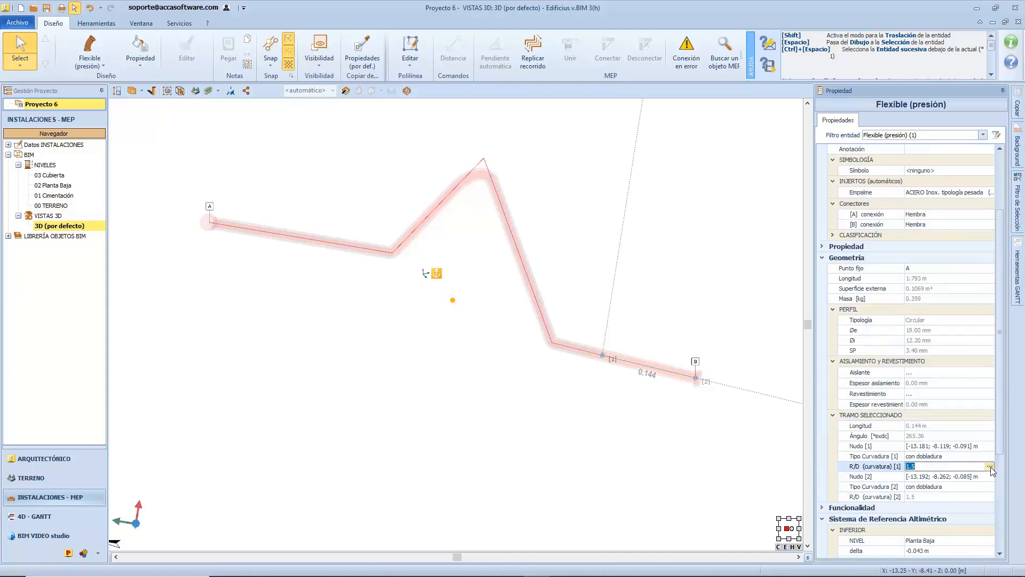
{"action": "left_click", "coordinate": [990, 466]}
{"action": "left_click", "coordinate": [977, 491]}
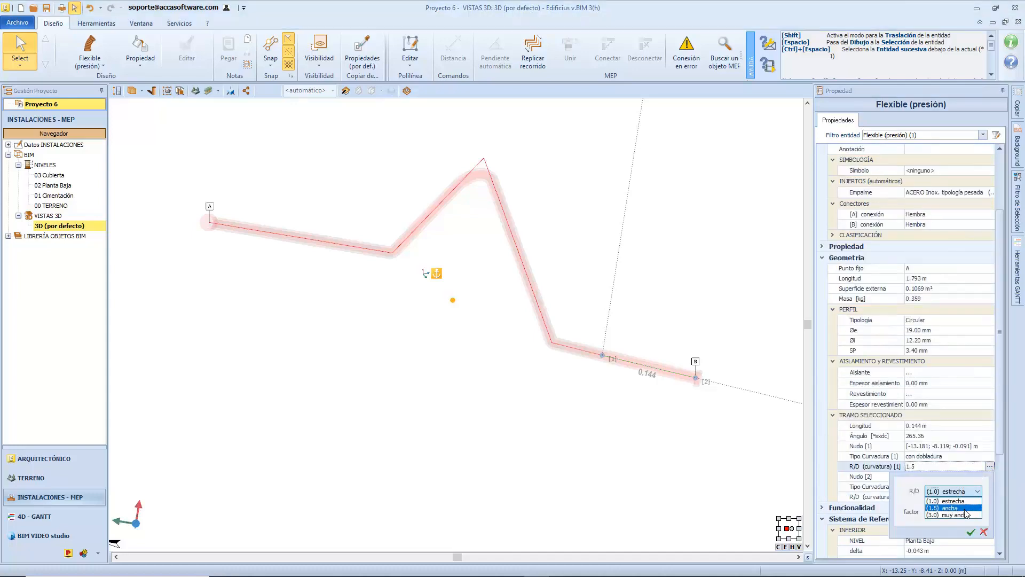
{"action": "left_click", "coordinate": [956, 507]}
{"action": "left_click", "coordinate": [956, 511]}
{"action": "key", "text": "BackSpace"}
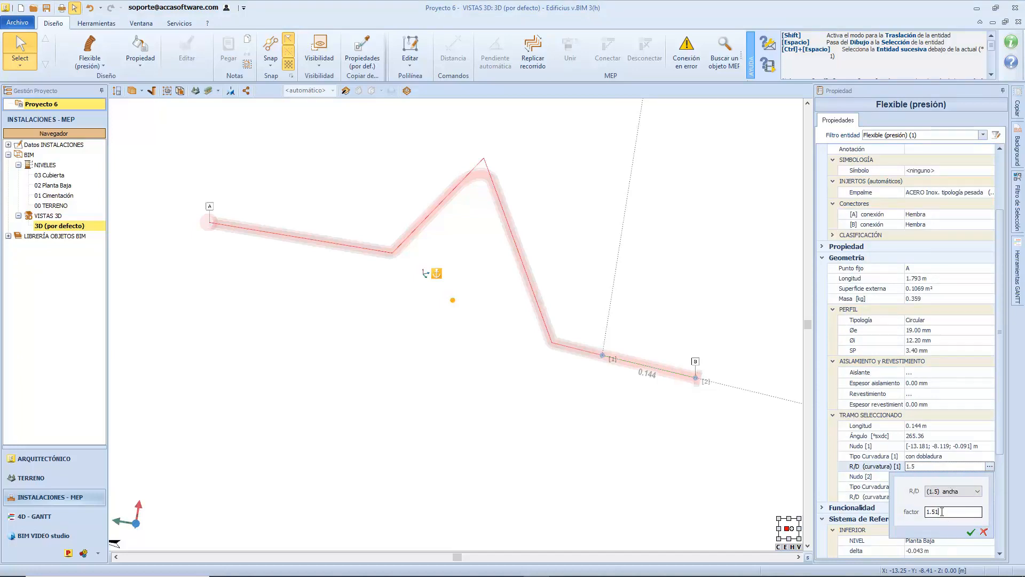
{"action": "left_click_drag", "start_coordinate": [941, 511], "coordinate": [891, 519]}
{"action": "type", "text": "1.55"}
{"action": "left_click", "coordinate": [968, 530]}
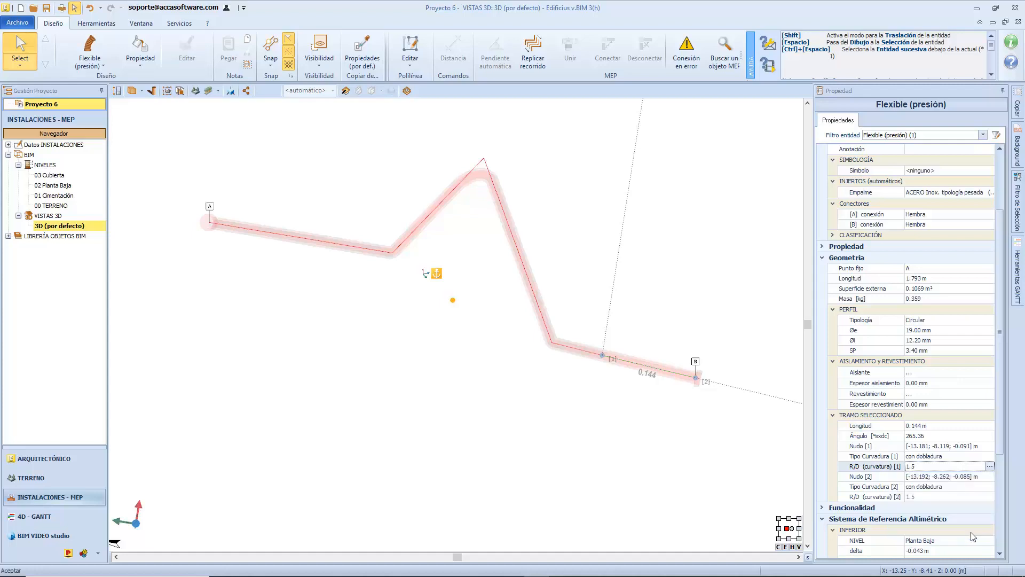
{"action": "left_click", "coordinate": [640, 441]}
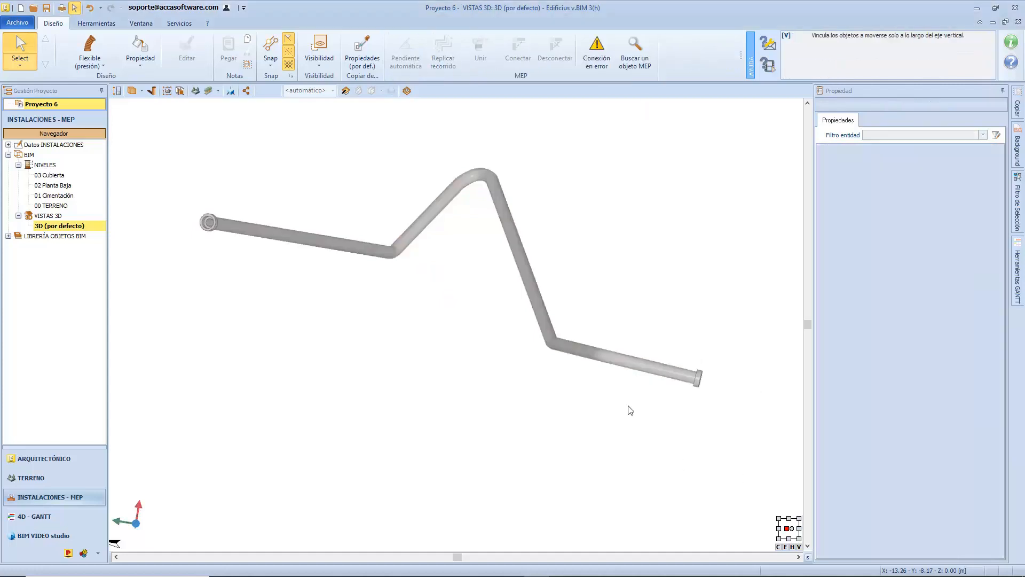
- Add a node at end B of the flexible pipe, extending it with a new last segment about 0.17 m long
{"action": "middle_click_drag", "start_coordinate": [612, 361], "coordinate": [588, 395]}
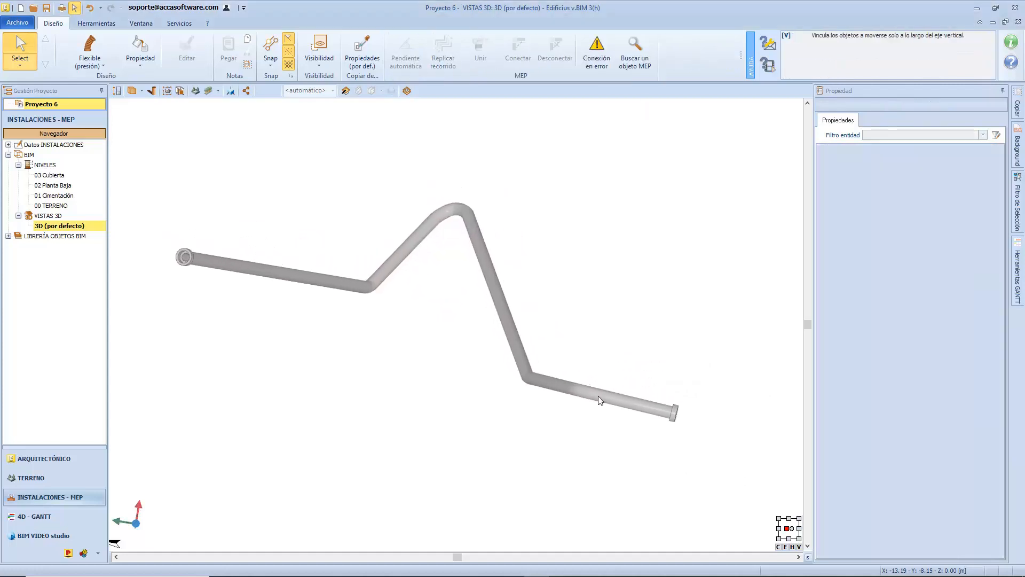
{"action": "left_click", "coordinate": [599, 397]}
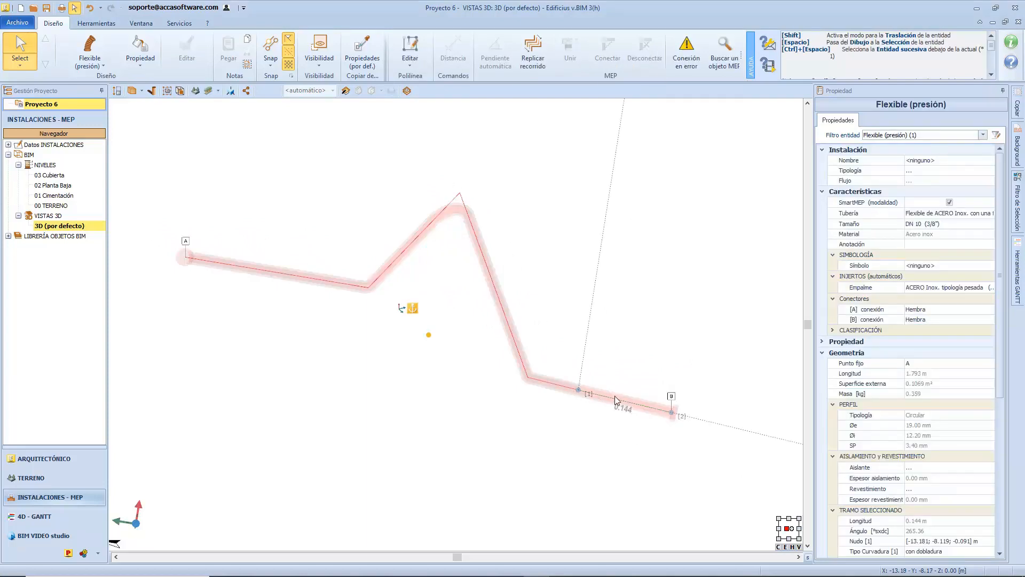
{"action": "right_click", "coordinate": [615, 397]}
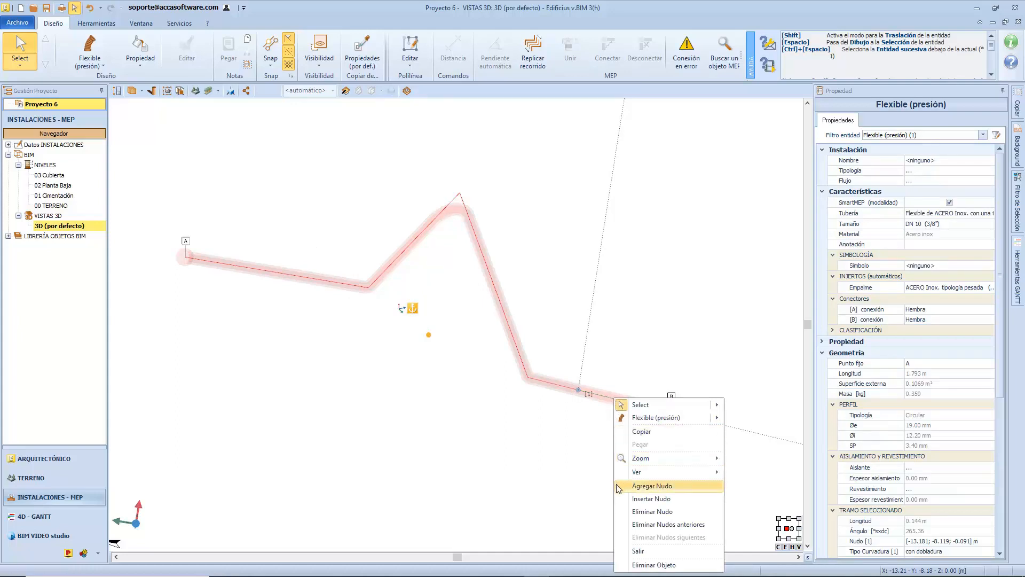
{"action": "left_click", "coordinate": [688, 486]}
{"action": "left_click_drag", "start_coordinate": [672, 412], "coordinate": [699, 418]}
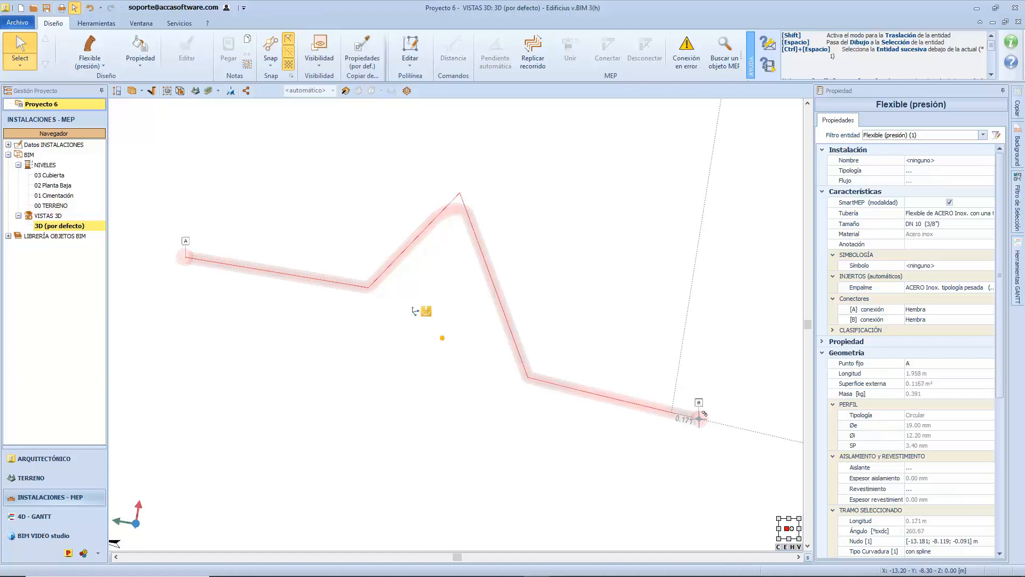
- Insert a node midway along the pipe's second-to-last segment and raise it to form a bend, with the segment before it about 0.10 m long
{"action": "left_click", "coordinate": [648, 406]}
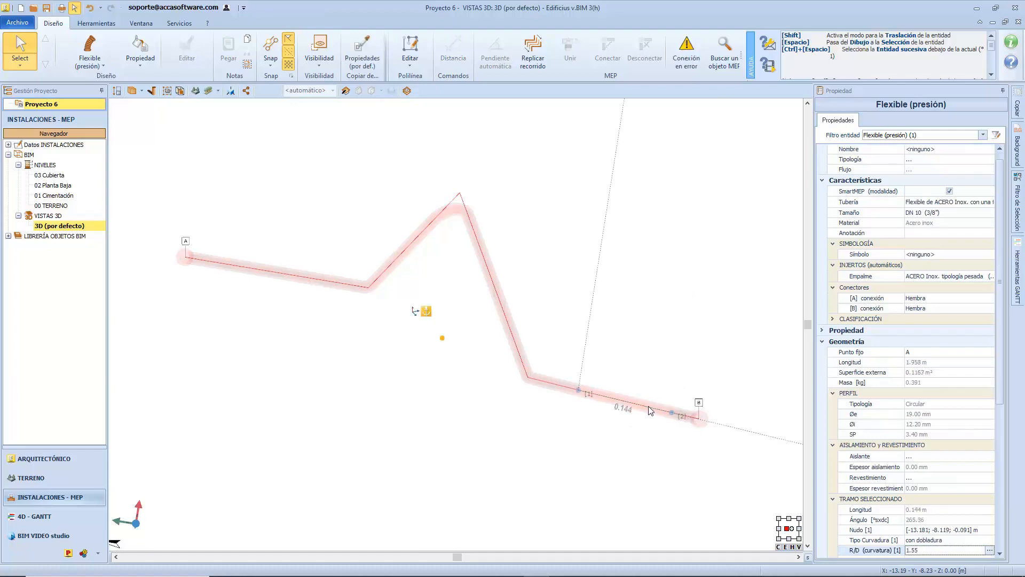
{"action": "right_click", "coordinate": [647, 406]}
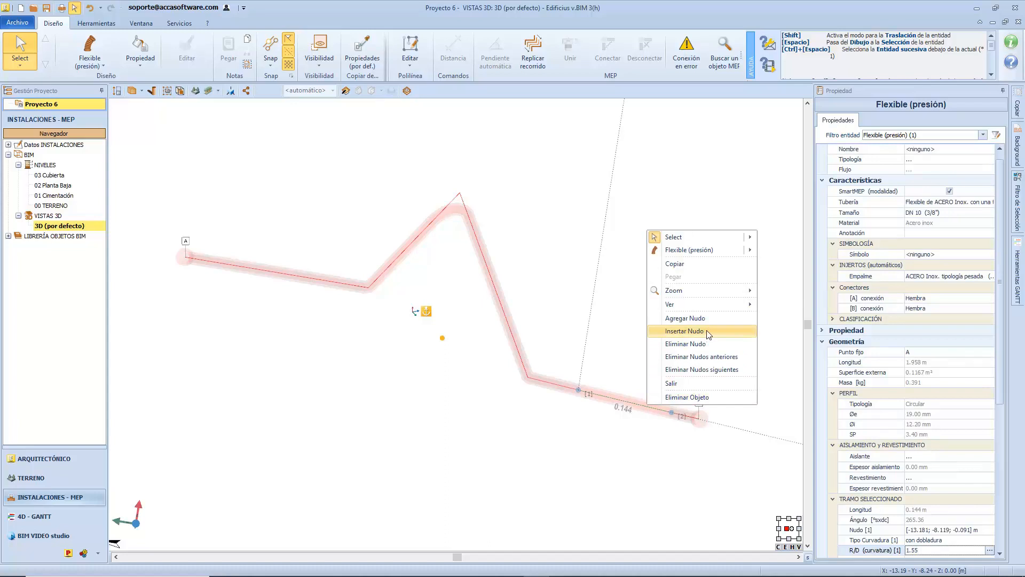
{"action": "left_click", "coordinate": [685, 331]}
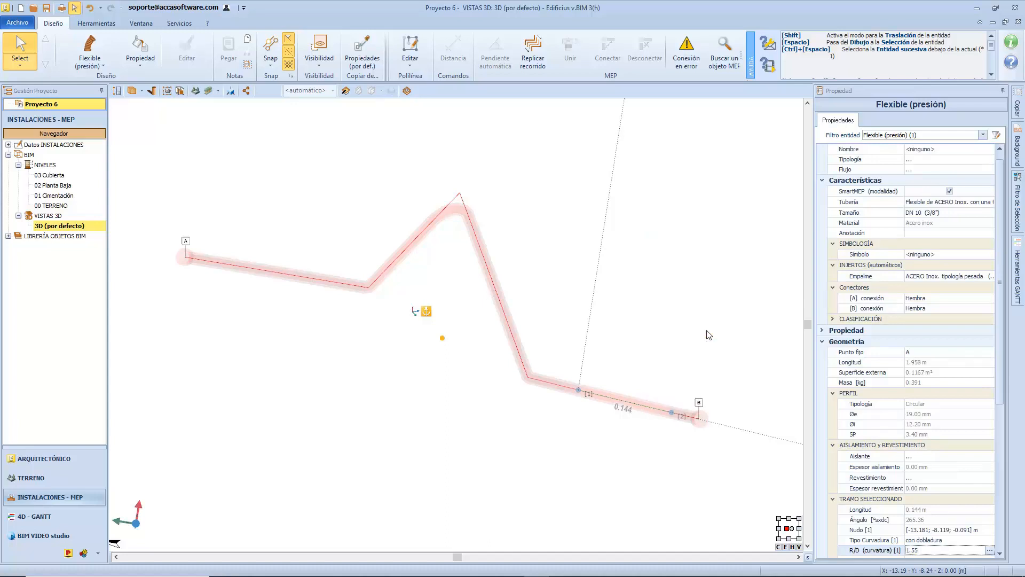
{"action": "left_click", "coordinate": [643, 406]}
{"action": "left_click", "coordinate": [605, 395]}
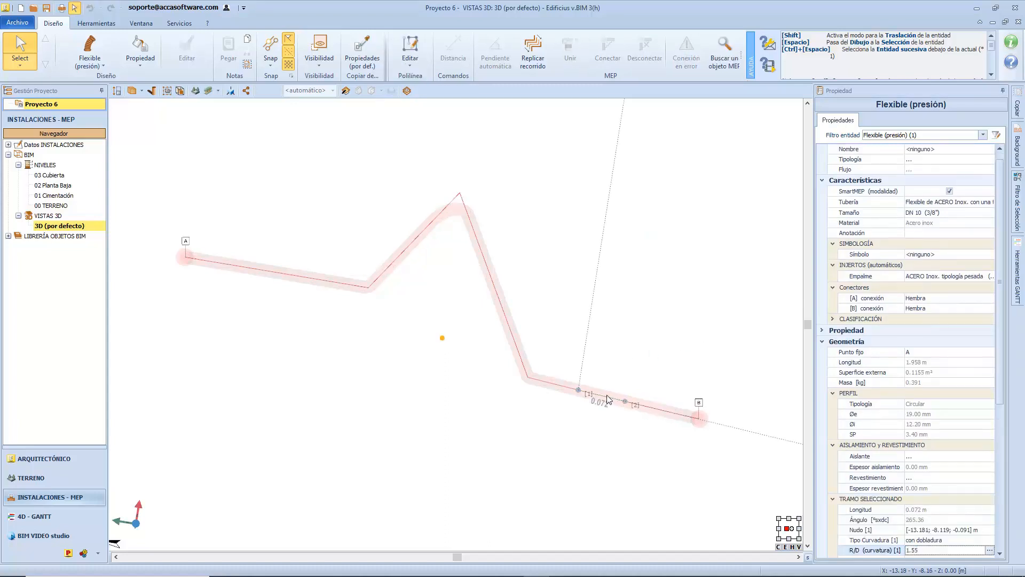
{"action": "left_click", "coordinate": [625, 401]}
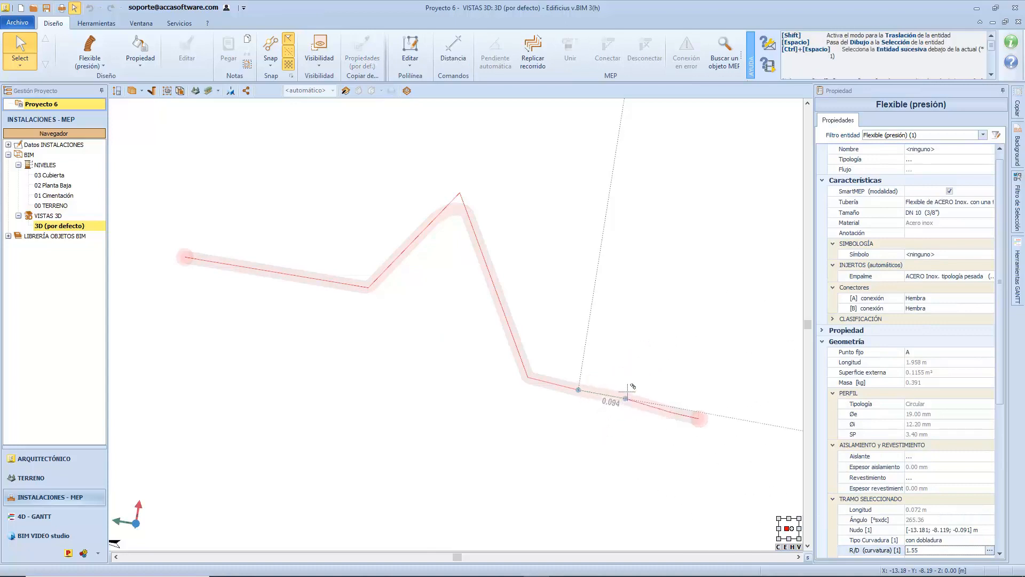
{"action": "left_click", "coordinate": [643, 376]}
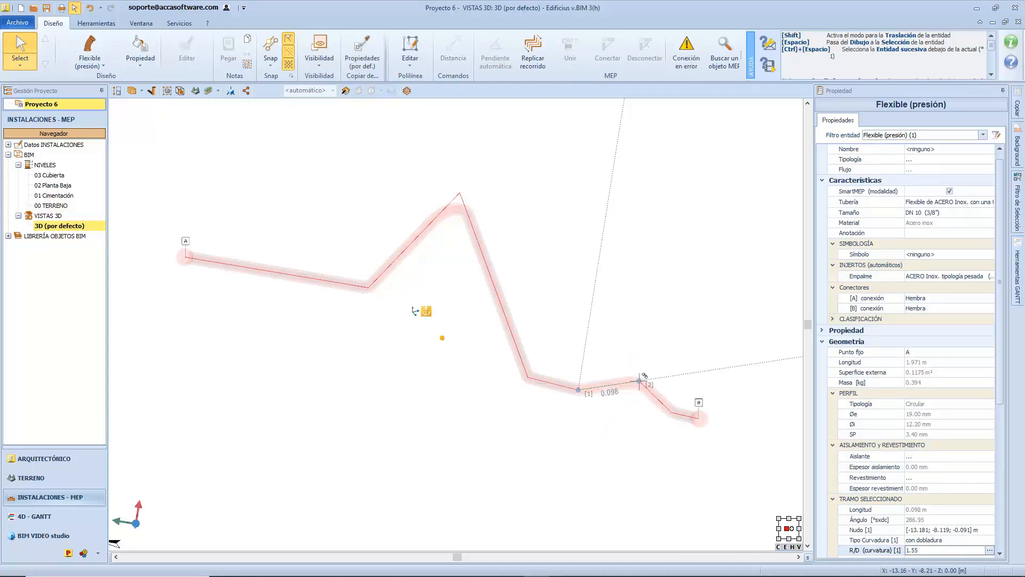
- Delete the raised node of the flexible pipe, and remove all nodes before the resulting straight segment
{"action": "right_click", "coordinate": [622, 386]}
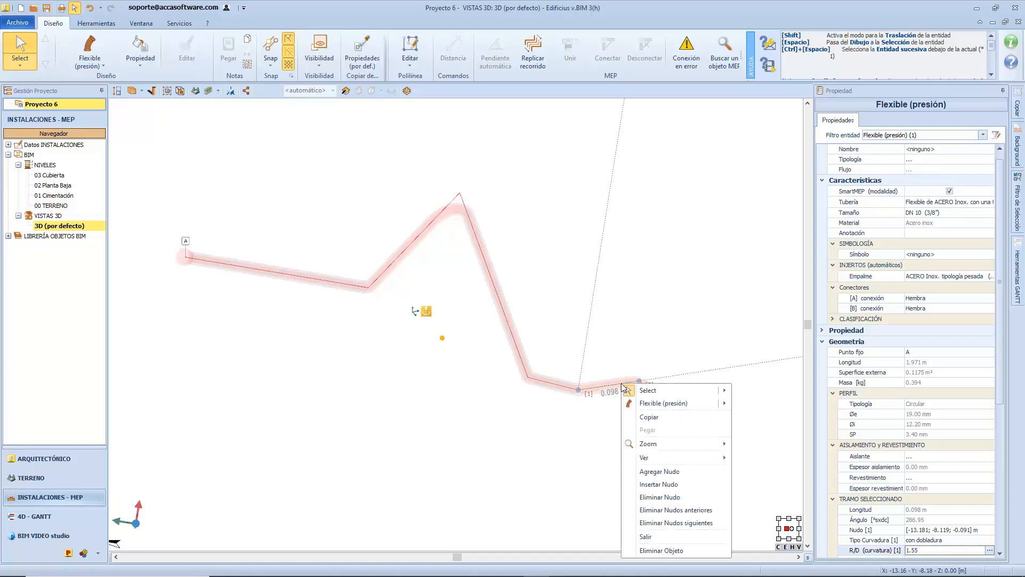
{"action": "left_click", "coordinate": [697, 499]}
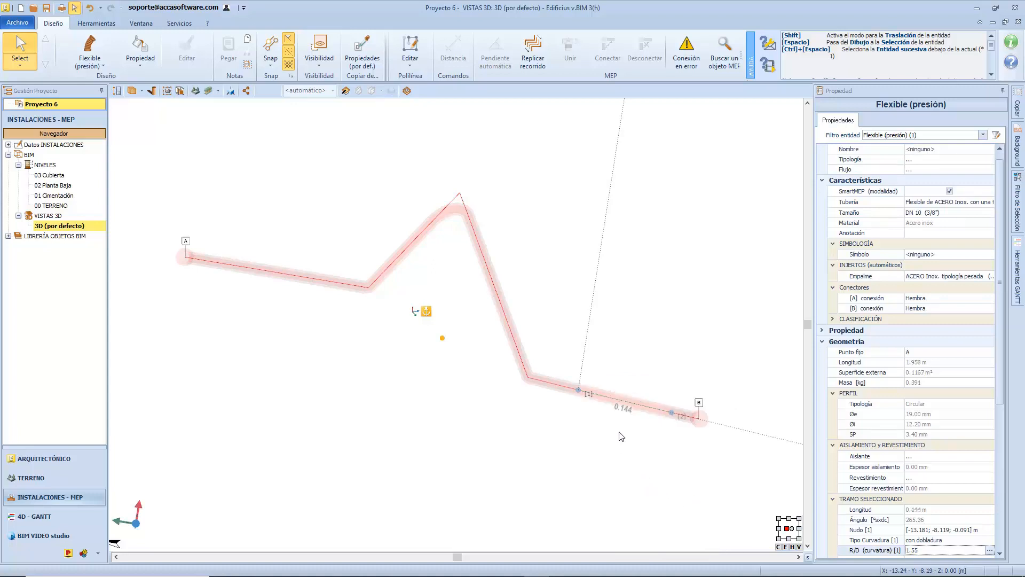
{"action": "right_click", "coordinate": [625, 404]}
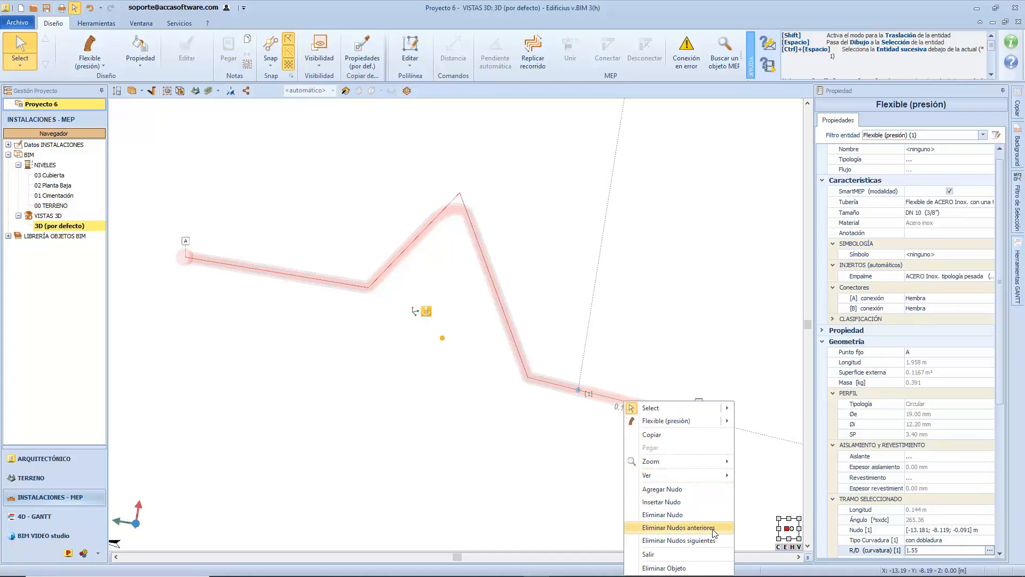
{"action": "left_click", "coordinate": [678, 527]}
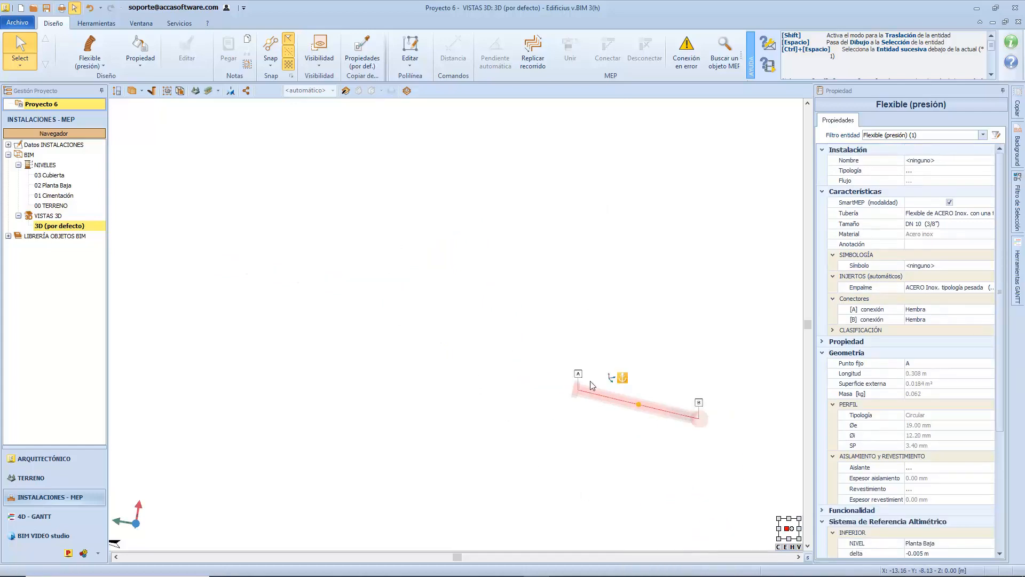
- Delete the nodes following the first segment of the remaining flexible pipe, keeping only that segment
{"action": "left_click", "coordinate": [627, 404]}
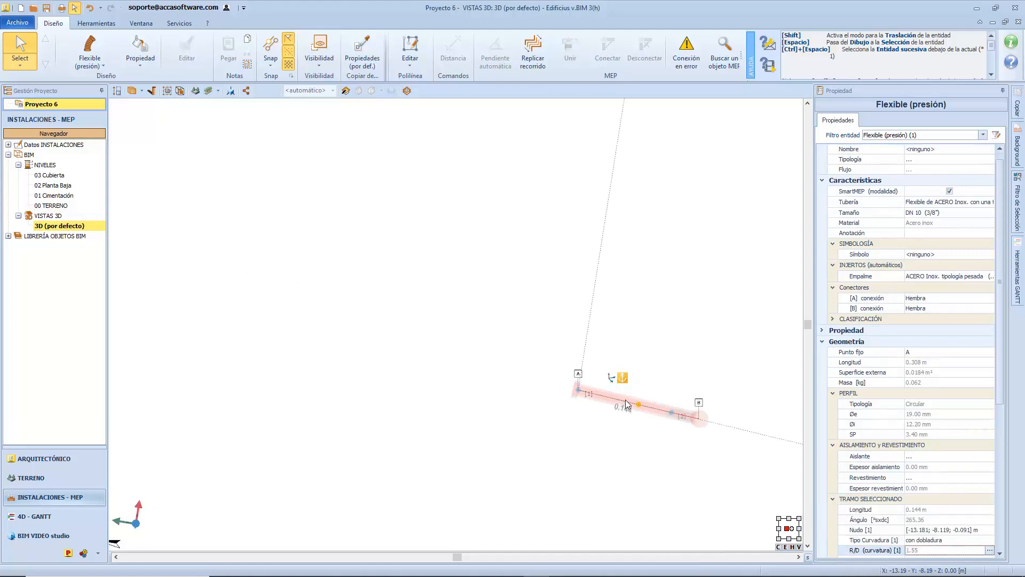
{"action": "right_click", "coordinate": [627, 404]}
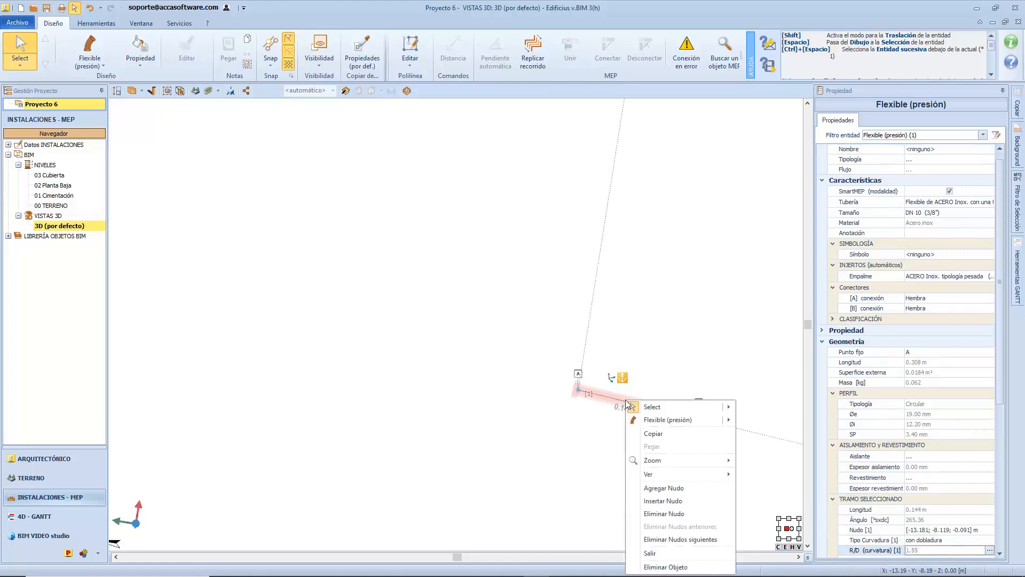
{"action": "left_click", "coordinate": [718, 540]}
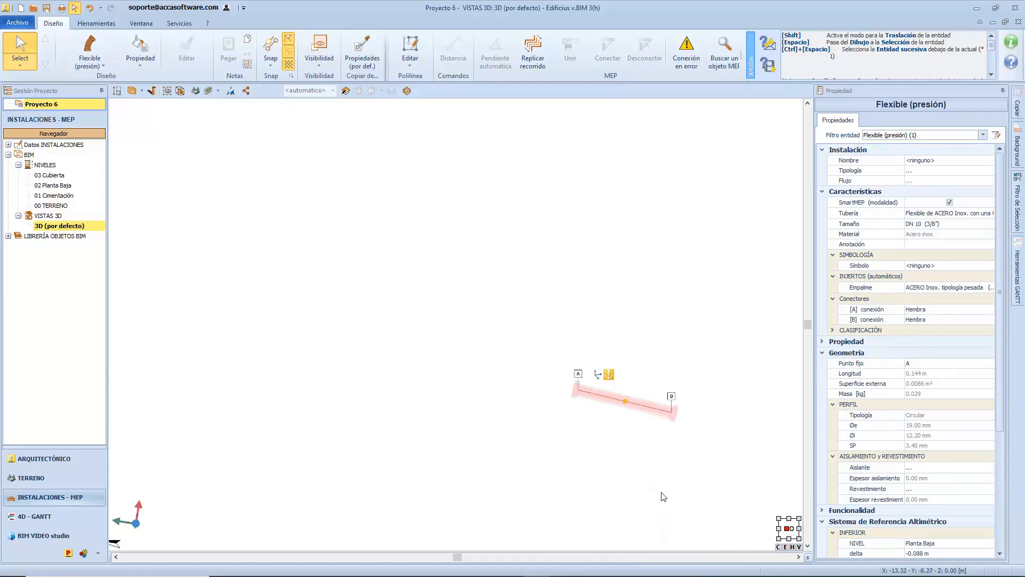
- Delete the whole remaining flexible pipe object and undo the deletion
{"action": "middle_click_drag", "start_coordinate": [641, 408], "coordinate": [485, 379]}
{"action": "scroll", "coordinate": [485, 380], "scroll_direction": "up", "scroll_amount": 2}
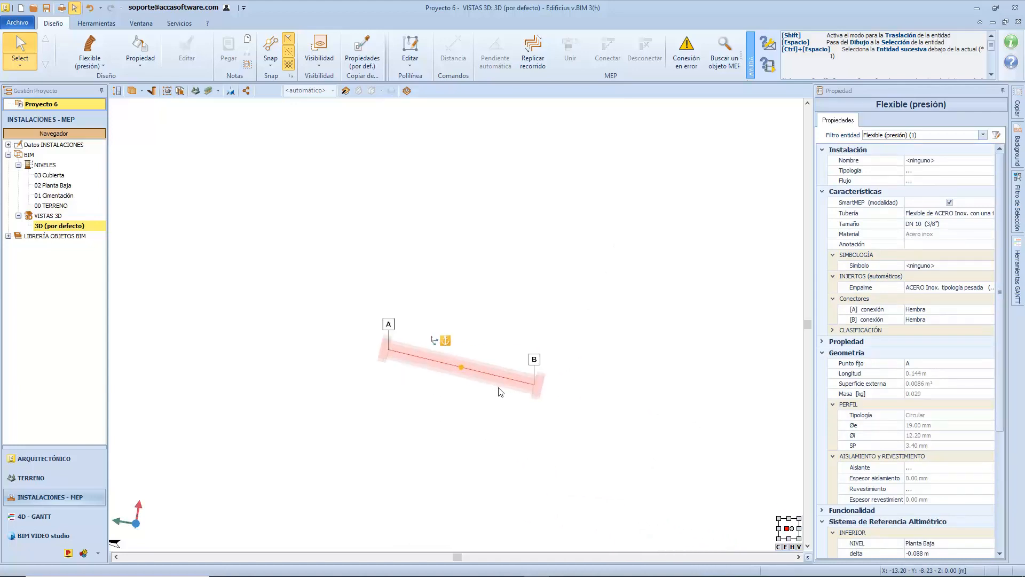
{"action": "left_click", "coordinate": [482, 372]}
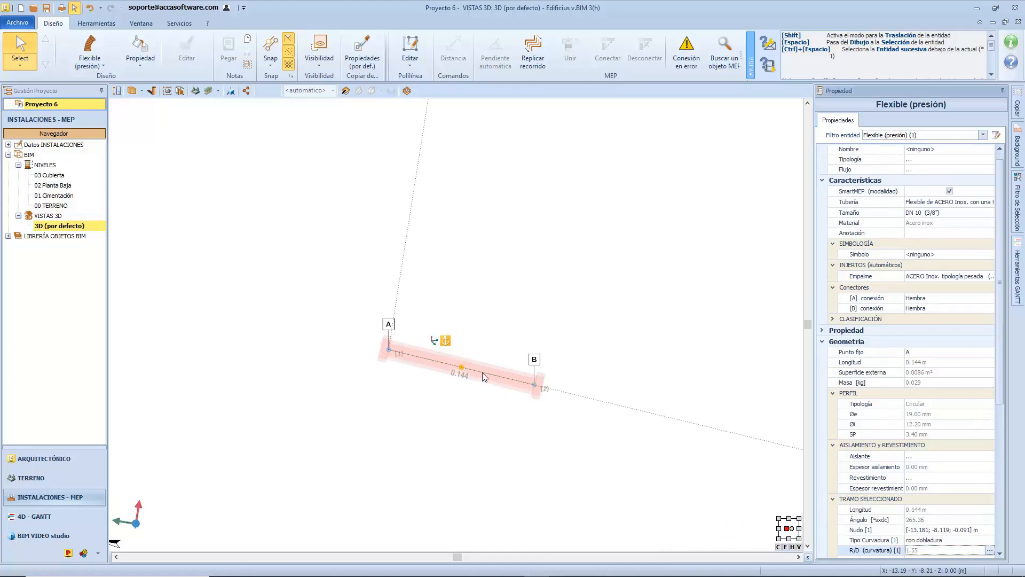
{"action": "right_click", "coordinate": [482, 372]}
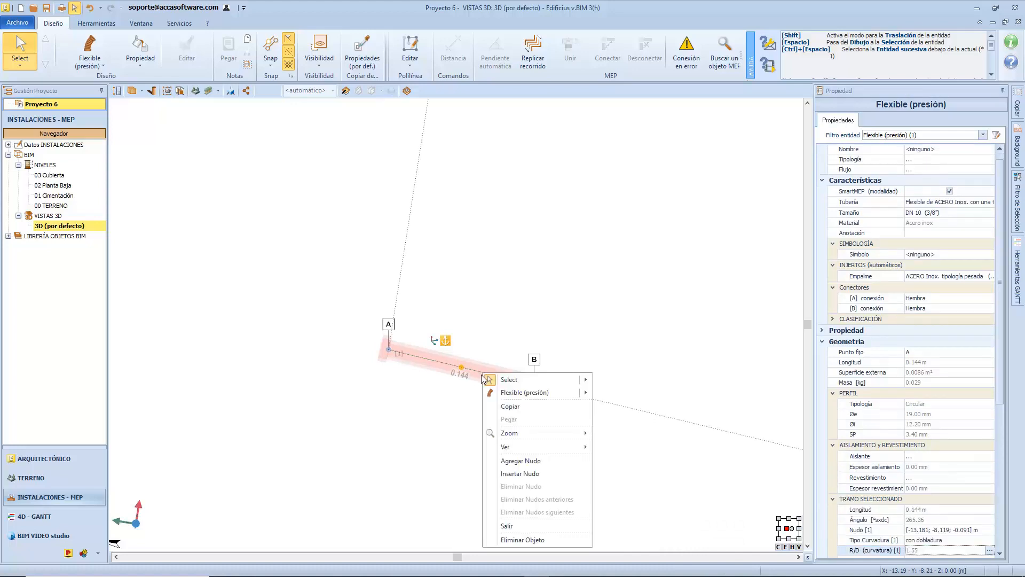
{"action": "left_click", "coordinate": [574, 540]}
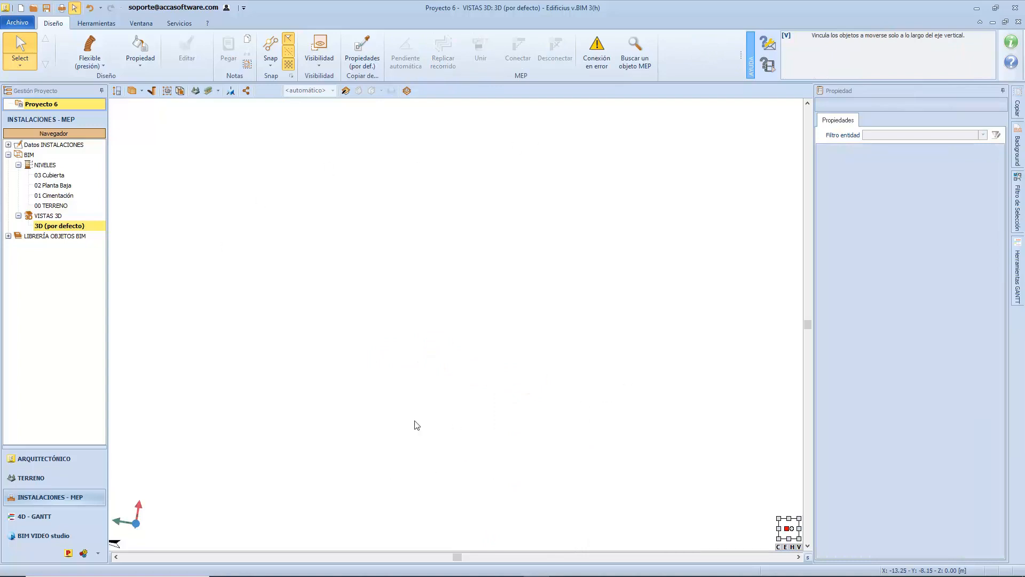
{"action": "key", "text": "ctrl+z"}
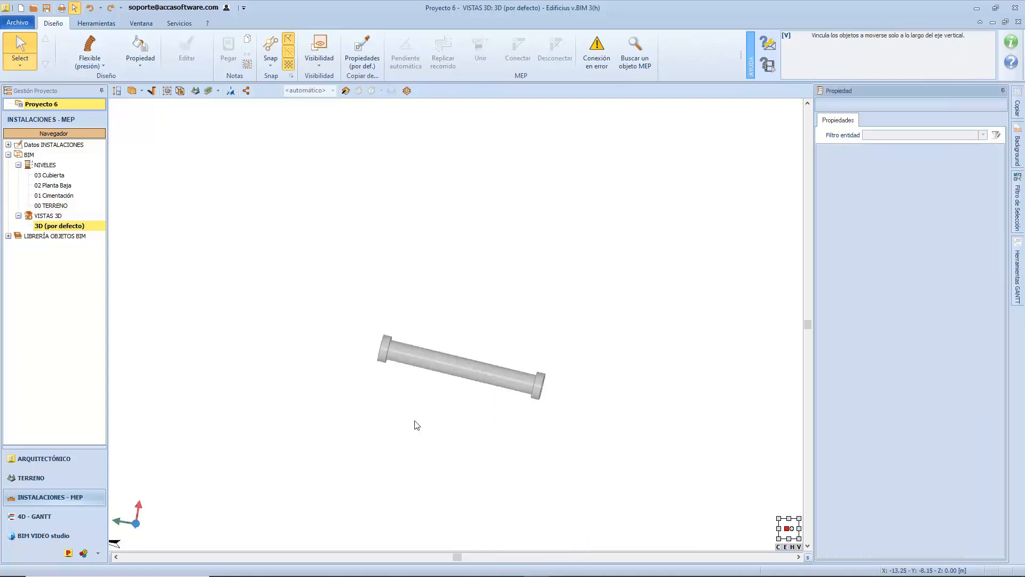
- Open the polyline offset setting for the remaining flexible pipe and cancel it without applying an offset
{"action": "left_click", "coordinate": [485, 374]}
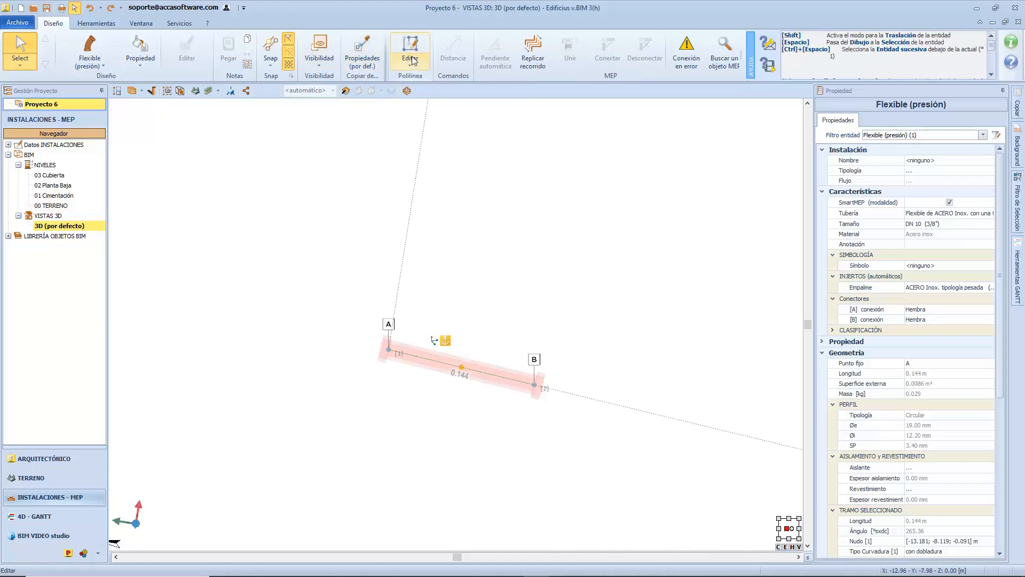
{"action": "left_click", "coordinate": [415, 63]}
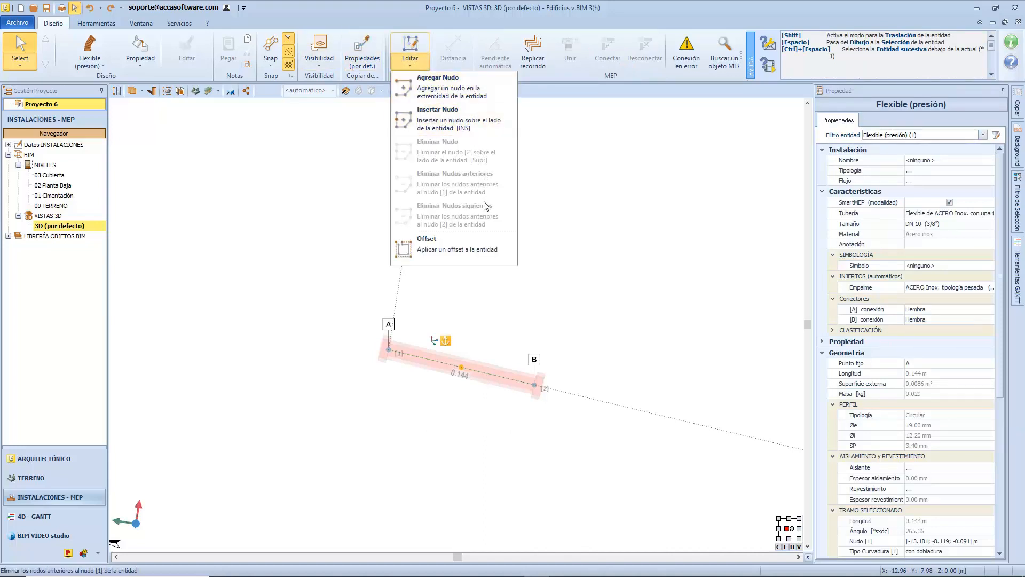
{"action": "left_click", "coordinate": [512, 257]}
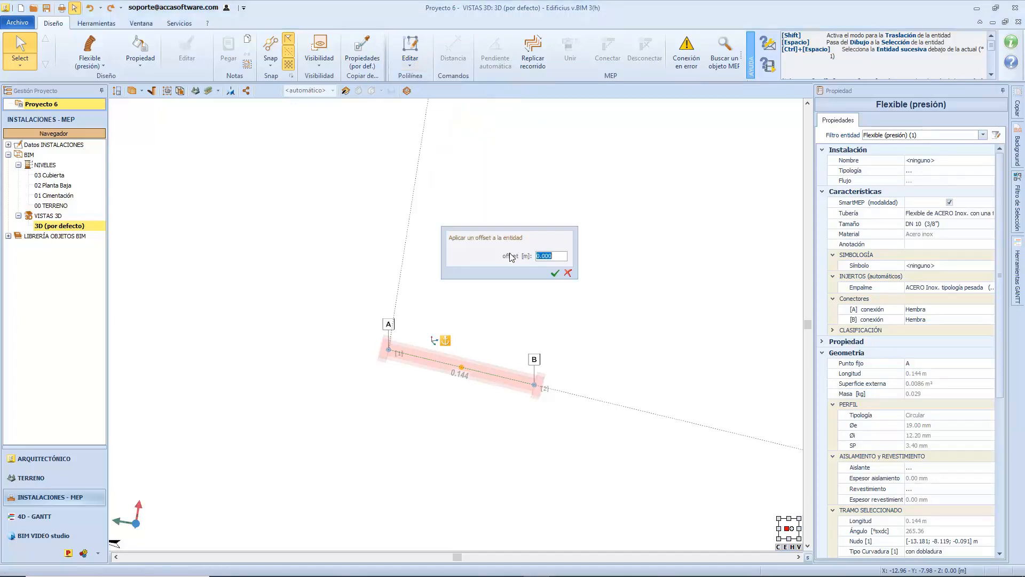
{"action": "left_click", "coordinate": [568, 273]}
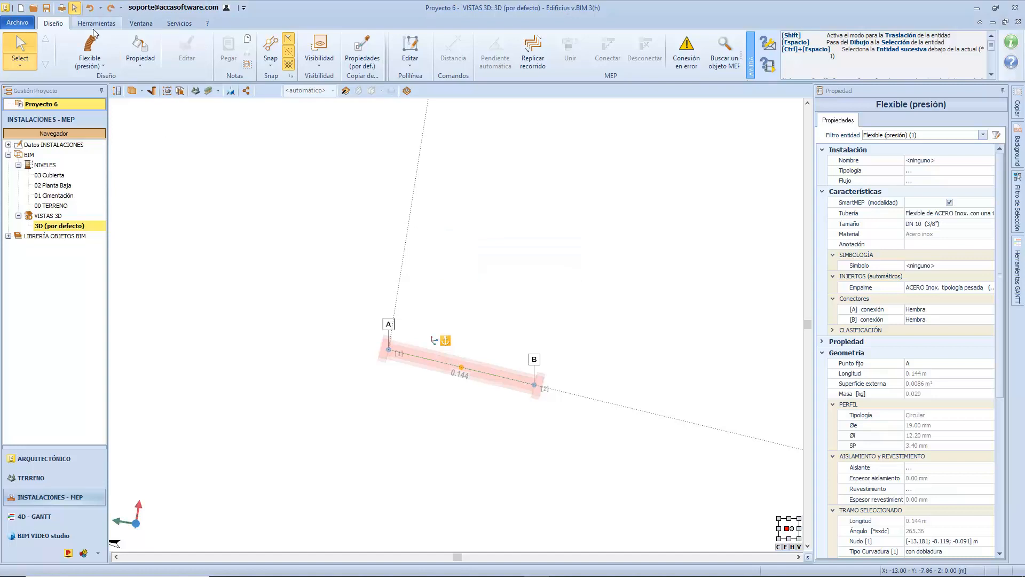
- Draw a second flexible pipe with segments about 0.31 m and 0.33 m long beyond the first pipe, and delete its end B node
{"action": "left_click", "coordinate": [89, 45]}
{"action": "key", "text": "ctrl+y"}
{"action": "left_click", "coordinate": [495, 223]}
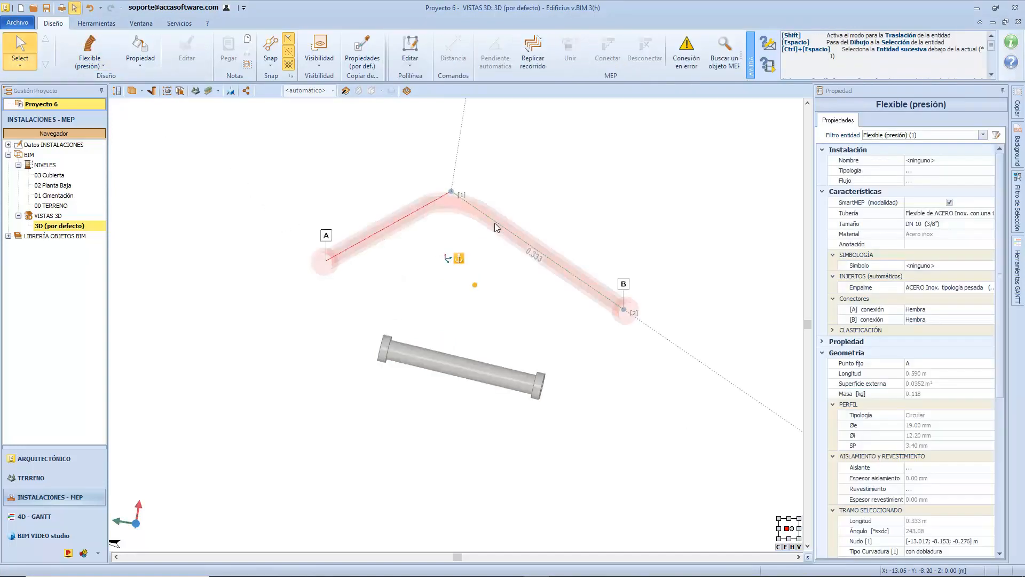
{"action": "key", "text": "Delete"}
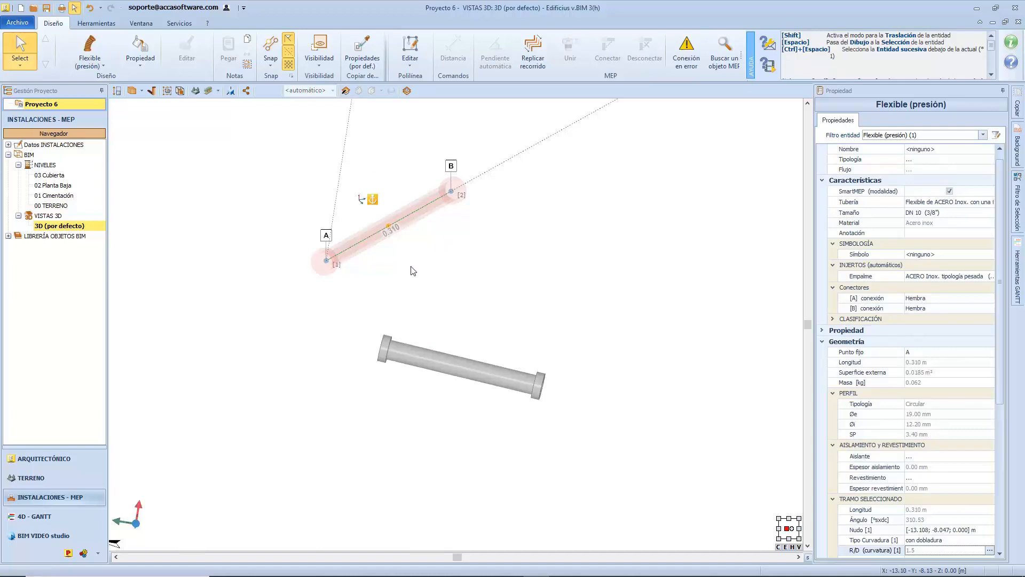
{"action": "scroll", "coordinate": [398, 299], "scroll_direction": "down", "scroll_amount": 3}
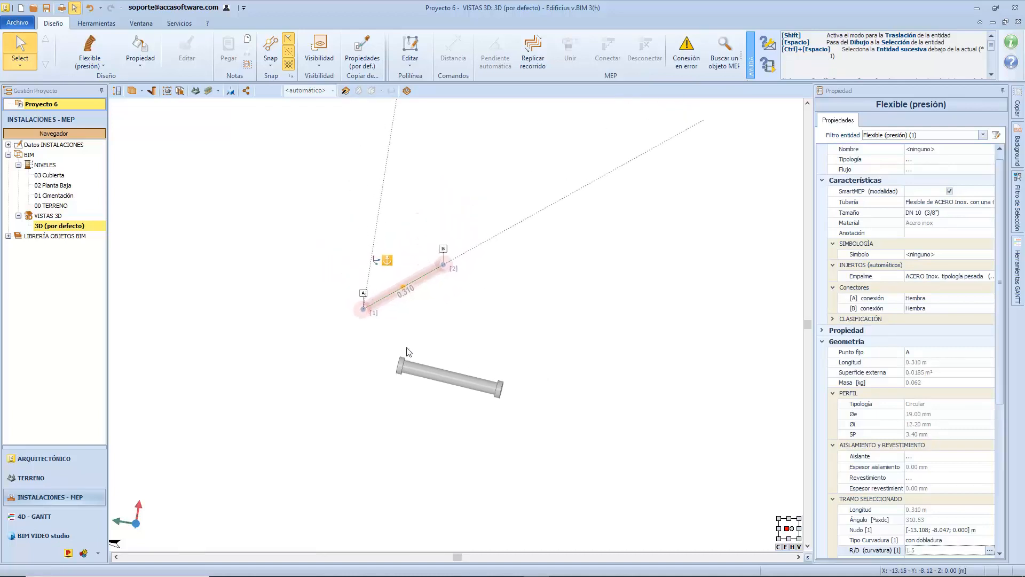
{"action": "key", "text": "Escape"}
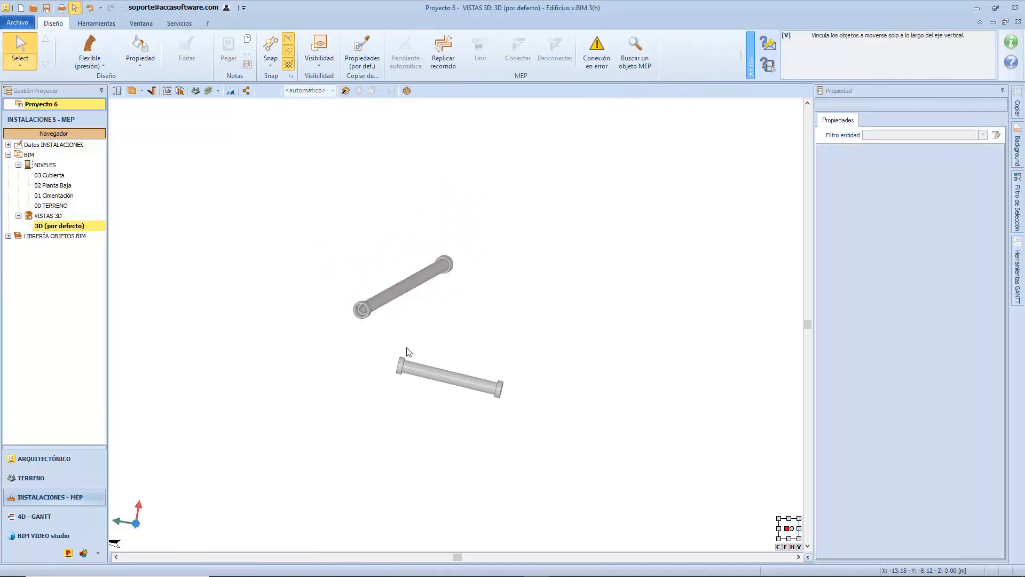
- Draw a four-segment flexible pressure pipe on level 01 Cimentación, with a perpendicular second segment about 0.17 m long
{"action": "double_click", "coordinate": [58, 194]}
{"action": "left_click", "coordinate": [90, 51]}
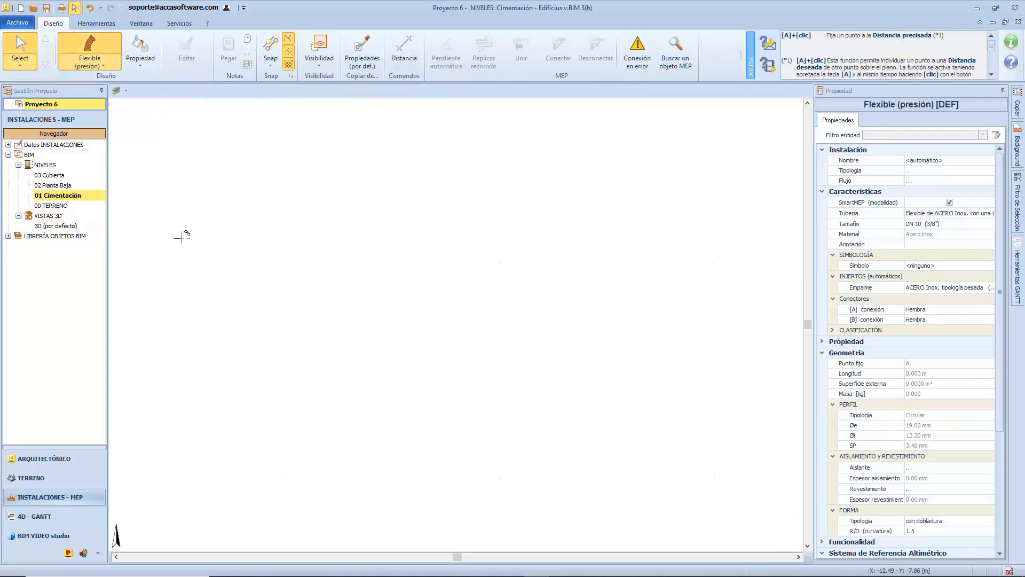
{"action": "left_click", "coordinate": [224, 308]}
{"action": "left_click", "coordinate": [291, 308]}
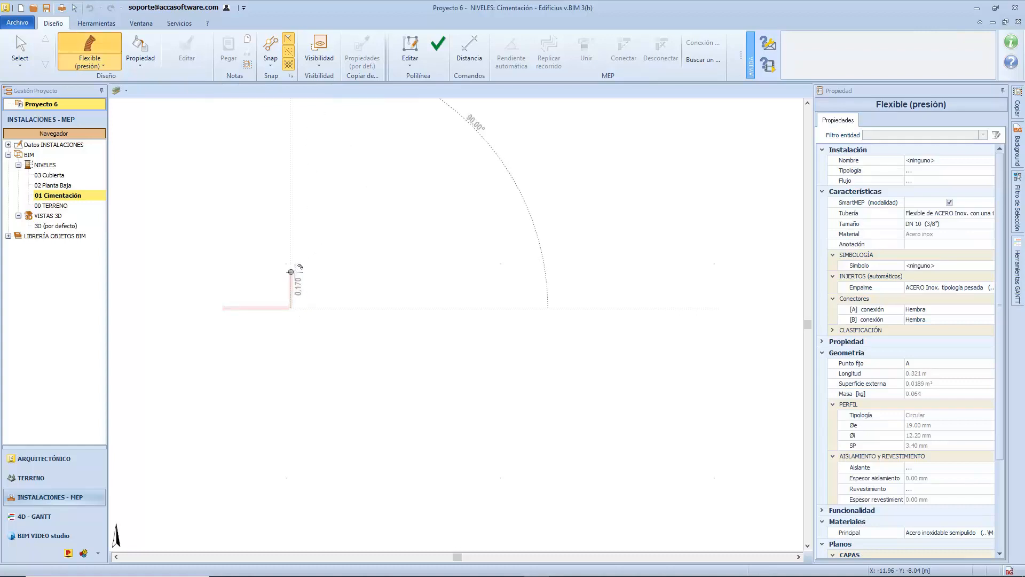
{"action": "left_click", "coordinate": [291, 272]}
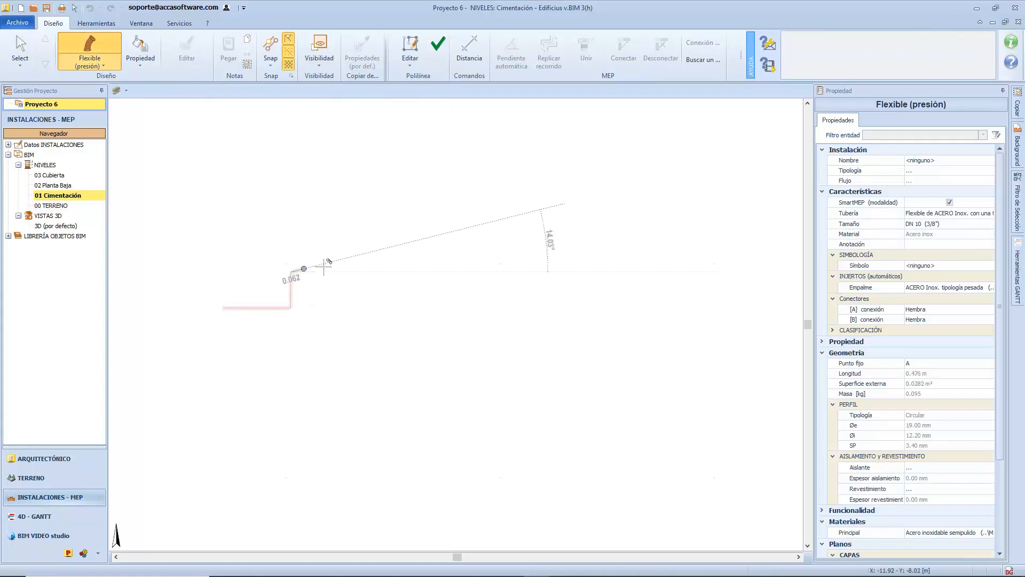
{"action": "left_click", "coordinate": [378, 308]}
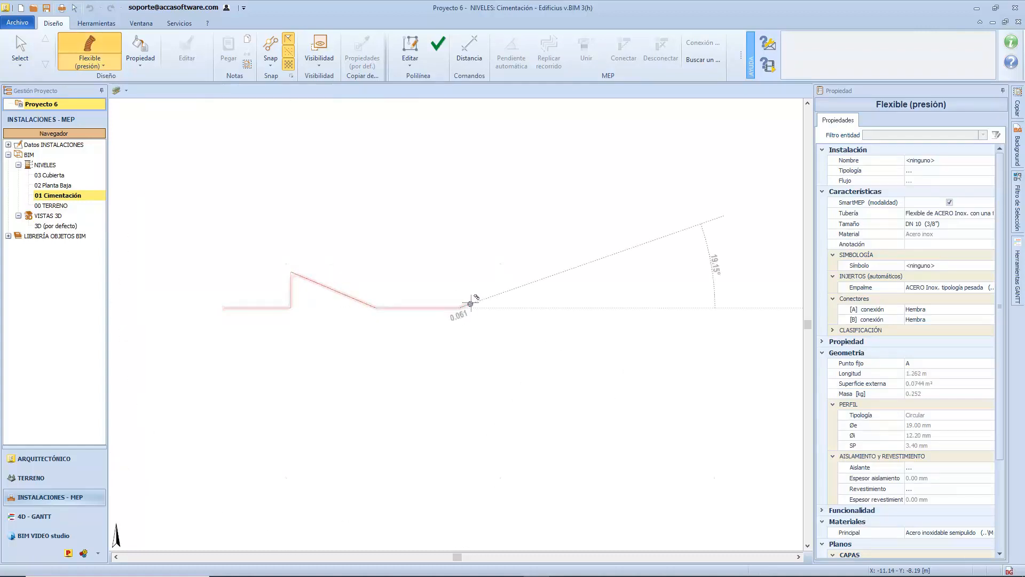
{"action": "left_click", "coordinate": [458, 308]}
{"action": "right_click", "coordinate": [400, 342]}
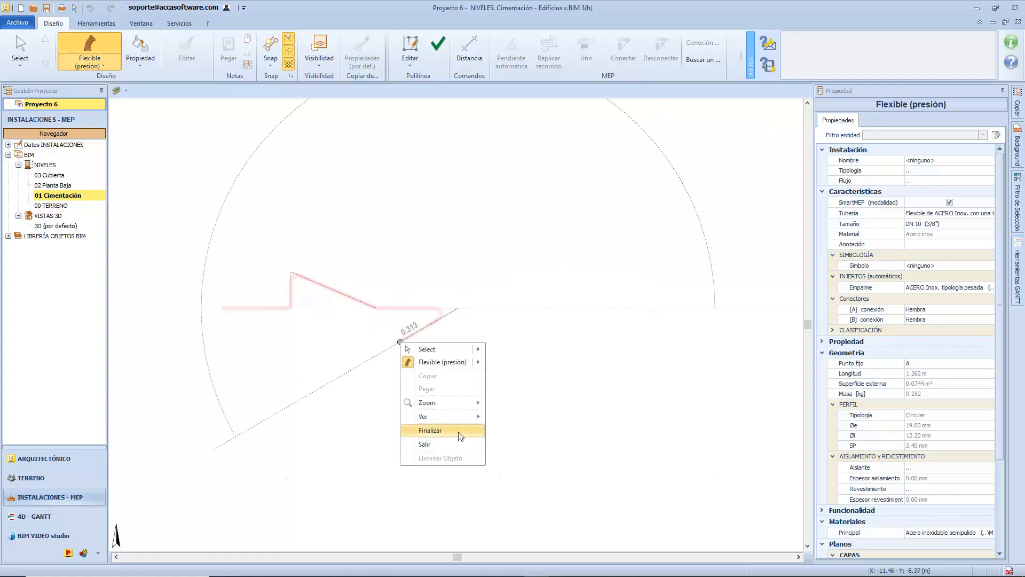
{"action": "left_click", "coordinate": [430, 431]}
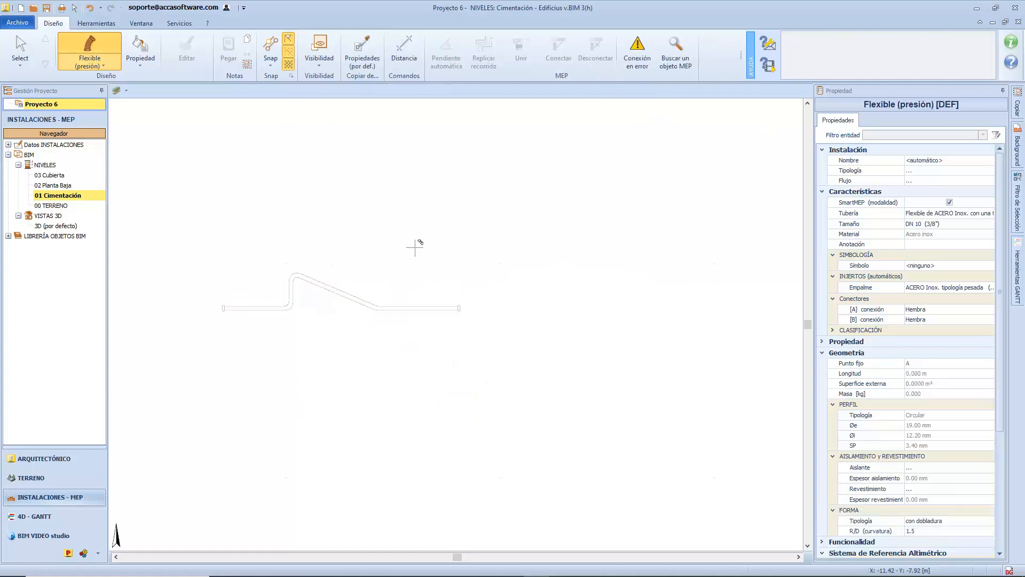